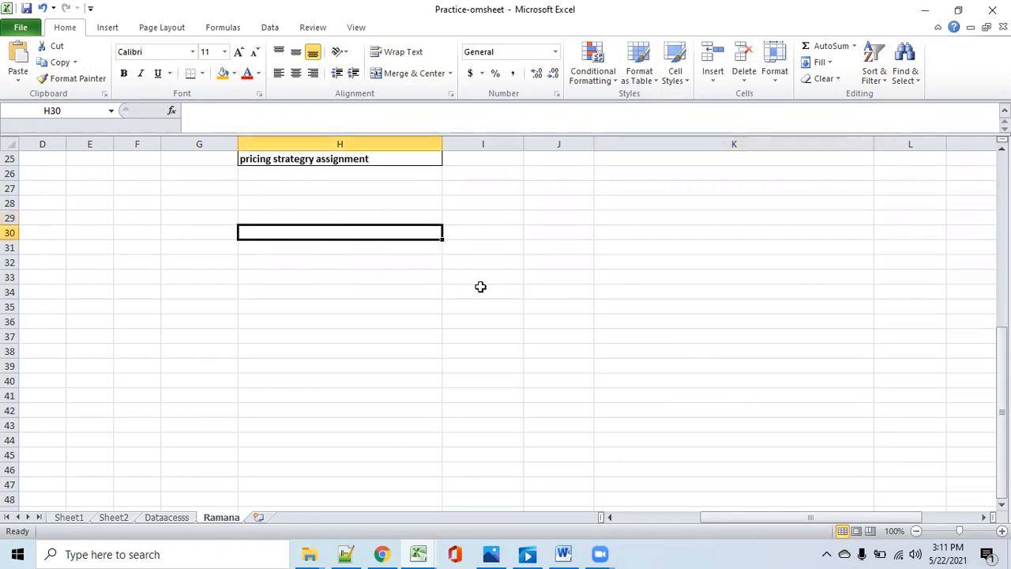
Enter the first three numbered list items in H30:H32: "1. Customer", "2. BU" and "3. inventory"
text(1. Customer)
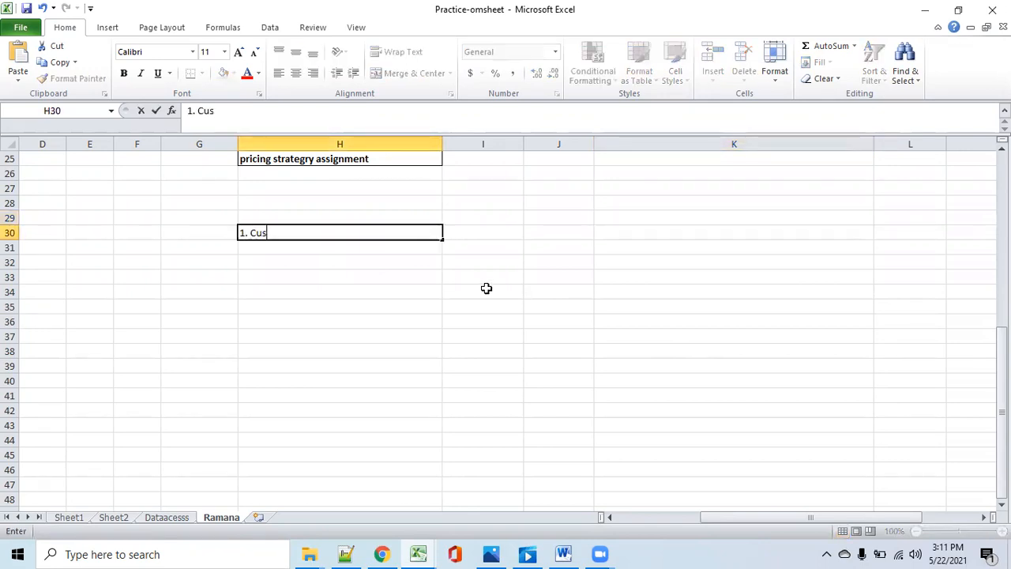
click(388, 248)
text(2. BU)
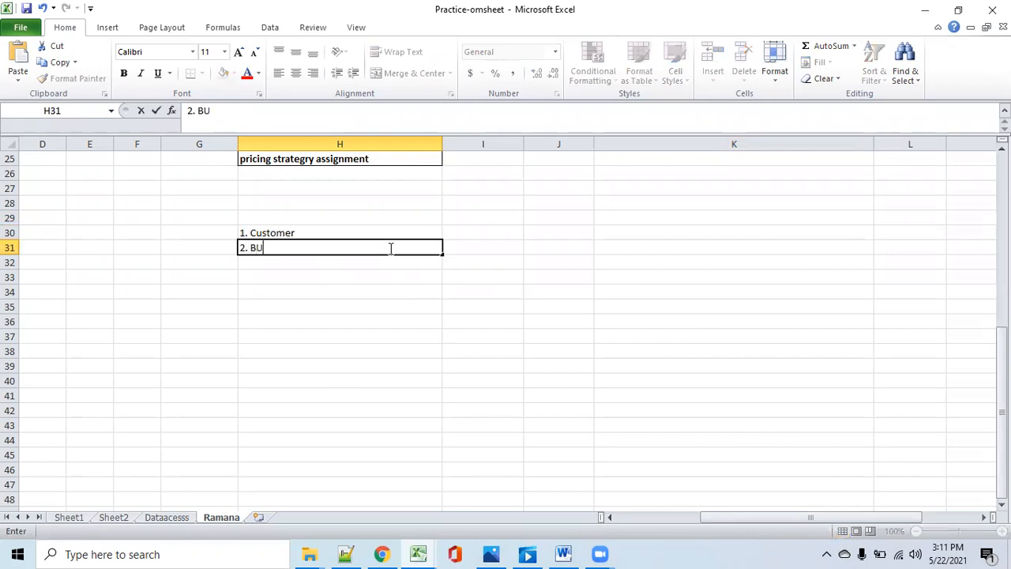
click(383, 264)
text(3.)
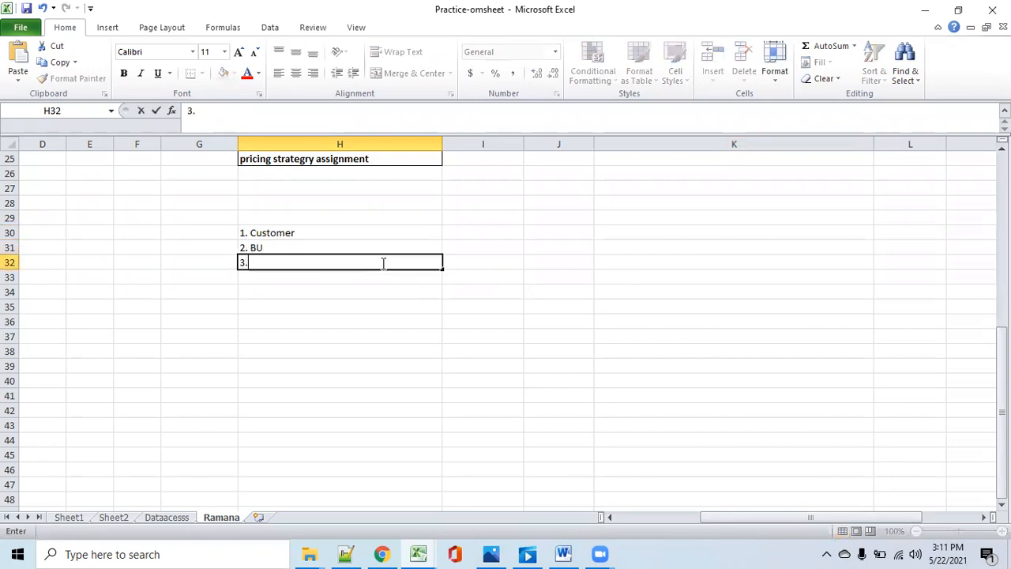
text( inventory)
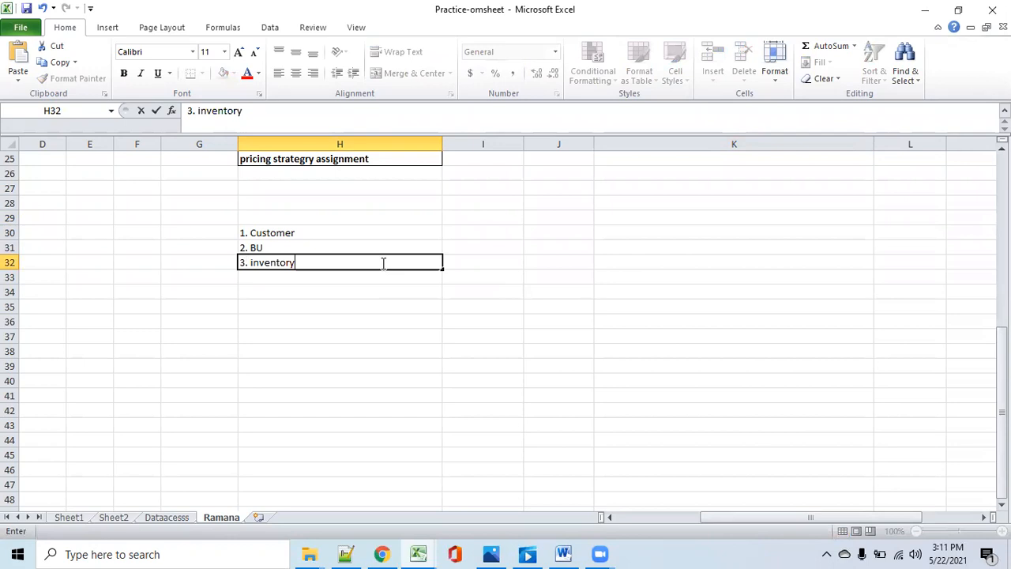
Continue the list with "4. item" in H33 and "5. on hand qty" in H34
click(316, 280)
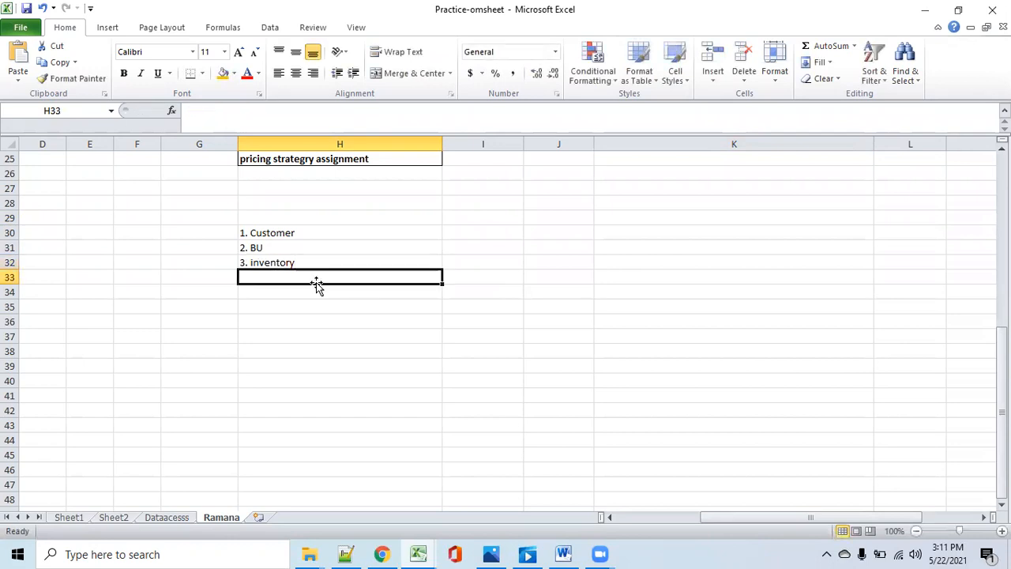
text(4. item)
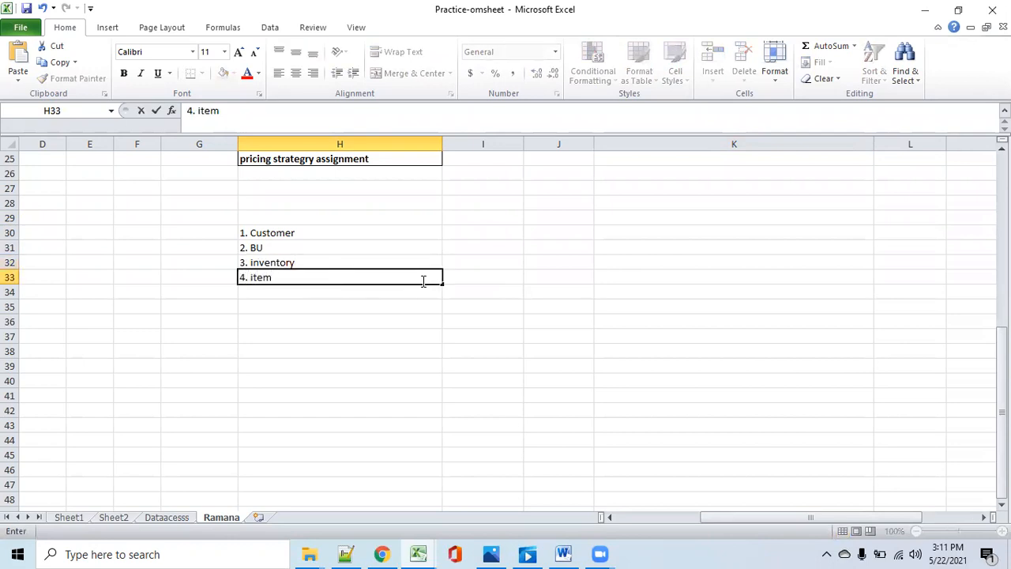
click(353, 295)
text(5)
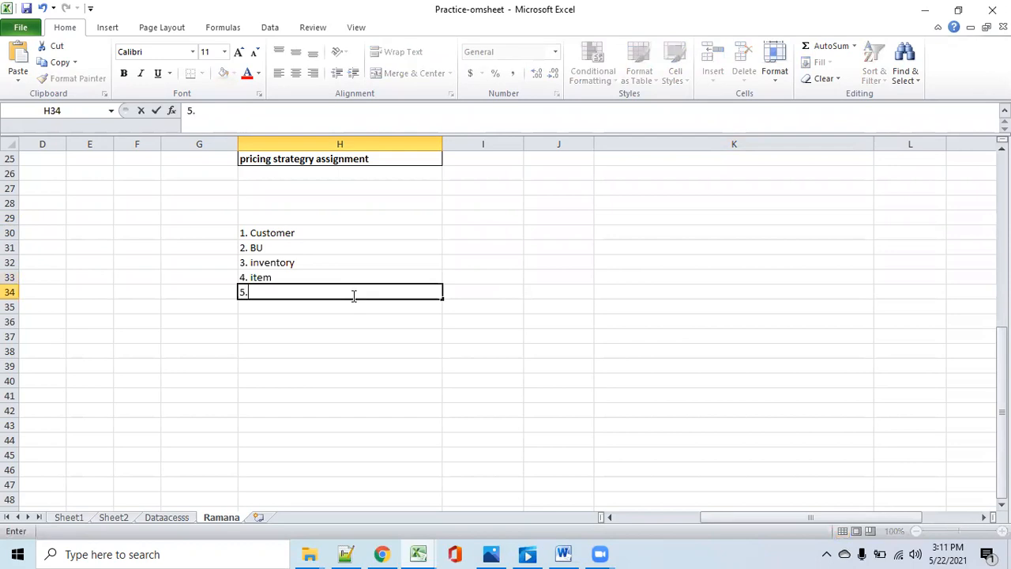
text(. on hand qty)
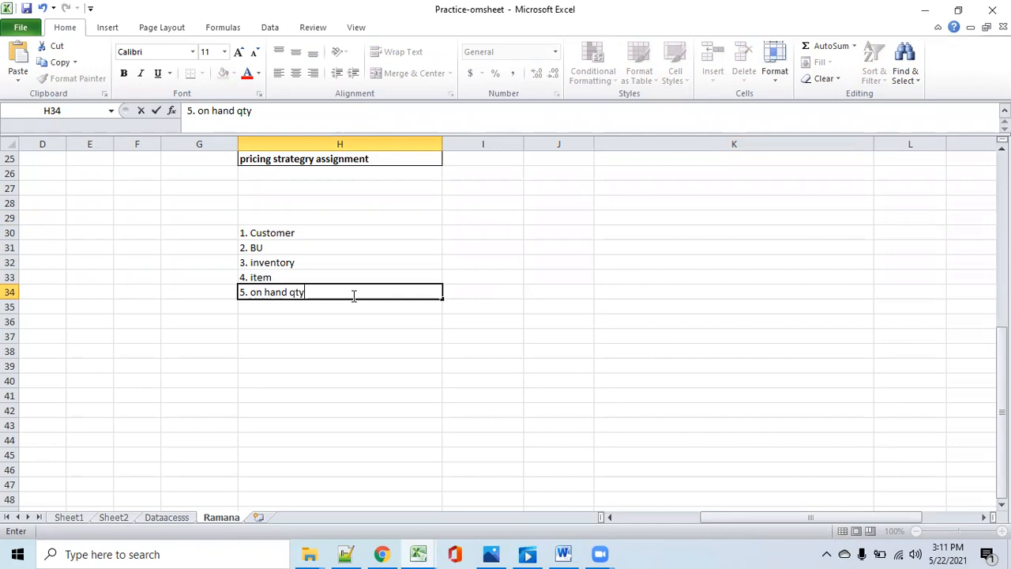
Add "6. ATP rule" in H35 and "7. Sourcing rule" in H36
click(405, 312)
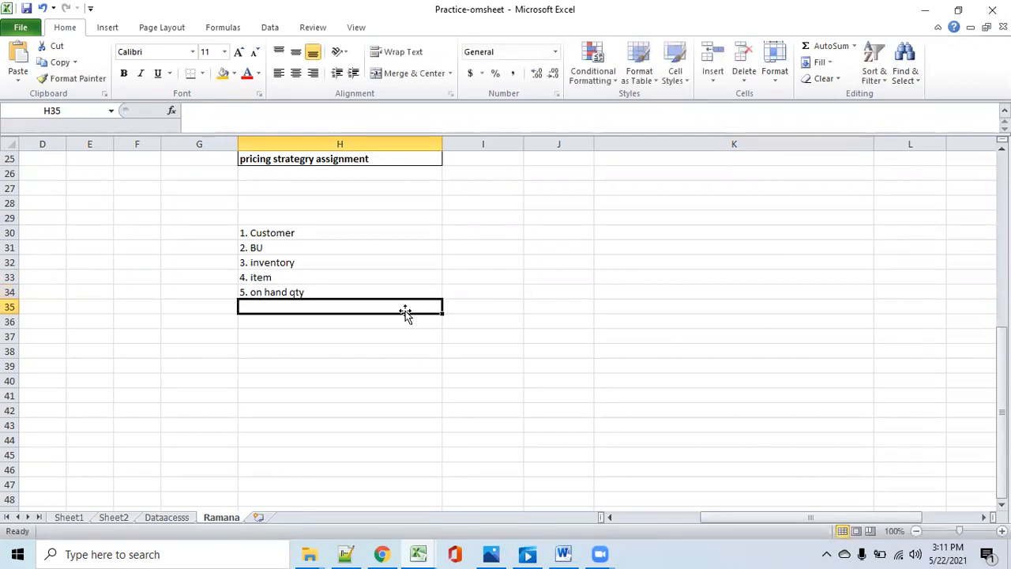
text(6. )
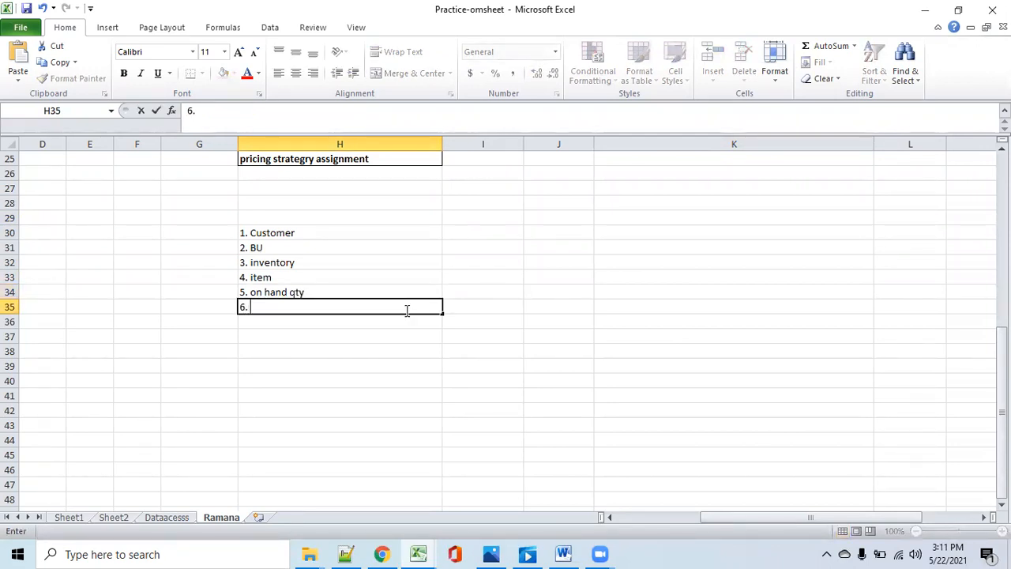
text(S)
key(BackSpace)
text(ATP rule)
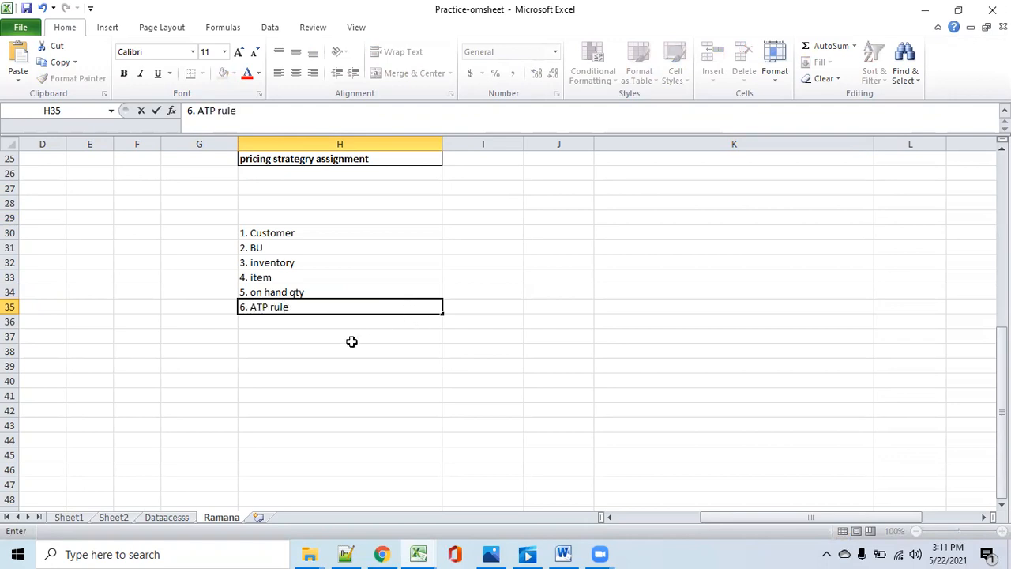
click(345, 319)
text(7)
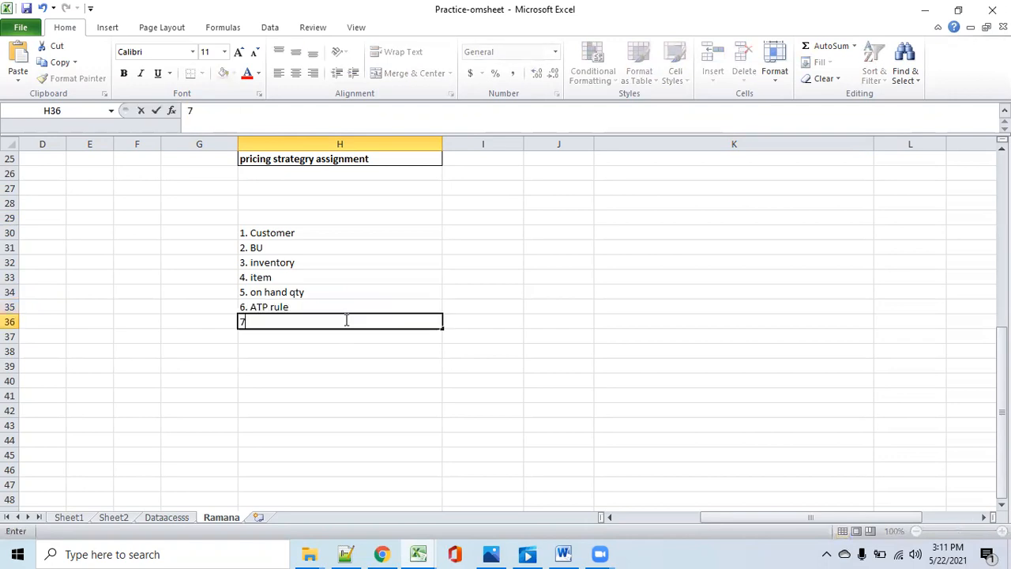
text(. Sourcing rule)
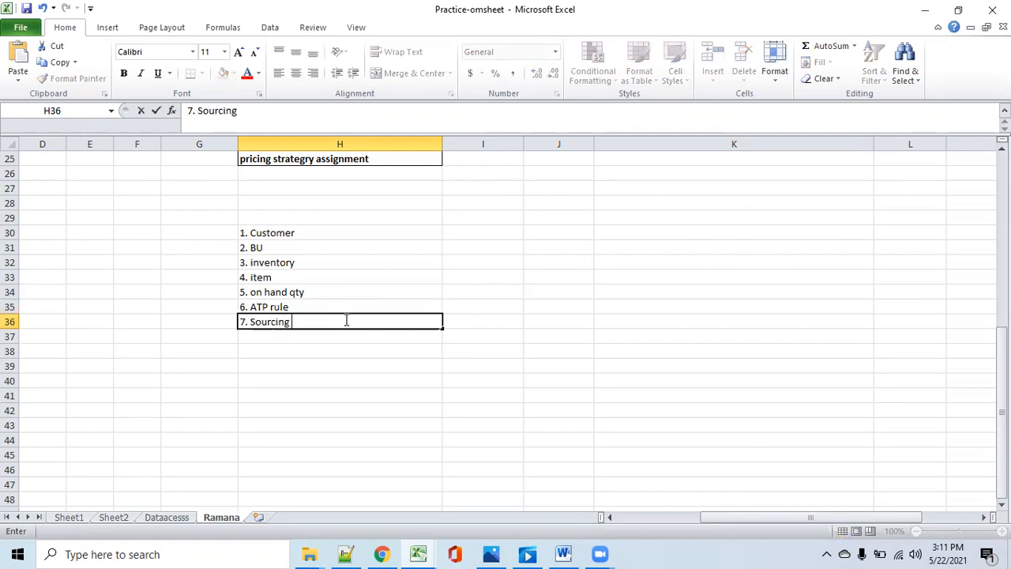
Enter the eighth list item "8. assignment set" in H37
click(286, 334)
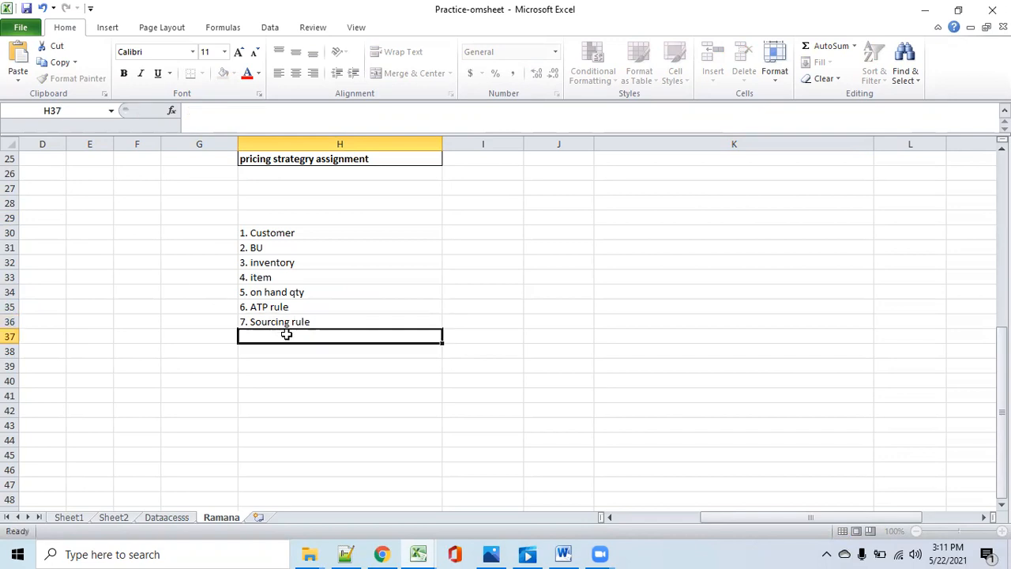
text(8)
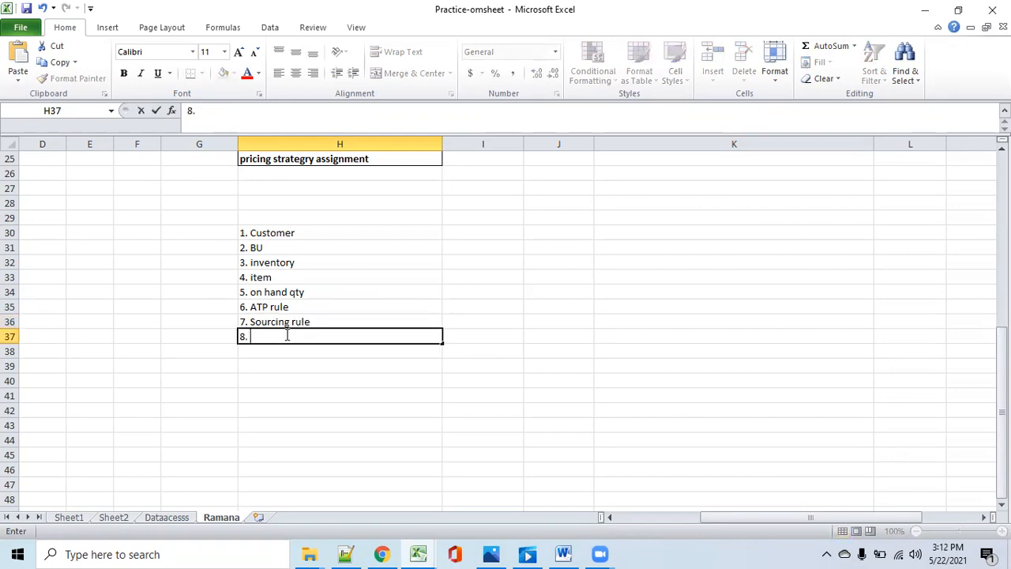
text(. ass)
text(ssig)
key(BackSpace)
text(n)
key(BackSpace)
text(gnment set)
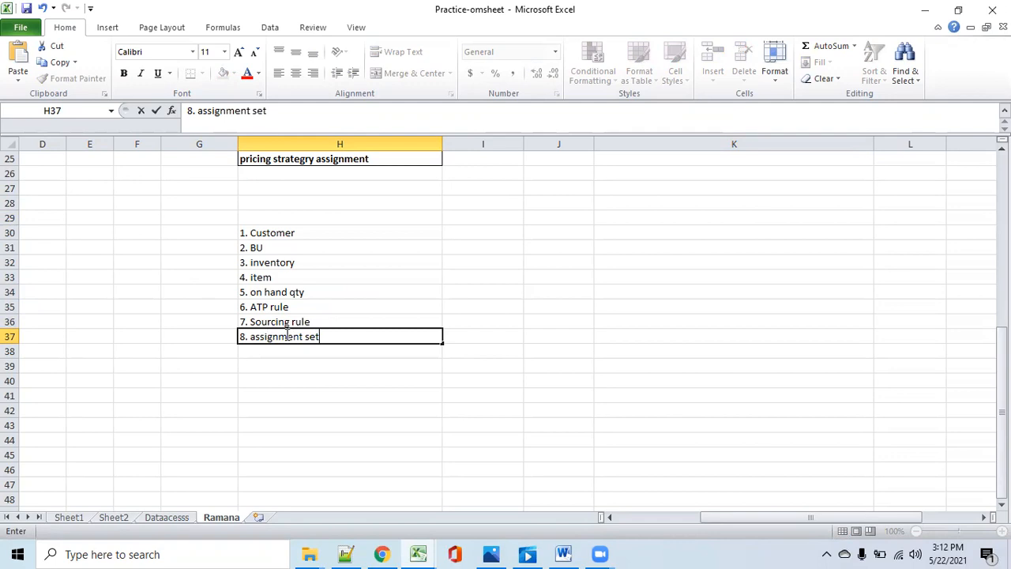
Enter the ninth list item in H38: 9. assignment set map with "manage administraor values
click(328, 352)
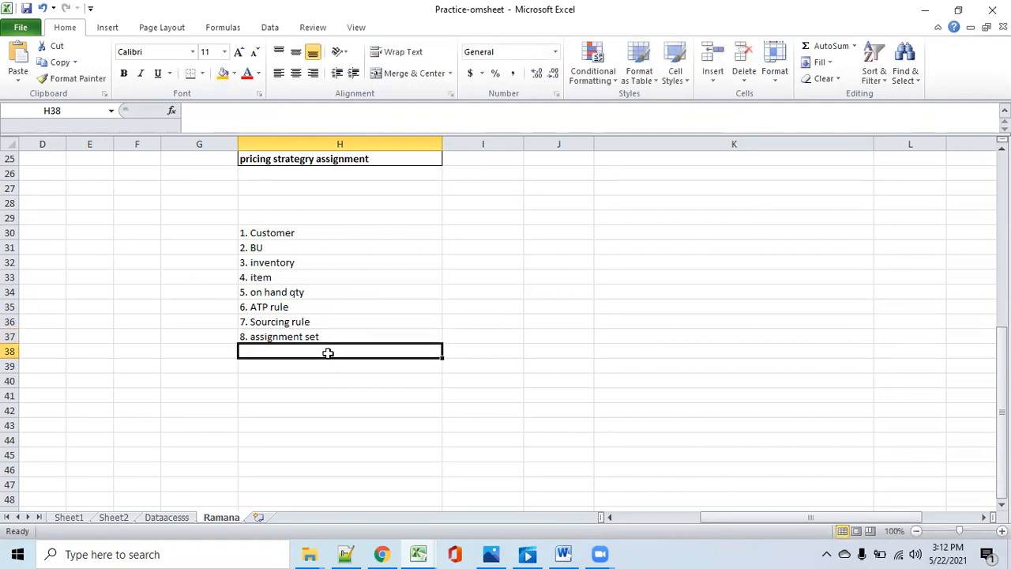
text(9. )
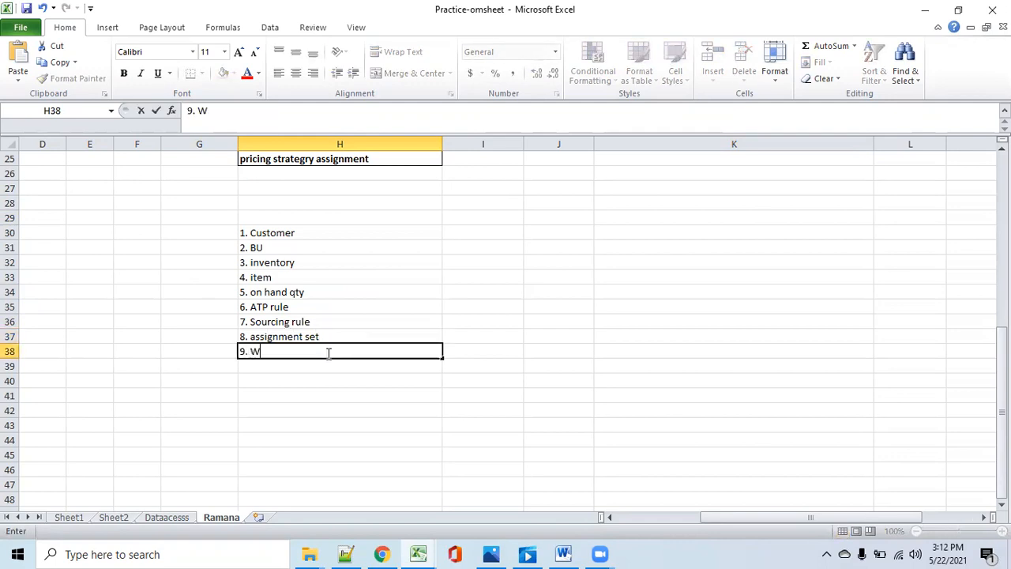
text(assignment)
key(BackSpace)
key(BackSpace)
key(BackSpace)
key(BackSpace)
text(ment se)
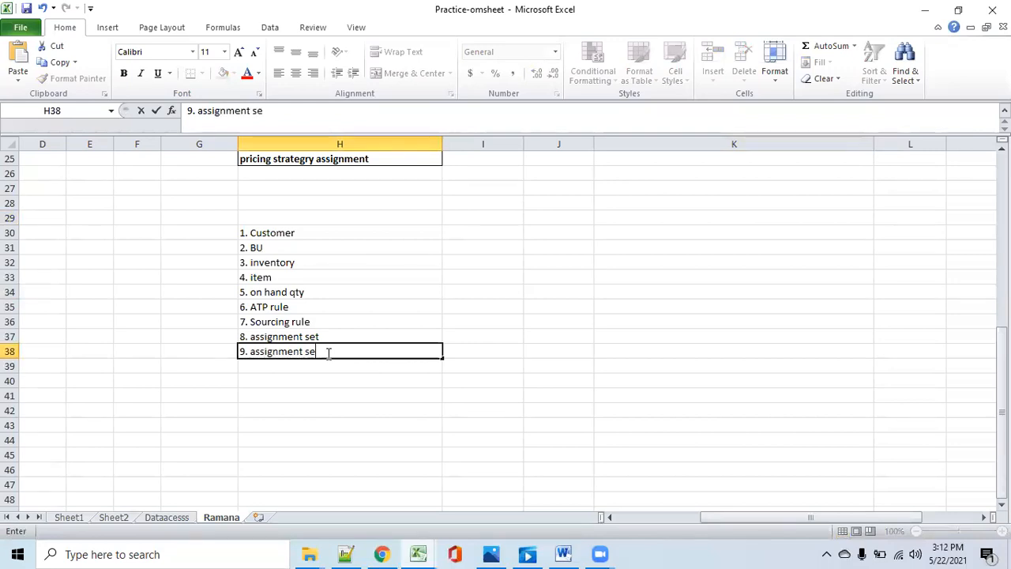
text(t map with)
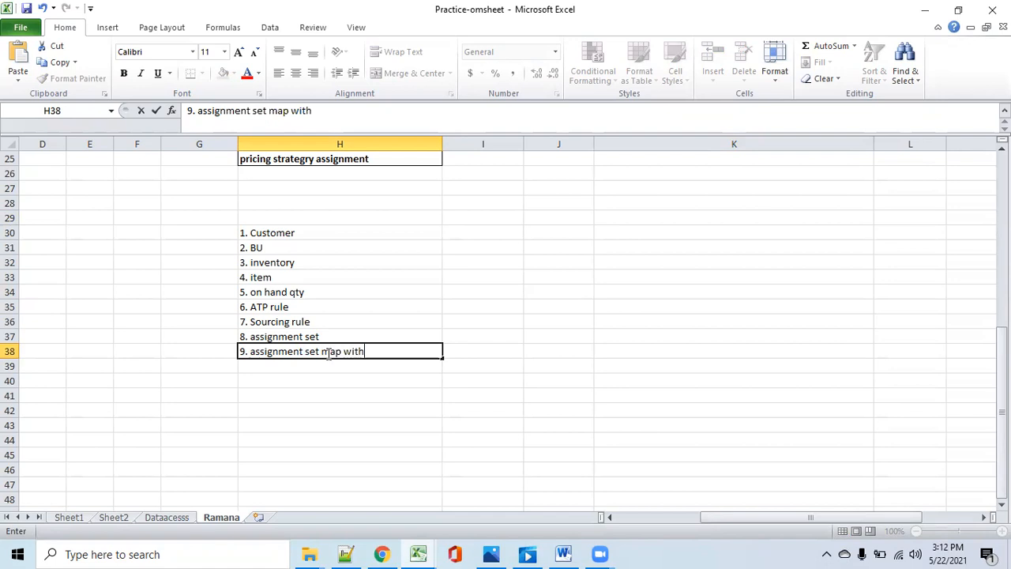
text( "manage adm)
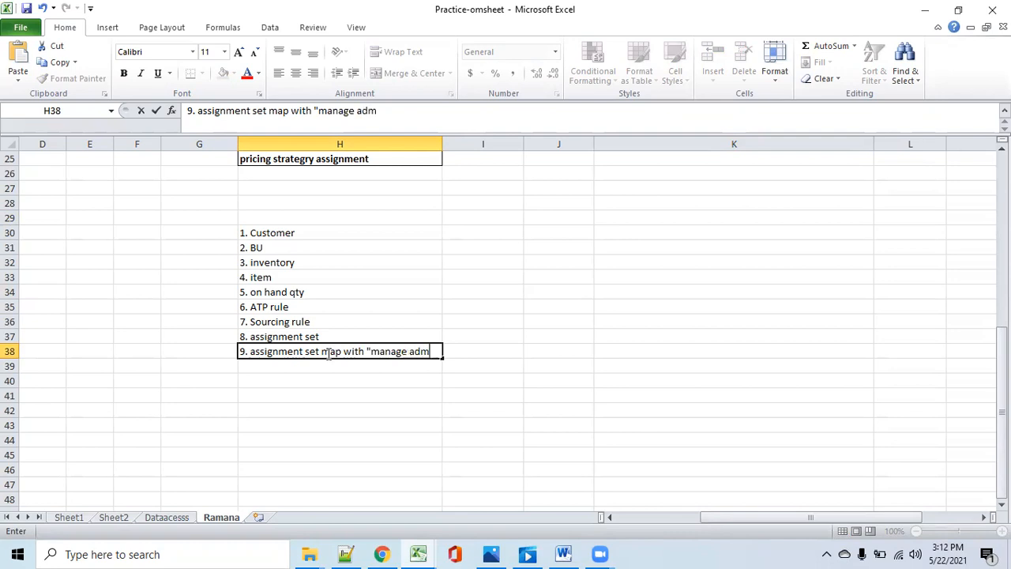
text(inistraor values)
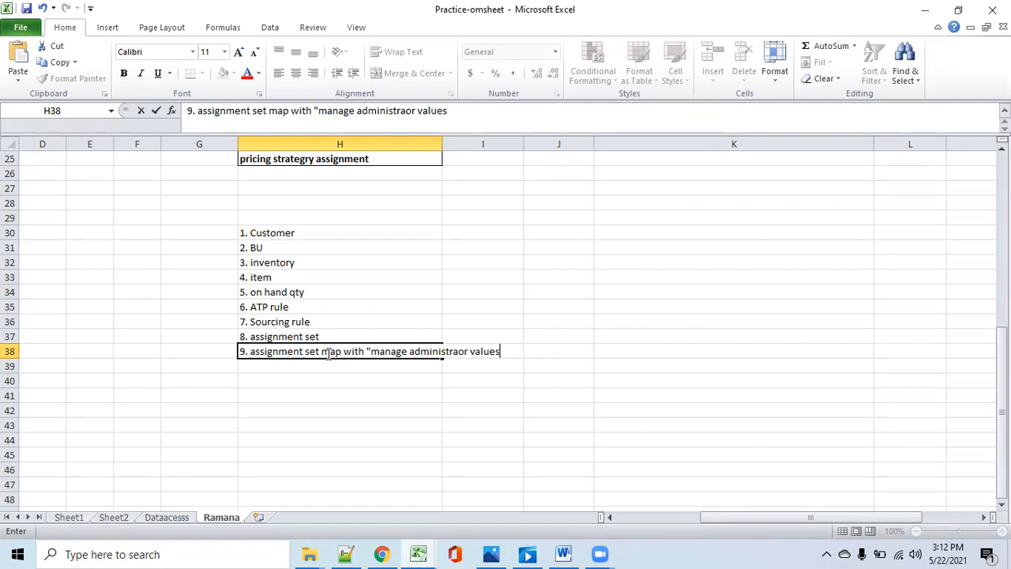
Widen column H to fit the ninth list item and insert "profile" before "values" in H38
click(486, 425)
click(418, 351)
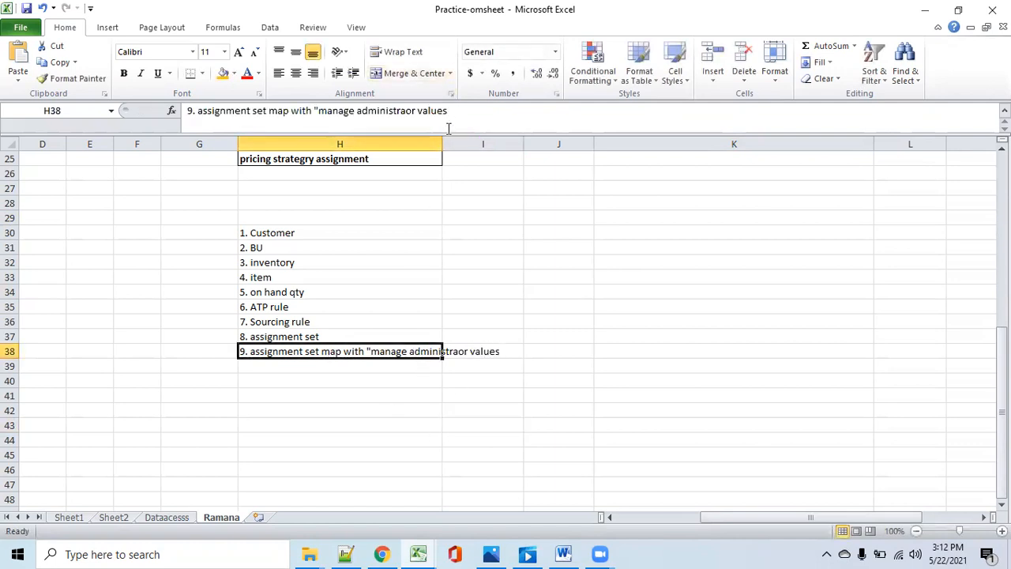
drag(443, 144, 593, 163)
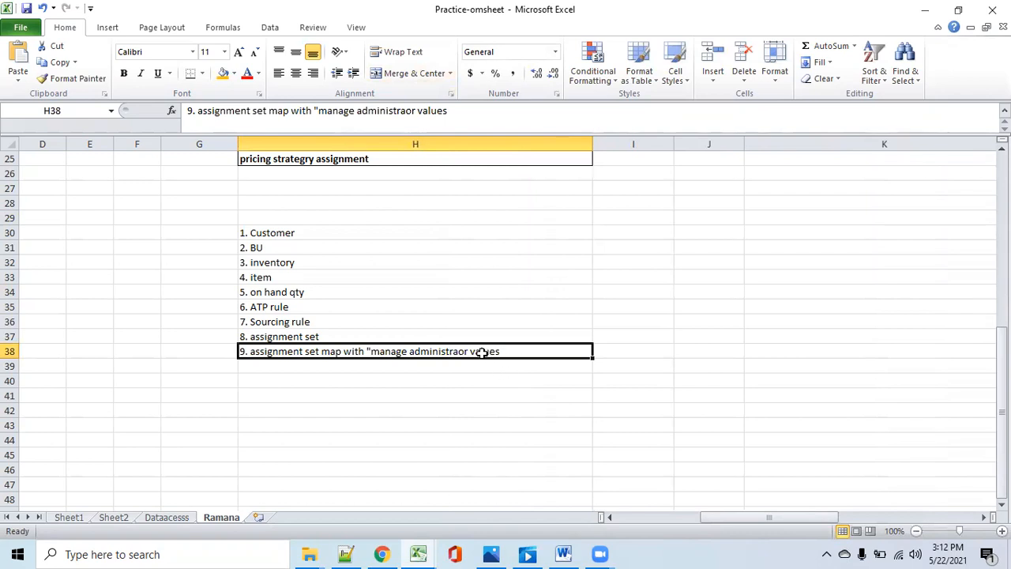
double_click(473, 353)
text(pr)
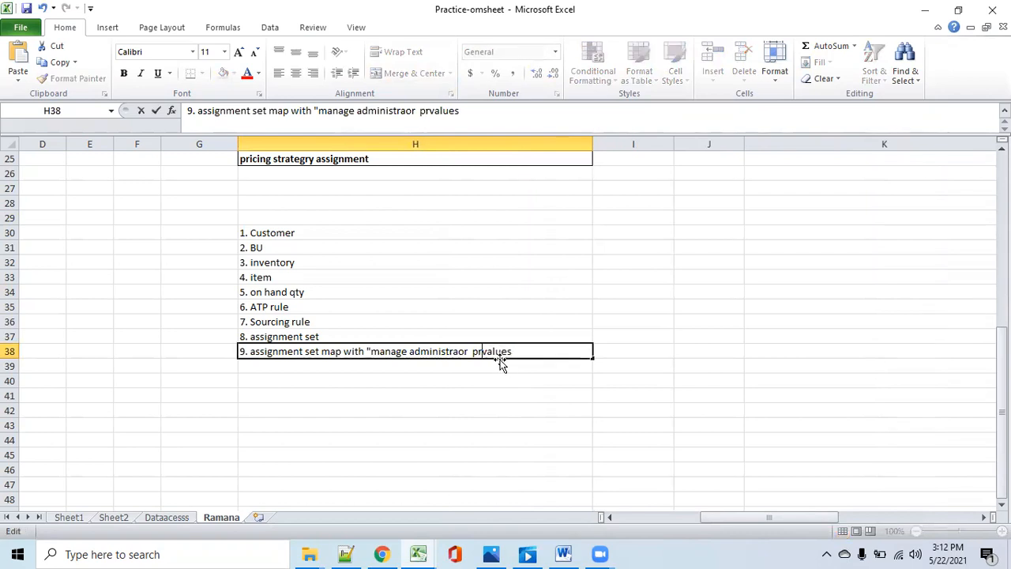
text(ofile)
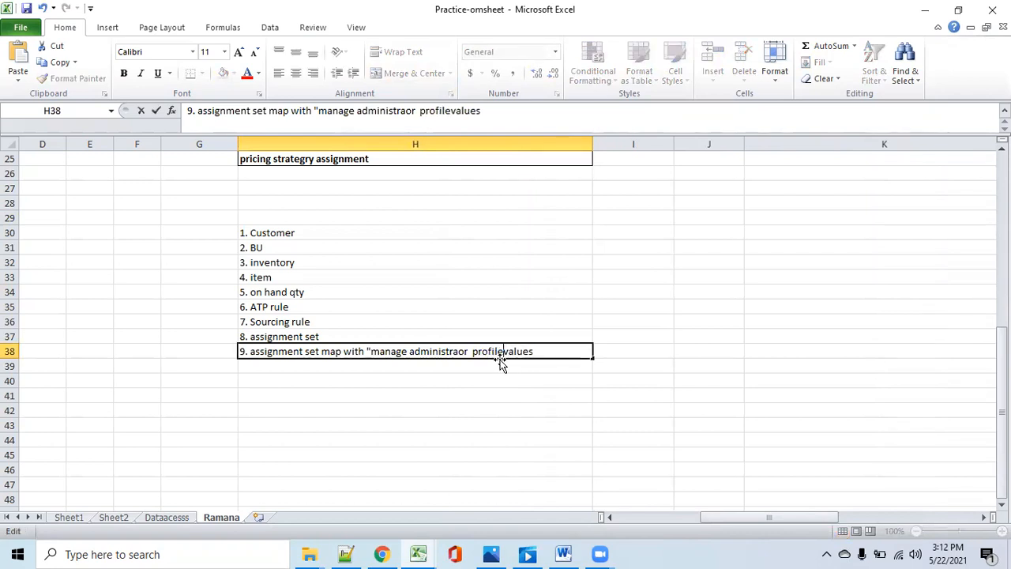
Enter the profile search pattern %MSP%DEFA% in I38, beside the ninth list item
click(636, 350)
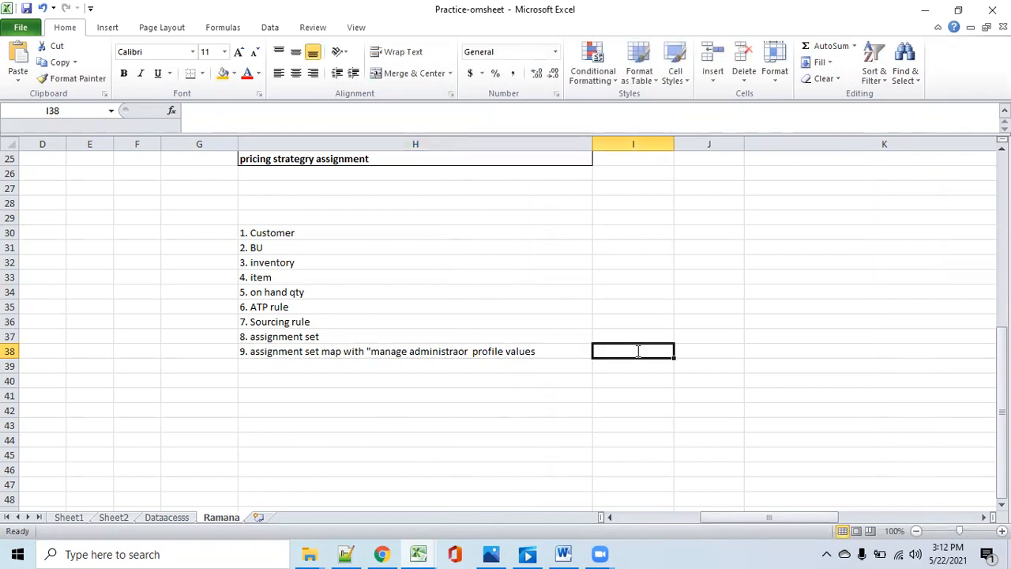
text(%)
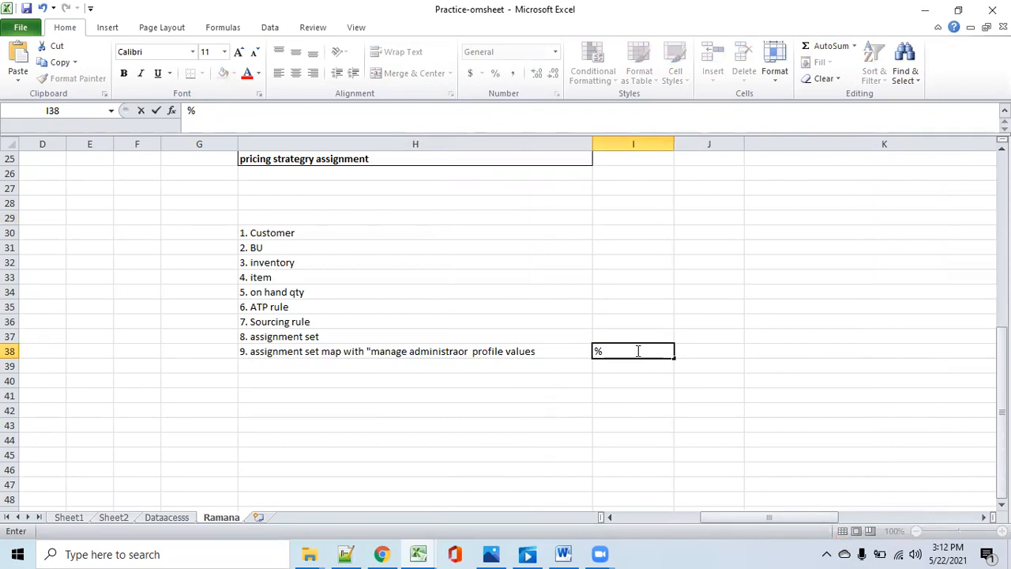
text(MSP%DEFA%)
click(869, 410)
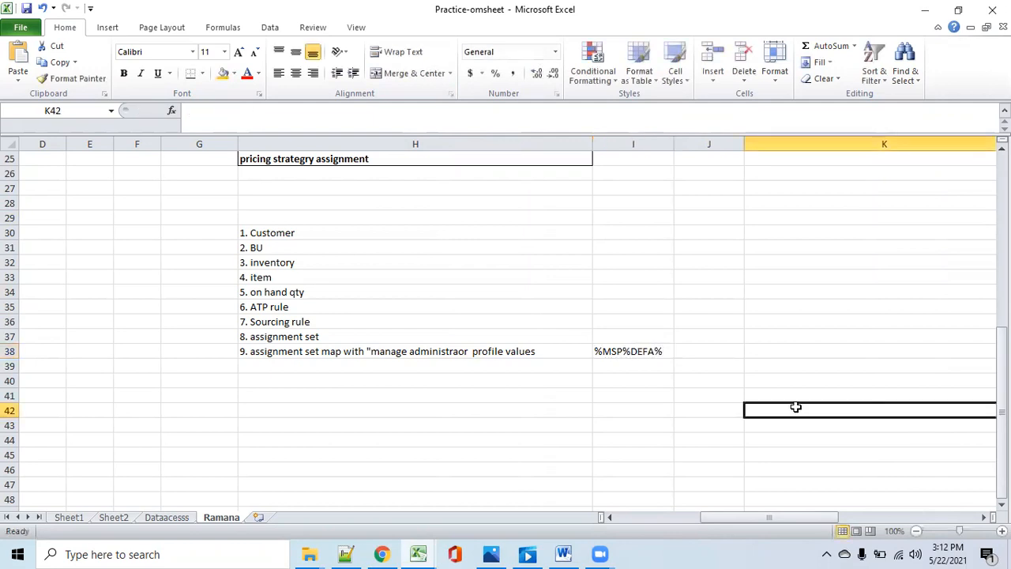
click(632, 350)
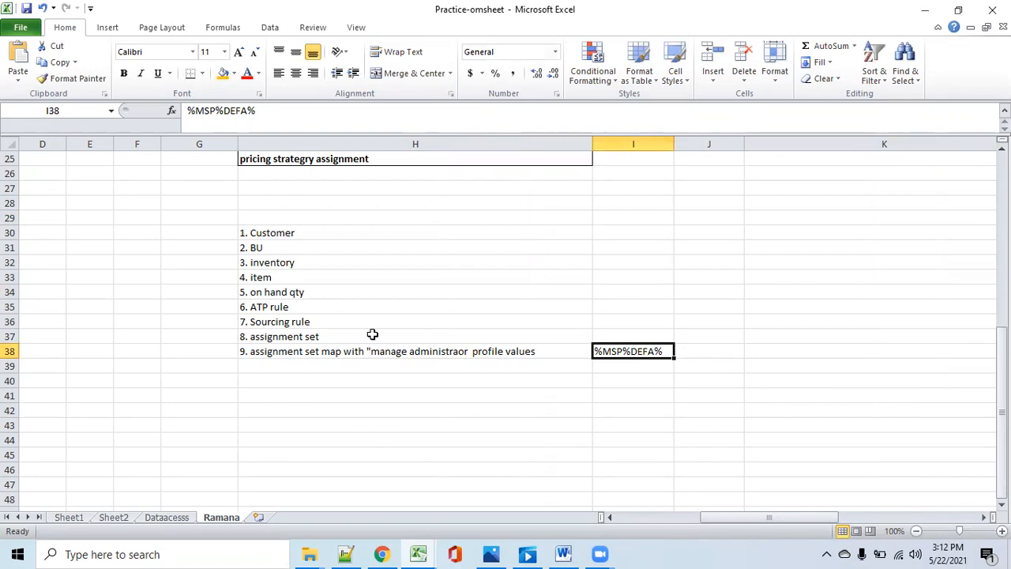
Enter the tenth list item in H39: 10. Run collect planning data for items, customer,onhand, reference order objects
click(345, 337)
click(330, 368)
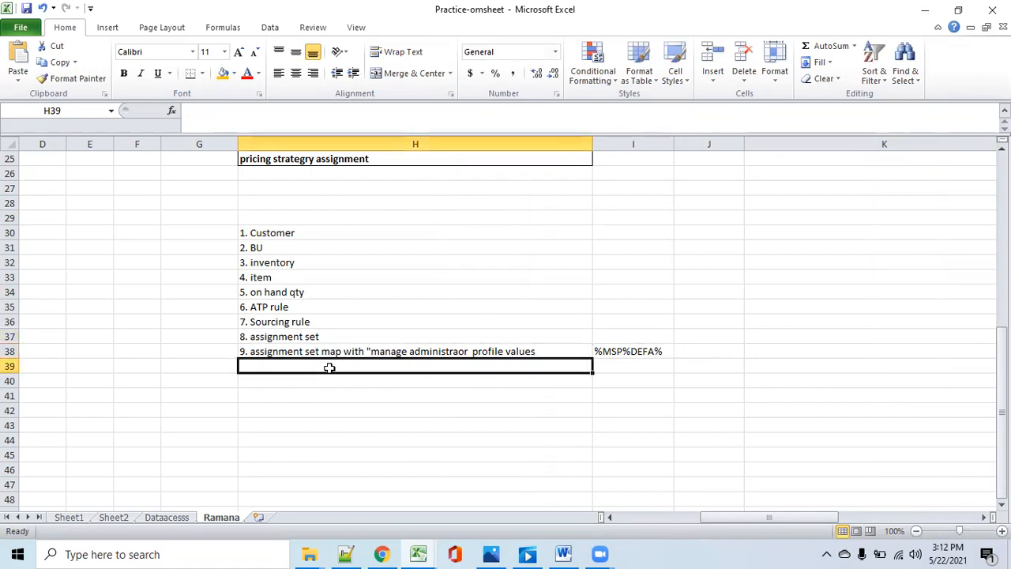
text(10)
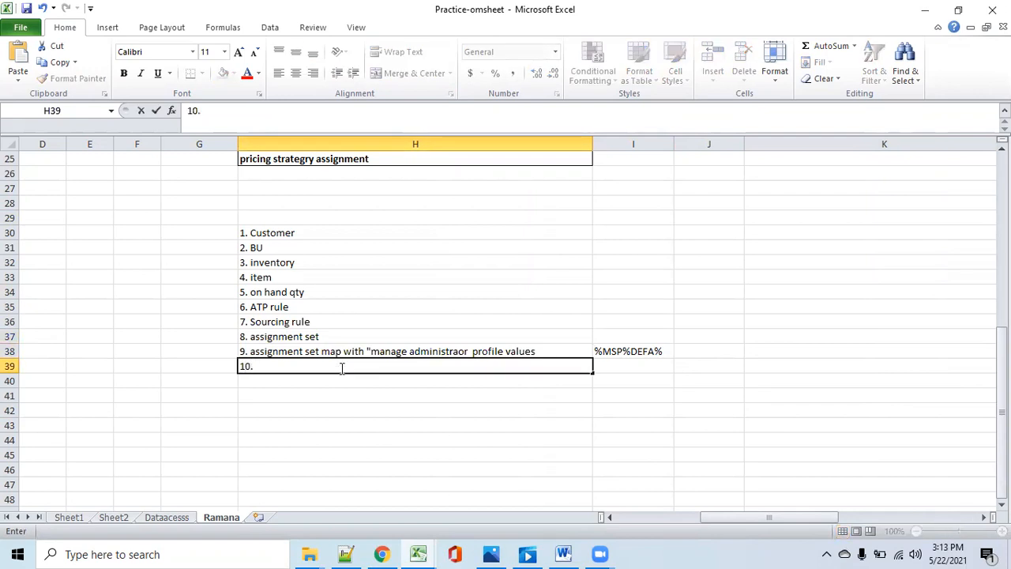
text(. Collect)
key(BackSpace)
key(BackSpace)
key(BackSpace)
key(BackSpace)
key(BackSpace)
key(BackSpace)
key(BackSpace)
text(Run collect)
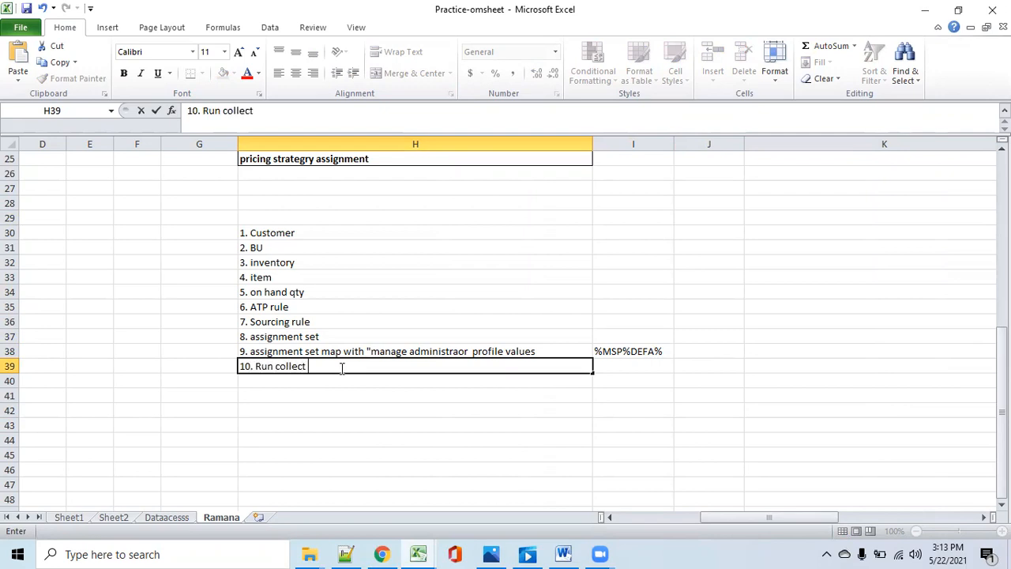
text( planning data for items)
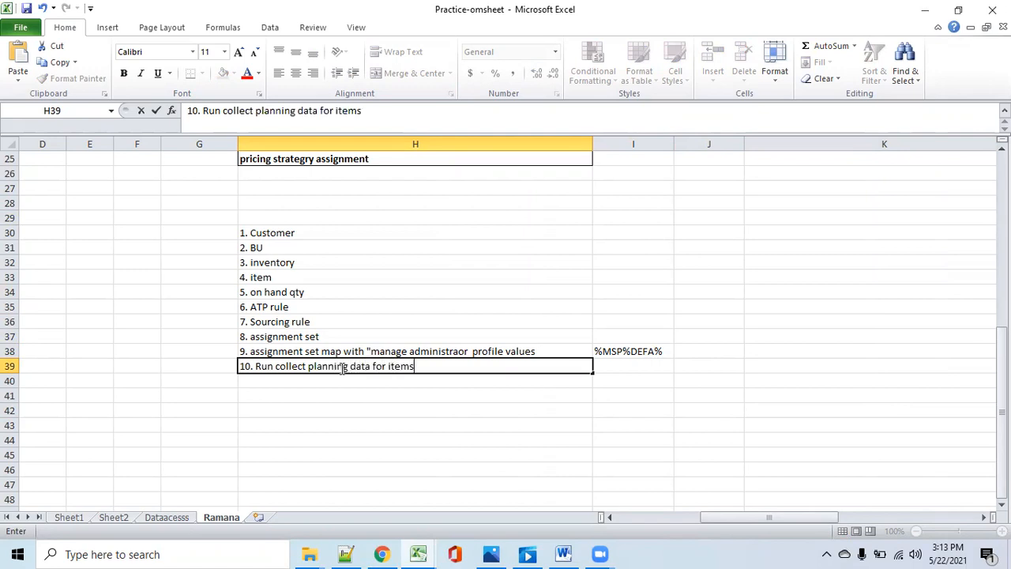
text(, customer,)
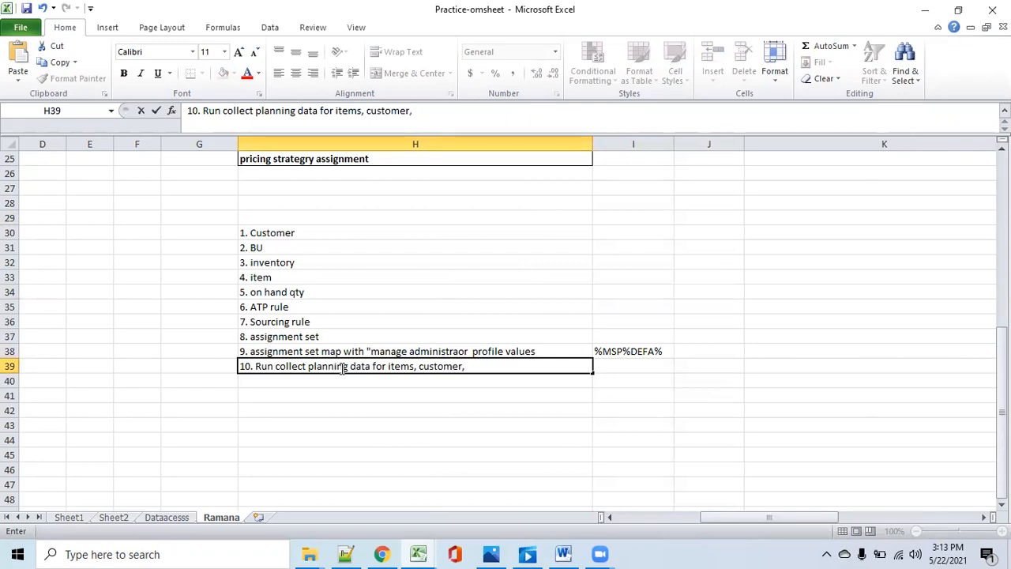
text(onhand)
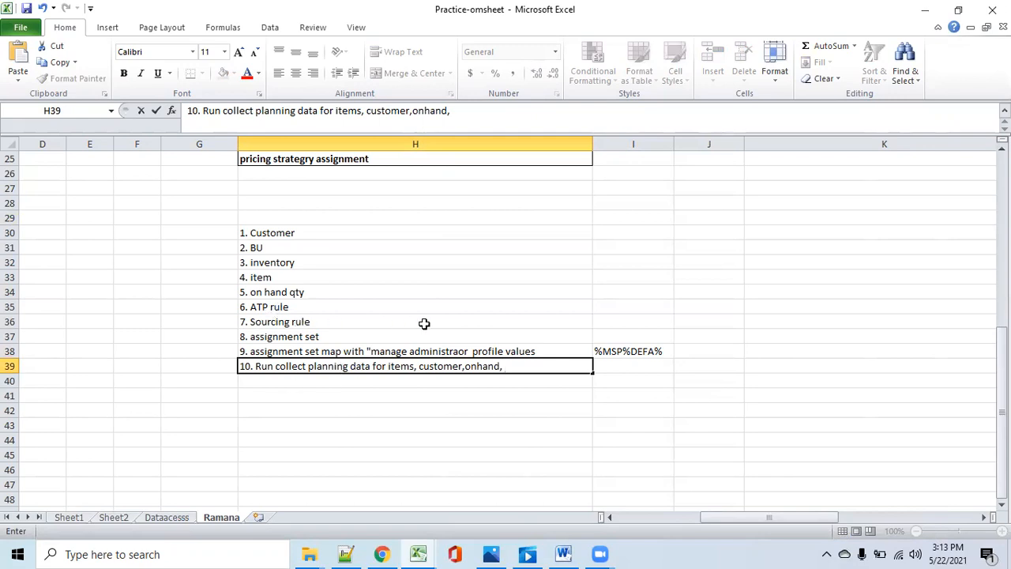
text(, reference order)
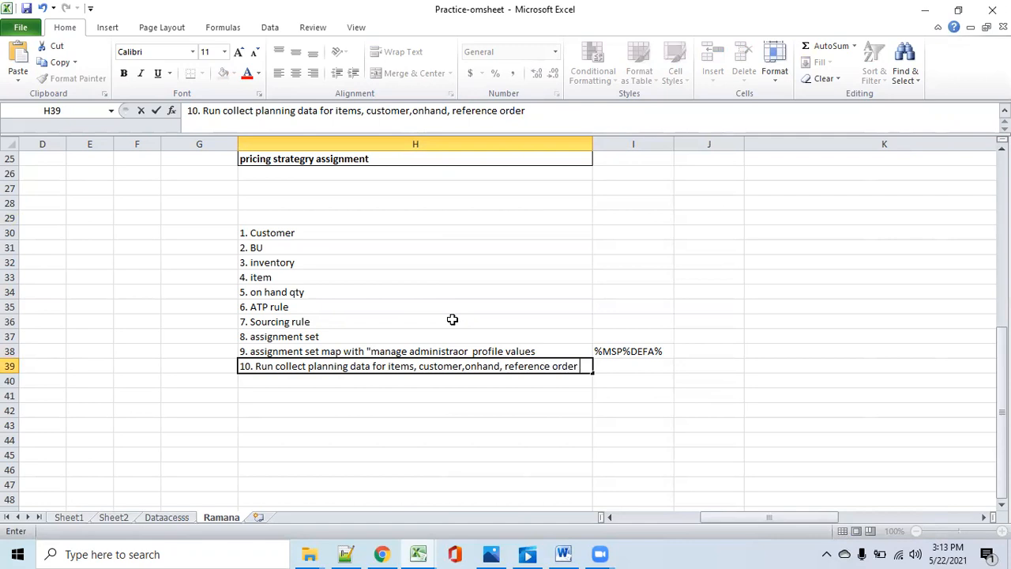
text( objects)
click(636, 472)
click(386, 349)
click(403, 366)
click(309, 386)
right_click(325, 386)
click(782, 470)
Enter the eleventh list item in H40: 11. run another ESS job -- refresh and start order promising server
click(275, 382)
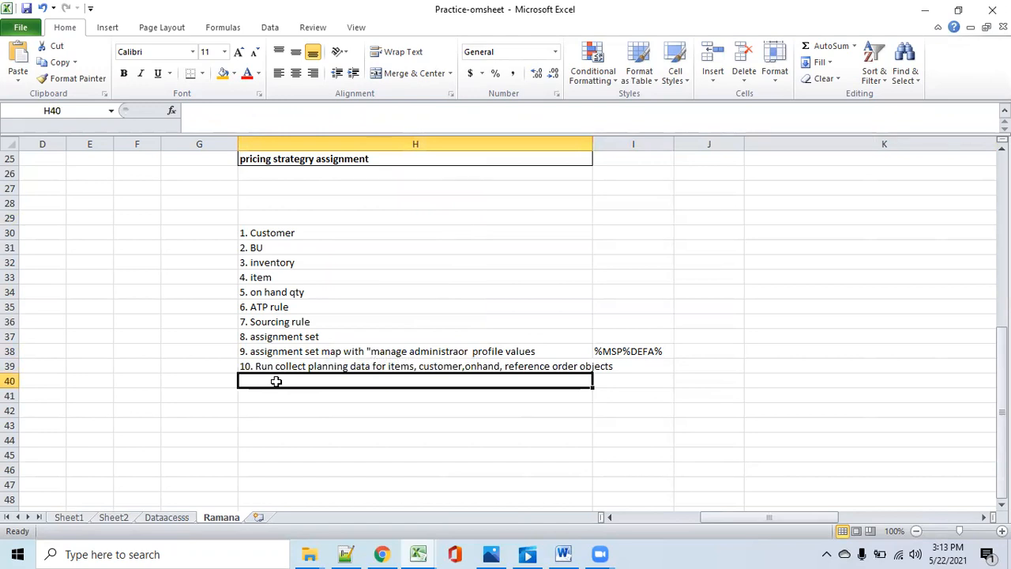
text(11. run )
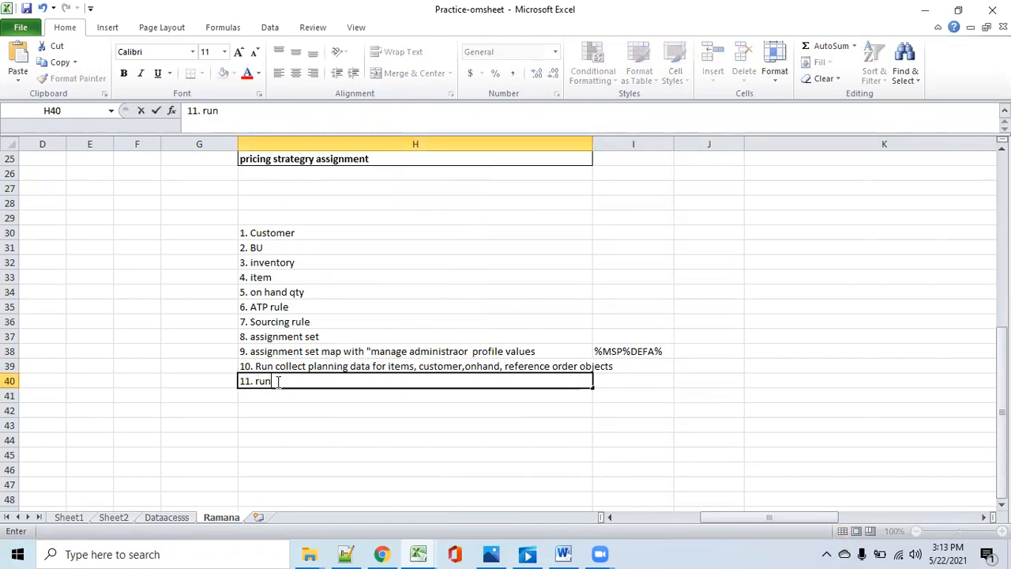
text(another ESS)
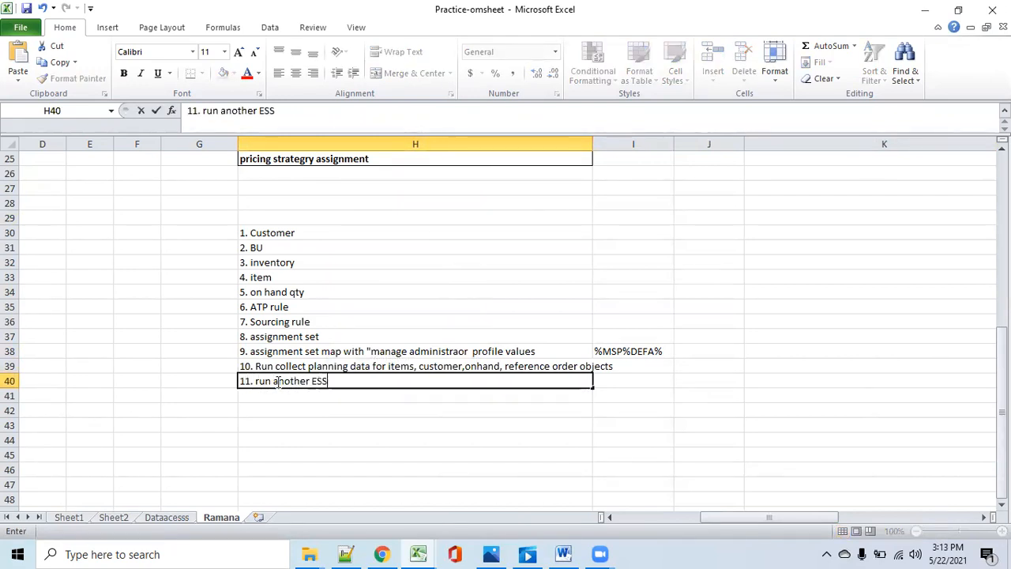
text( job -- refresh and s)
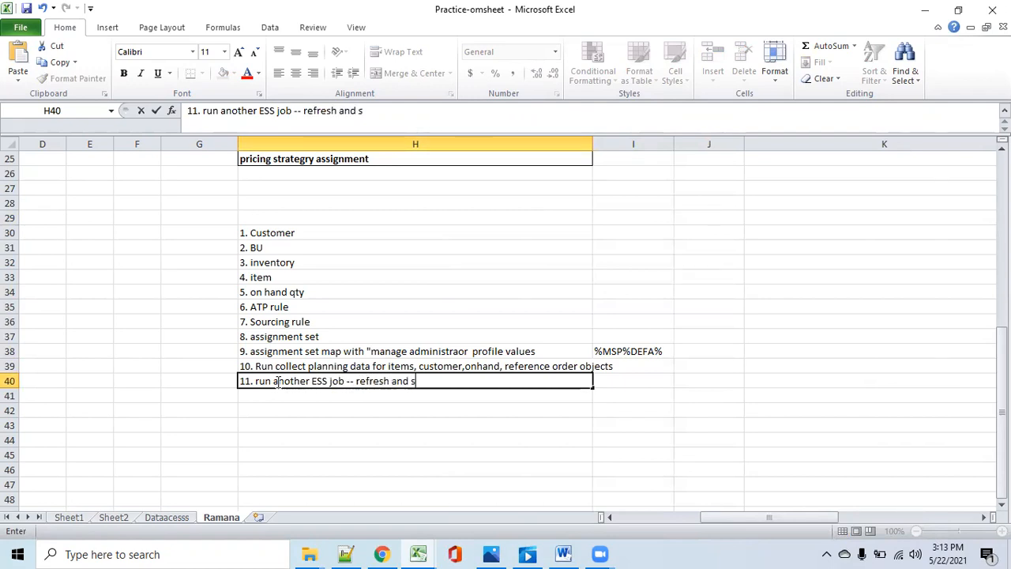
text(tart order prom)
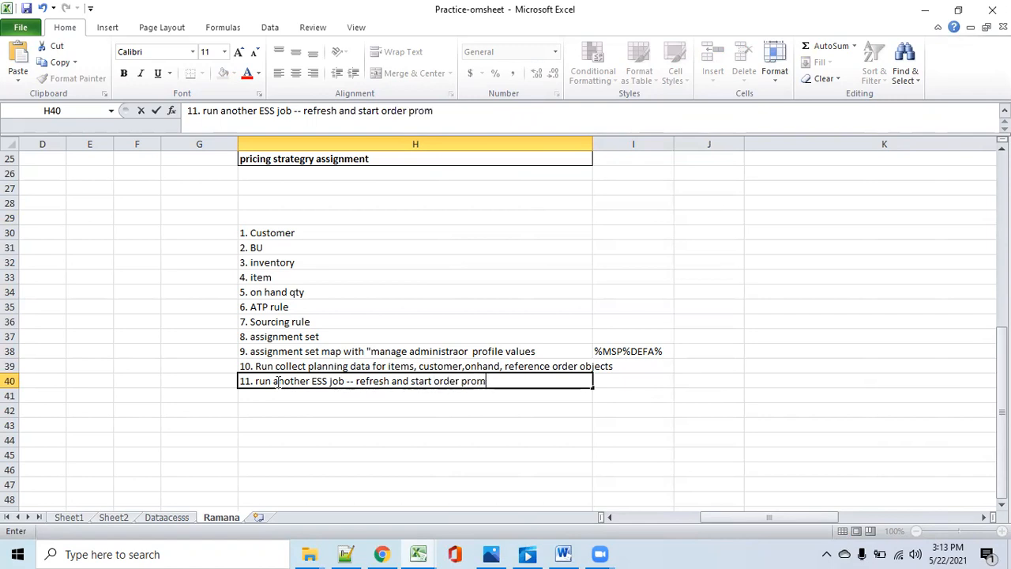
text(ising server)
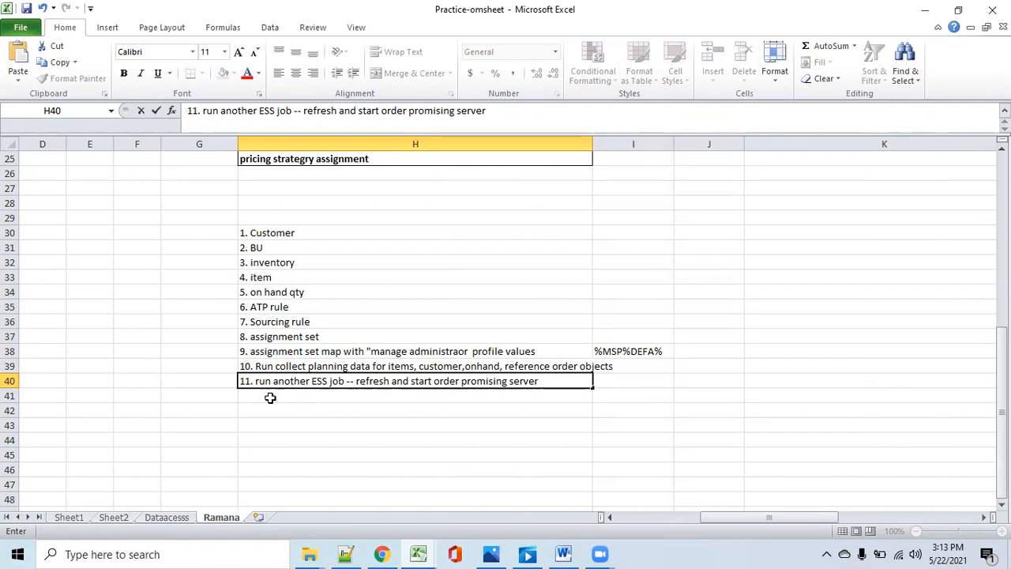
click(492, 448)
drag(305, 232, 400, 382)
Start a second numbered list with "1. create order" in H43 and "2. submit the order" in H44
click(297, 426)
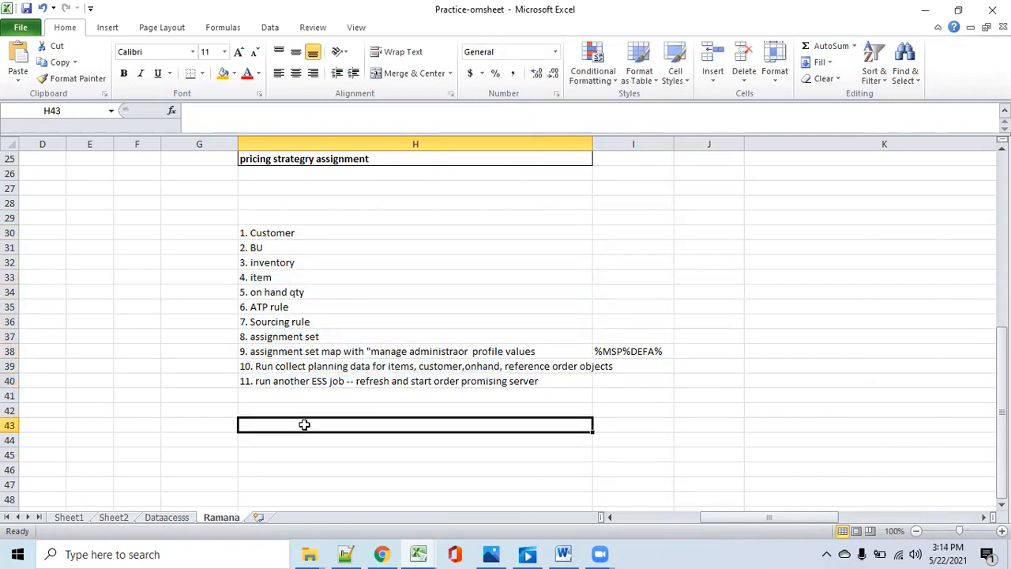
text(1. create order)
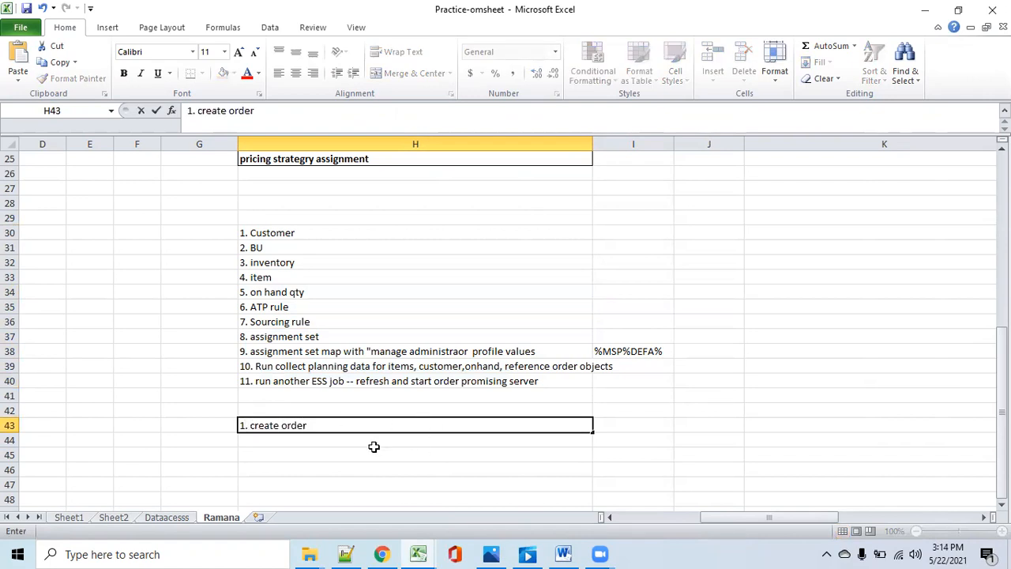
key(Return)
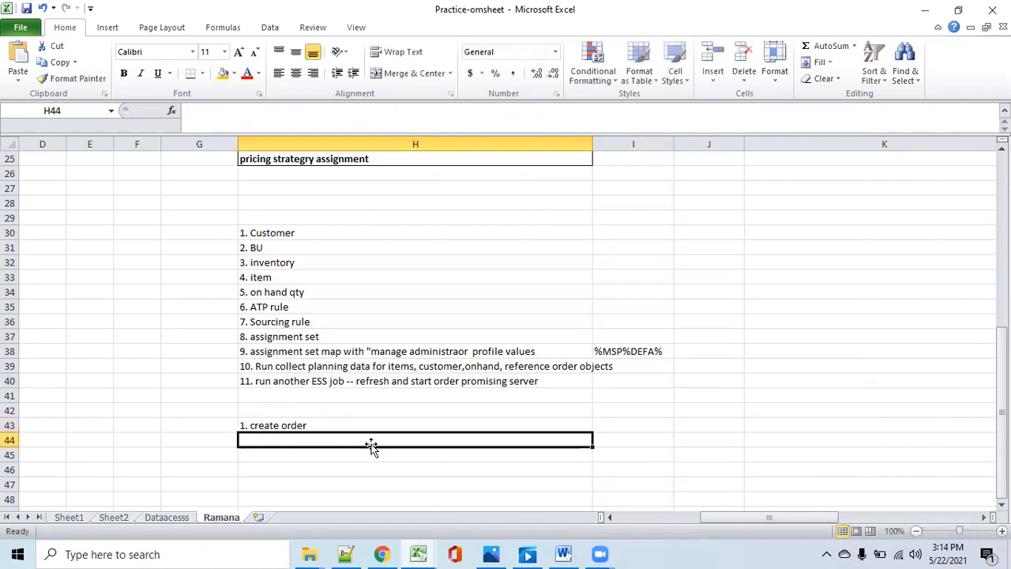
text(2. submit)
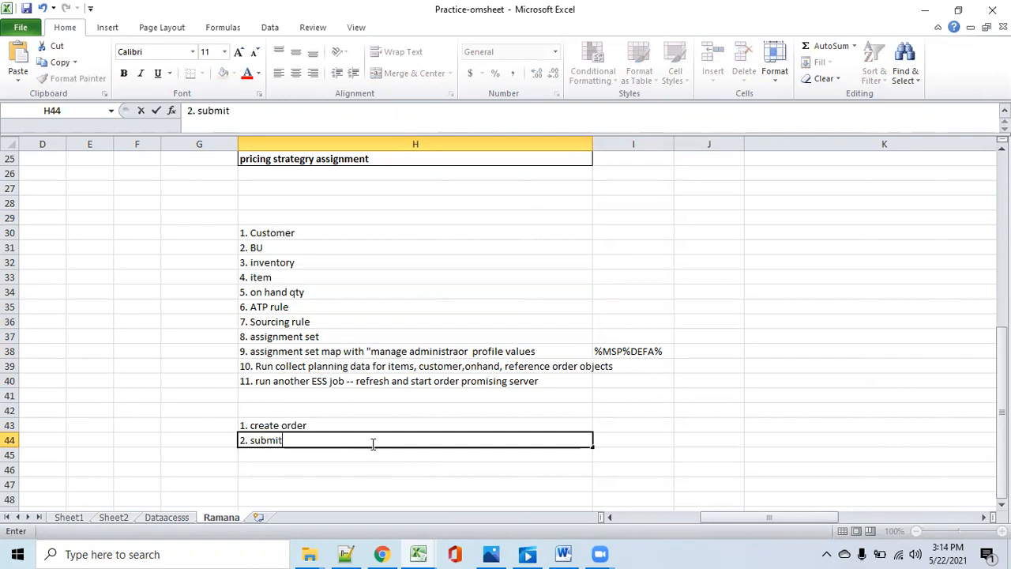
text( the order)
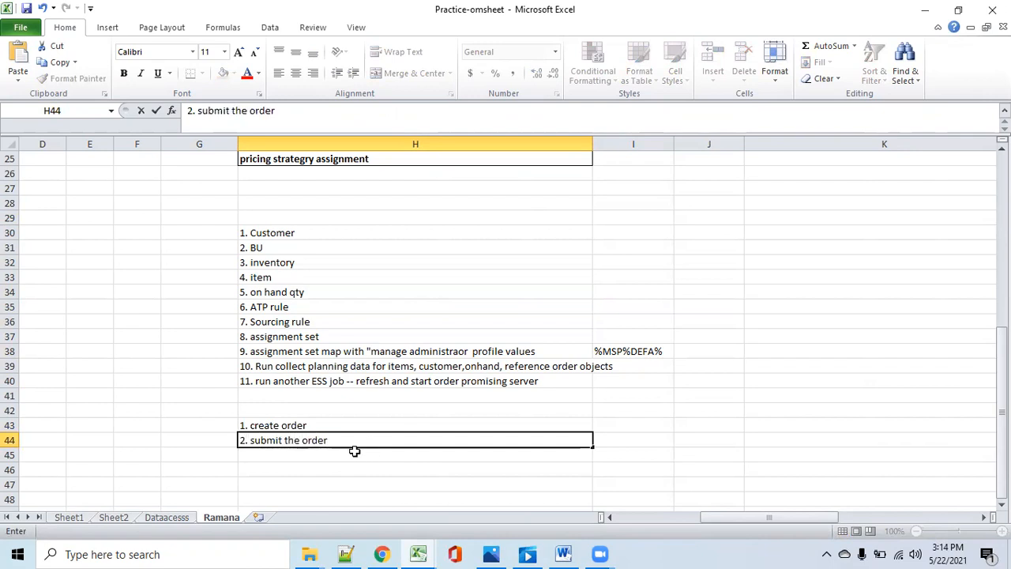
key(Return)
Enter the second list's third item in H45: 3. go to fullfilment section -- Switch to fullfiliment view
text(3.)
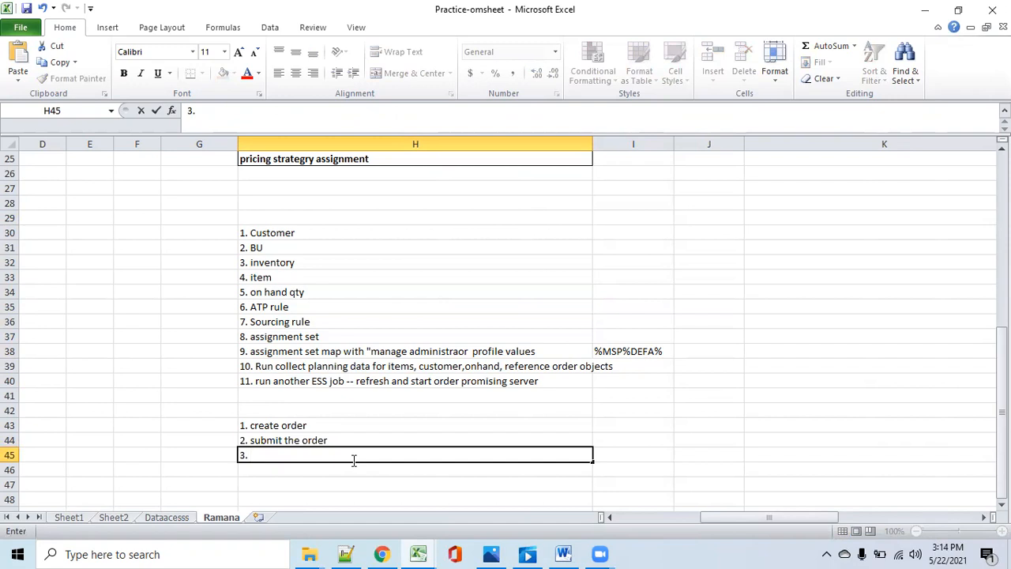
text( go to fullf)
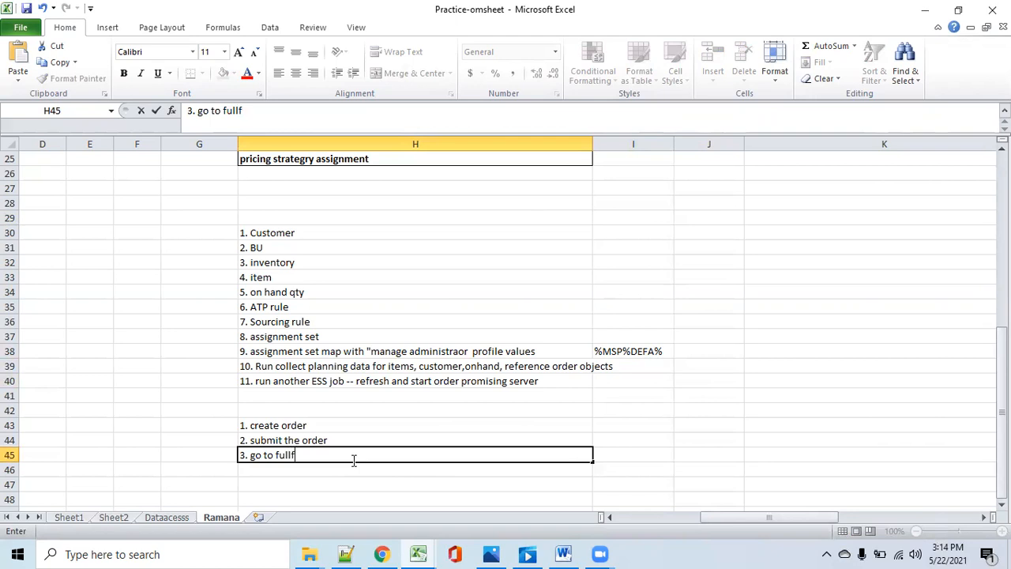
text(ilment section)
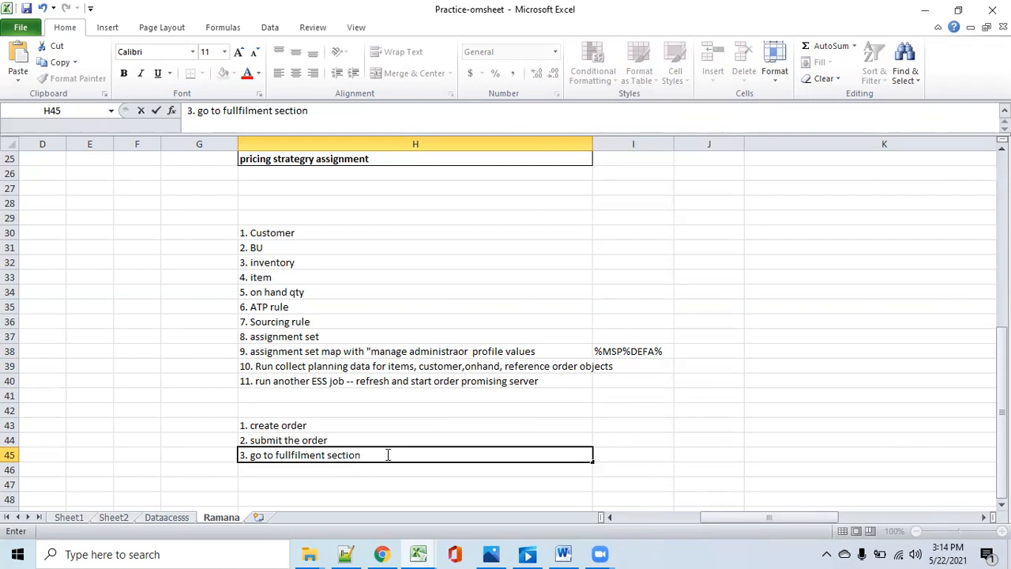
double_click(387, 455)
click(415, 455)
text(-- Swithc to)
key(BackSpace)
key(BackSpace)
key(BackSpace)
key(BackSpace)
key(BackSpace)
text(ch)
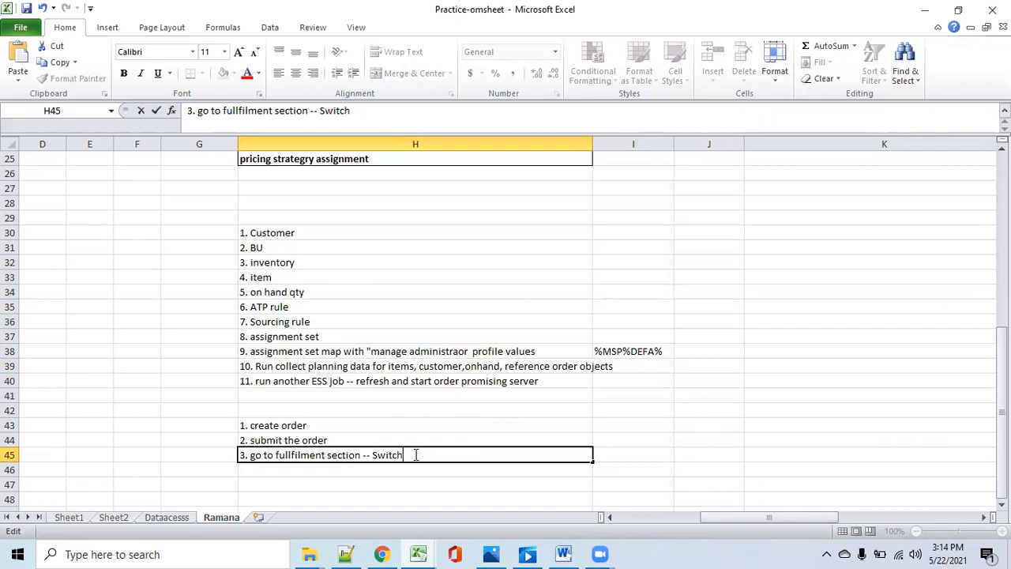
text( to fullifiliment view)
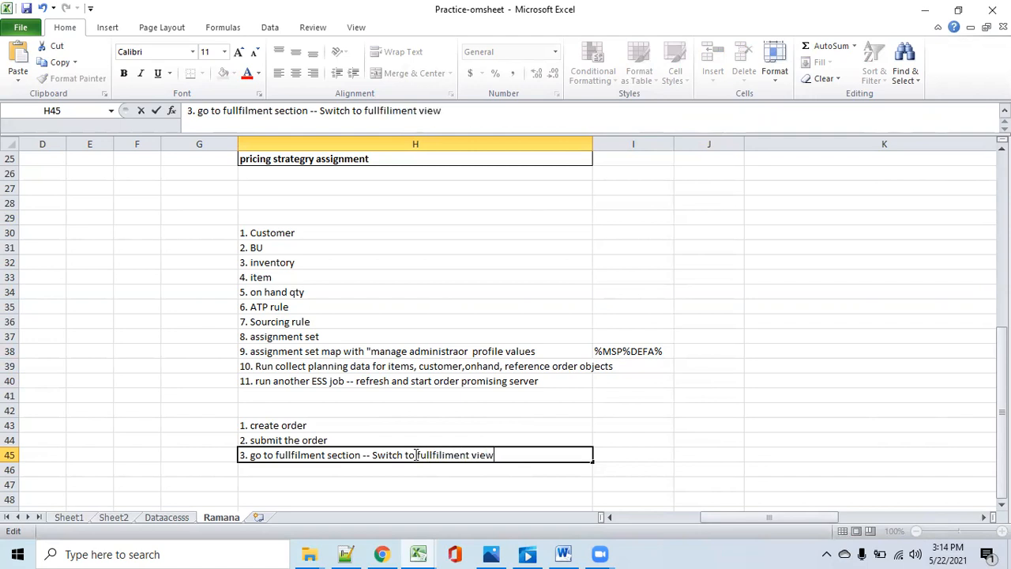
Enter the second list's fourth item in H46: 4. System will show all the status of your item
click(391, 470)
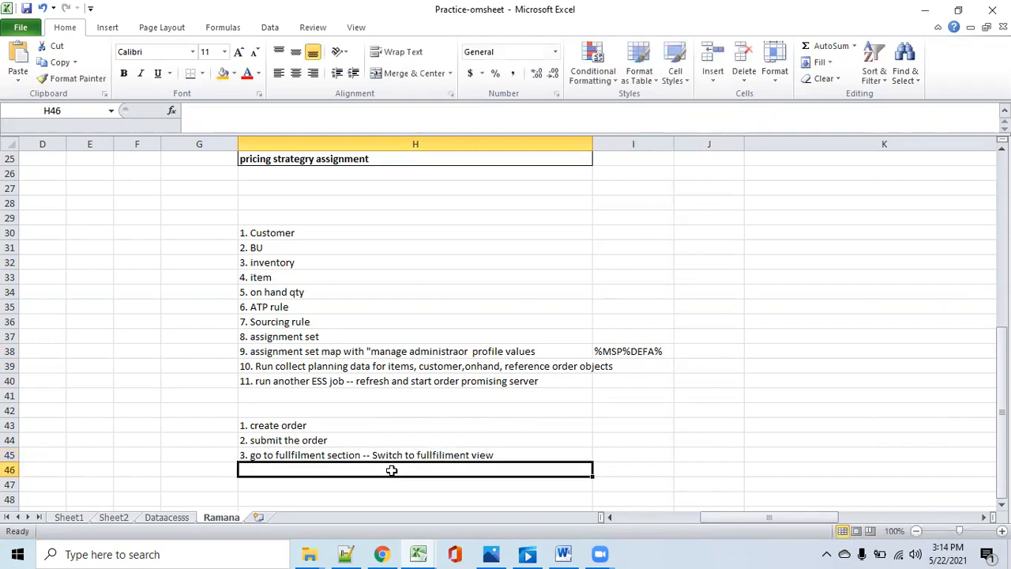
text(4. System)
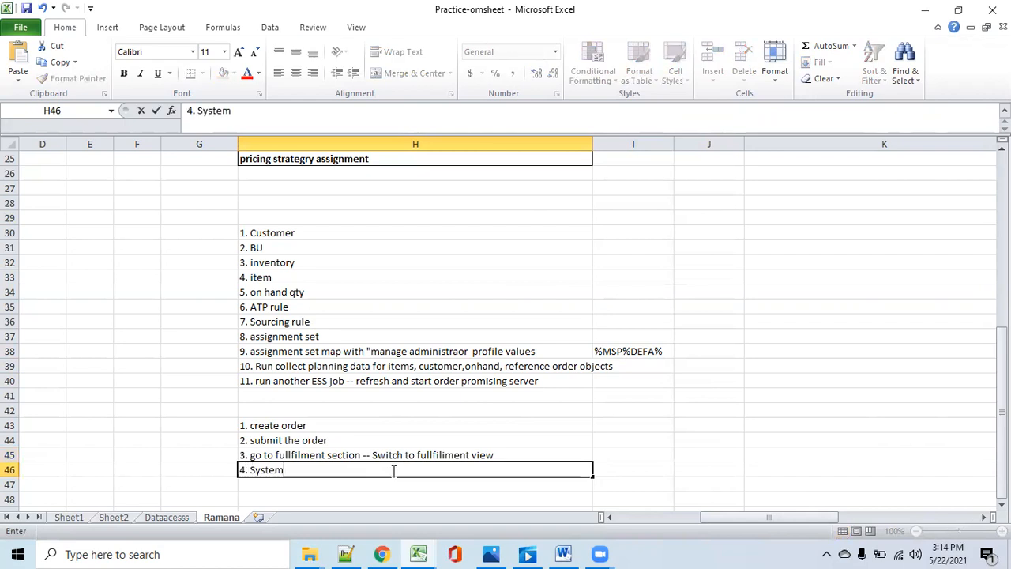
text( will show t)
key(BackSpace)
text(t)
text(the)
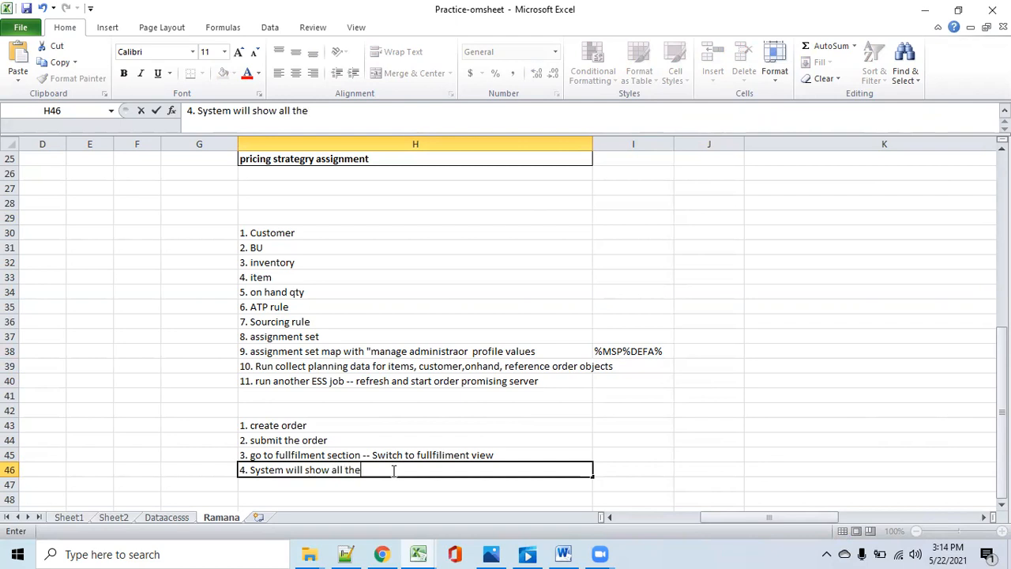
text( status of your item)
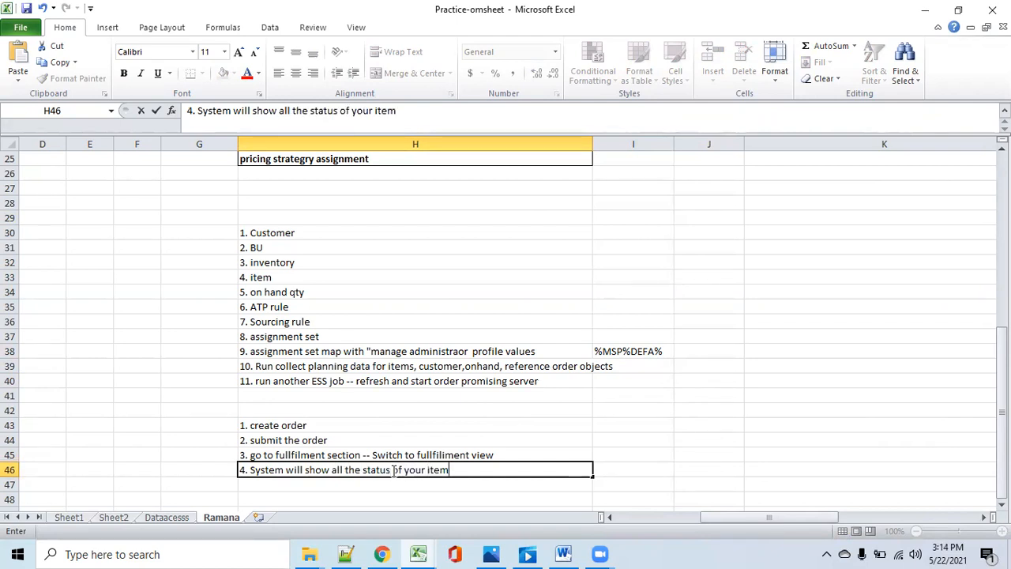
key(Tab)
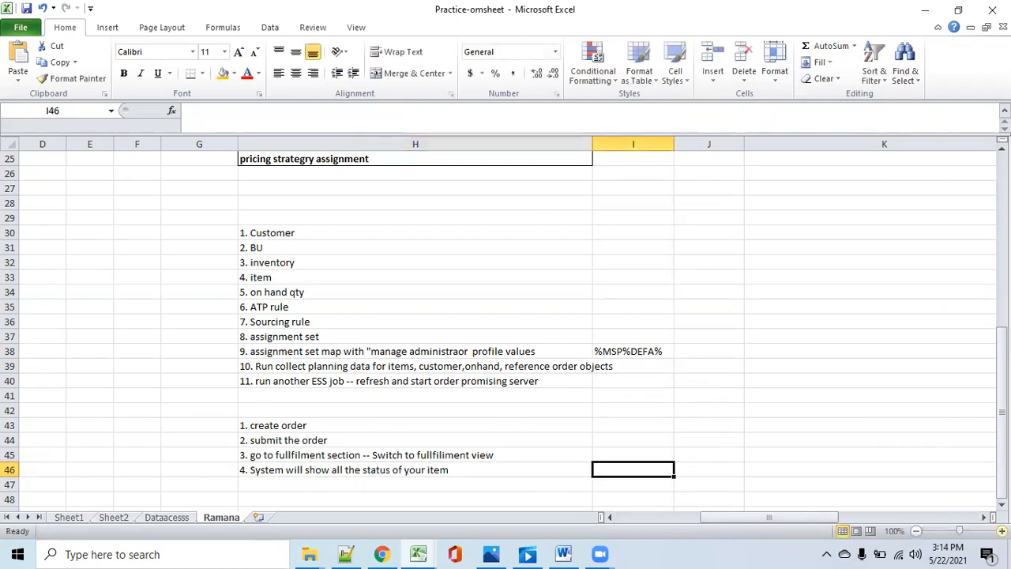
Widen column I and enter "DOO process" in I46, beside the second list's fourth item
scroll(985, 491, down, 2)
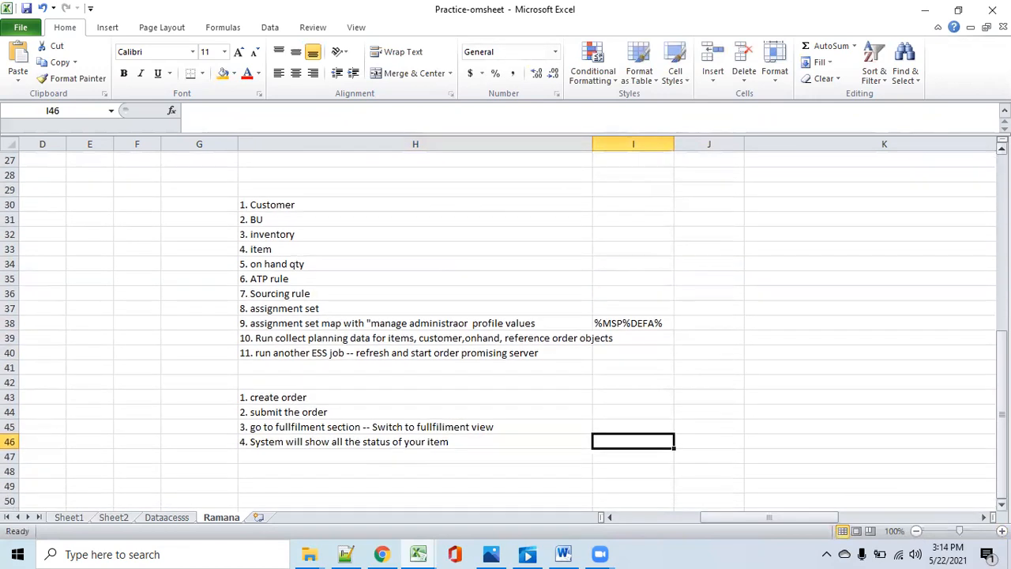
click(839, 461)
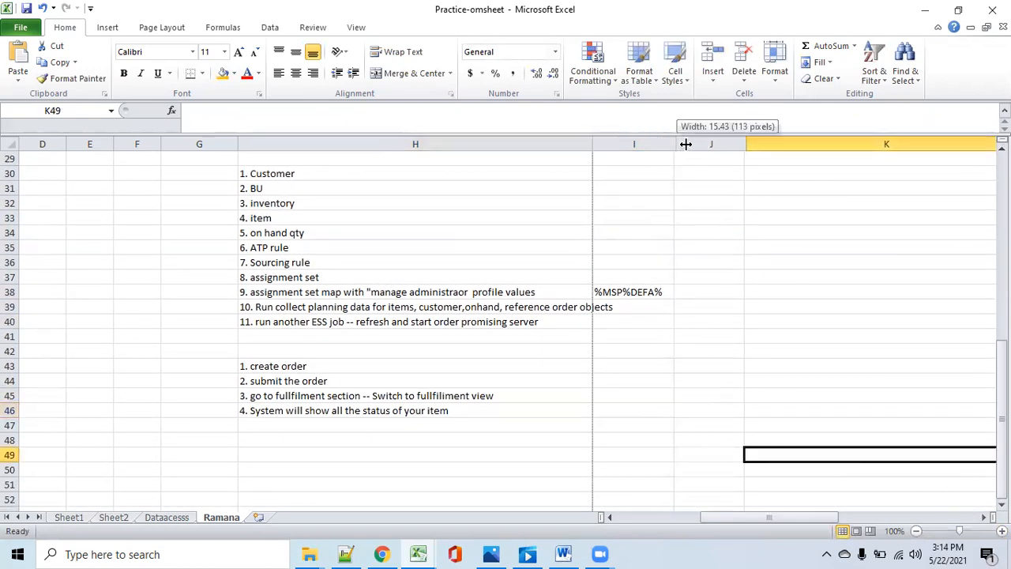
drag(675, 144, 822, 144)
click(707, 413)
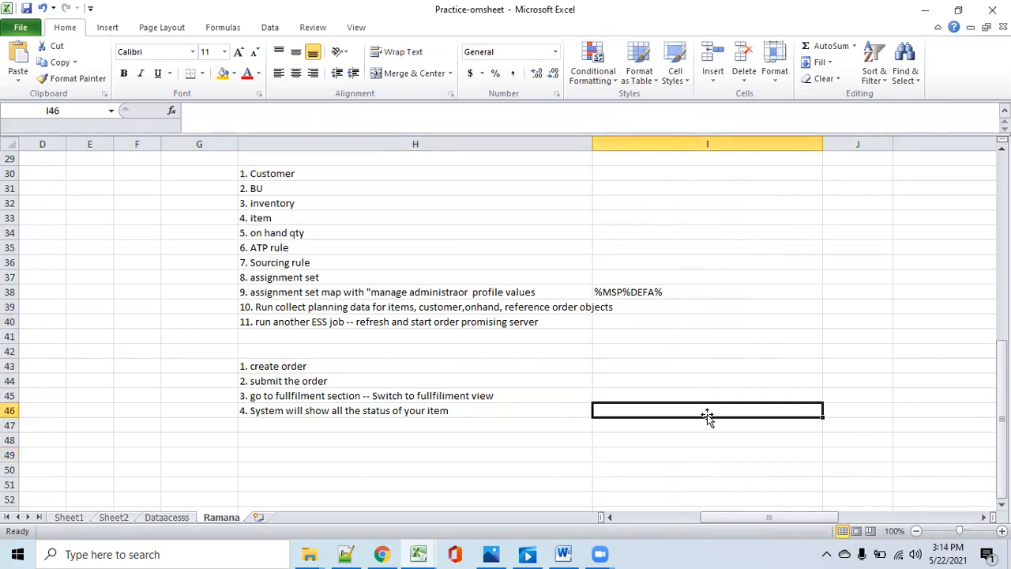
click(517, 413)
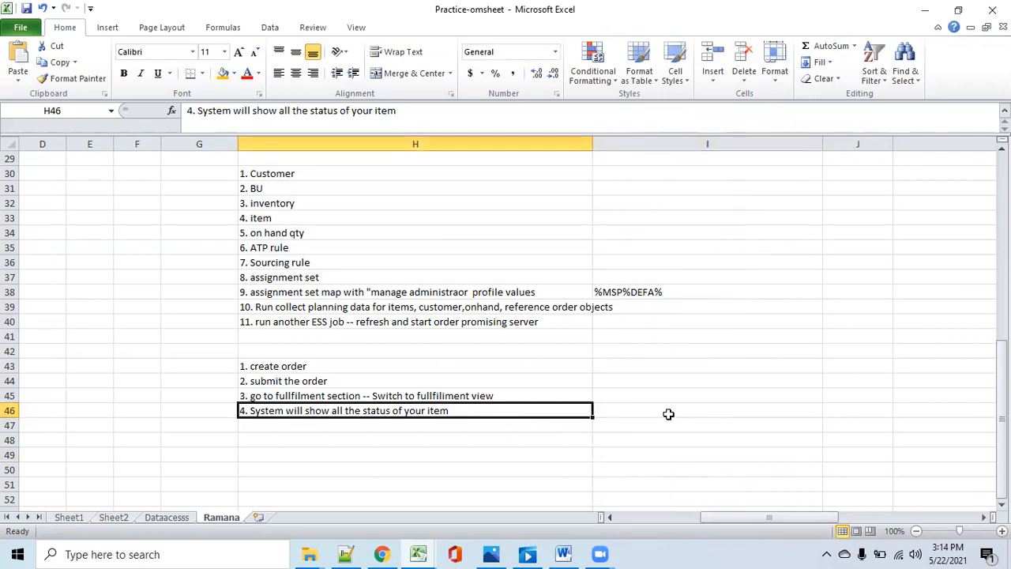
click(668, 414)
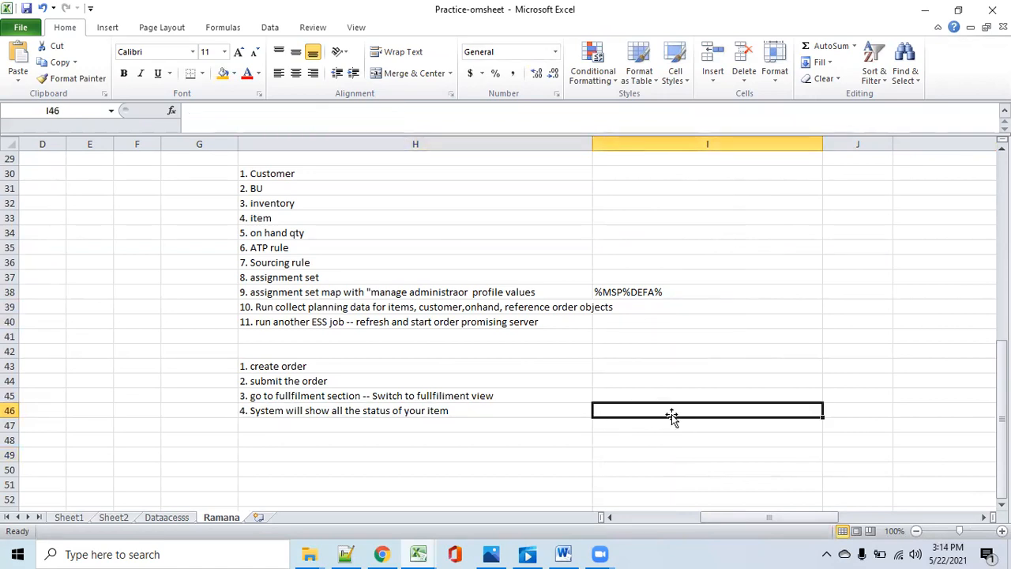
text(DOO process)
Enter "Schduele" in I48, two rows below "DOO process"
click(658, 440)
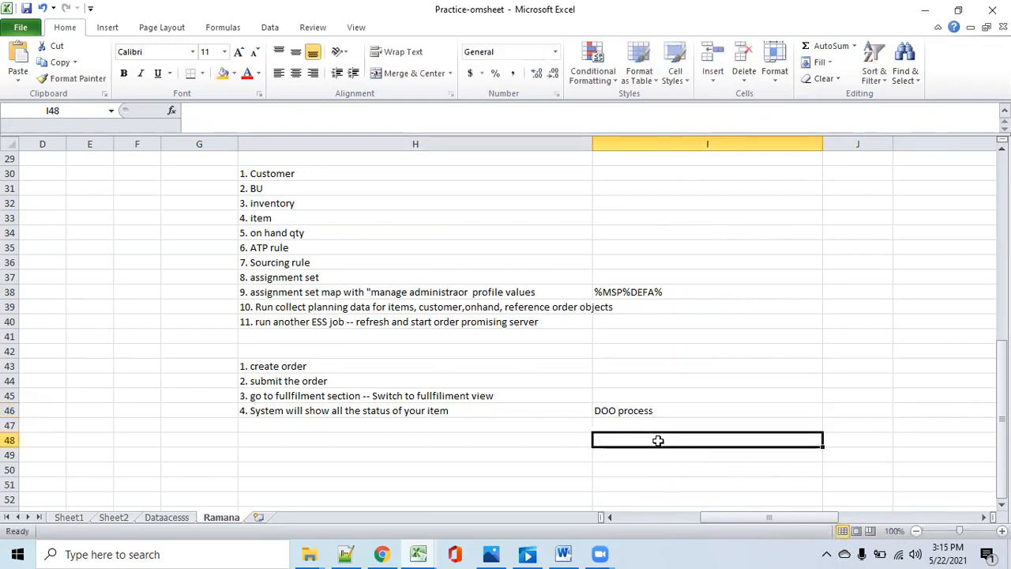
text(Shced)
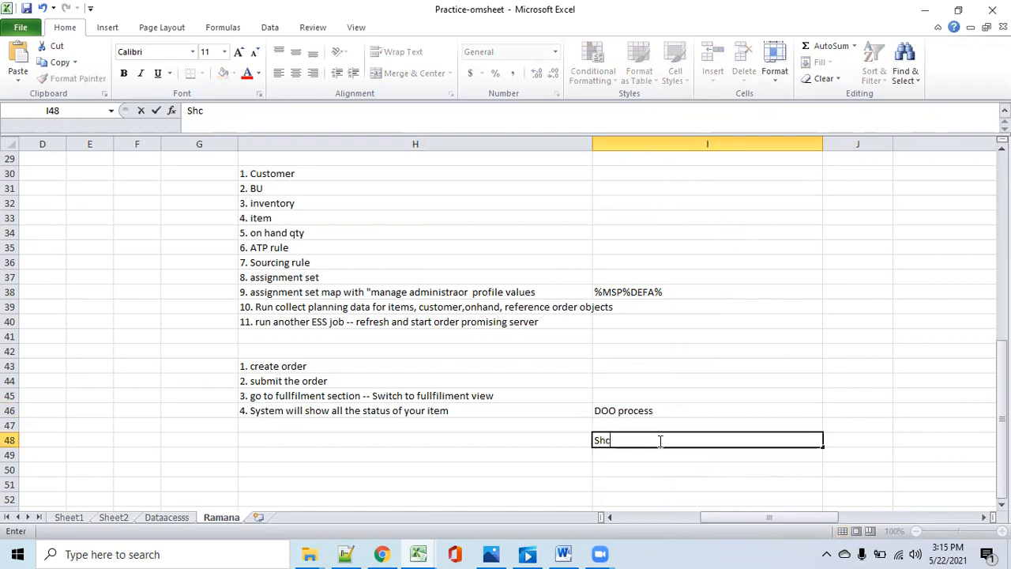
key(BackSpace)
key(BackSpace)
key(BackSpace)
key(BackSpace)
text(cj)
key(BackSpace)
text(hduedl)
key(BackSpace)
key(BackSpace)
key(BackSpace)
text(ele)
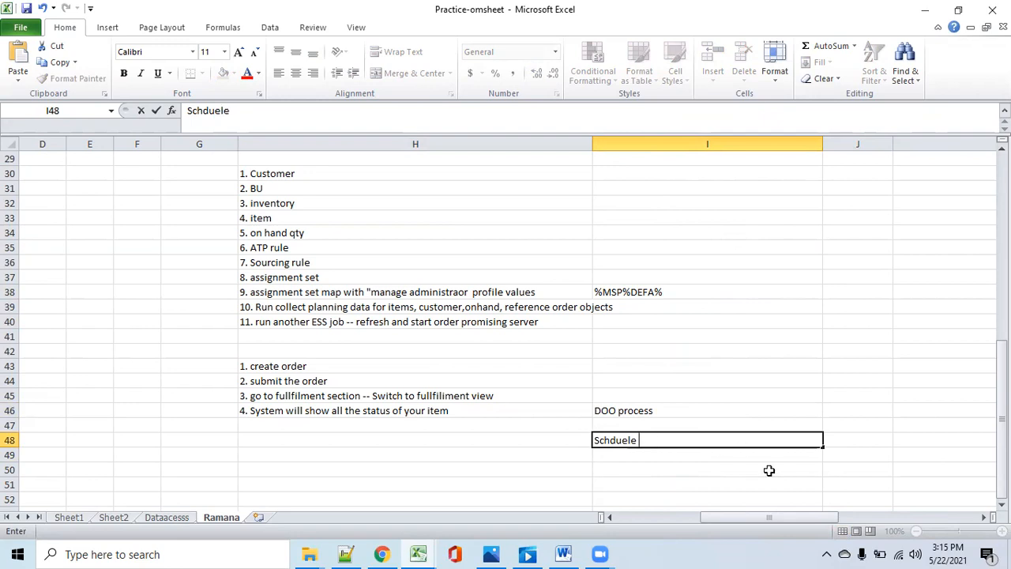
click(702, 455)
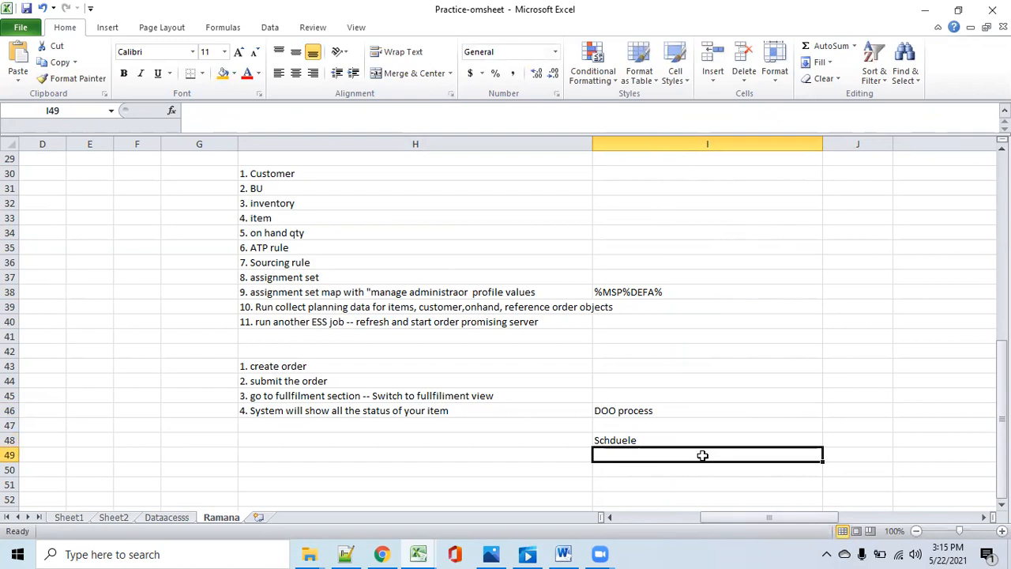
click(684, 438)
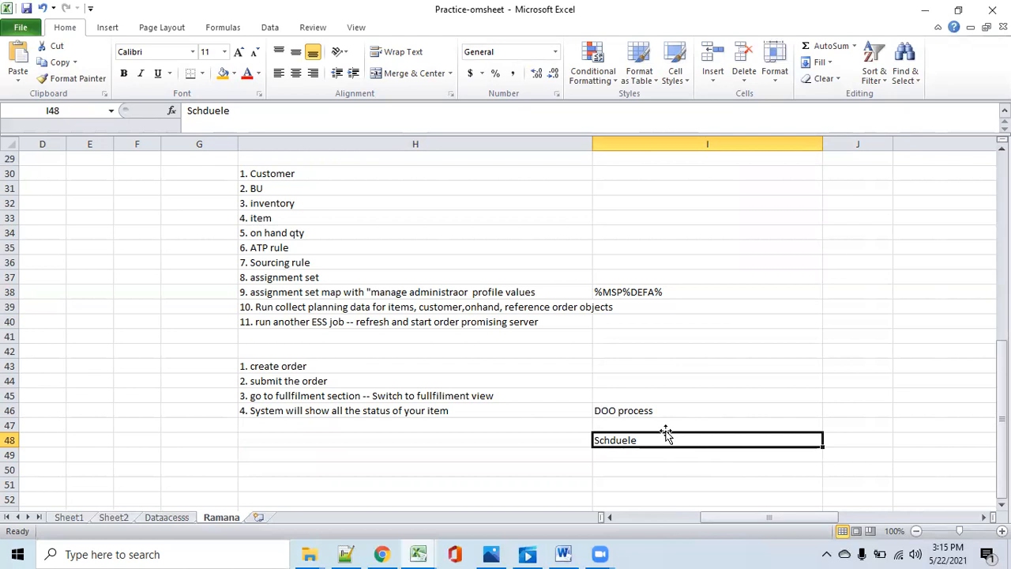
click(339, 382)
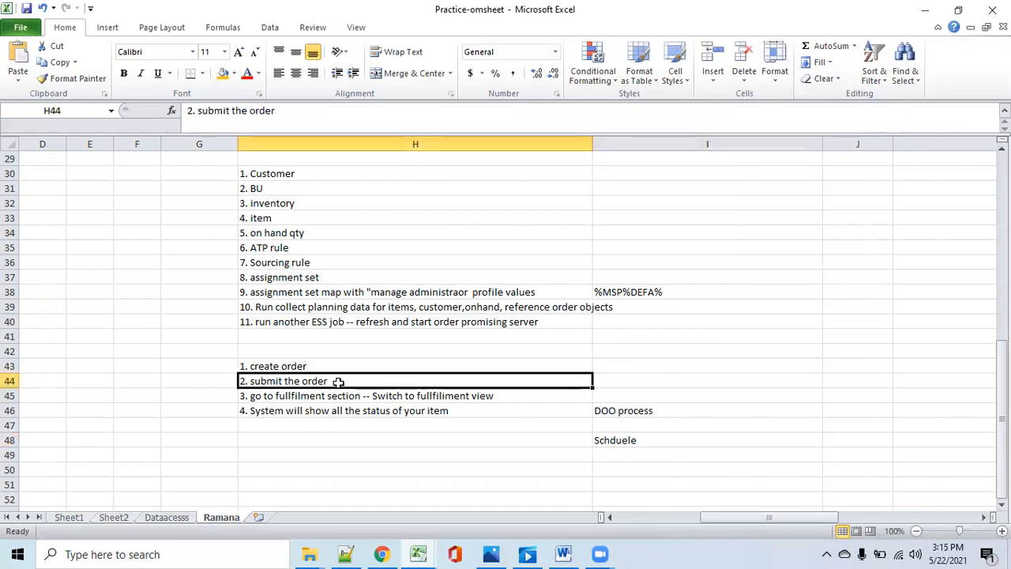
click(643, 441)
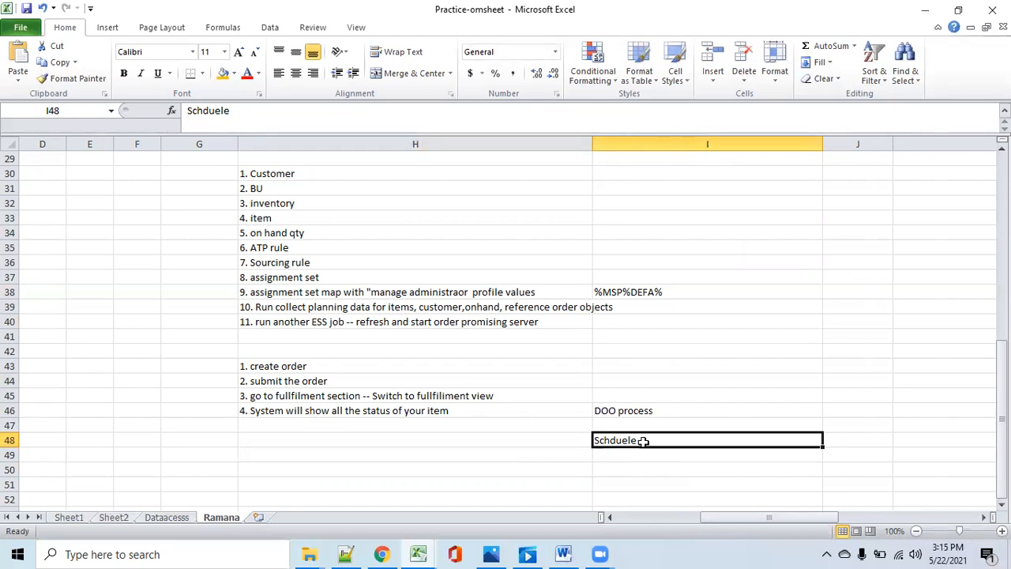
Enter "Reservation" in I49, directly below "Schduele"
click(654, 456)
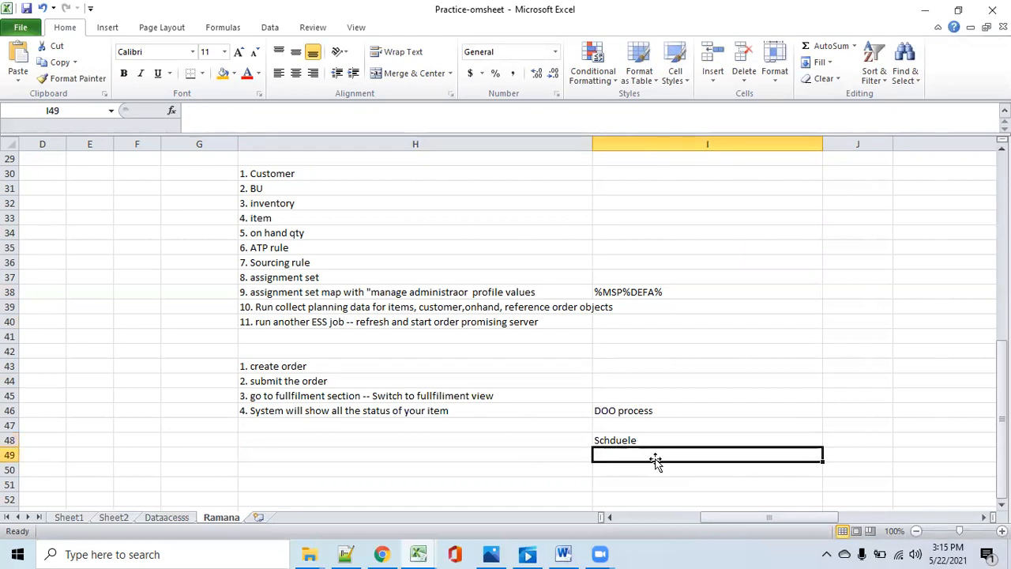
text(Rese)
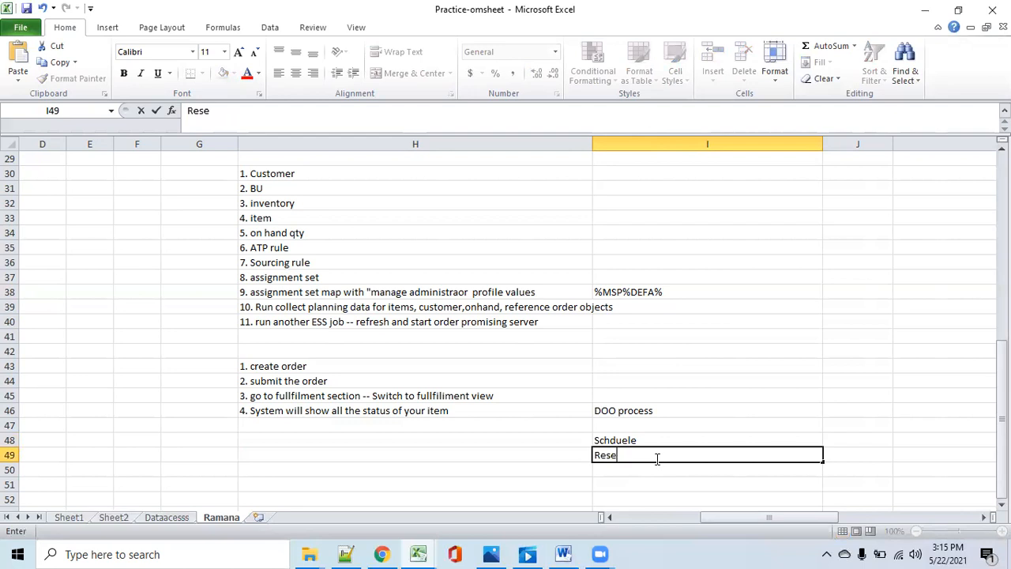
text(rvation)
click(677, 467)
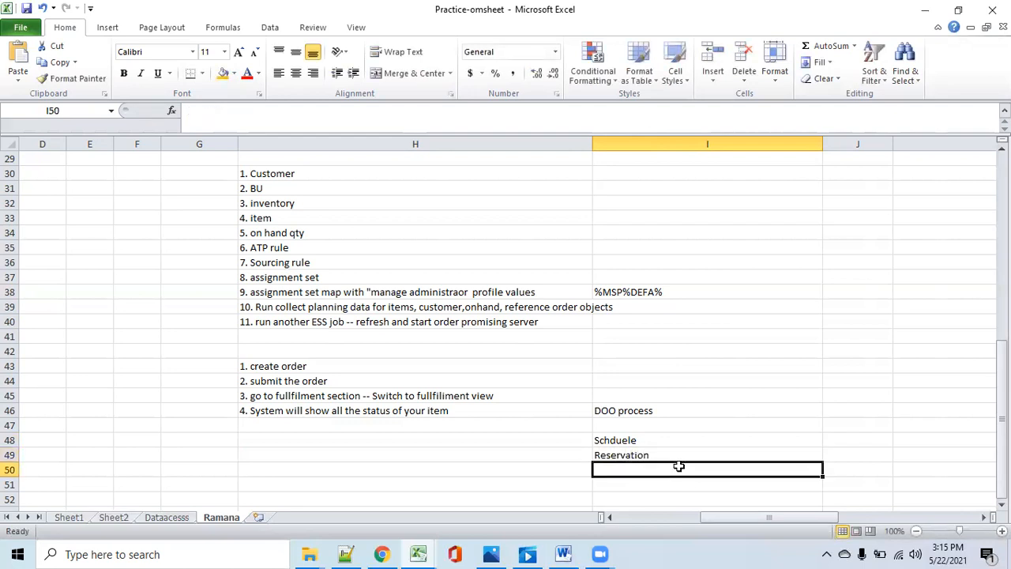
Enter the example quantities 200 in J38 and 100 in K36
click(860, 295)
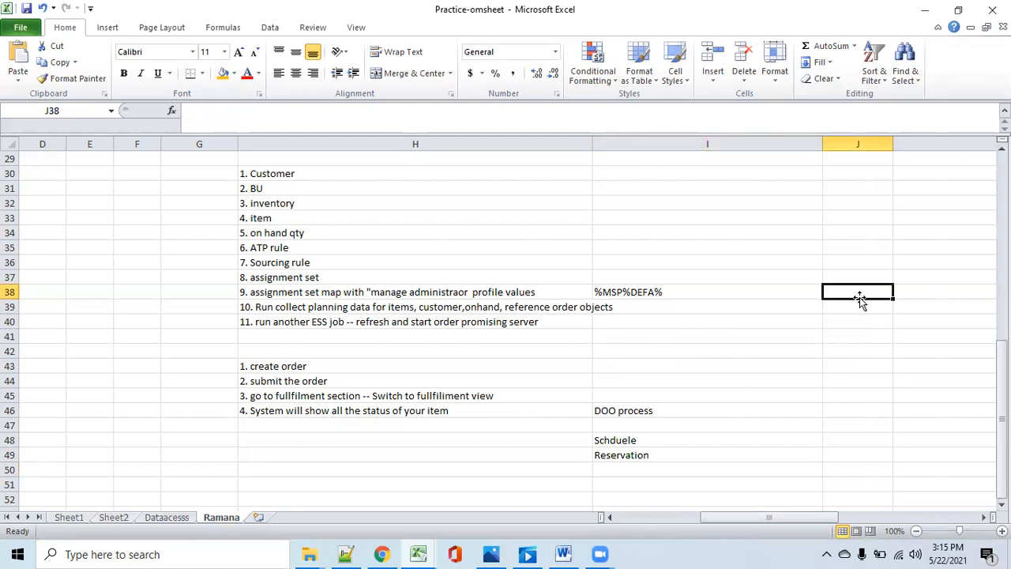
text(200)
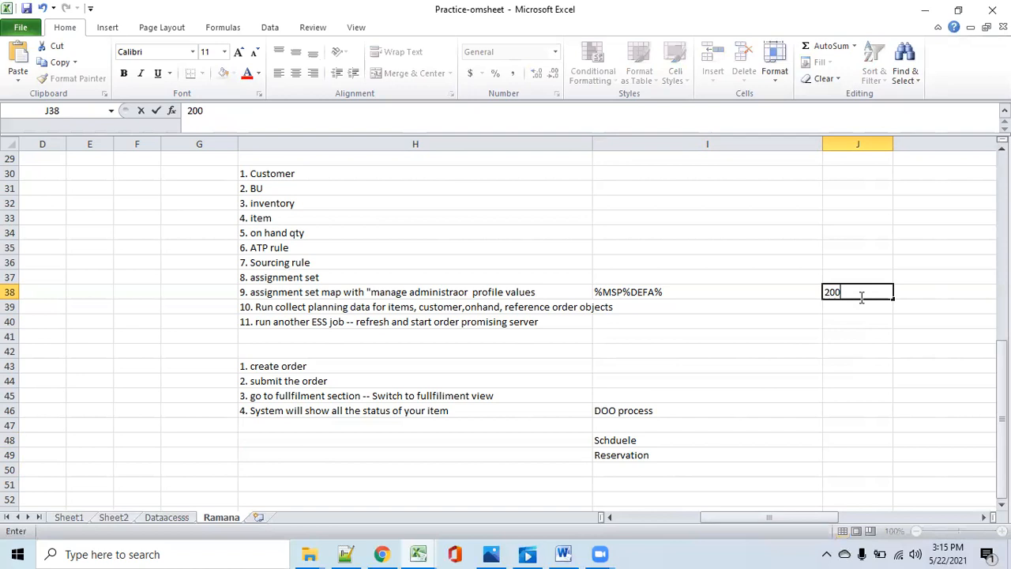
key(Tab)
click(817, 267)
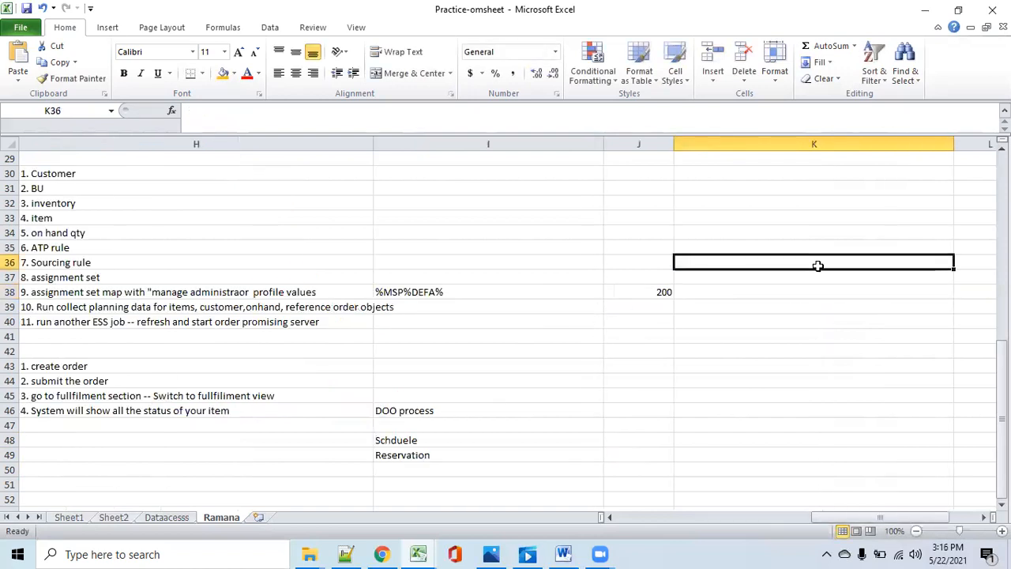
text(100)
key(Tab)
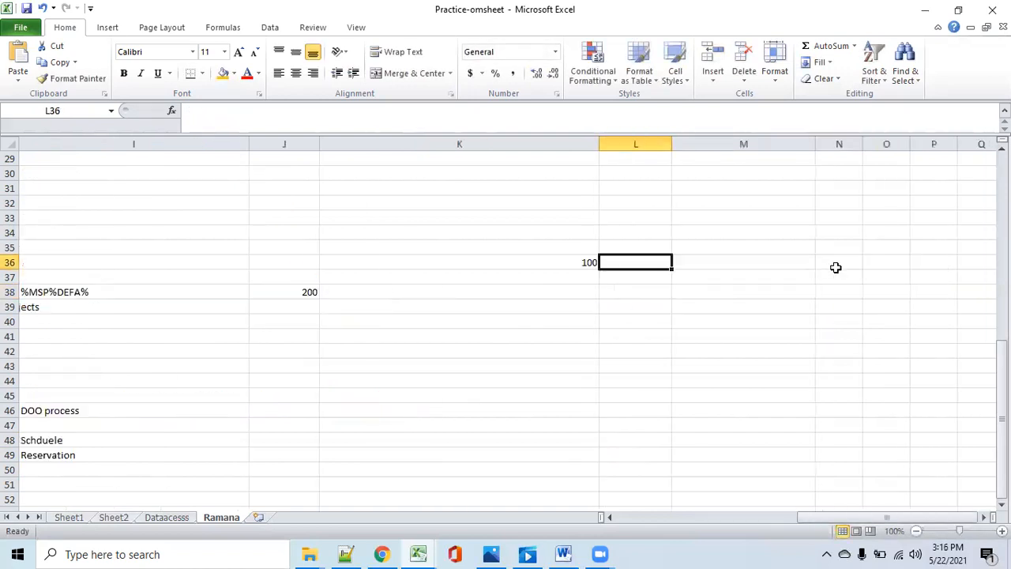
click(301, 292)
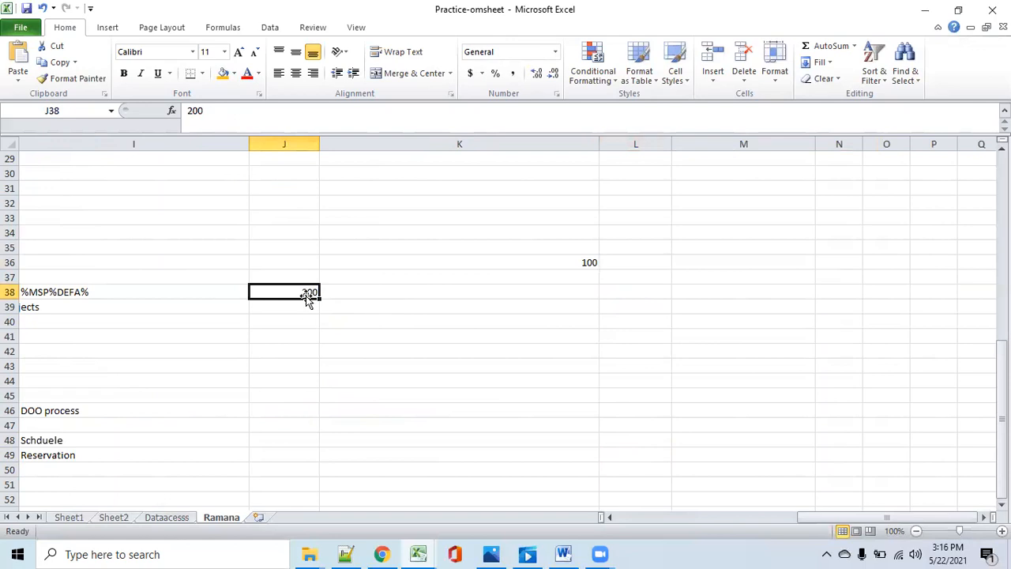
click(593, 264)
Enter "Shipping" in I50, directly below "Reservation"
drag(841, 519, 801, 517)
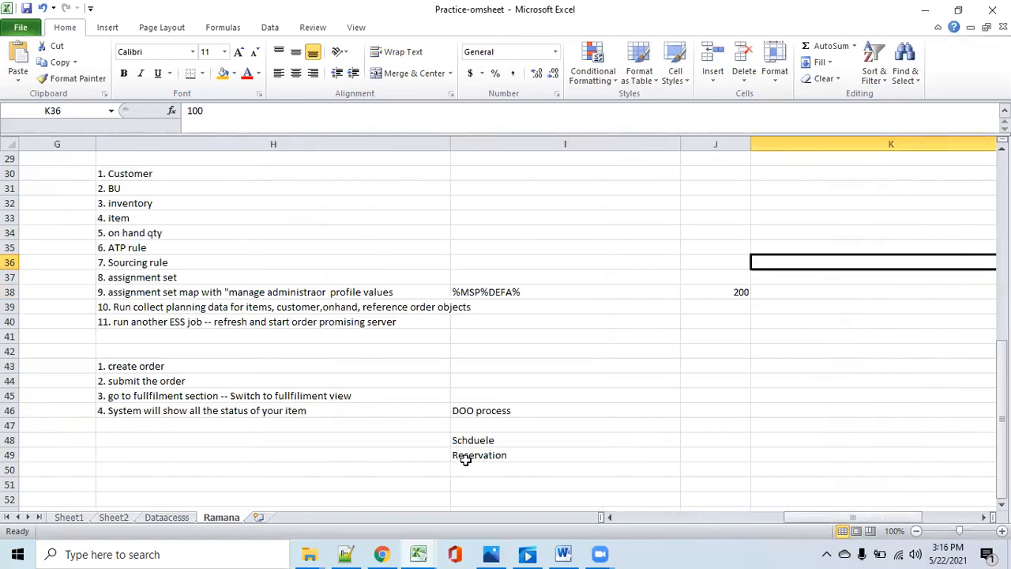
click(509, 470)
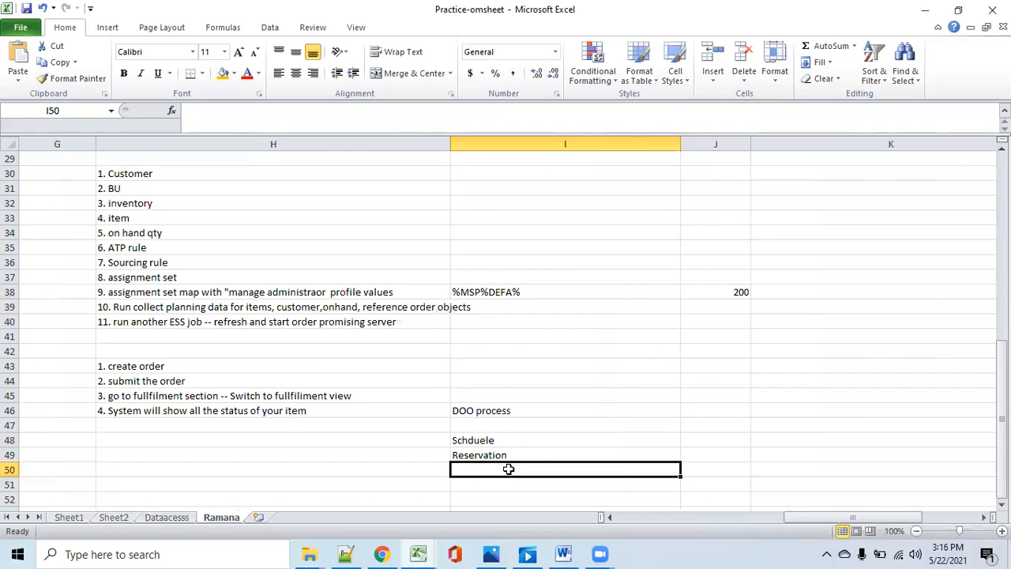
text(Shipping)
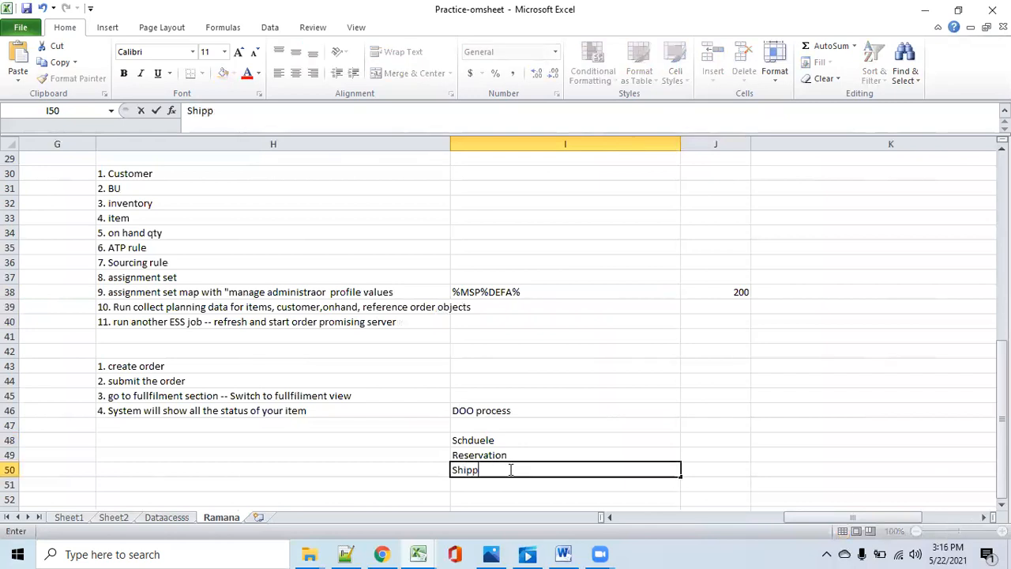
click(720, 472)
click(575, 469)
click(733, 470)
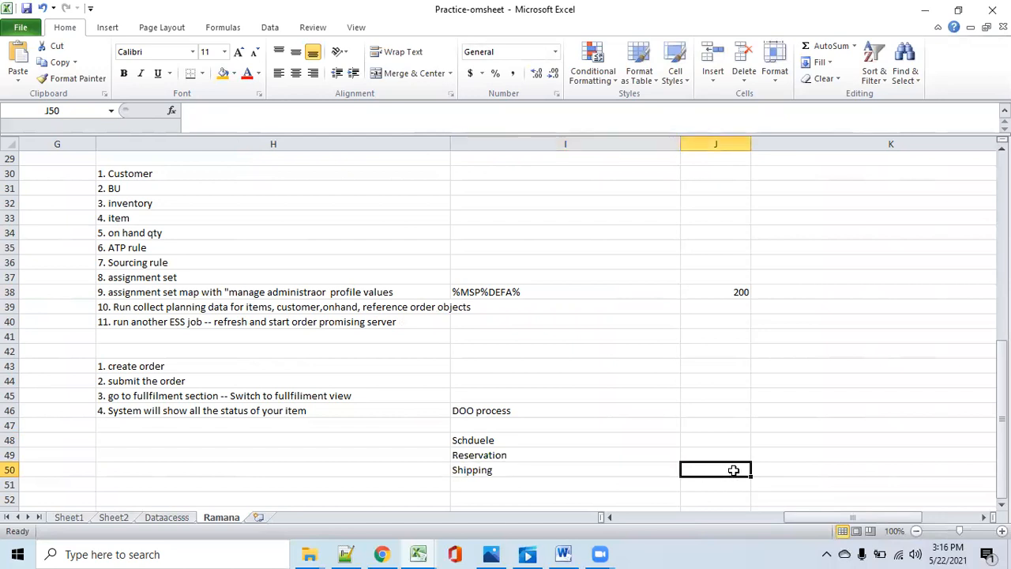
Replace the status in I50, below "Reservation", with "Awaiting shipping"
drag(517, 444, 523, 451)
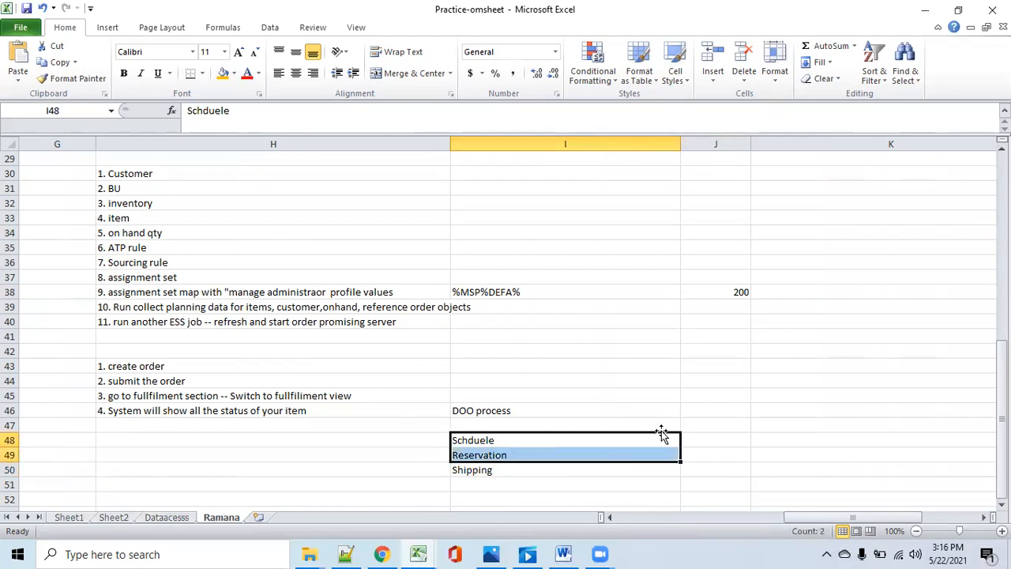
click(534, 469)
text(Awai)
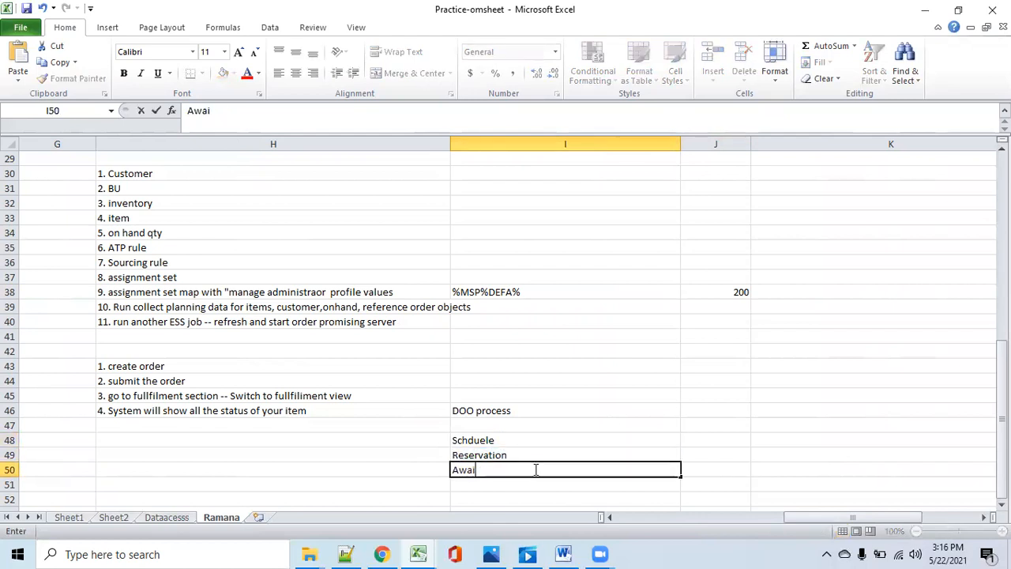
right_click(535, 470)
key(Escape)
text(ting shipping)
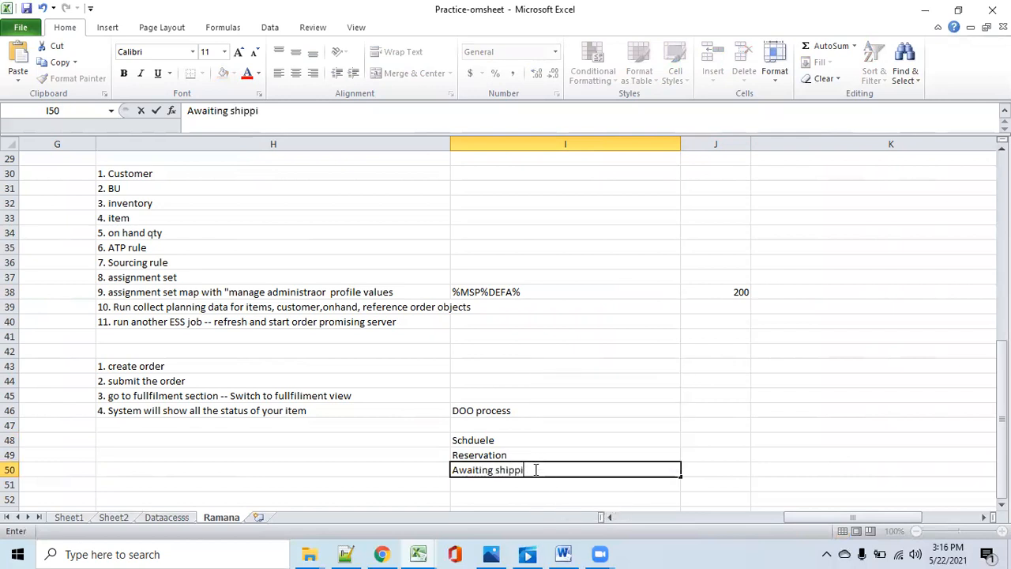
click(756, 500)
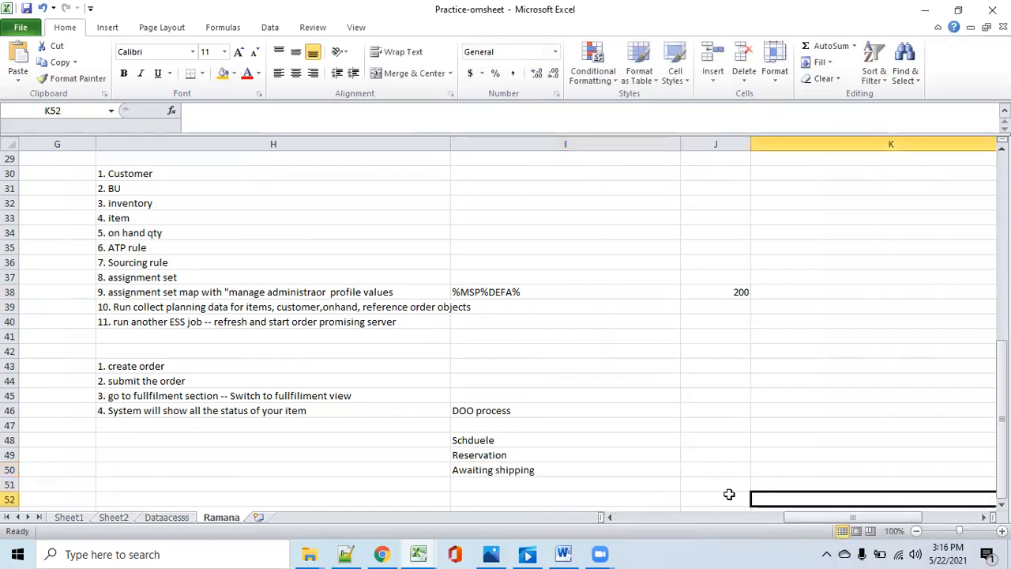
click(589, 467)
click(705, 470)
drag(826, 524, 862, 524)
click(740, 474)
click(540, 469)
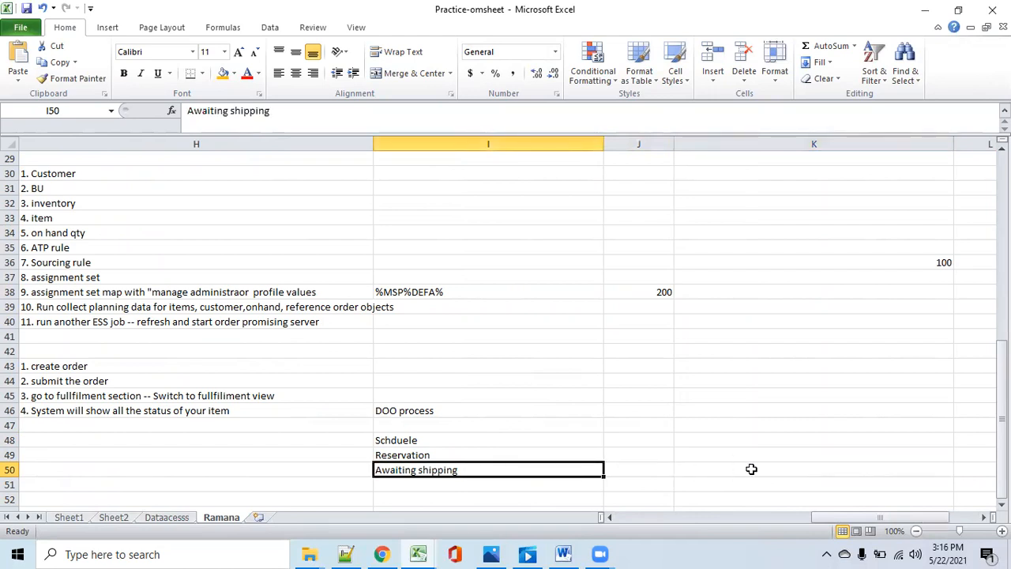
Enter the heading "Shipping activiites" in K50, on the same row as "Awaiting shipping"
click(746, 469)
text(Shippign)
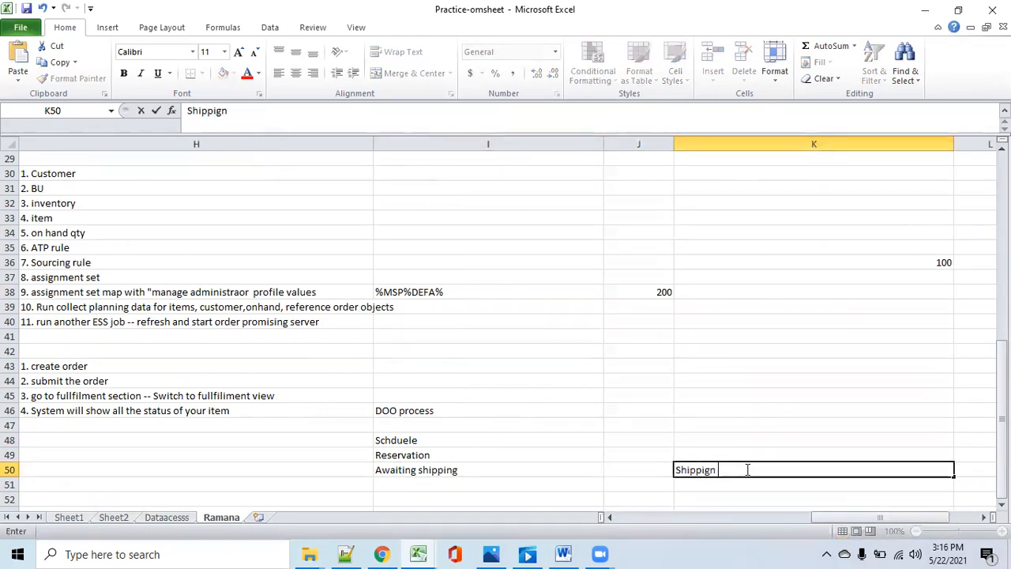
key(BackSpace)
key(BackSpace)
text(ng activiites)
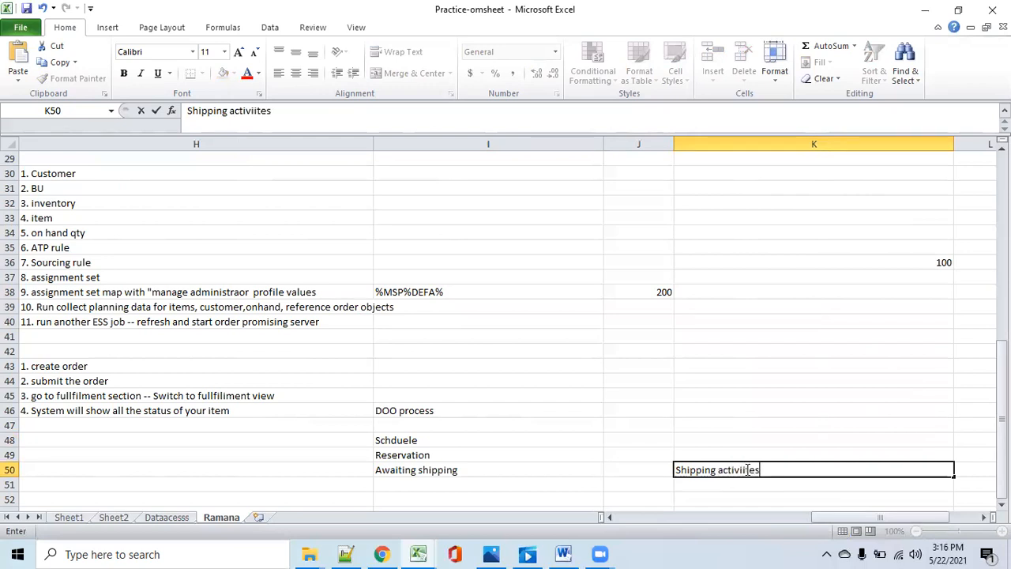
scroll(751, 419, down, 1)
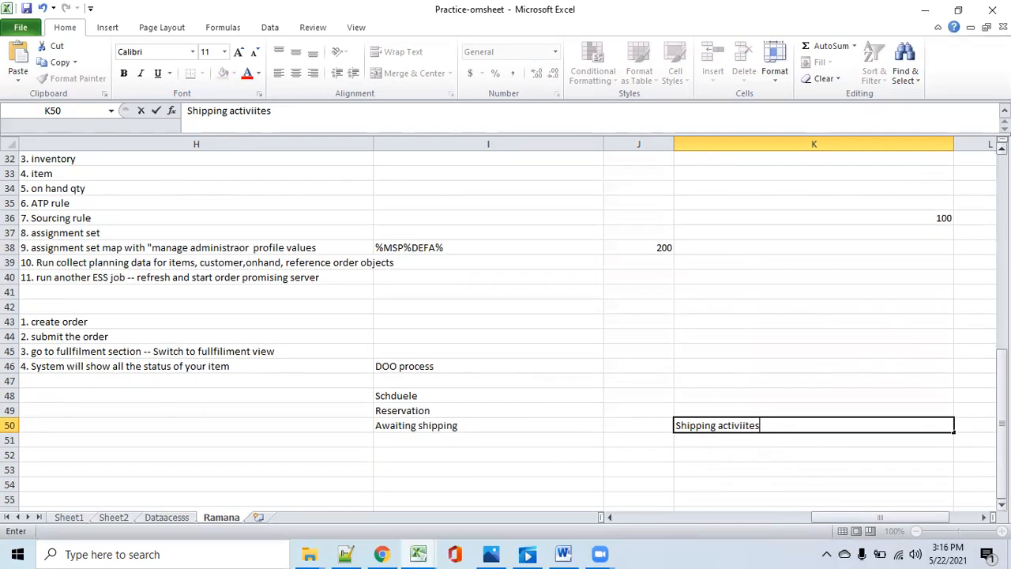
click(750, 426)
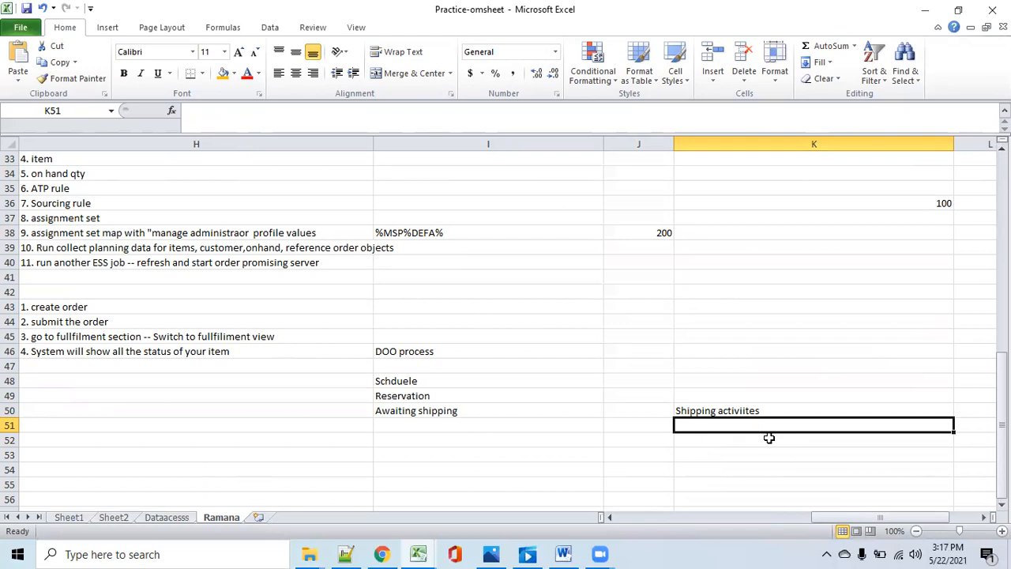
text(manage)
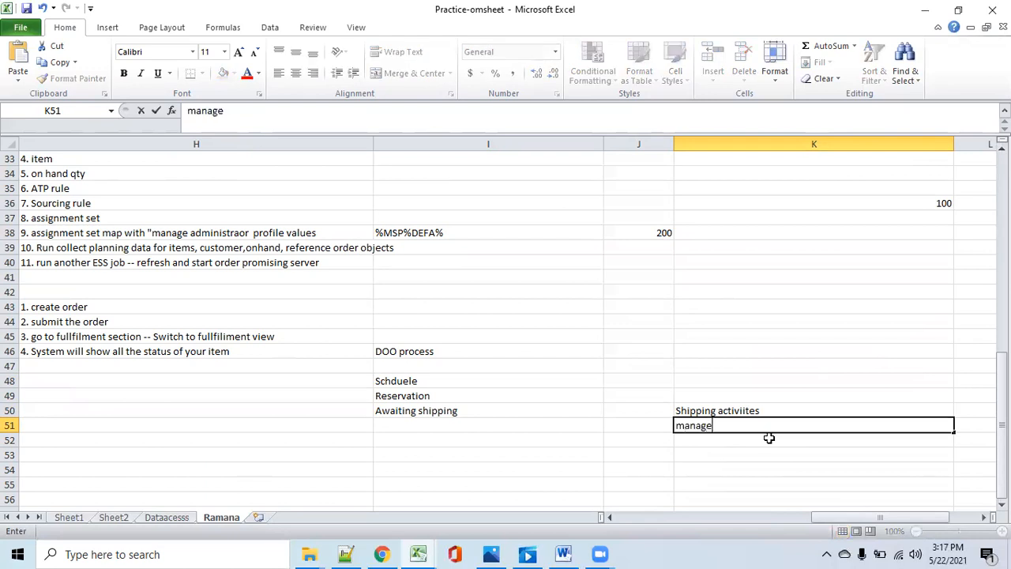
key(BackSpace)
key(BackSpace)
key(BackSpace)
key(BackSpace)
key(BackSpace)
key(BackSpace)
Enter "shipment lines" in K51 and "pass order" in K52, under the shipping activities heading
text(shipmen)
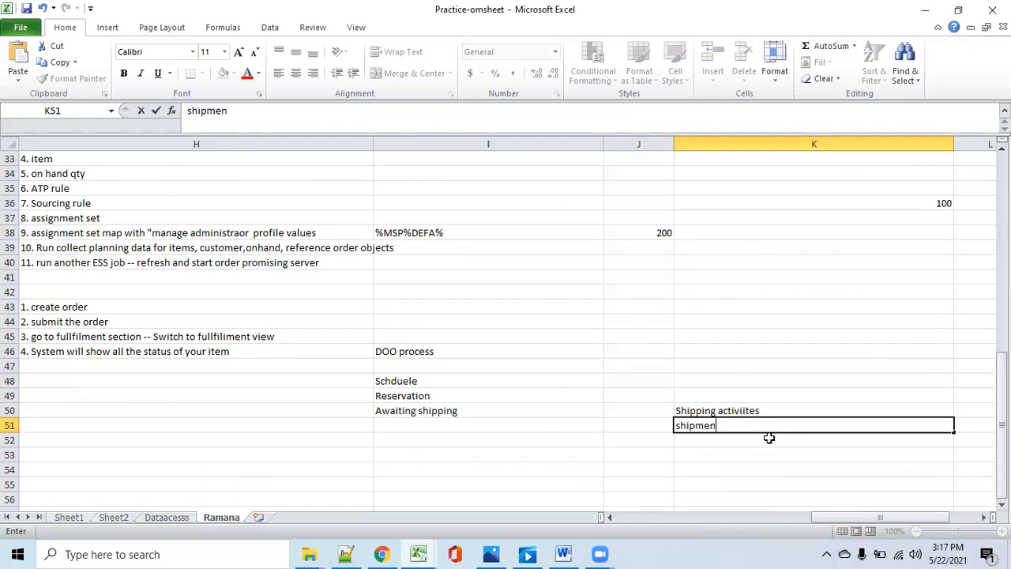
text(t lines)
key(Return)
text(p)
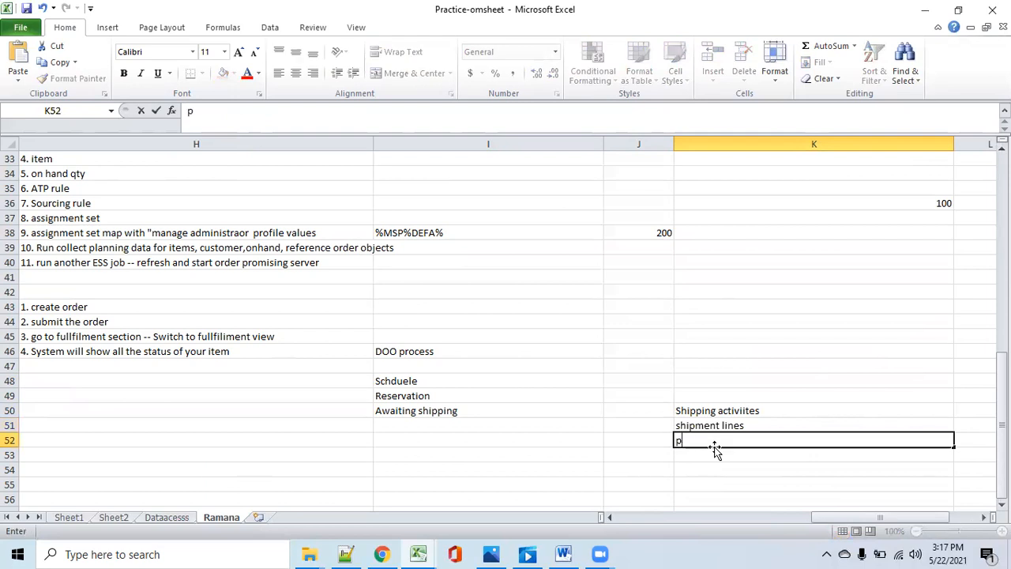
text(ass order)
click(735, 456)
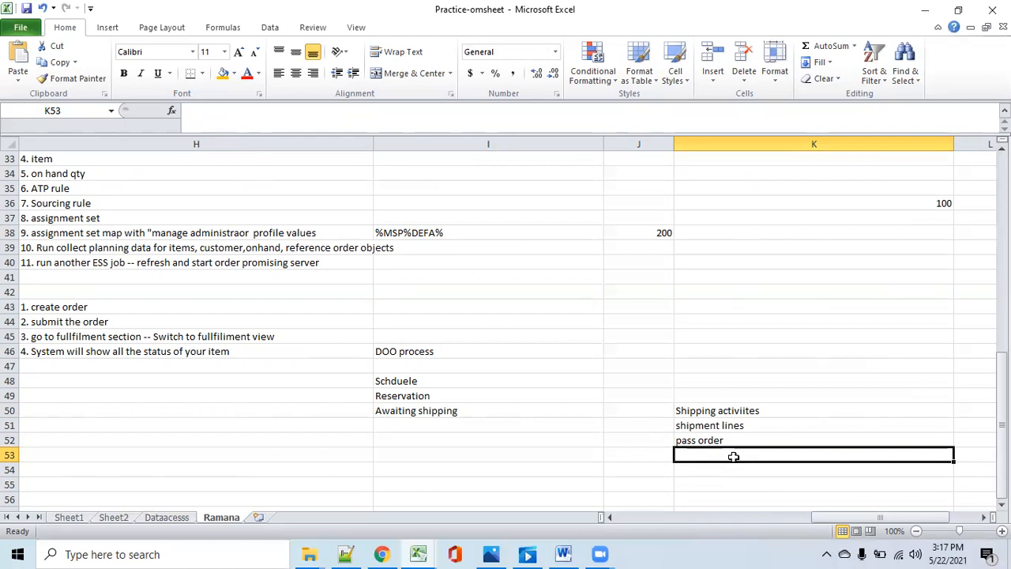
Continue the shipping activities list with "pice release" in K53 and "ship confirm" in K54
text(pic)
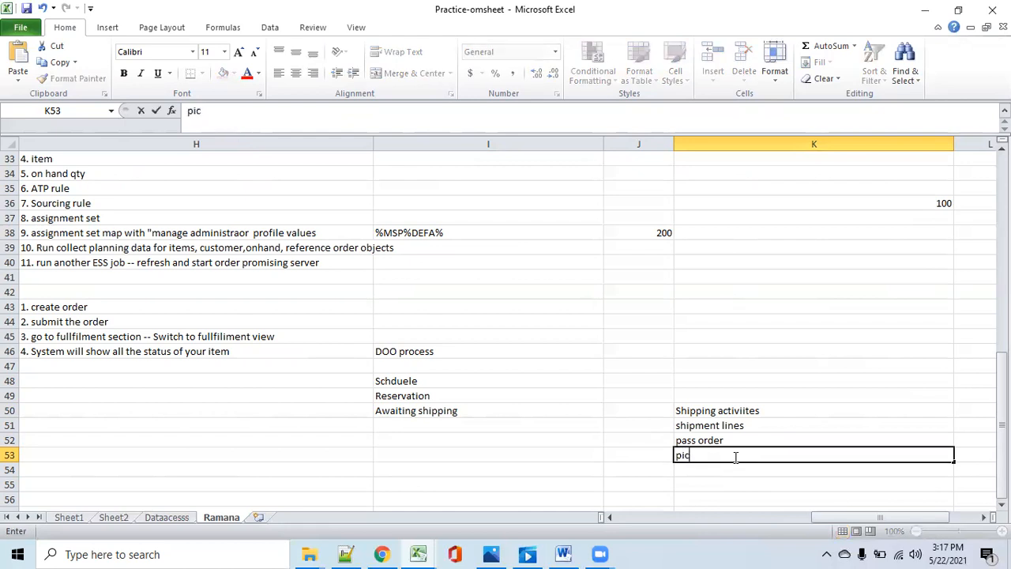
text(e rellease)
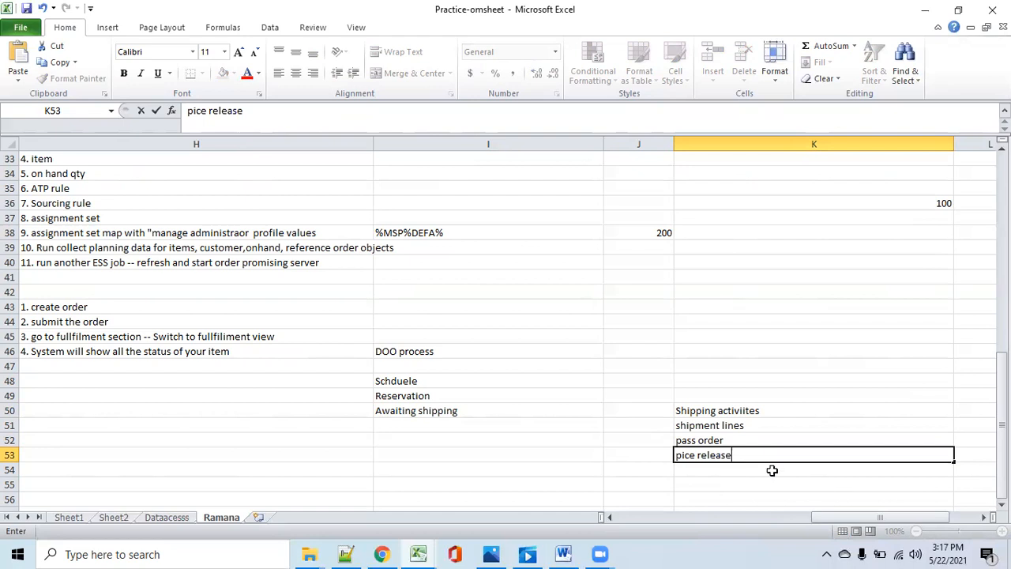
click(771, 470)
text(ship confirm)
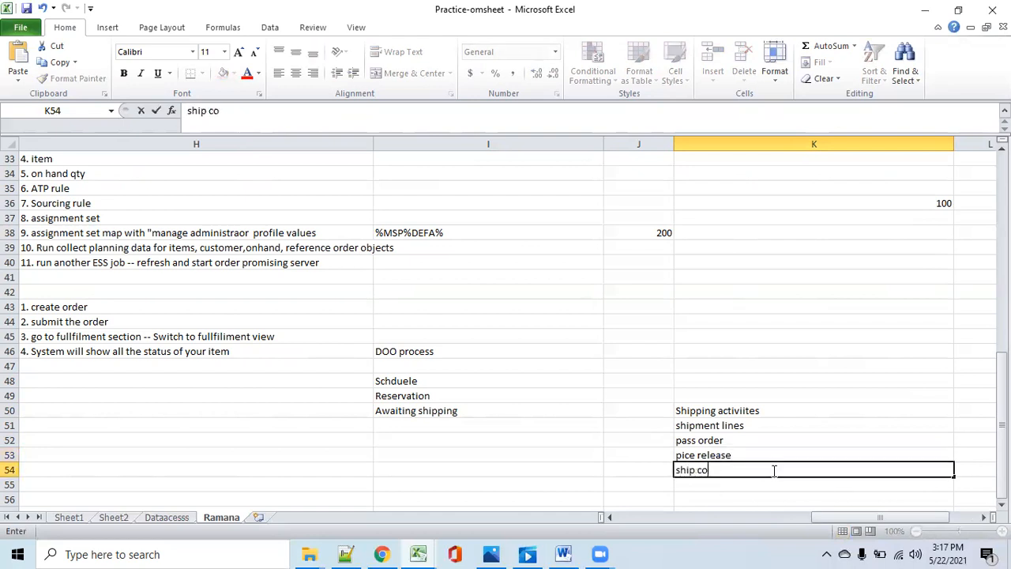
Enter the note "Picking docuemnts will run by the ESS" in I56, below the DOO process statuses
click(749, 483)
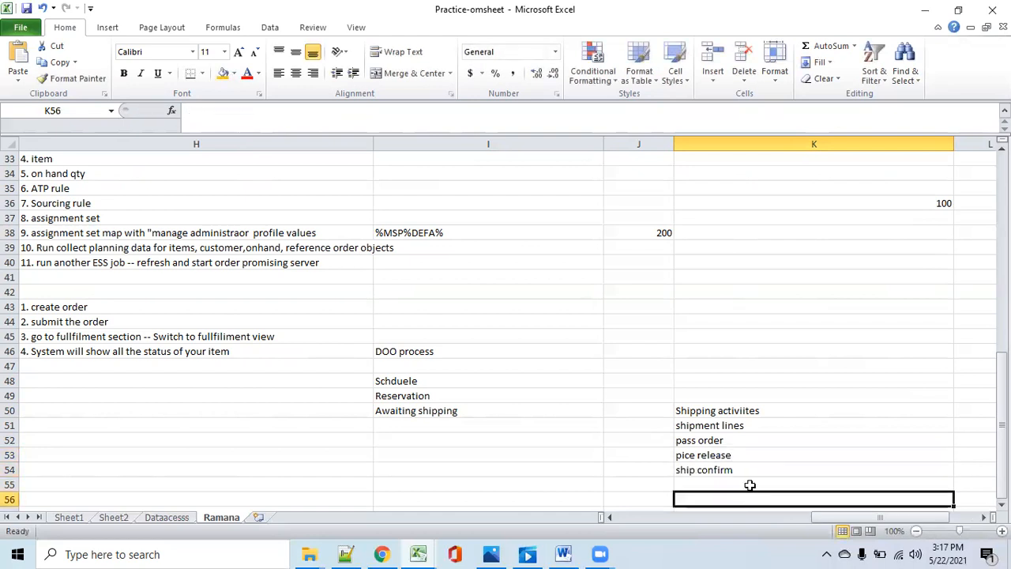
drag(740, 458, 743, 467)
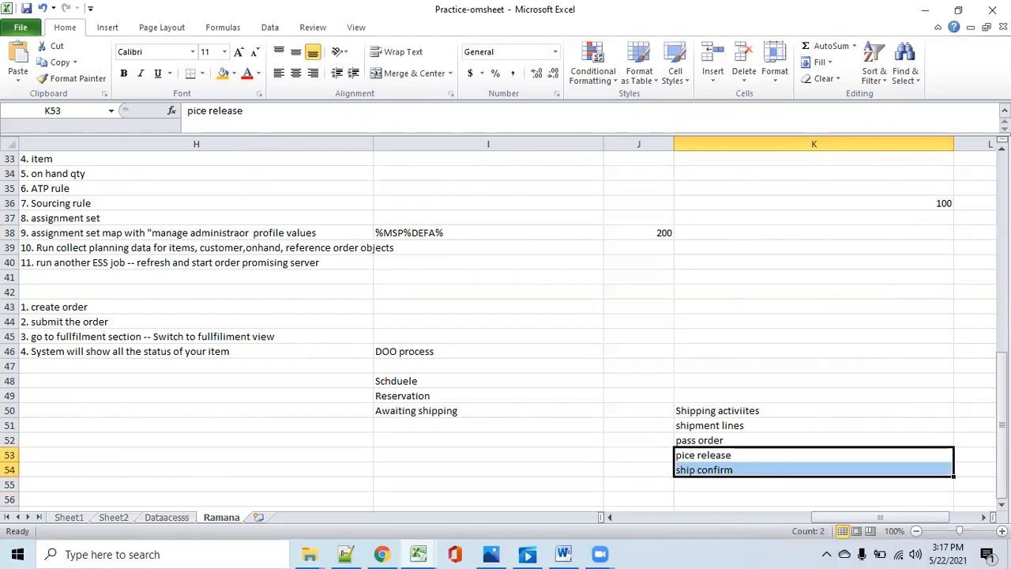
scroll(504, 429, down, 2)
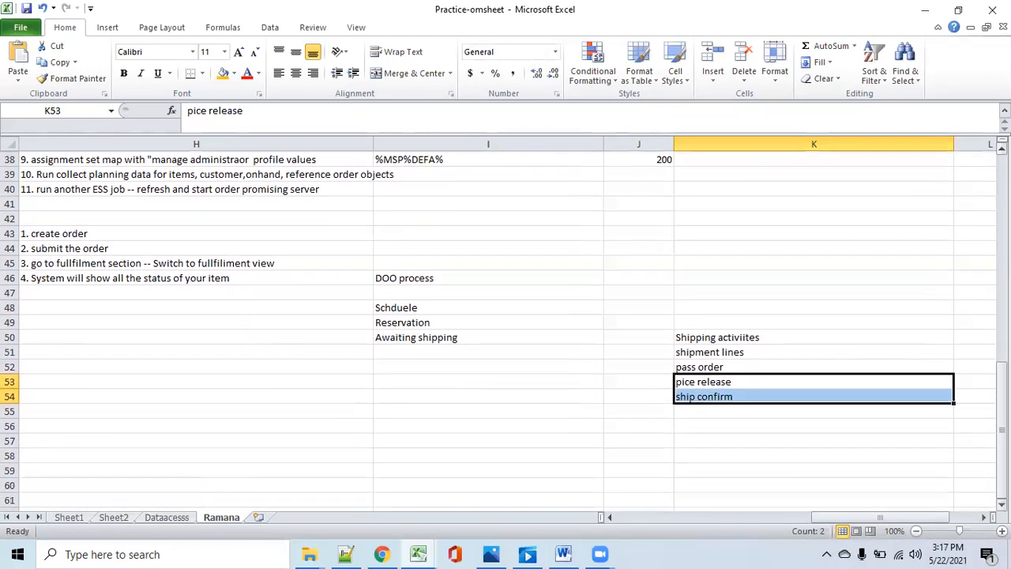
click(505, 427)
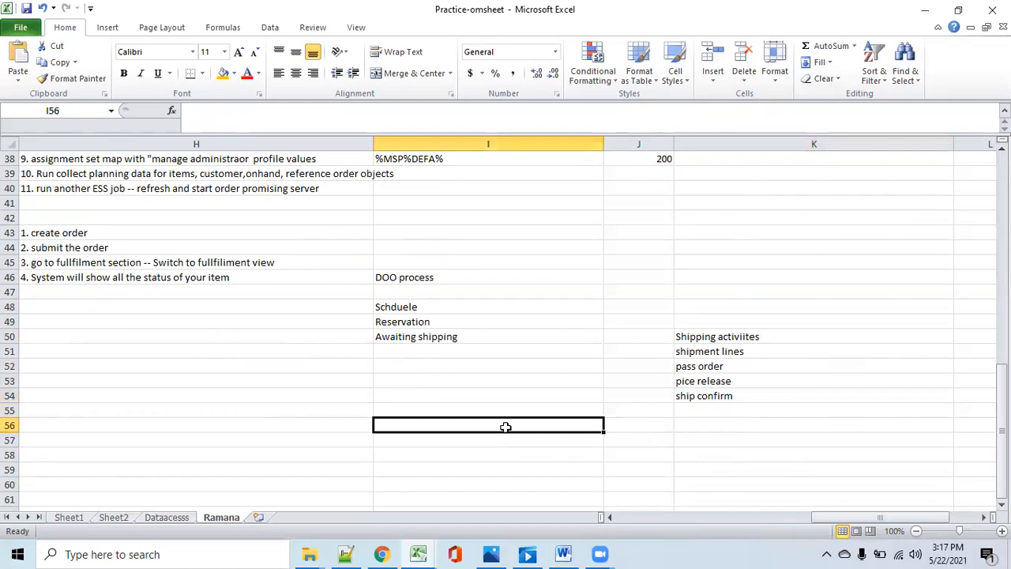
text(Picki)
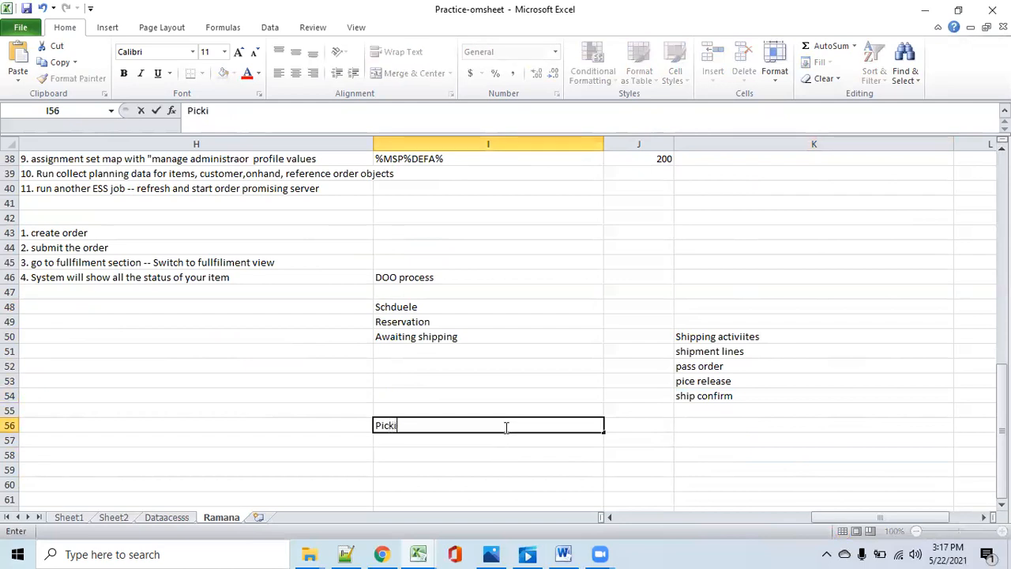
text(ng docuemnts)
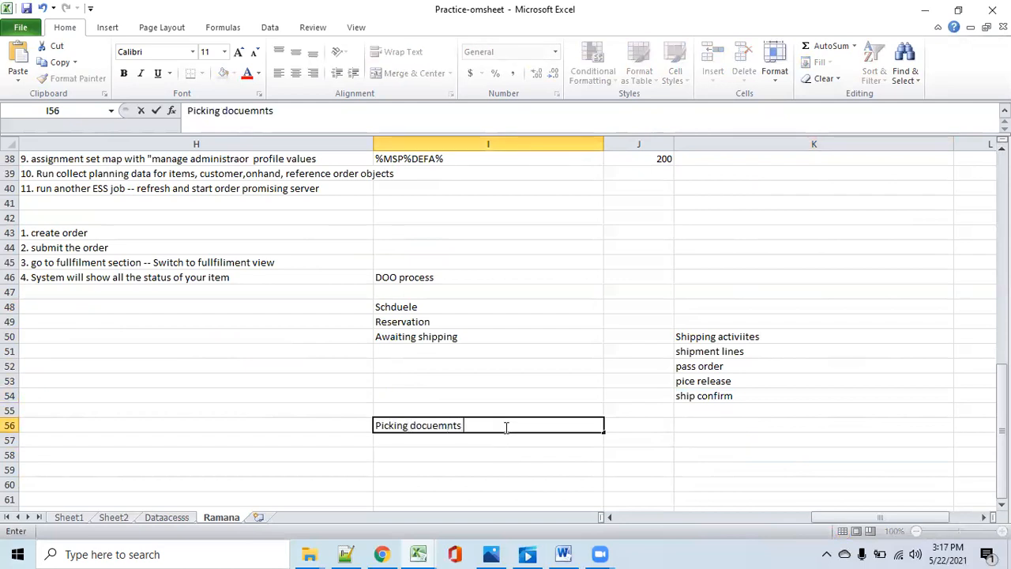
text( will run)
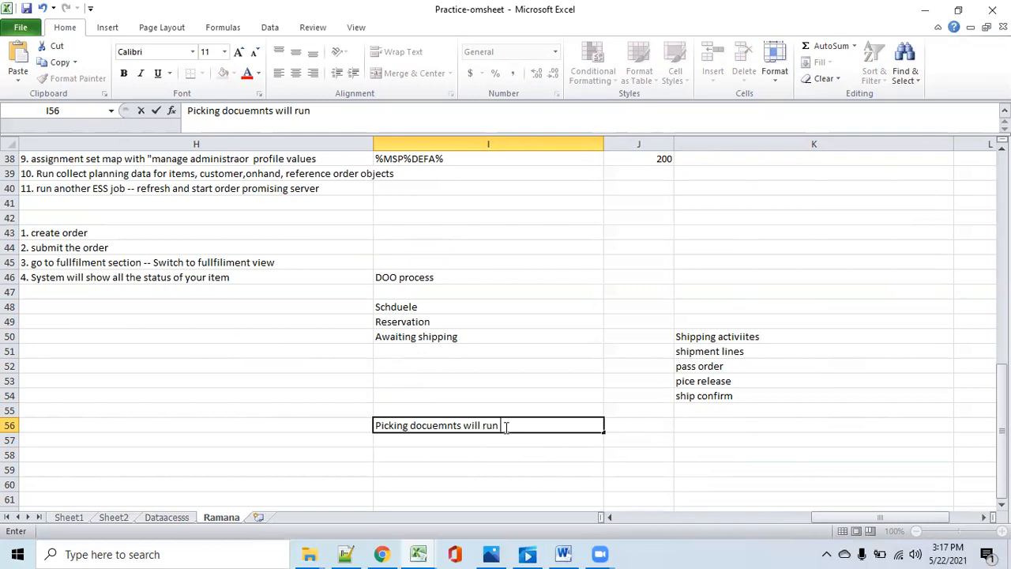
text( by the ESS)
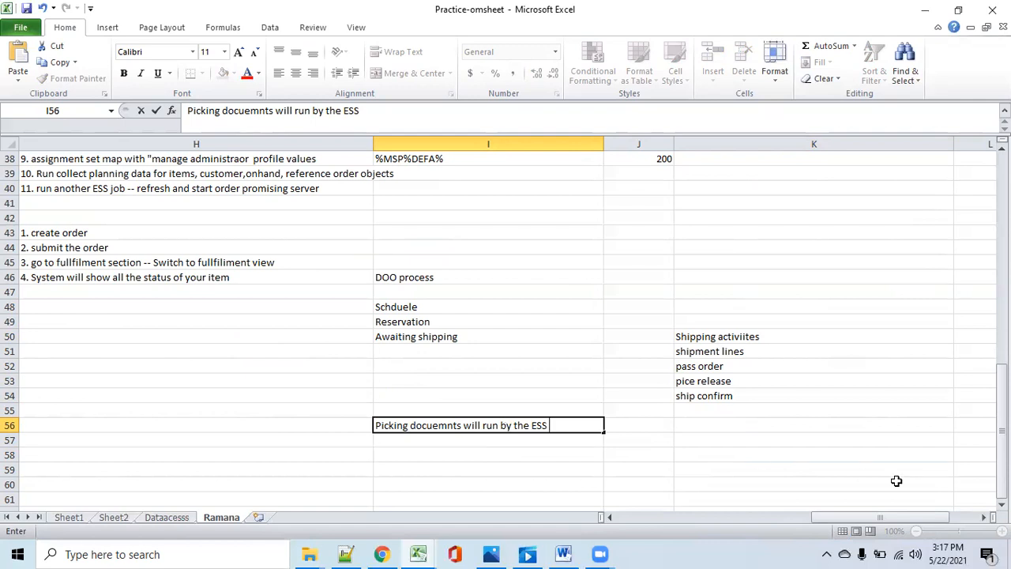
click(856, 473)
click(424, 428)
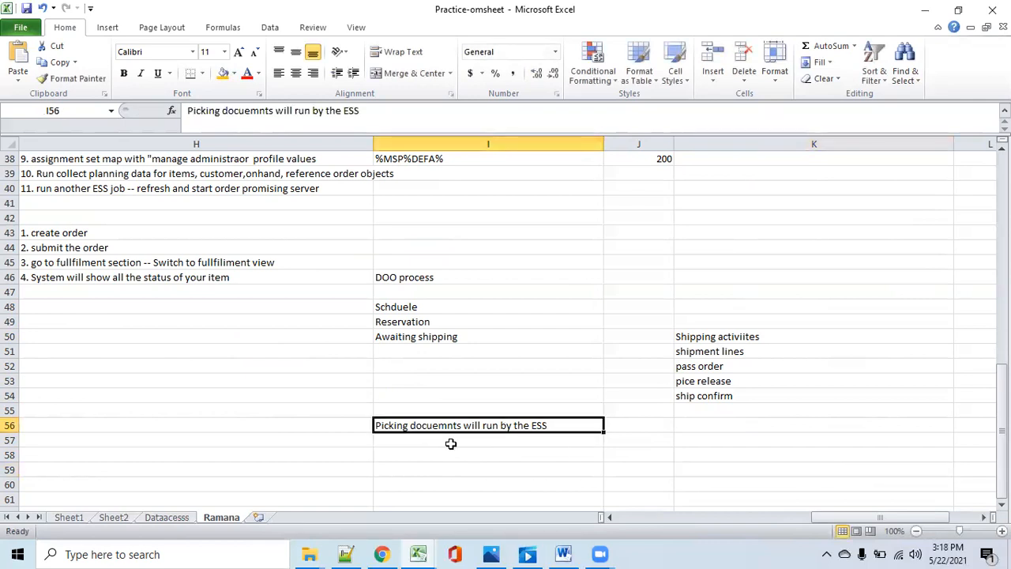
Enter "Shipping documents" in I57, directly under the picking documents note
click(448, 442)
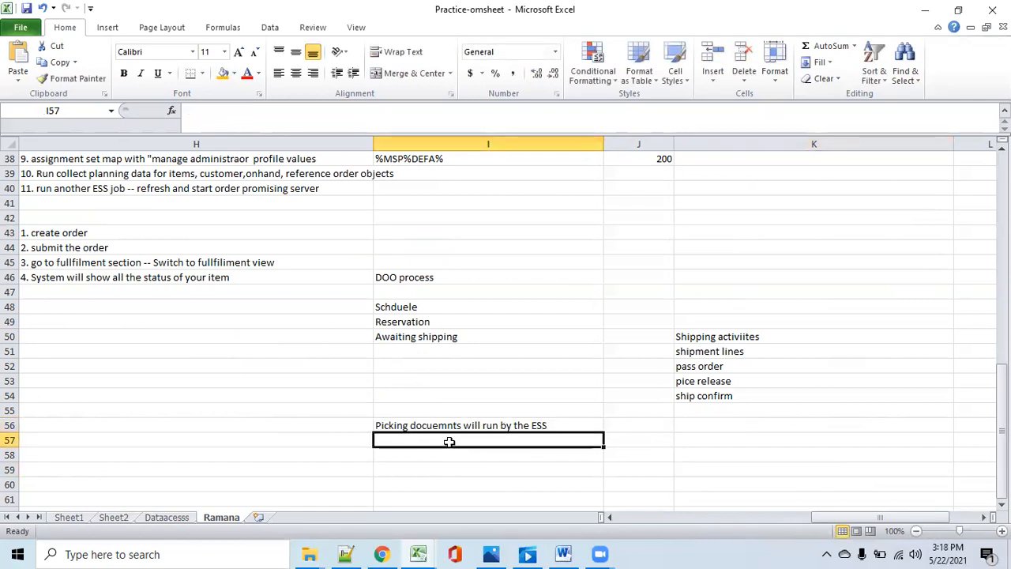
click(706, 397)
click(526, 436)
text(Shipping documents)
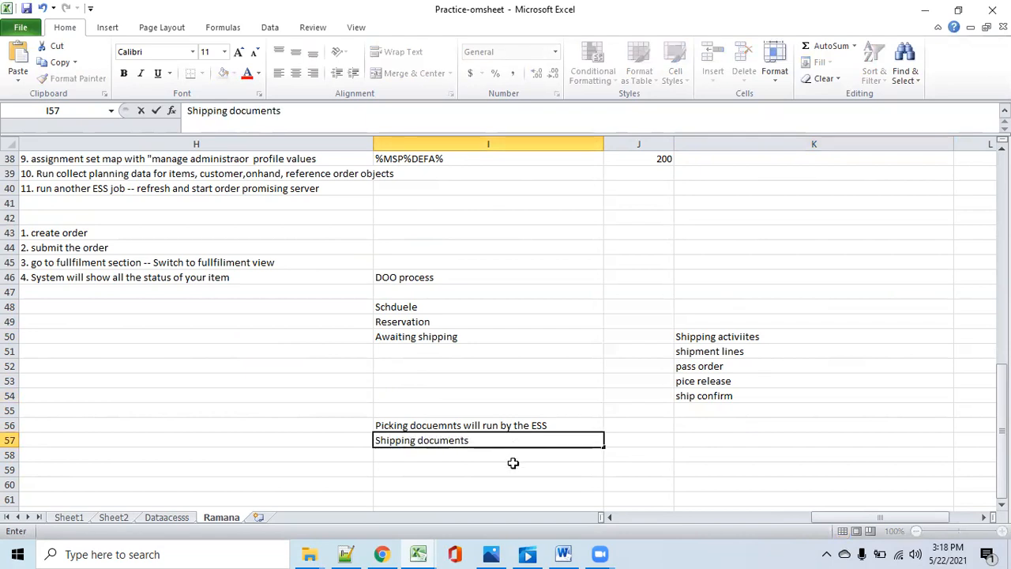
Enter "Send shipment advice" in I58, below "Shipping documents"
click(522, 454)
text(Send)
text( shi)
key(BackSpace)
text(hipment s)
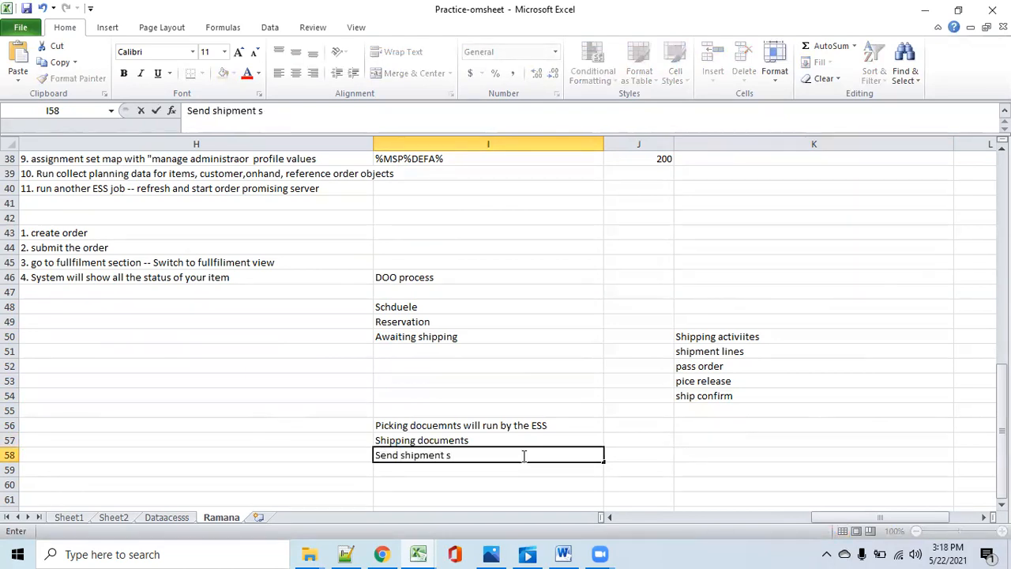
key(BackSpace)
text(advice)
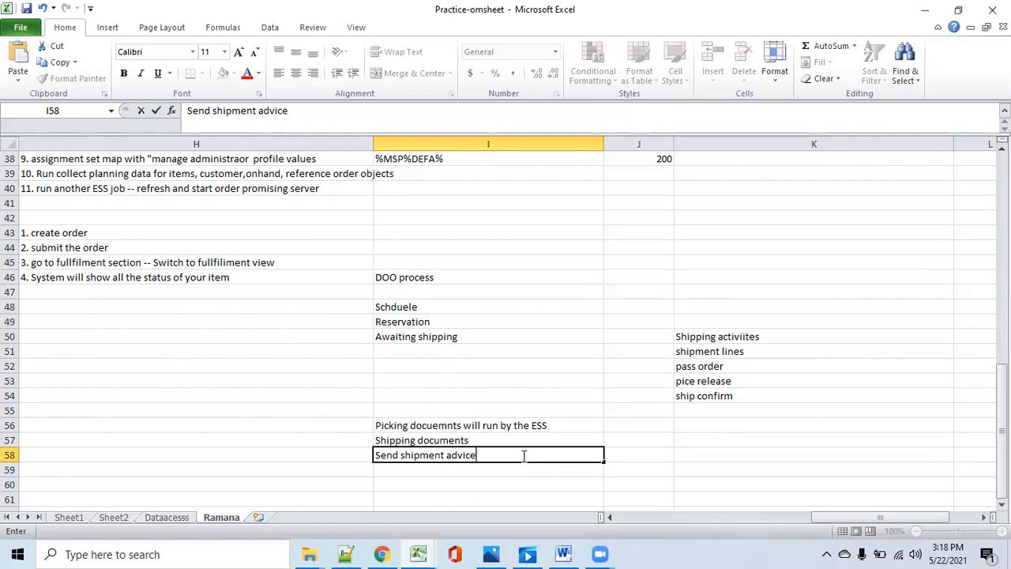
click(620, 482)
Review the picking, shipping document and shipment advice notes in I56:I58 alongside the "ship confirm" activity in K54
drag(518, 427, 515, 451)
click(509, 478)
click(663, 470)
click(458, 429)
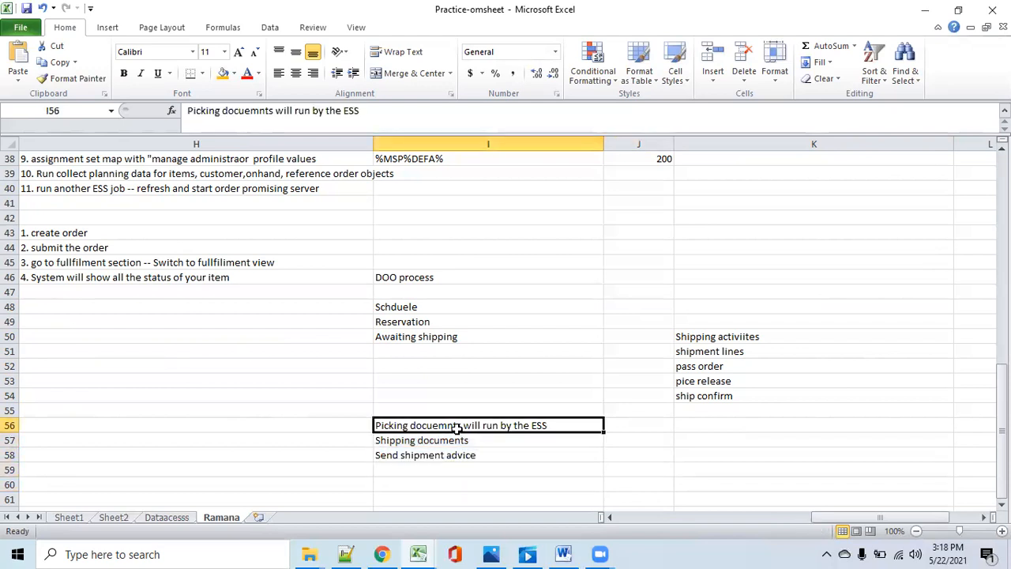
click(645, 426)
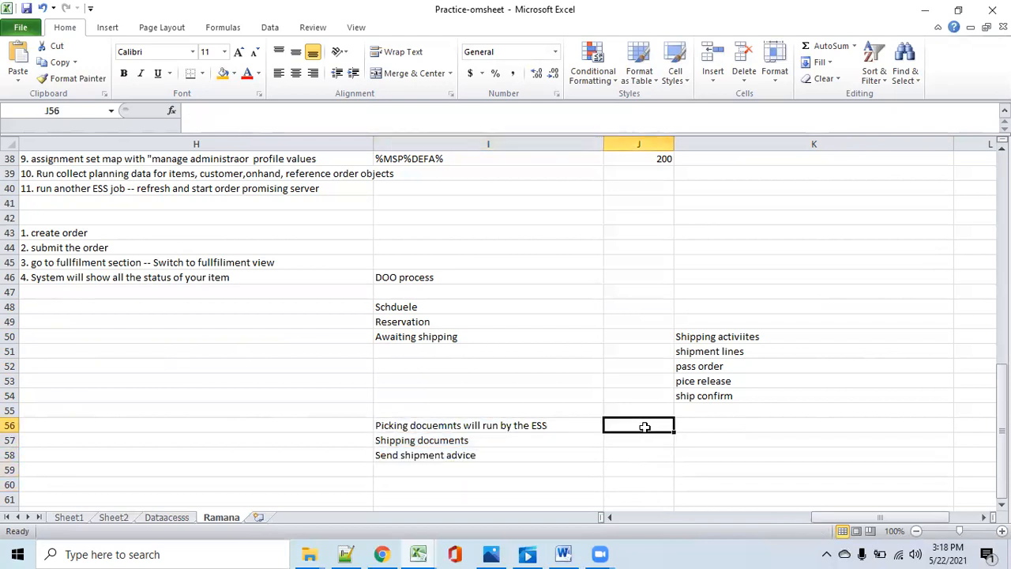
click(515, 427)
click(488, 440)
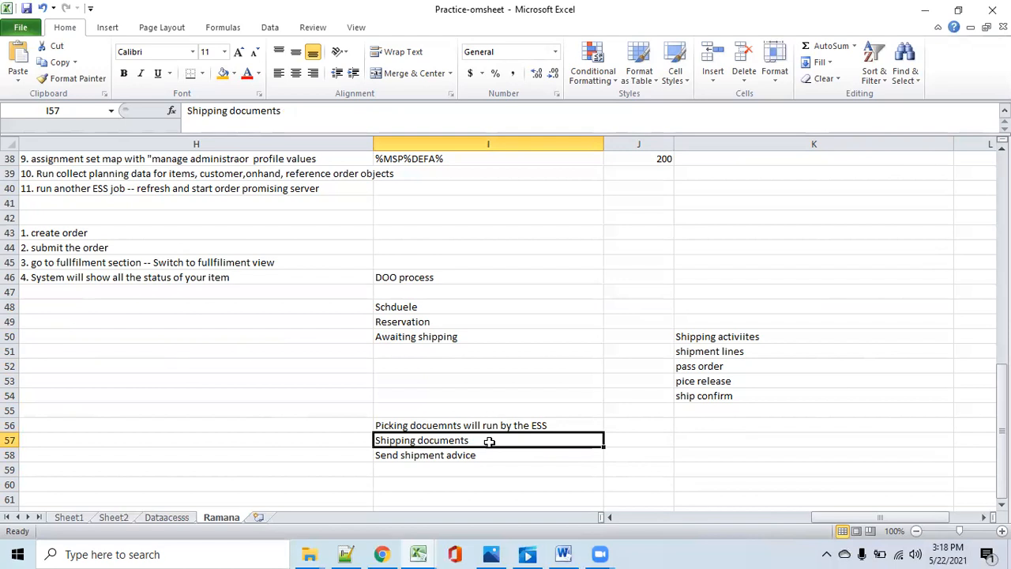
click(500, 458)
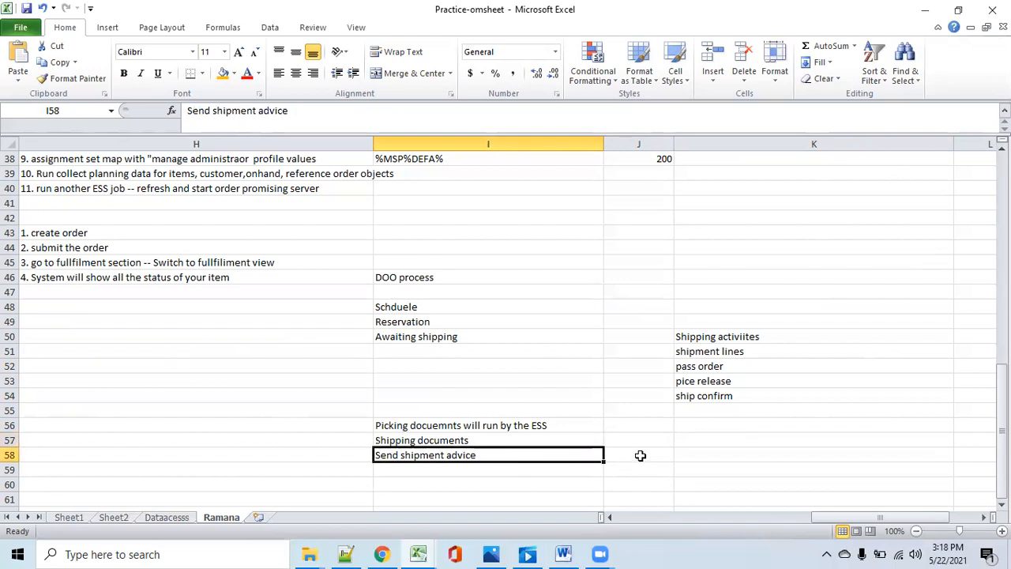
click(640, 456)
click(512, 456)
click(737, 397)
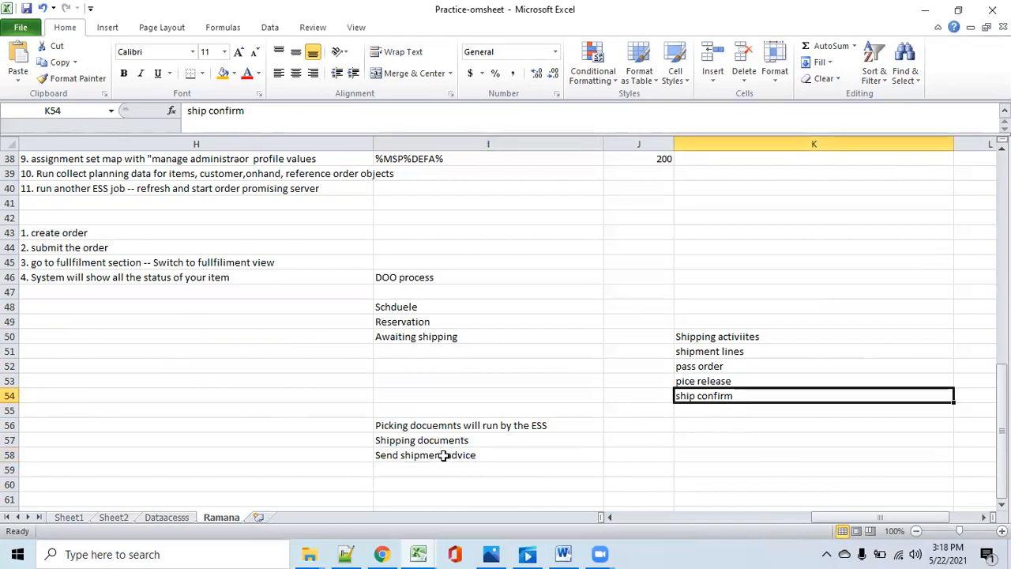
click(445, 455)
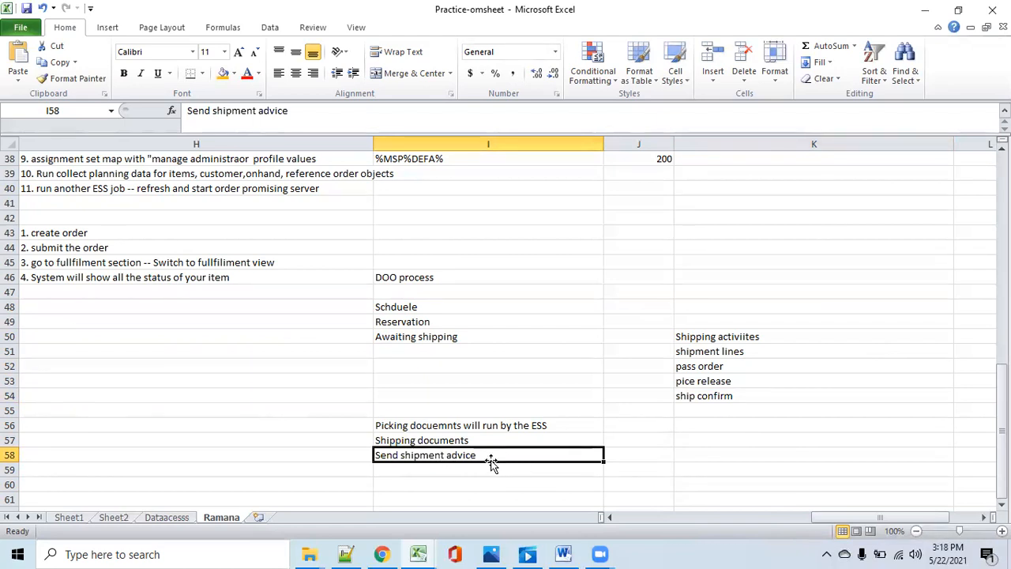
click(648, 455)
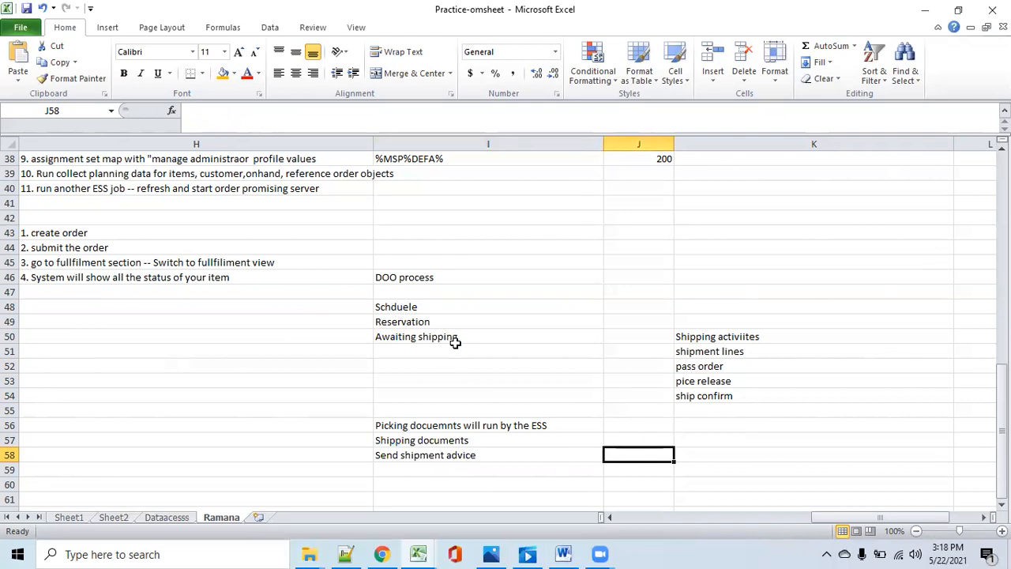
Enter "order" in H60 and "billing section" beside it in I60
click(302, 485)
text(order)
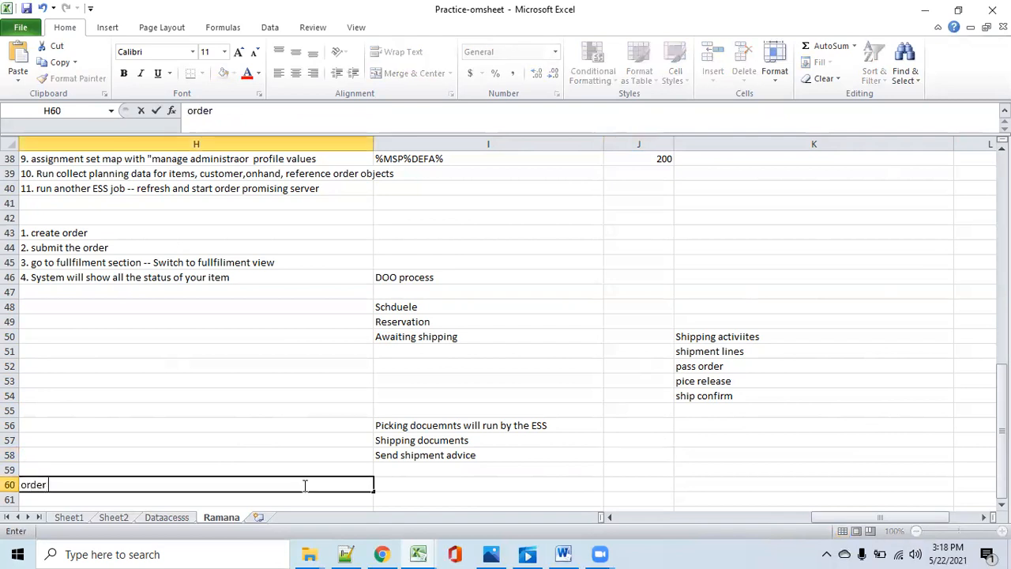
key(Tab)
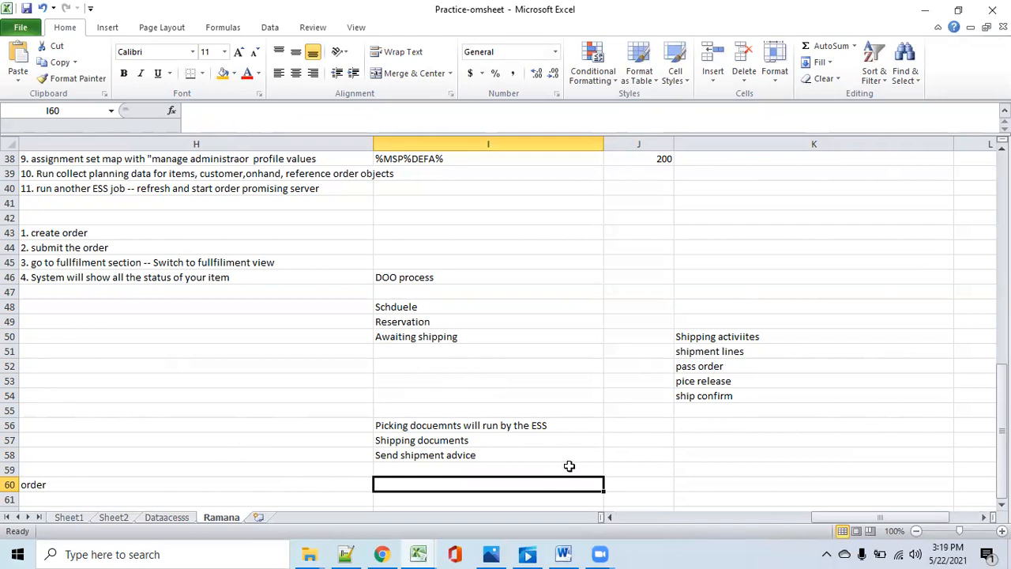
text(billing )
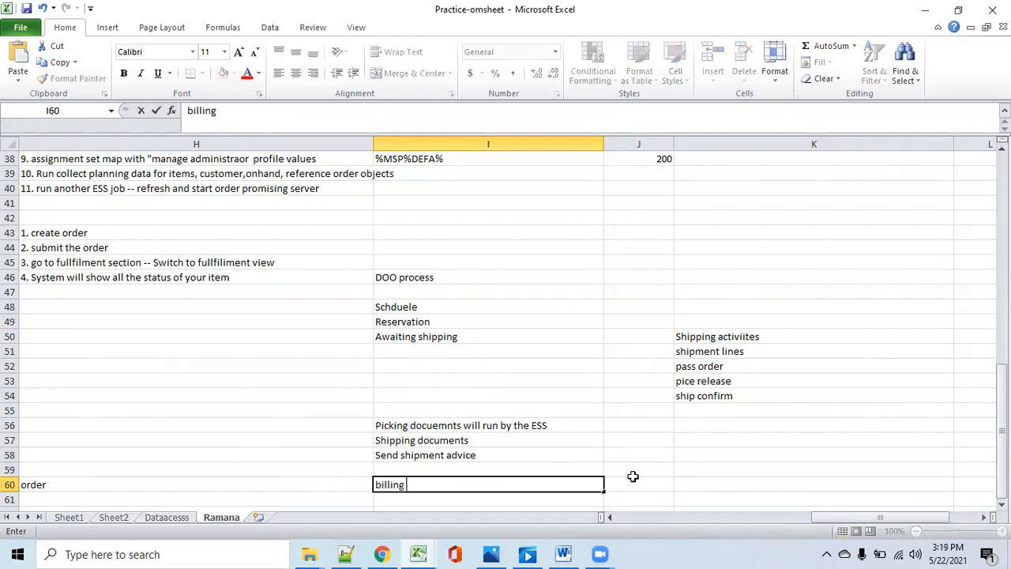
text(section)
click(72, 485)
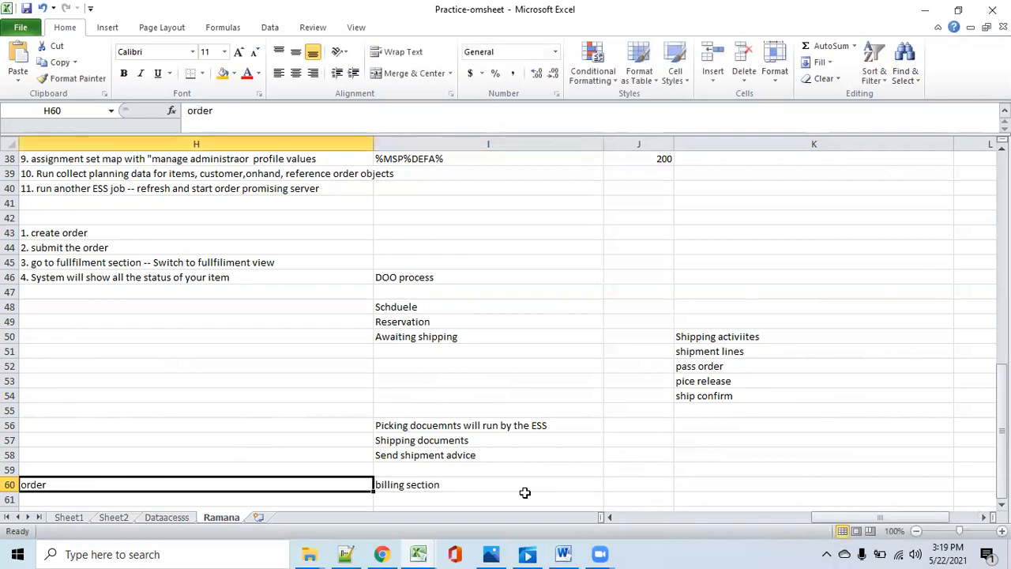
click(487, 455)
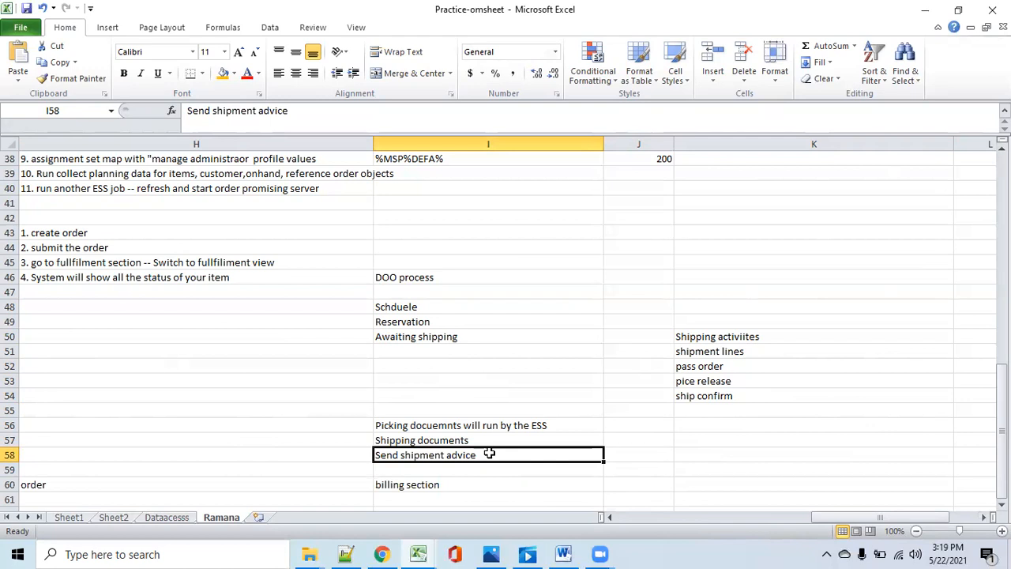
click(725, 351)
drag(725, 364, 727, 393)
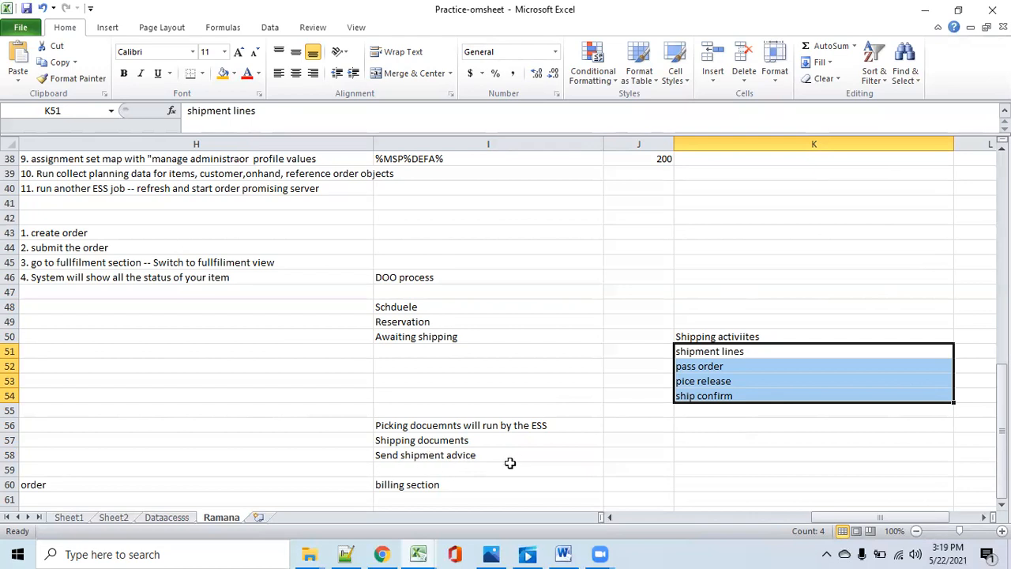
click(407, 458)
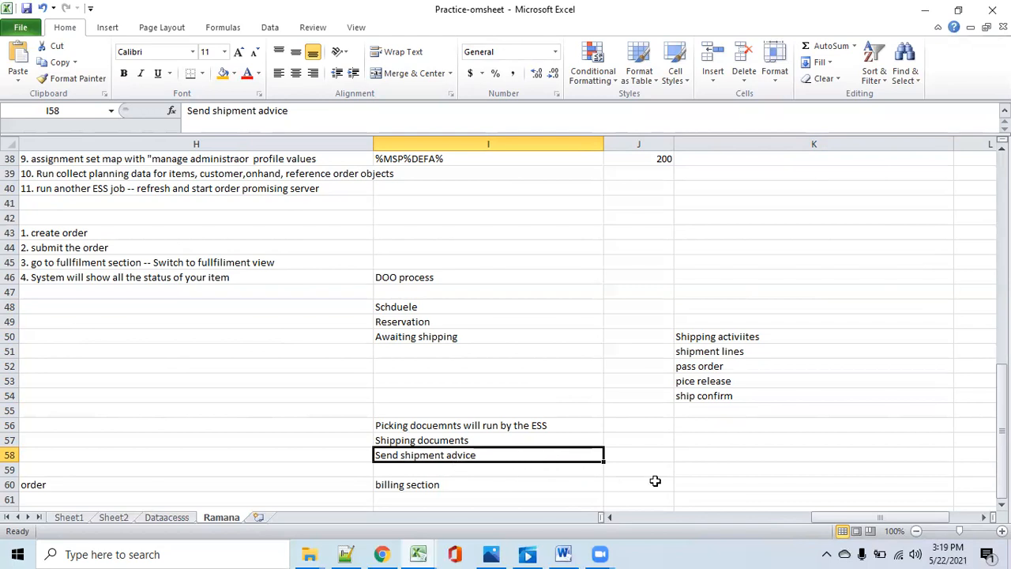
Complete the DOO process statuses with "Awaitng billing" in I51 and "closed" in I52
click(427, 350)
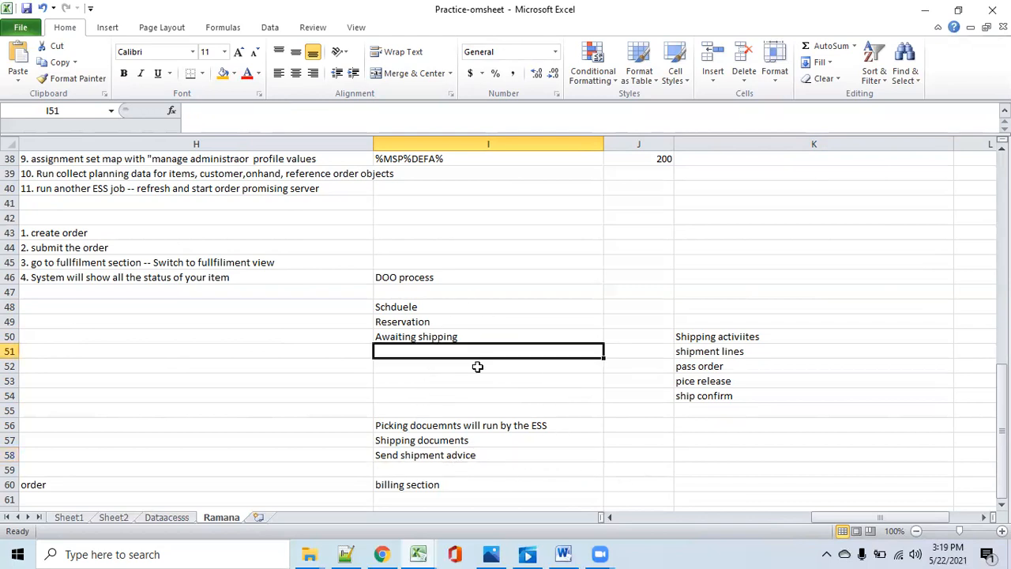
text(Awai)
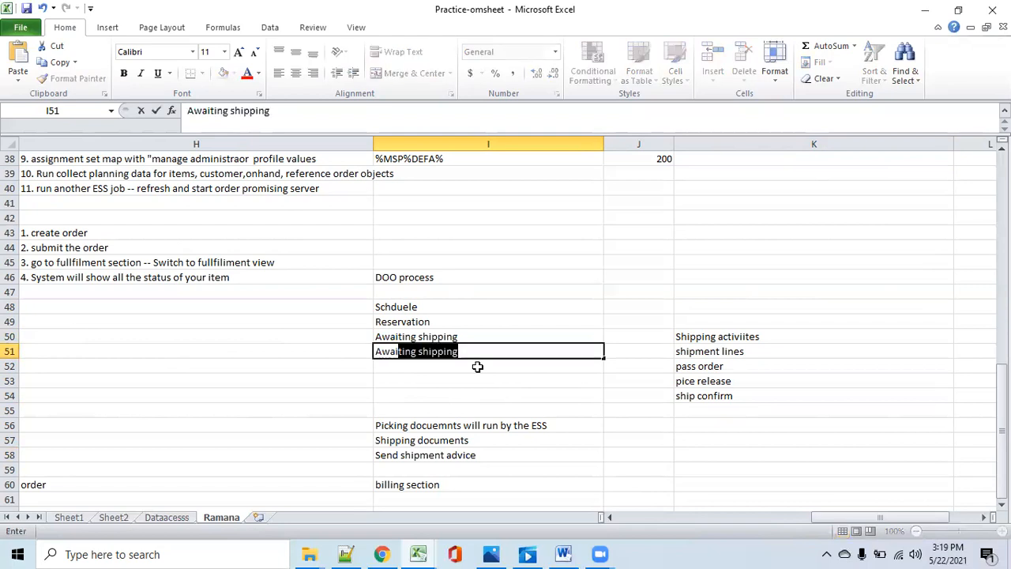
text(tng billing)
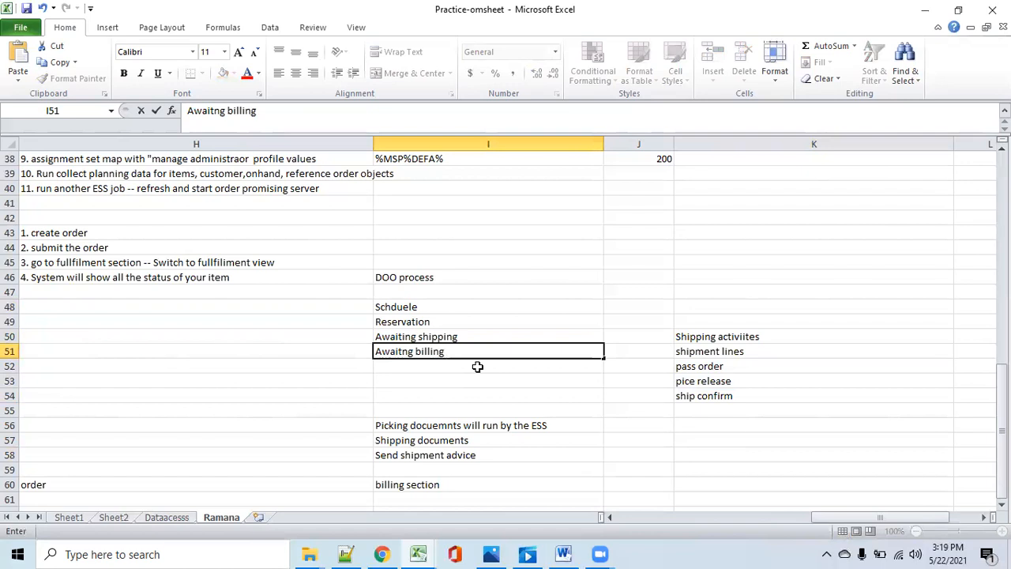
key(Return)
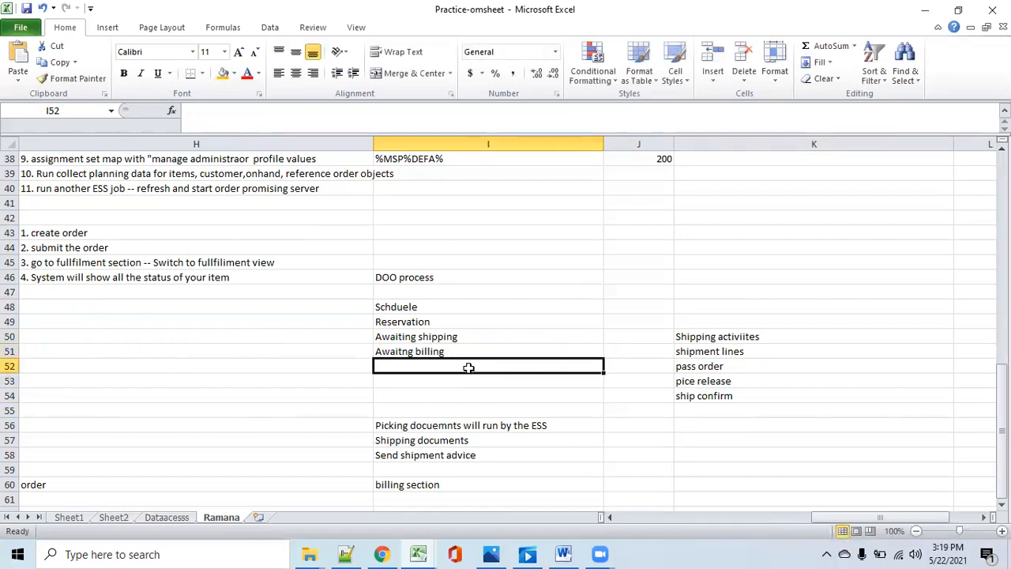
text(closed)
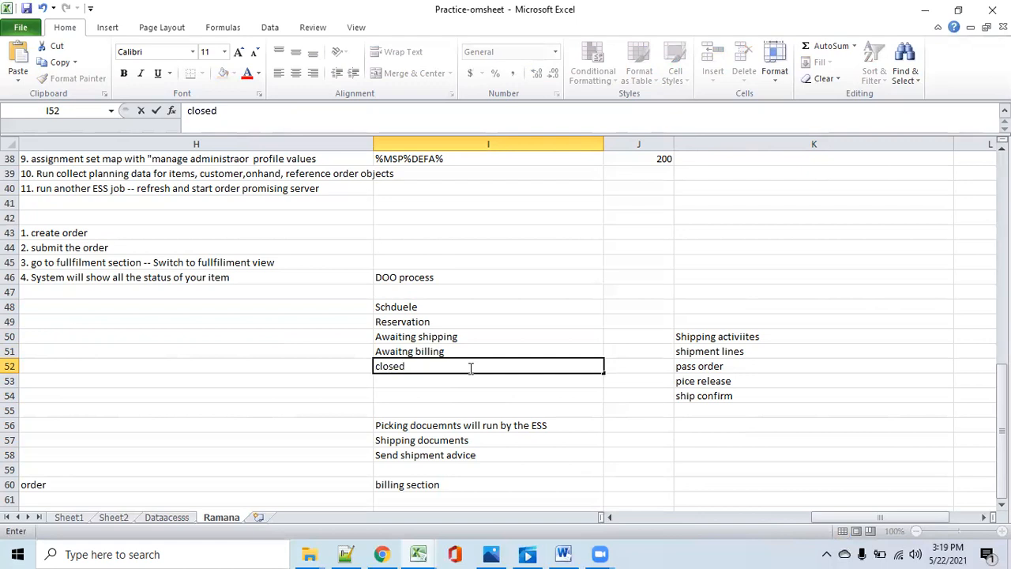
key(Tab)
Review the sequence of DOO process statuses in I48:I52, from "Schduele" through "closed"
drag(452, 307, 460, 365)
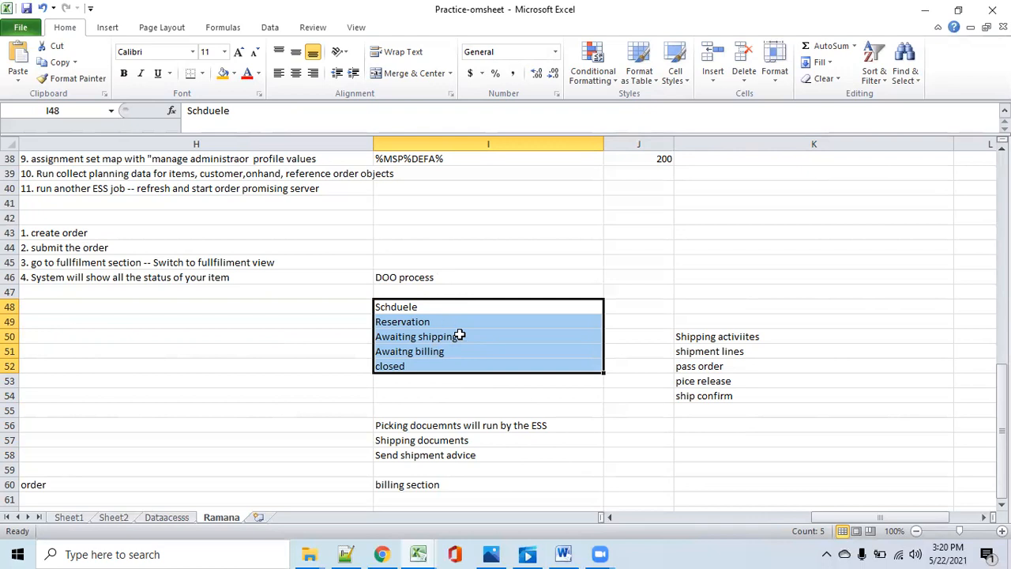
click(605, 410)
click(449, 311)
drag(448, 311, 458, 363)
click(700, 454)
drag(399, 340, 534, 338)
click(467, 307)
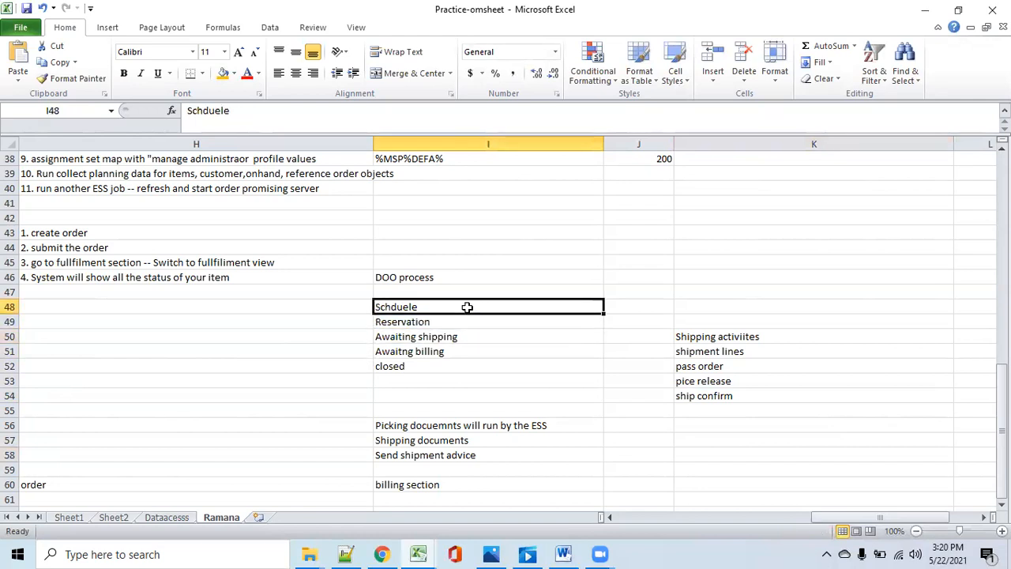
click(471, 326)
click(474, 340)
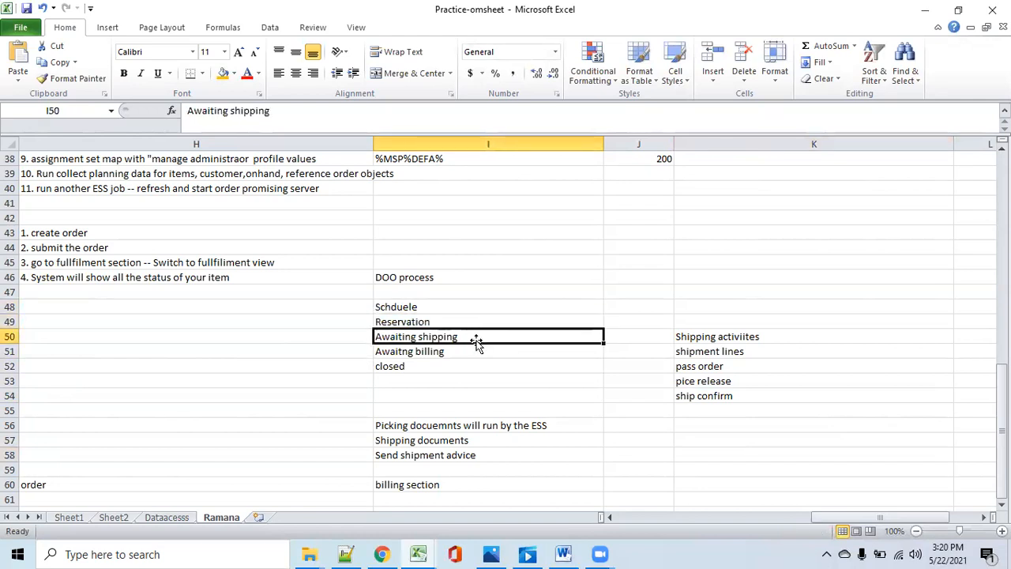
Review the "Awaitng billing" and "closed" statuses in I51:I52 and the full DOO status list in I48:I52
click(473, 356)
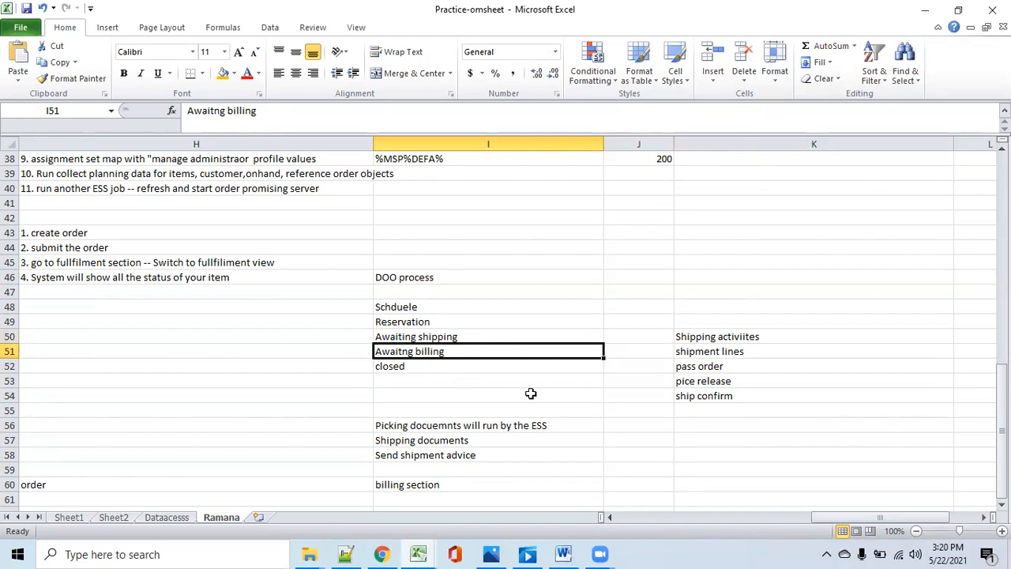
click(763, 426)
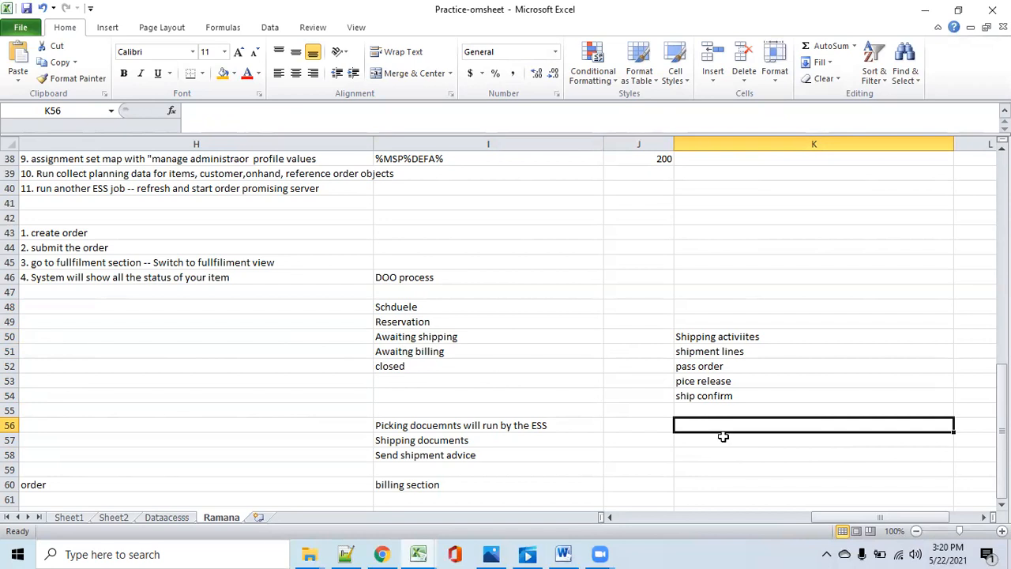
click(446, 354)
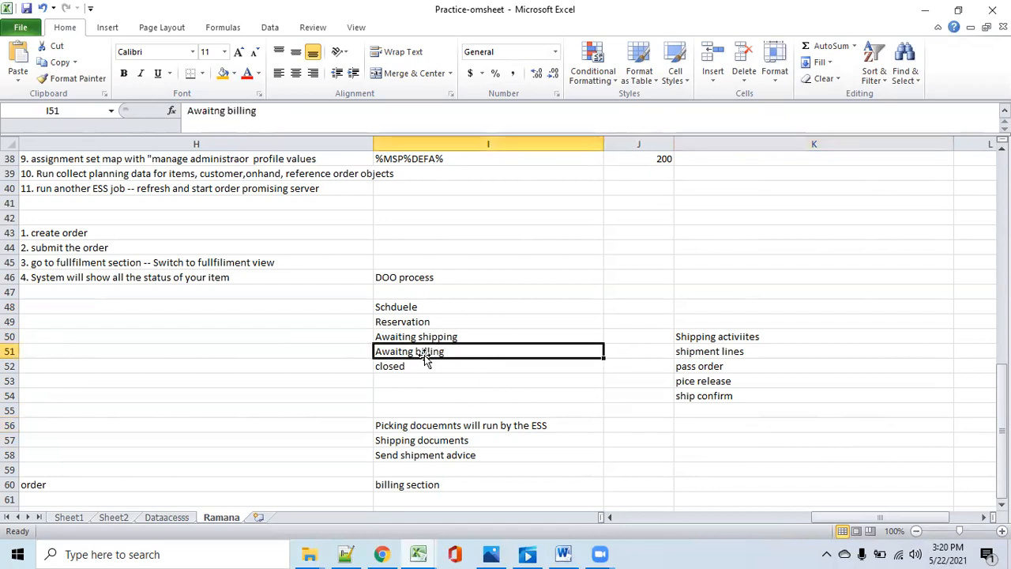
click(418, 370)
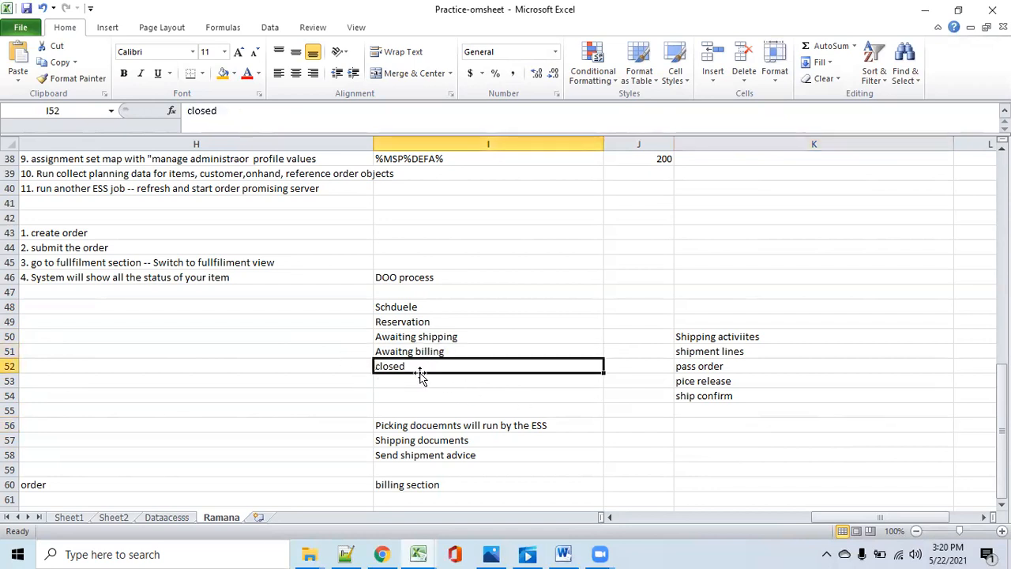
drag(418, 308, 447, 367)
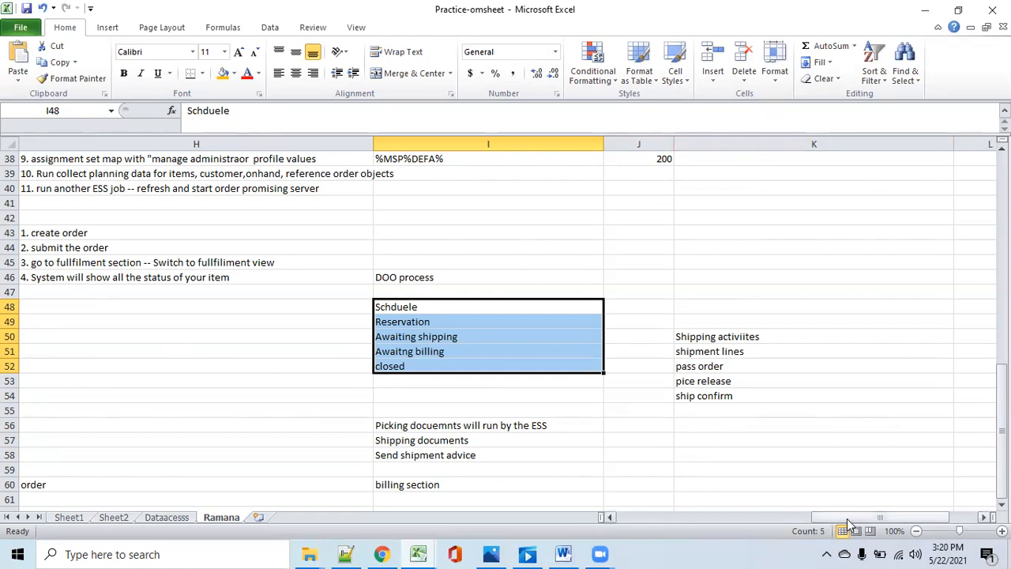
Review the numbered setup steps in H30:H40, from "1. Customer" through the order promising server refresh
drag(849, 517, 787, 516)
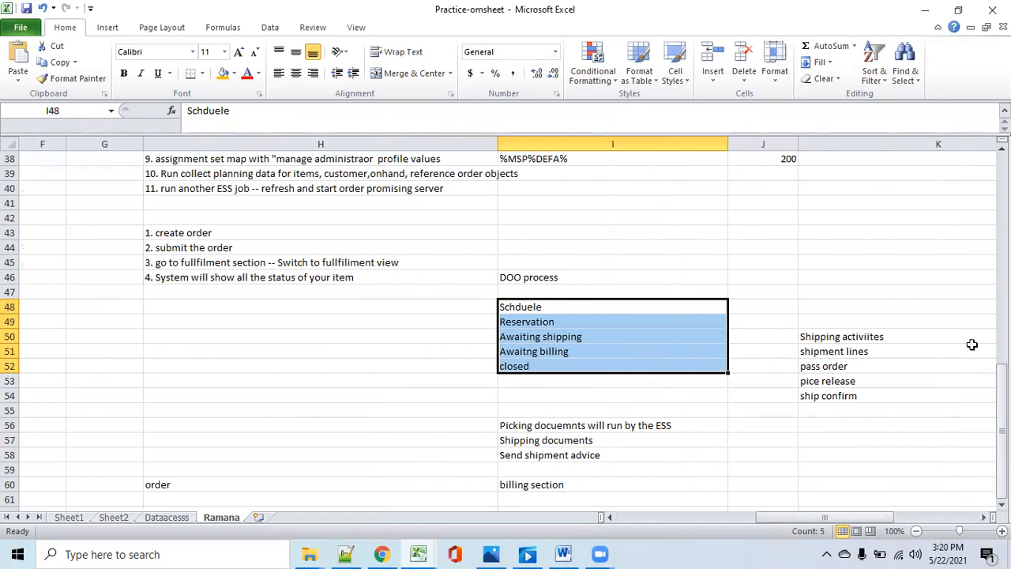
drag(1002, 395, 1002, 355)
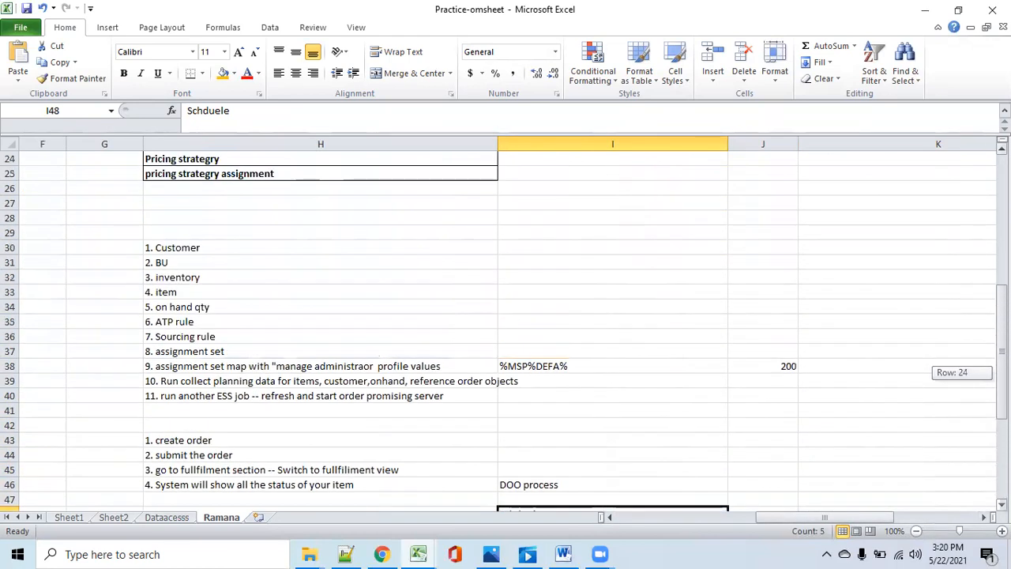
drag(314, 251, 337, 396)
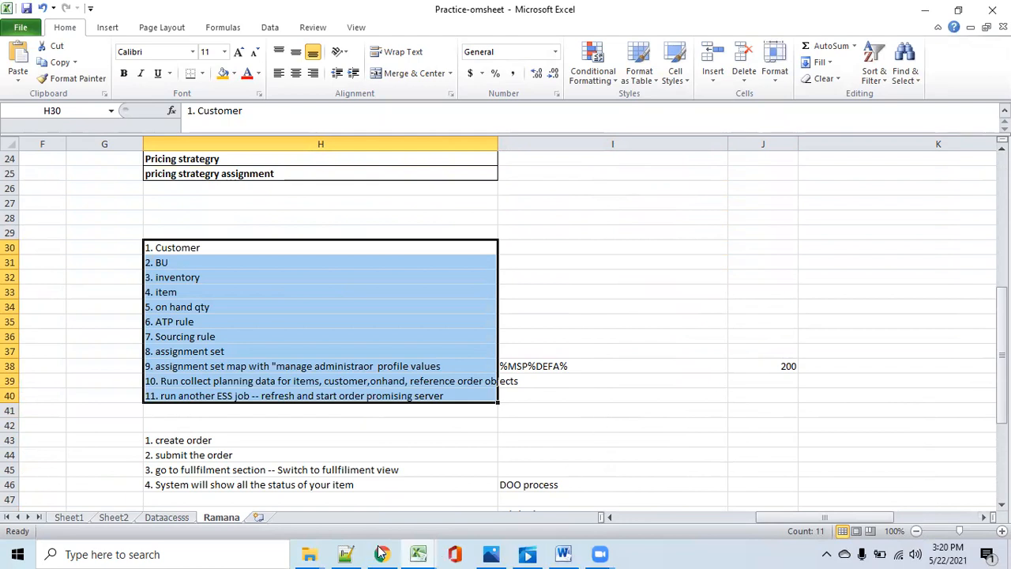
right_click(690, 552)
click(673, 553)
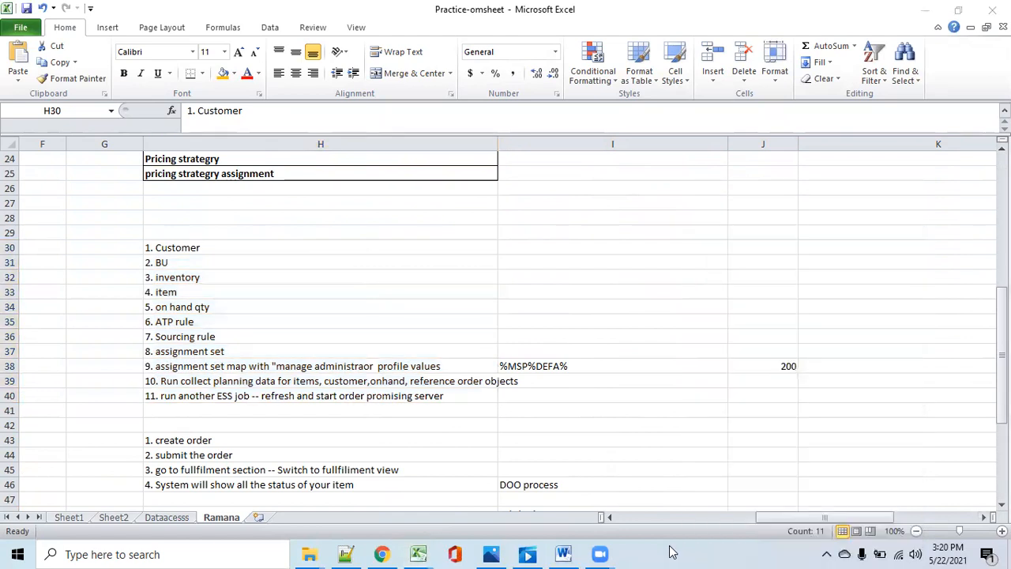
Switch to Oracle in Chrome and open the task search in Setup and Maintenance
mouse_move(383, 552)
click(381, 519)
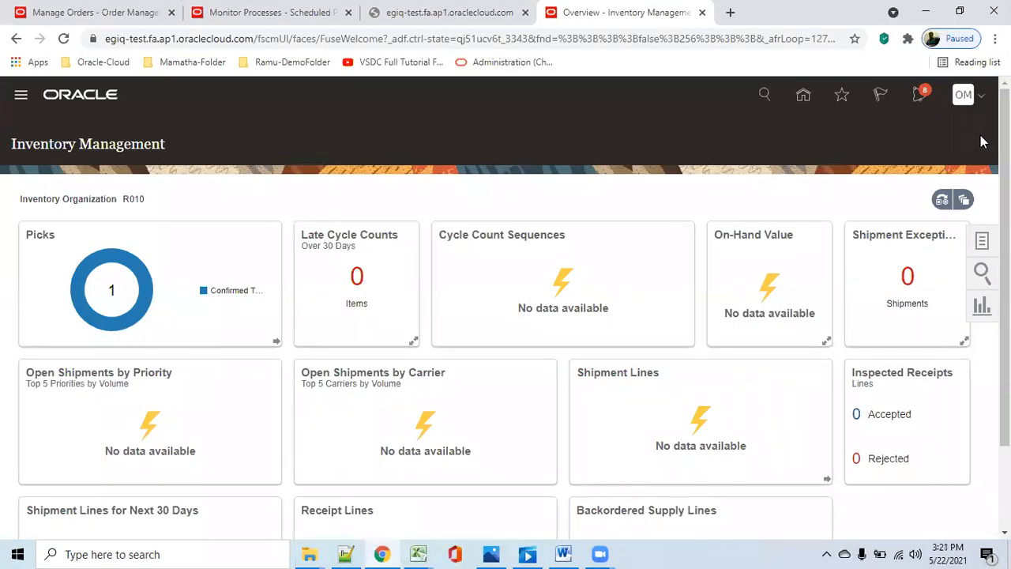
click(804, 98)
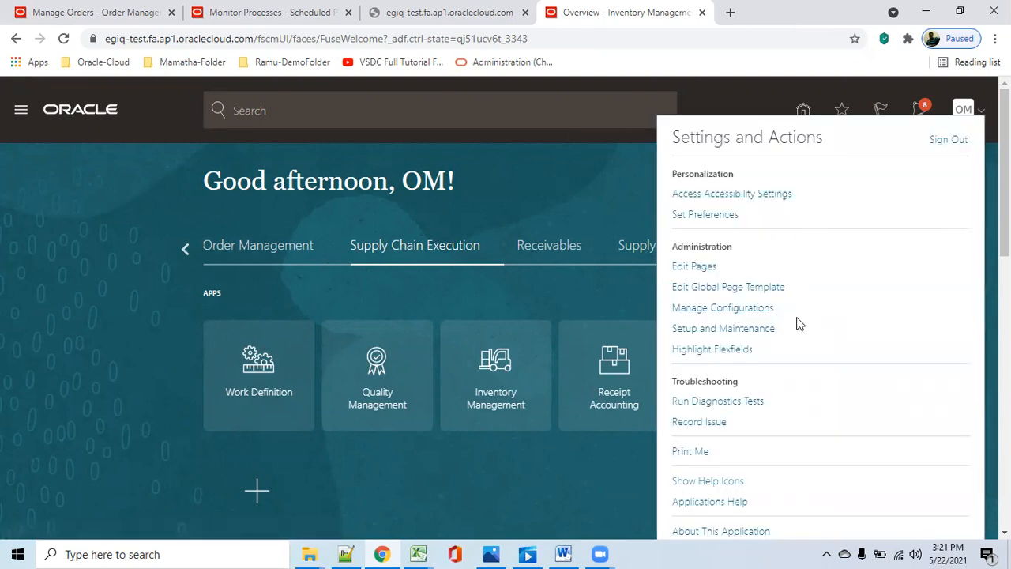
click(742, 328)
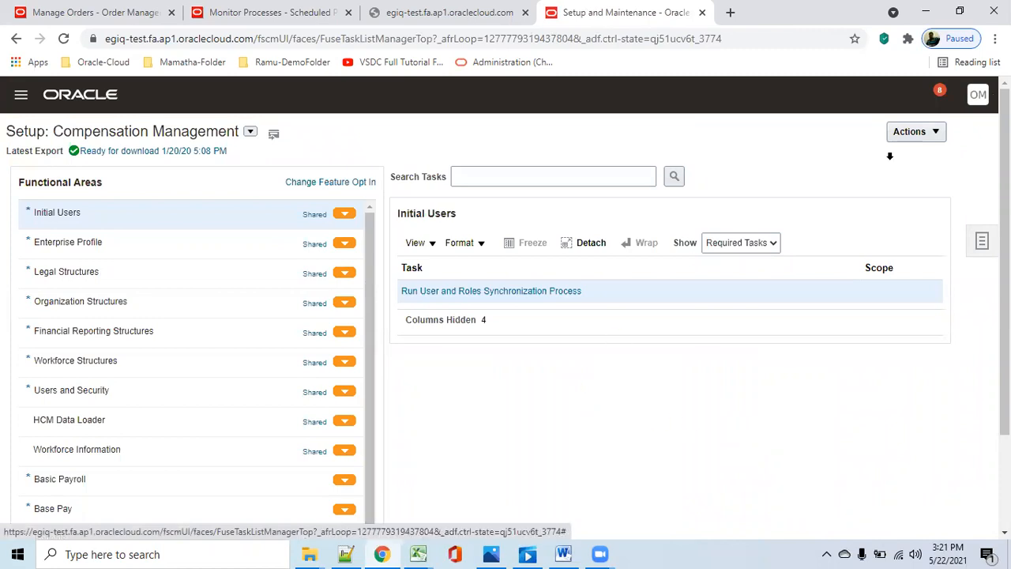
click(984, 247)
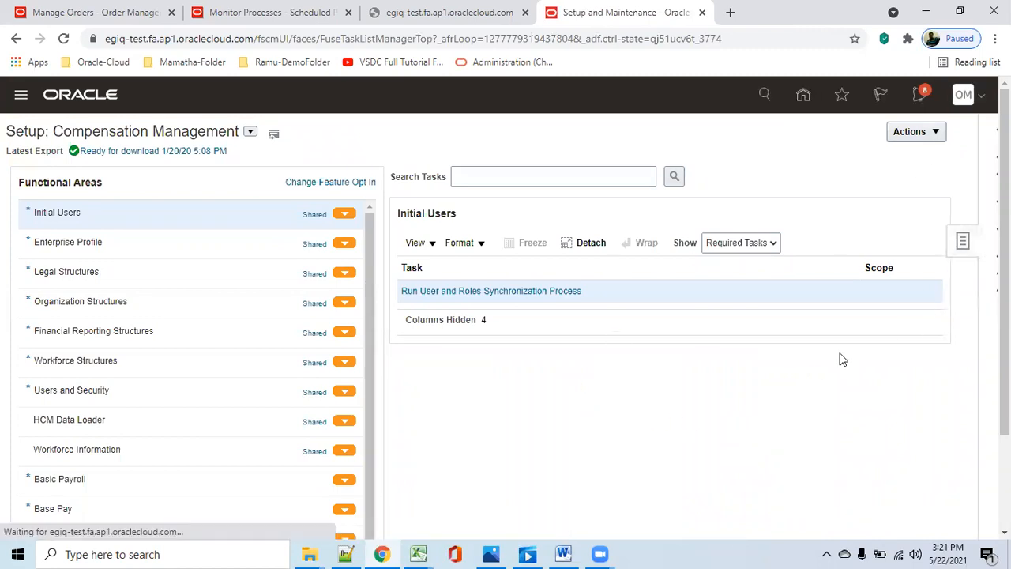
click(877, 290)
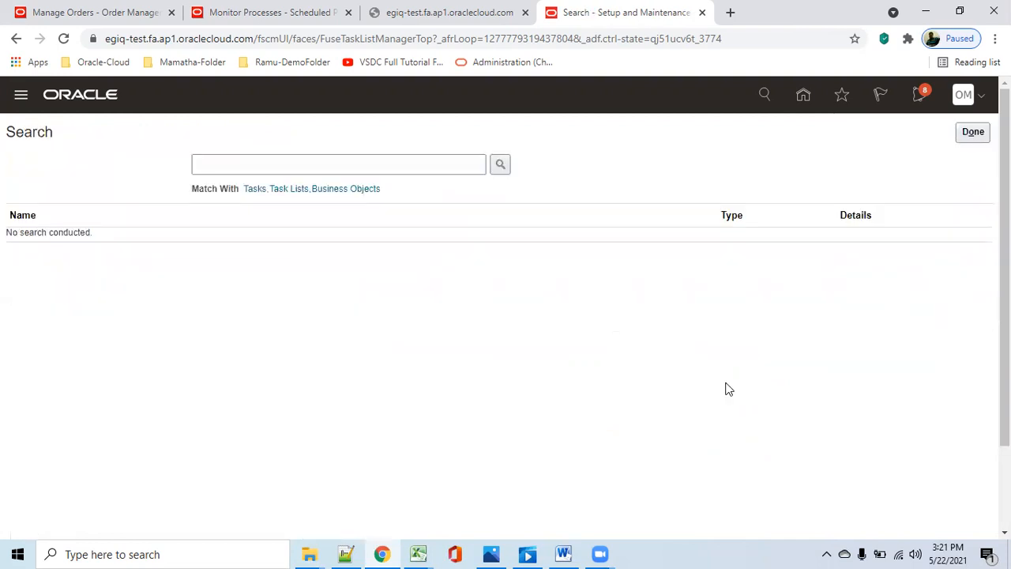
Find the setup task Manage Administrator Profile Values and open it
click(270, 165)
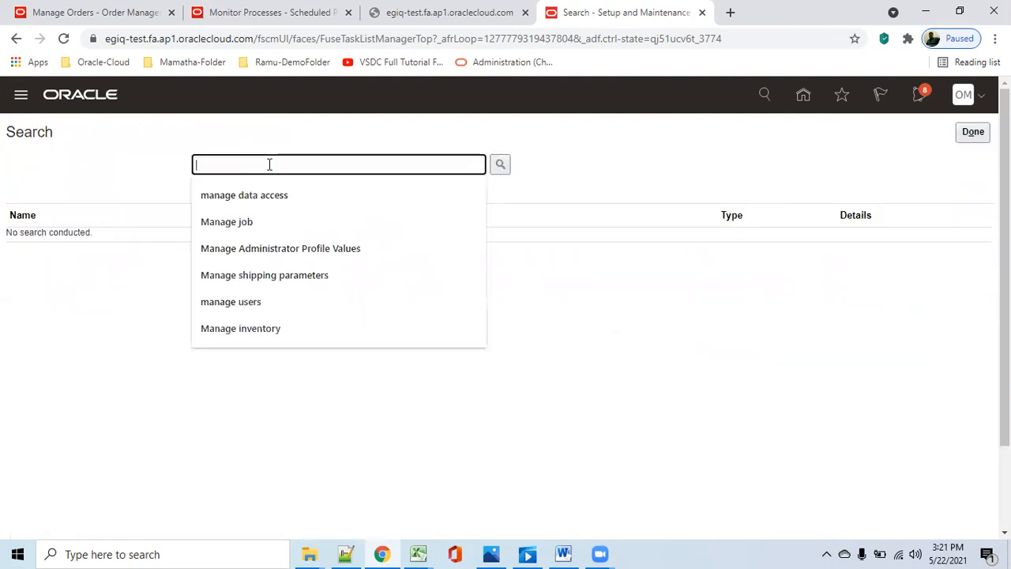
click(366, 249)
click(500, 164)
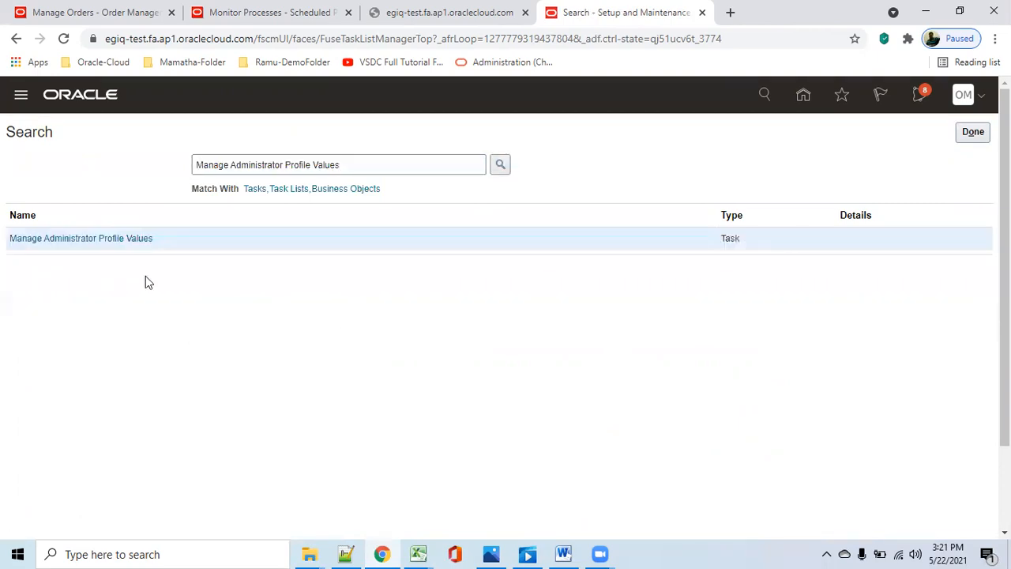
click(99, 239)
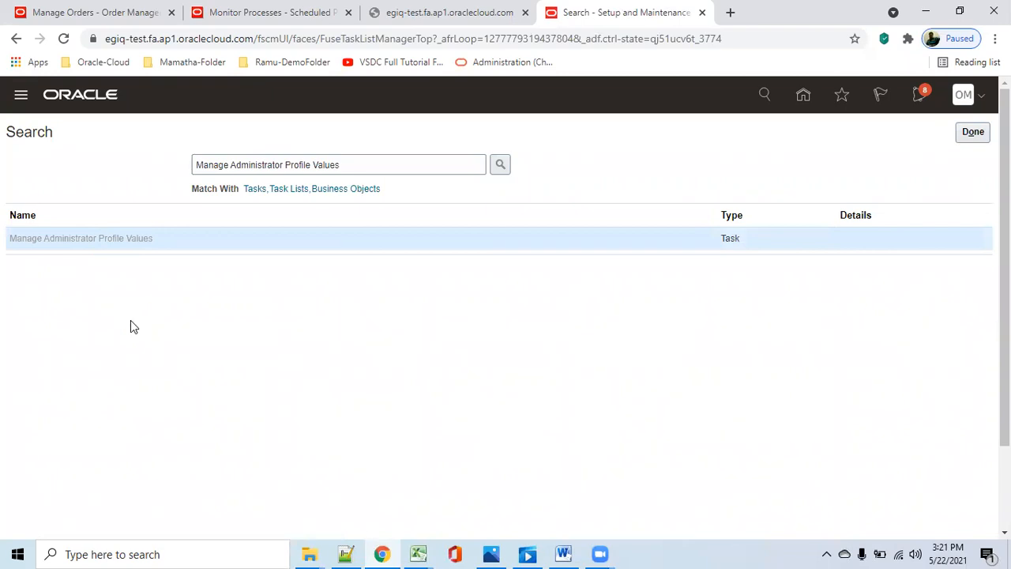
Search the profile options for the code %MSP%DEF% and examine the site-level value of MSP_DEFAULT_ASSIGNMENT_SET
click(173, 188)
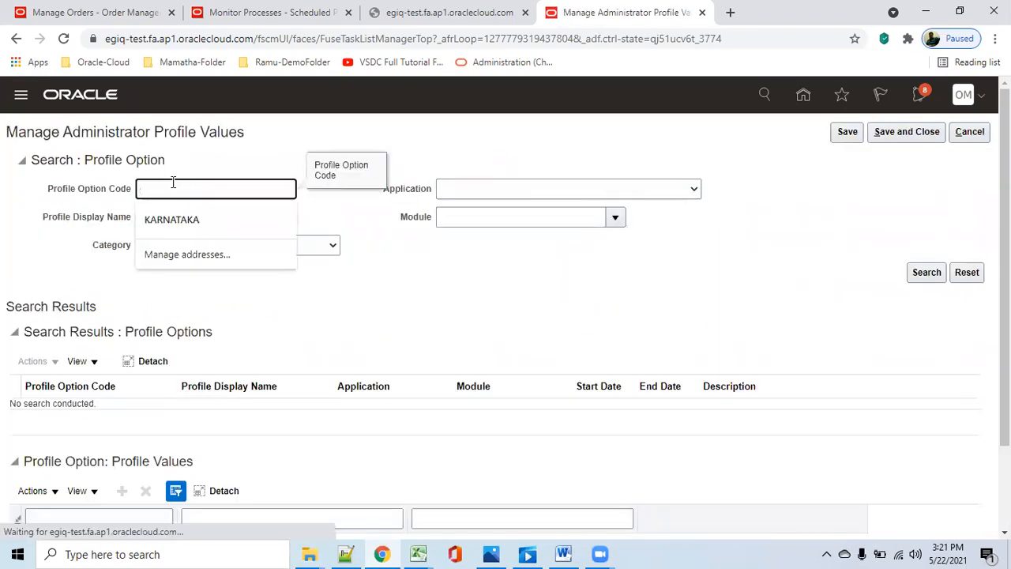
text(%MSP%)
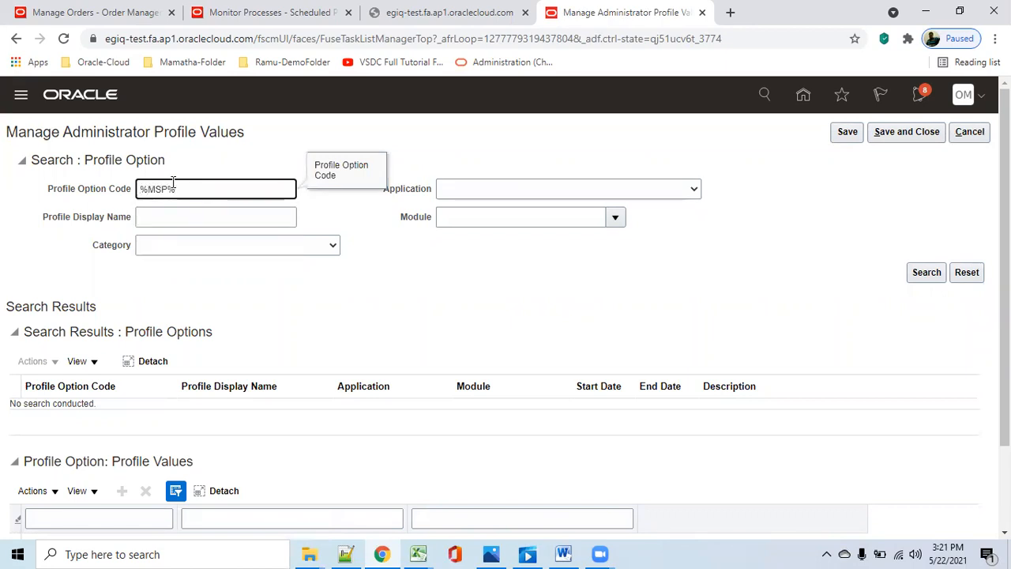
text(DEF%)
click(926, 272)
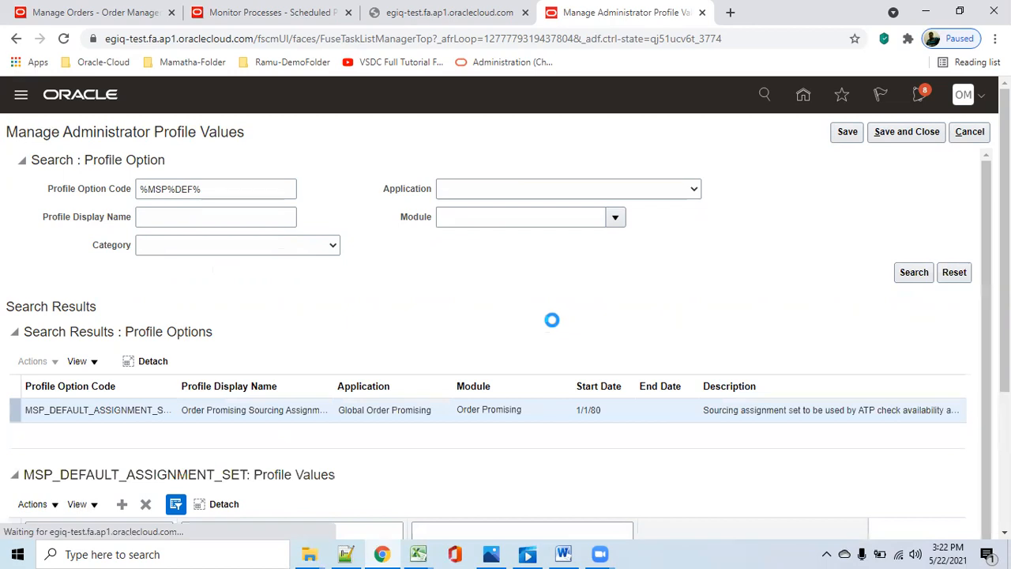
scroll(545, 328, down, 1)
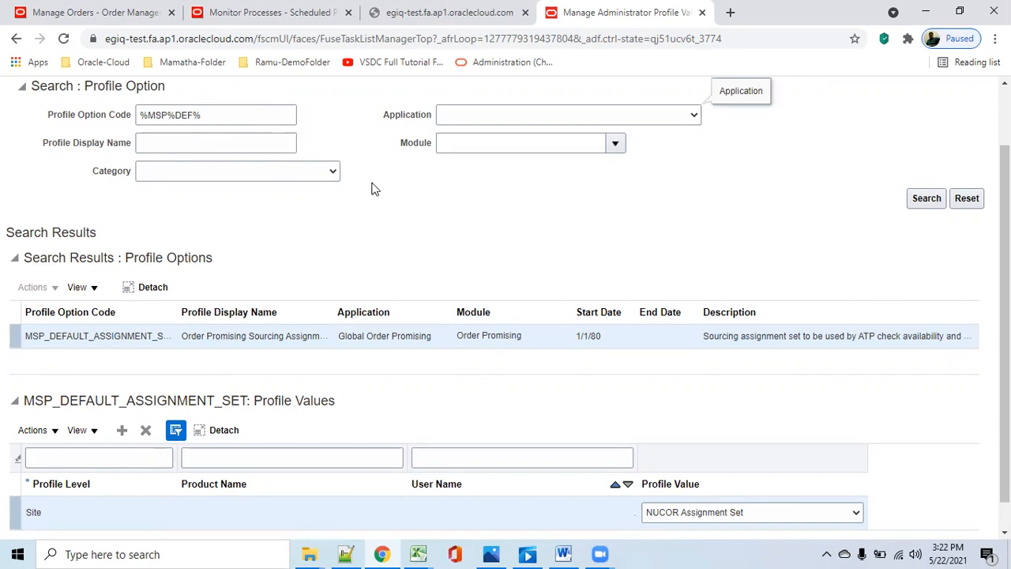
scroll(377, 188, up, 1)
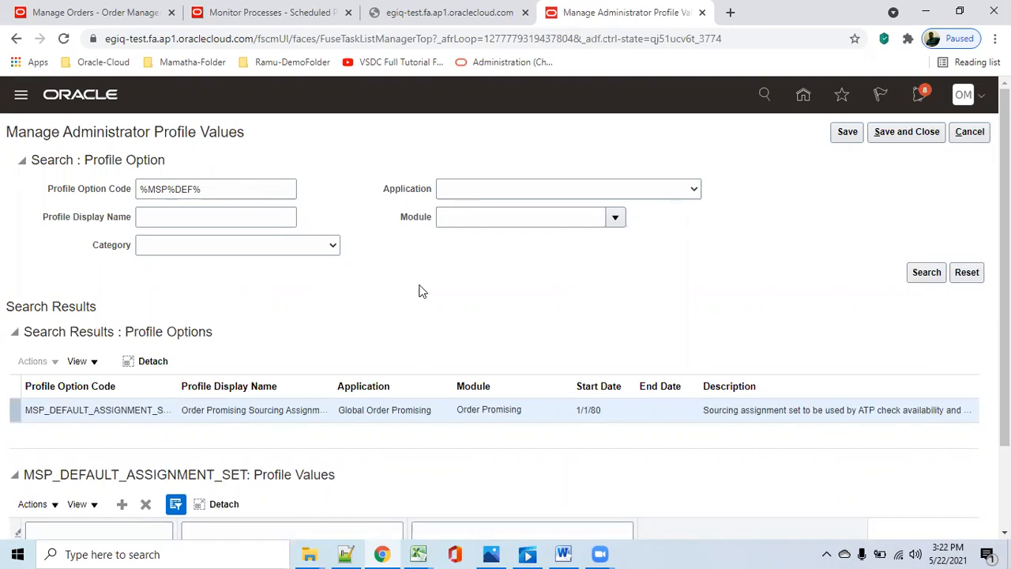
Clear the profile option code and search the profile options without a filter
triple_click(222, 192)
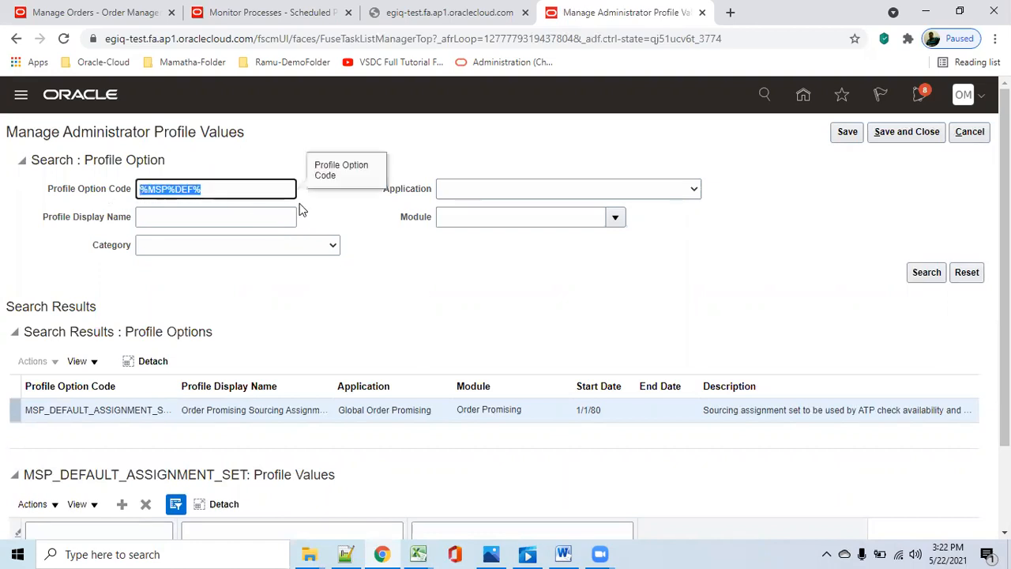
key(BackSpace)
click(931, 275)
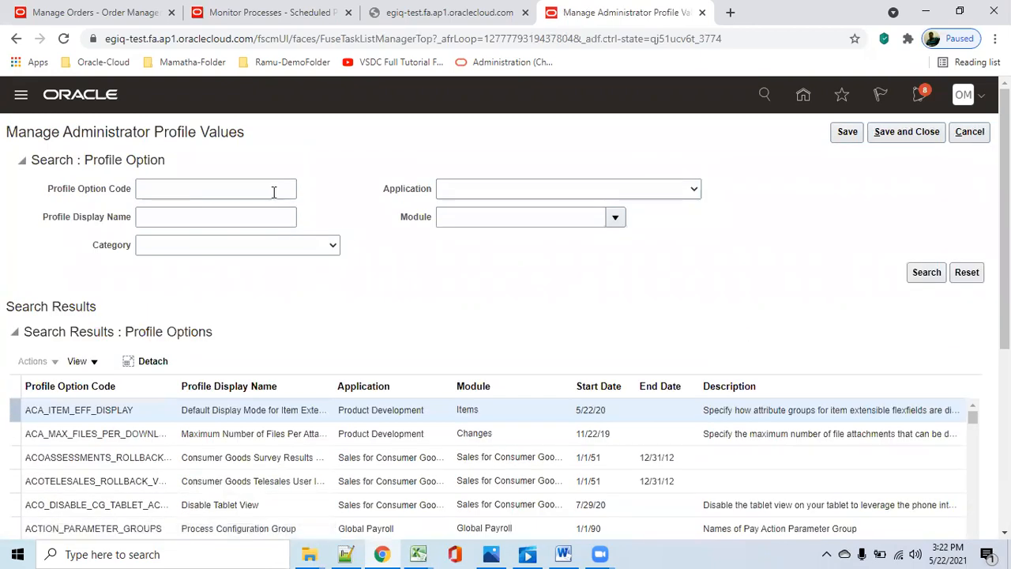
Search again for profile option code %MSP%DEF%, check its assignment set value, and save and close the task
click(271, 190)
text(%)
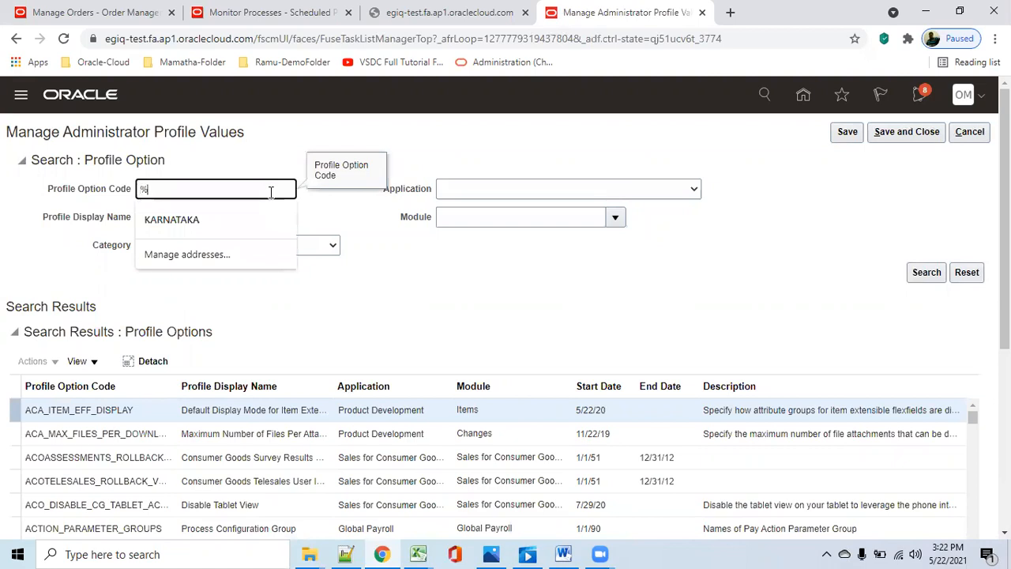
text(MSP%)
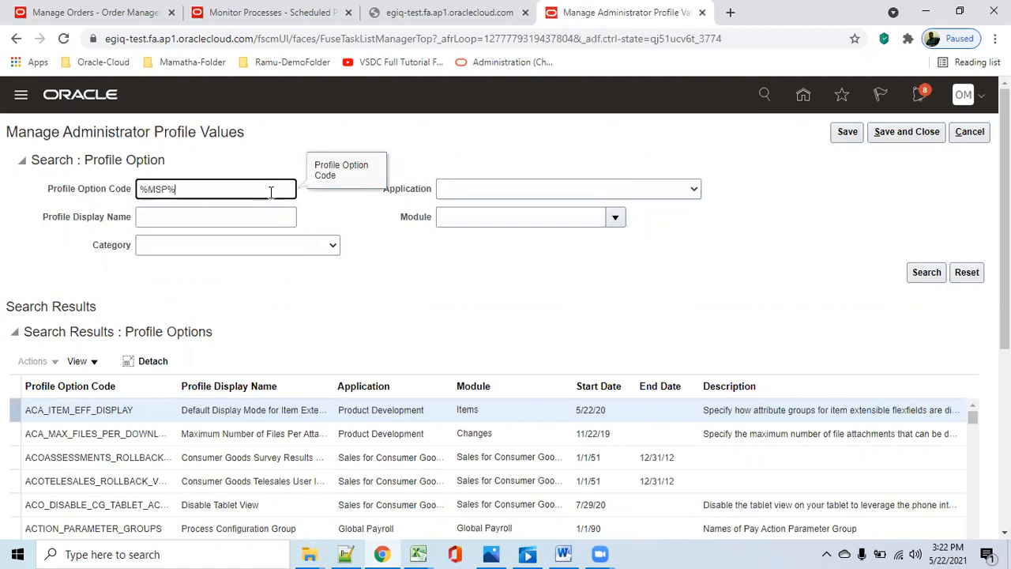
text(DEFA)
click(924, 277)
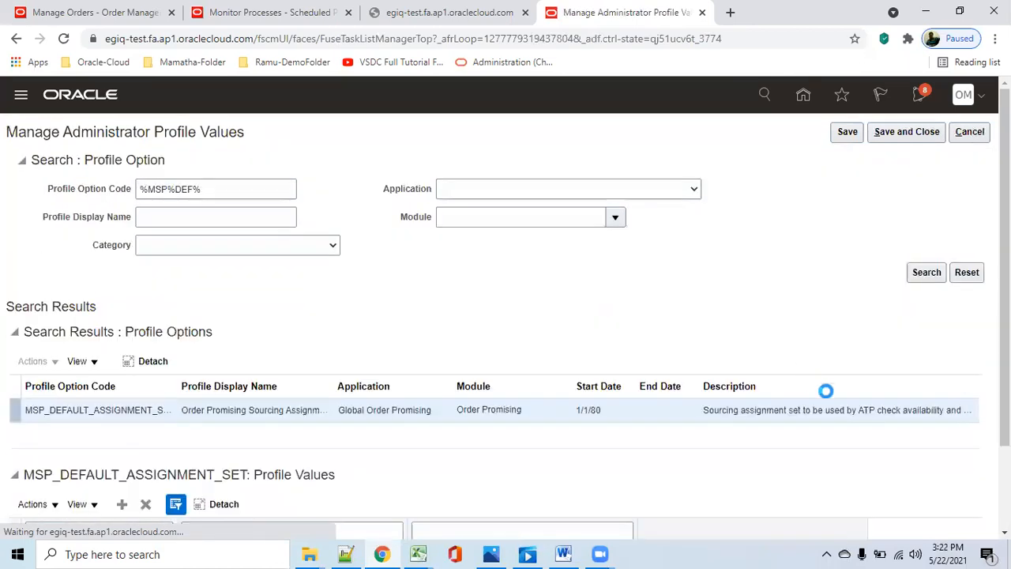
scroll(167, 474, down, 2)
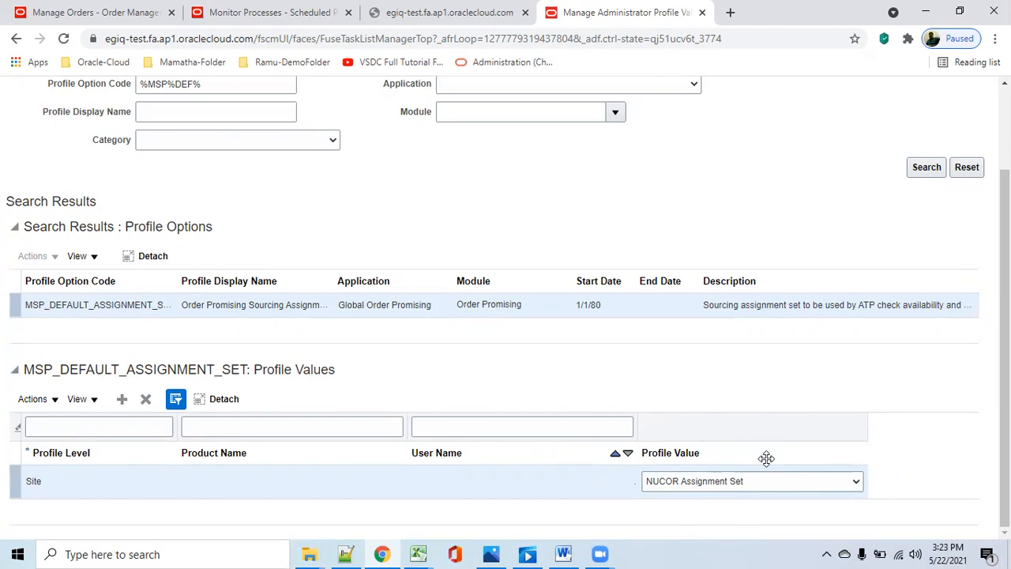
scroll(778, 458, up, 2)
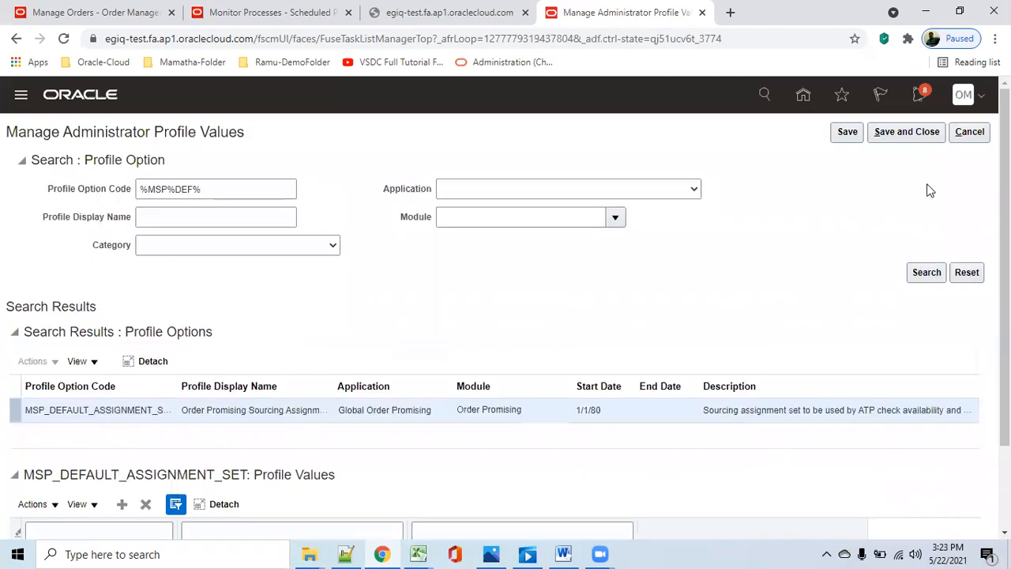
click(900, 134)
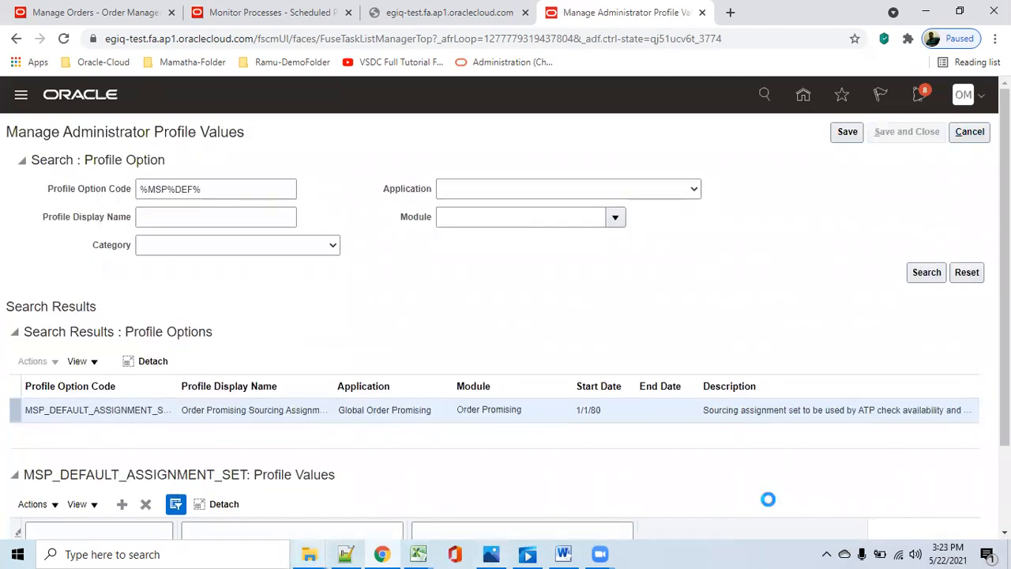
Switch to the Practice-omsheet workbook in Excel and check the "5. on hand qty" setup step in H34
mouse_move(418, 549)
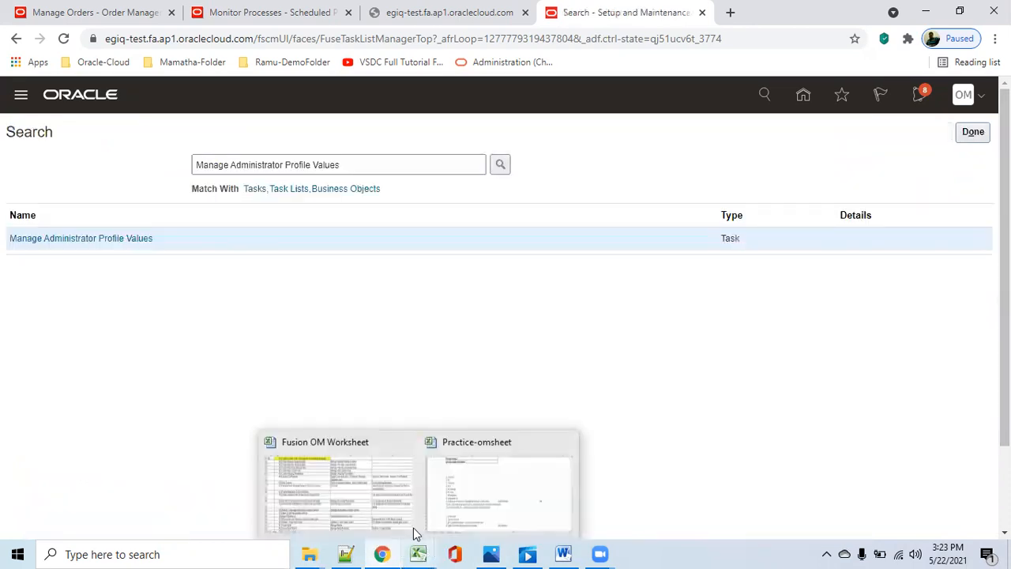
click(333, 507)
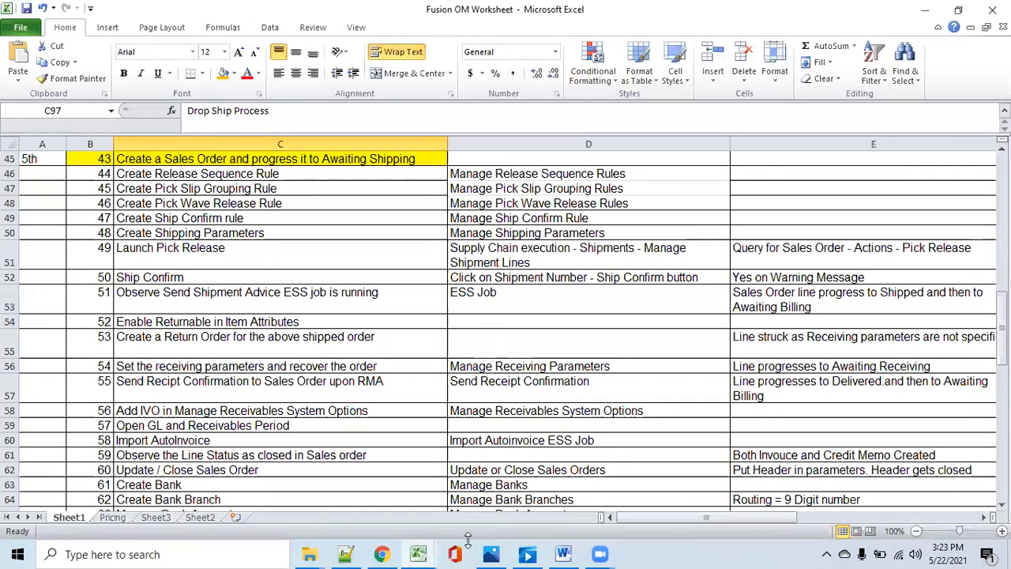
mouse_move(419, 553)
click(462, 388)
click(632, 395)
click(226, 311)
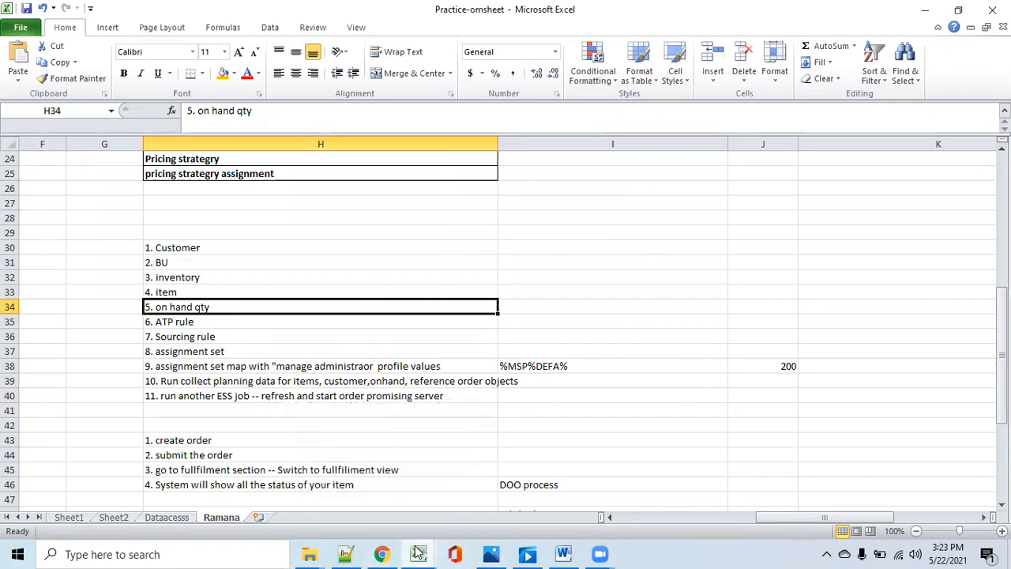
Switch back to Oracle in Chrome and close the setup task search
mouse_move(383, 552)
click(398, 494)
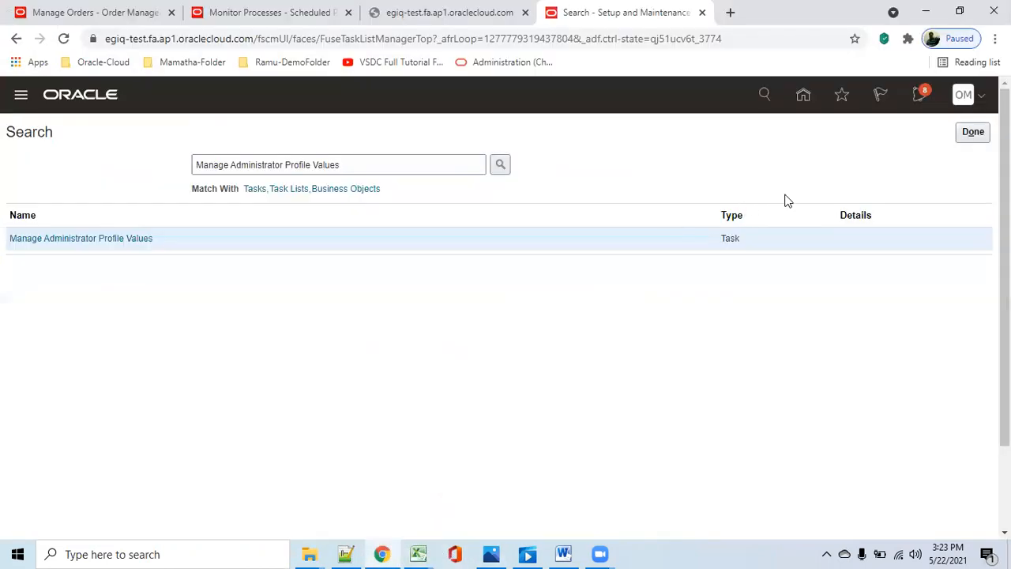
click(968, 135)
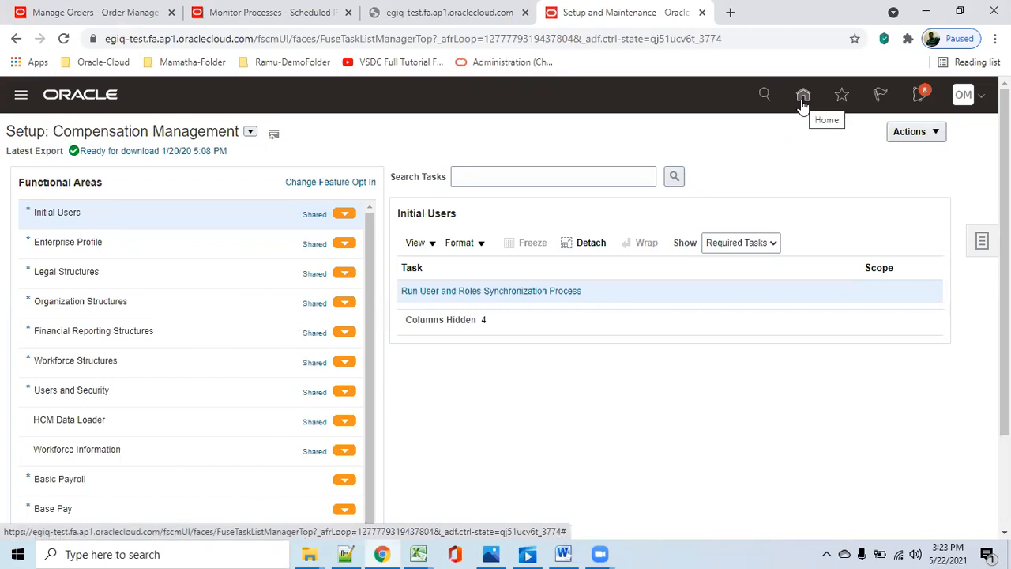
Return to the home page, open Global Order Promising under Order Management, and open the Manage ATP Rules task
click(803, 98)
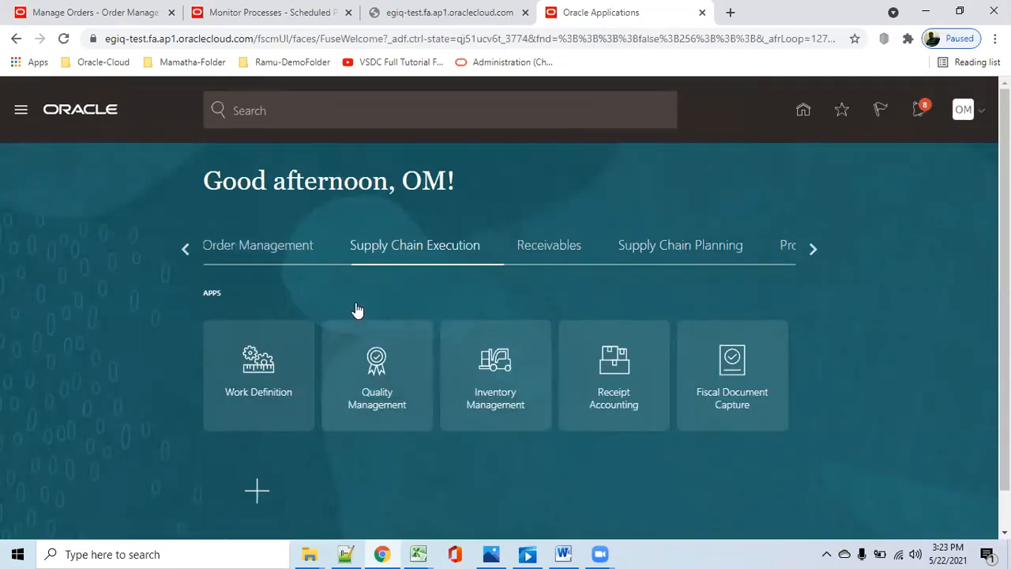
click(257, 251)
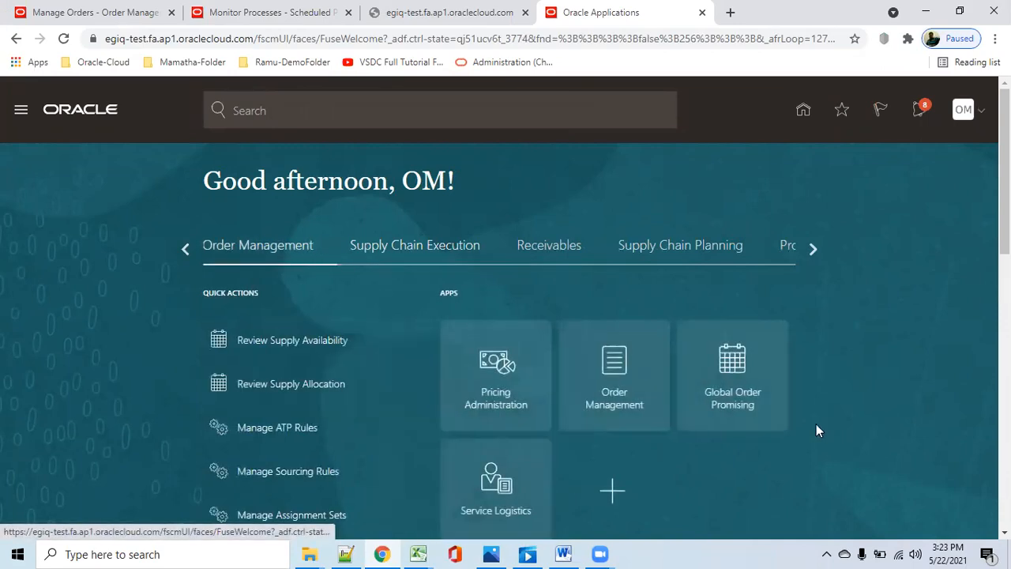
click(738, 403)
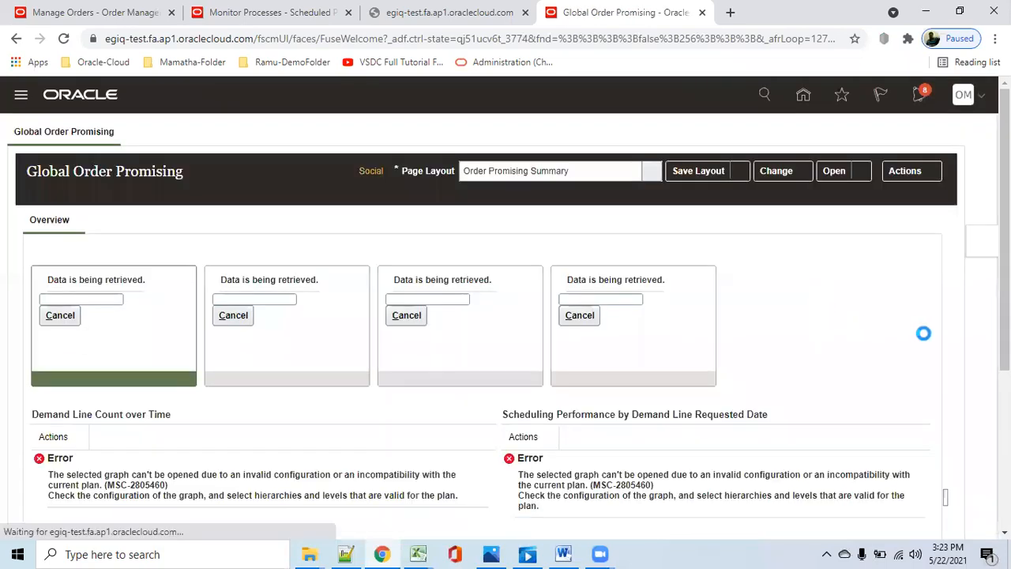
click(985, 237)
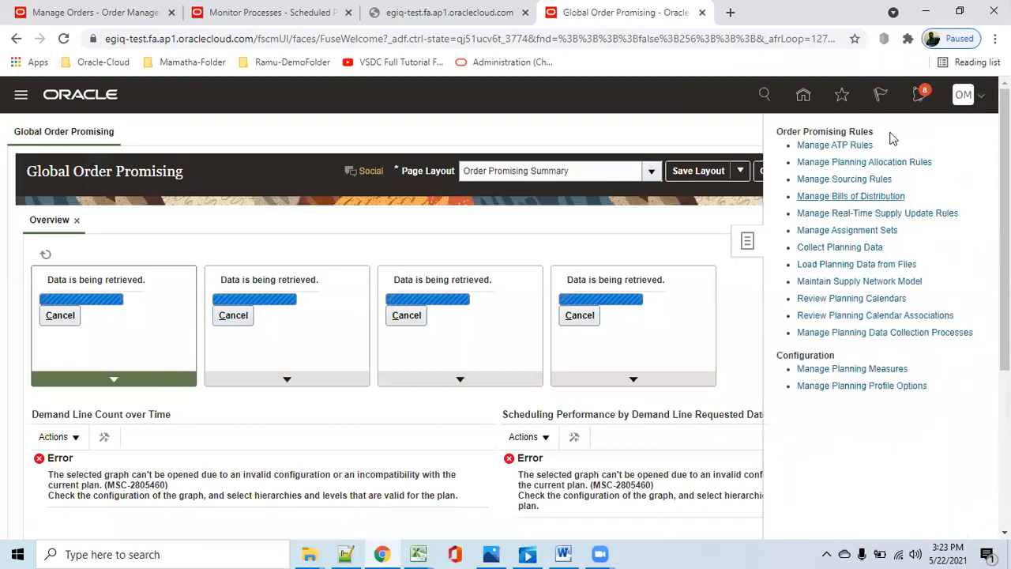
click(833, 145)
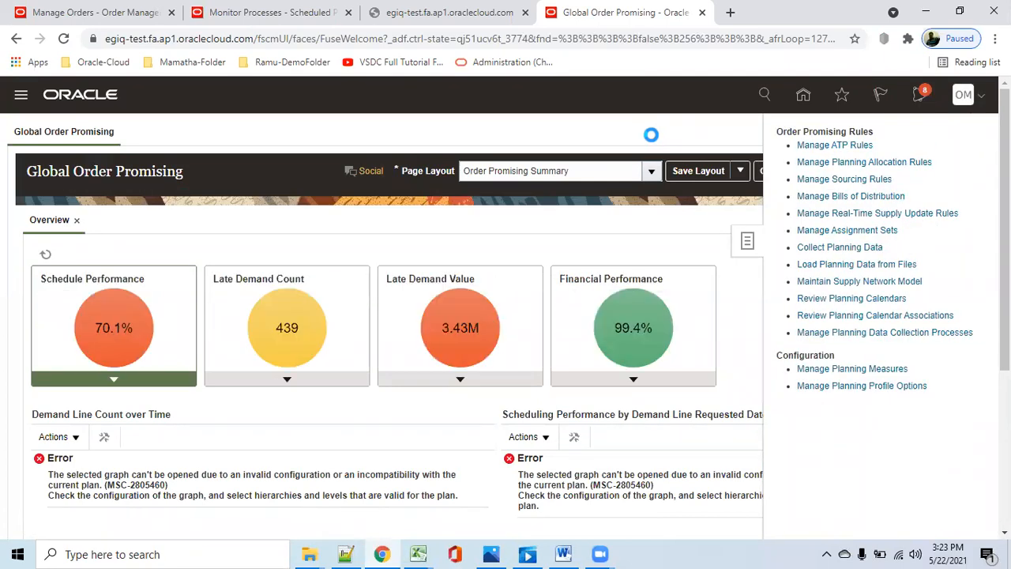
click(839, 342)
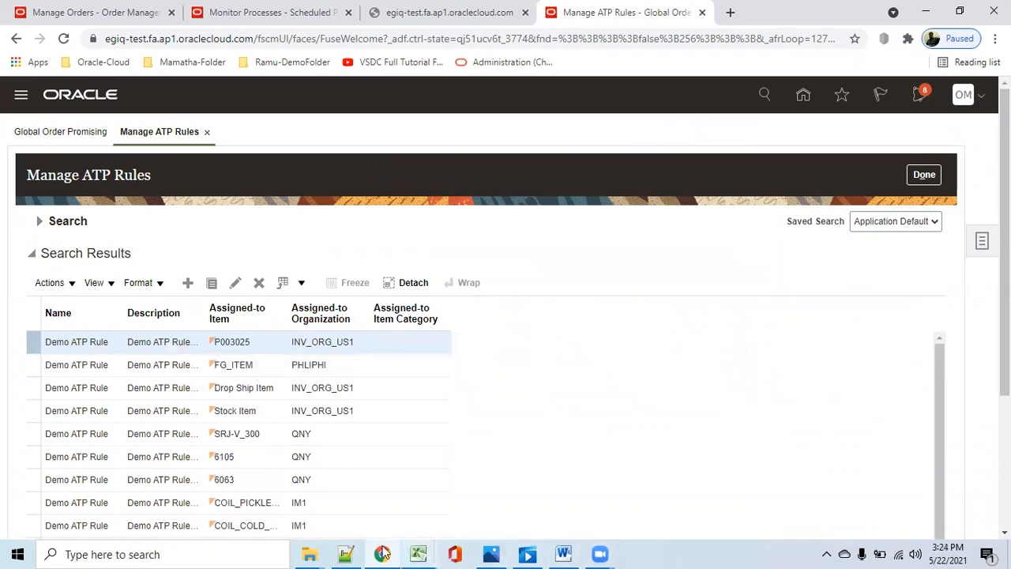
Copy the rule name ro1_supplychain_rule from the last line of the new 2 note in Notepad++ and return to Oracle in Chrome
mouse_move(348, 553)
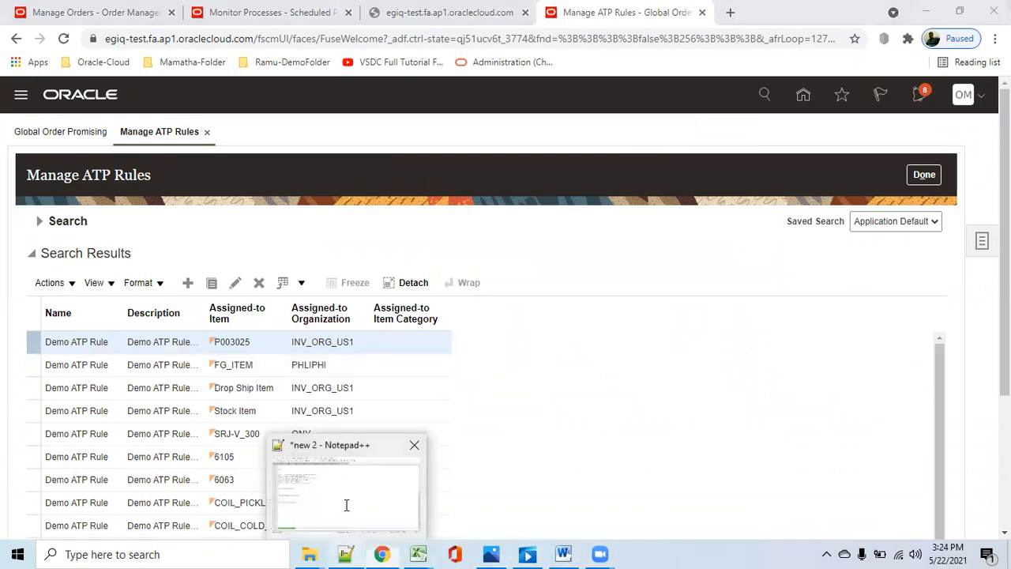
click(345, 503)
click(174, 514)
key(shift+Home)
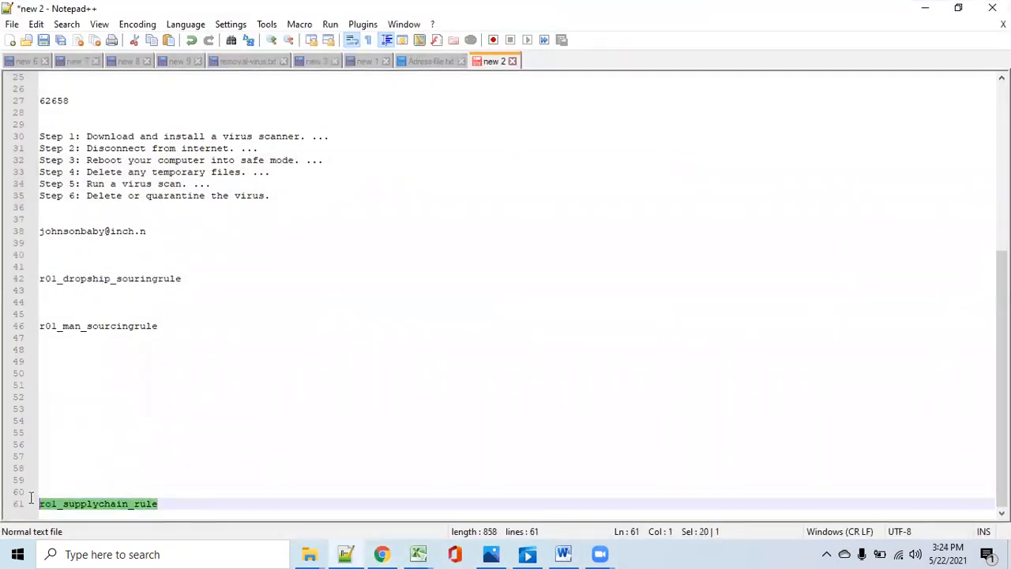
click(925, 8)
Search the ATP rules by the name ro1_supplychain_rule
click(48, 222)
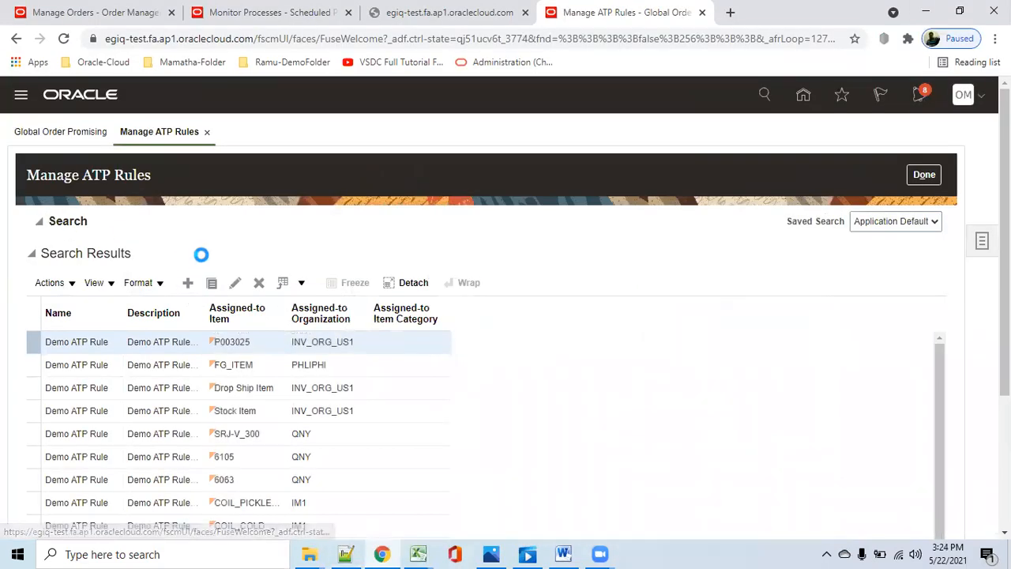
click(188, 249)
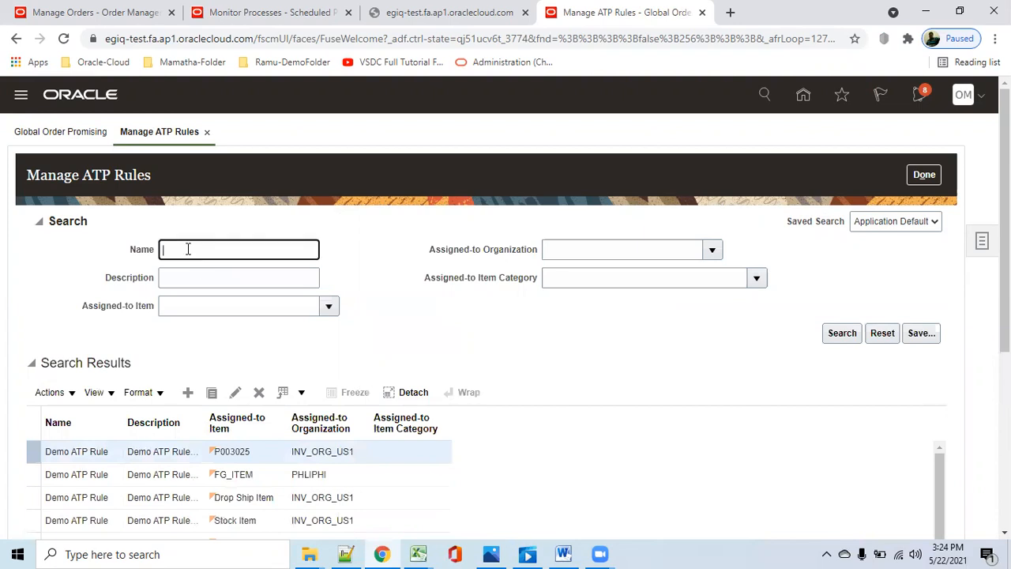
text(ro1_supplychain_rule)
click(850, 337)
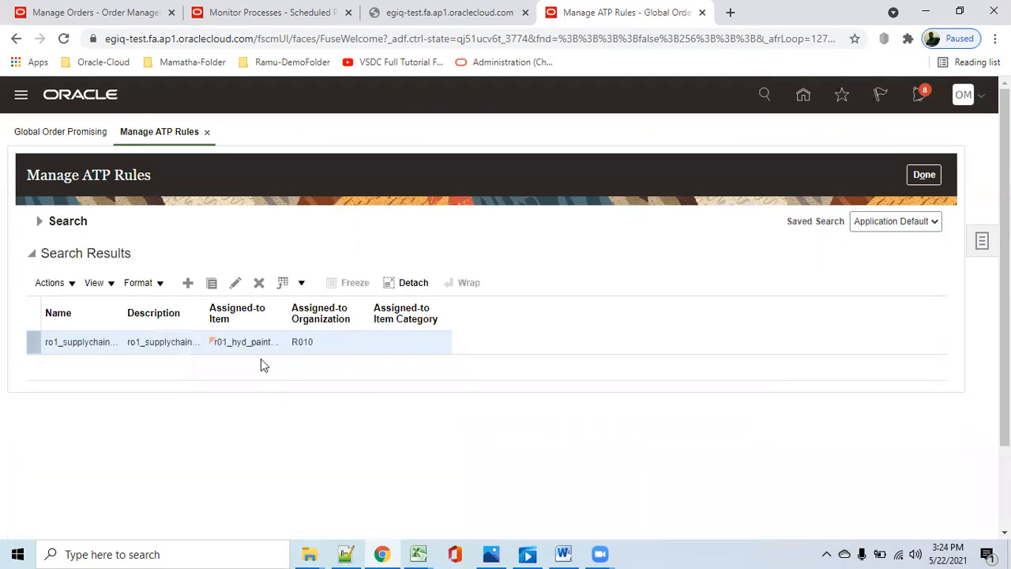
Open the ro1_supplychain_rule ATP rule, try the Infinite availability based promising mode in its criteria, and cancel the edit
click(233, 287)
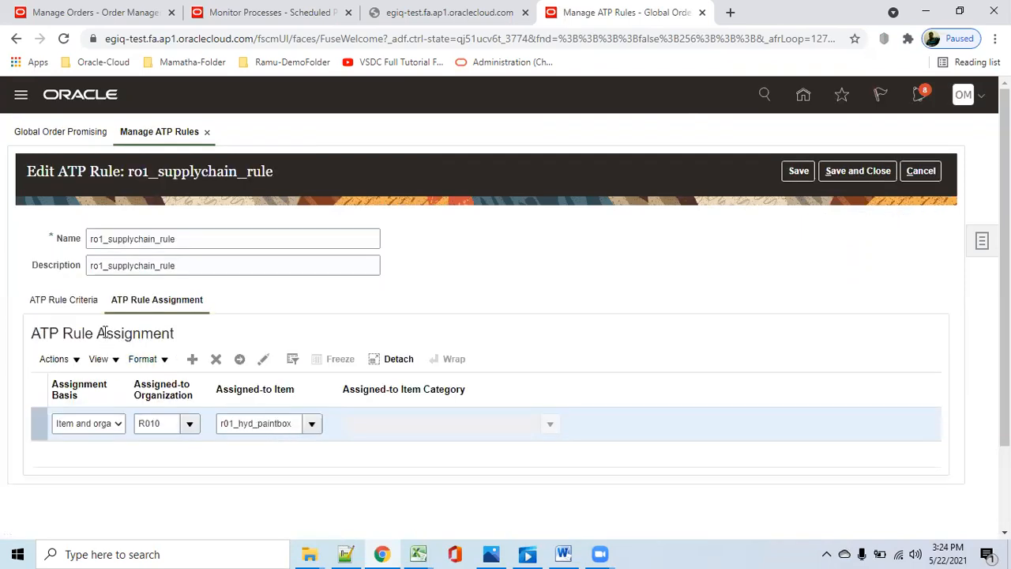
click(63, 304)
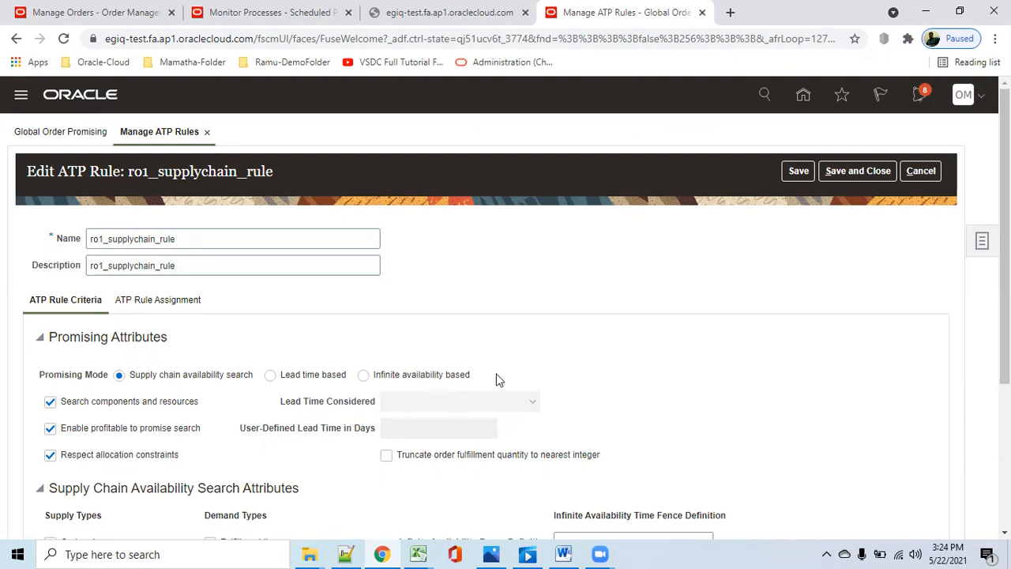
click(363, 376)
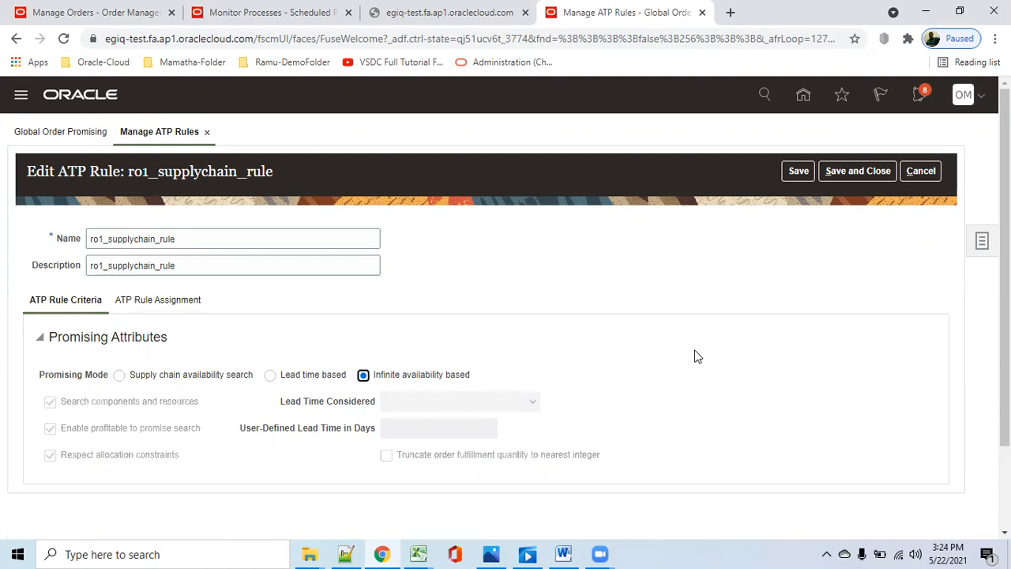
scroll(694, 352, down, 2)
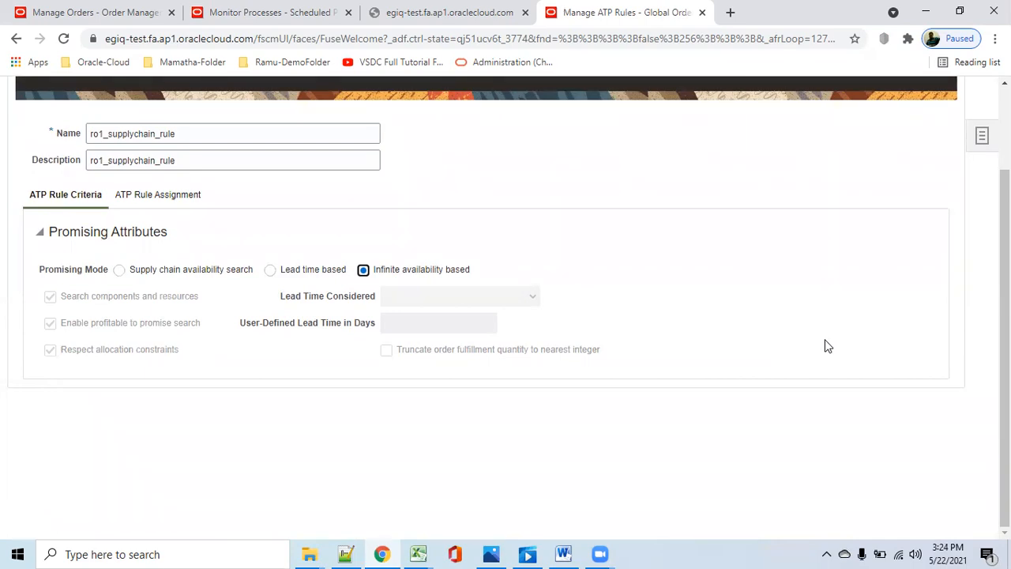
scroll(826, 346, up, 2)
click(921, 171)
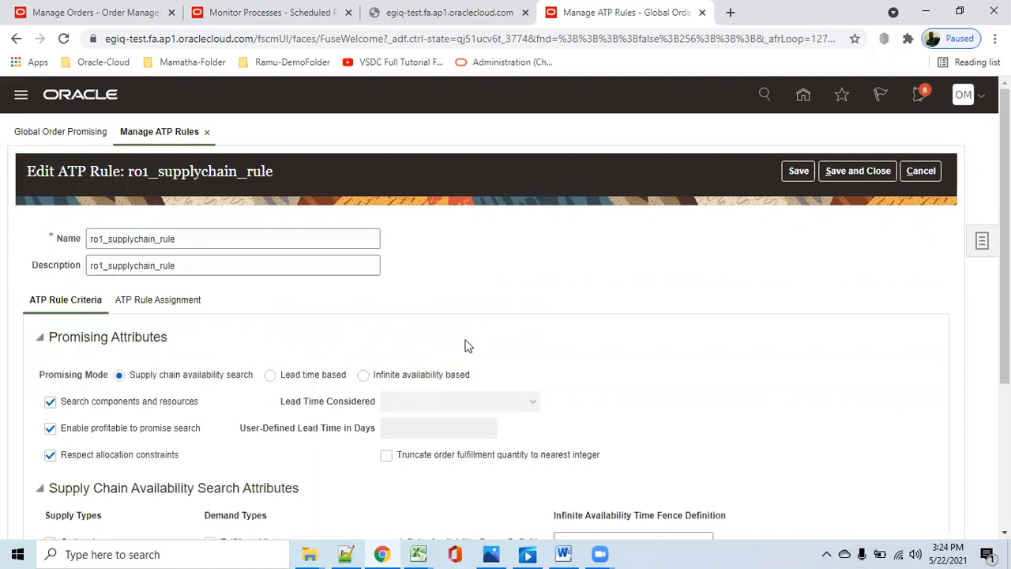
Examine the promising attributes, supply types, demand types and time fence definitions in the criteria of ro1_supplychain_rule
scroll(464, 346, down, 2)
scroll(300, 433, up, 2)
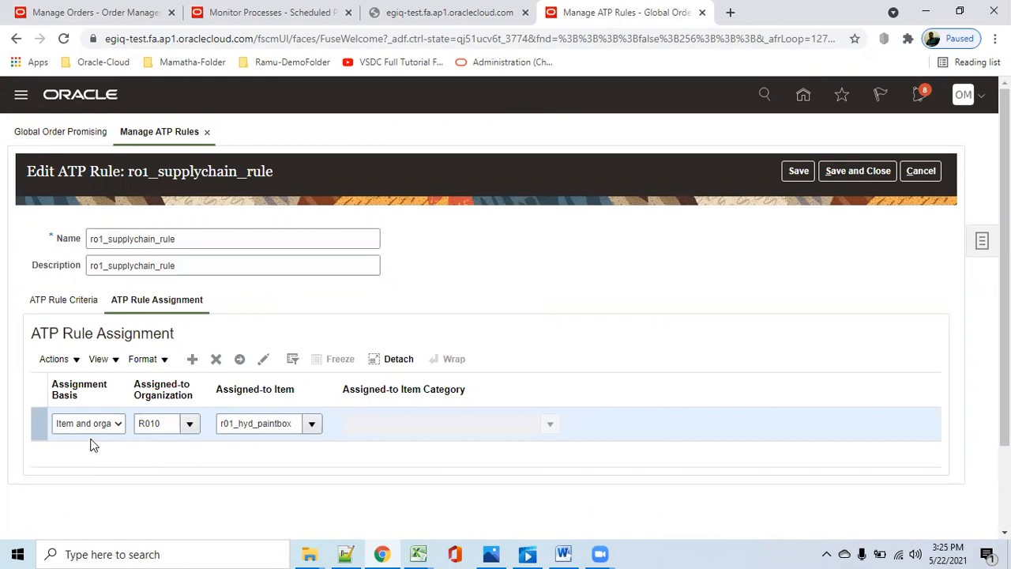
click(62, 302)
scroll(474, 304, down, 1)
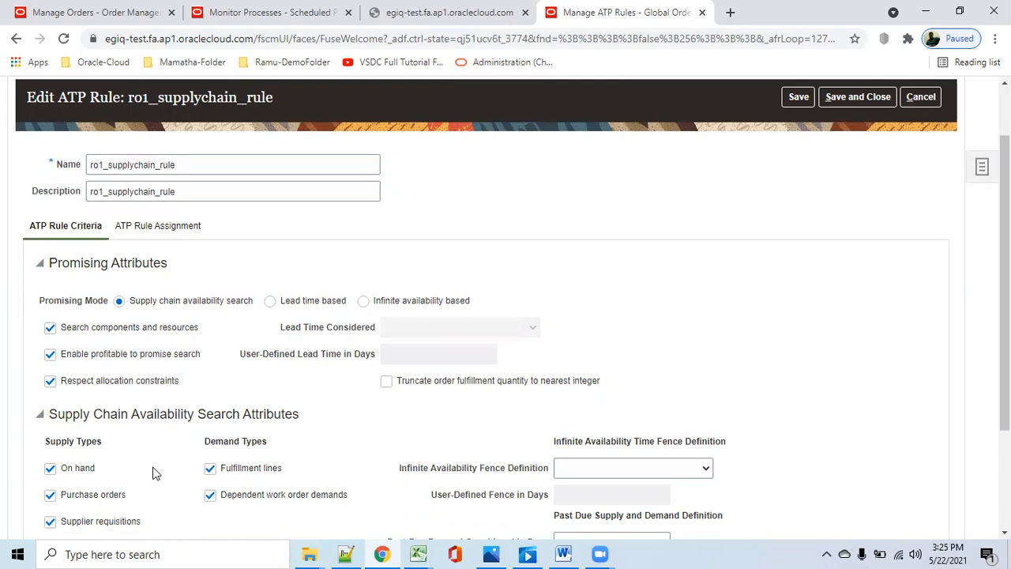
scroll(183, 455, down, 1)
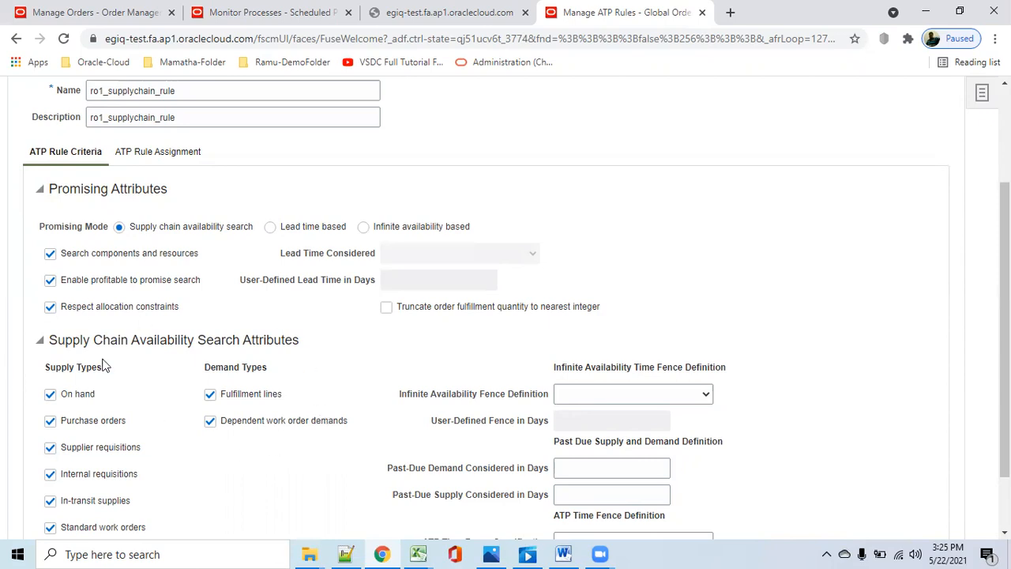
scroll(368, 499, down, 1)
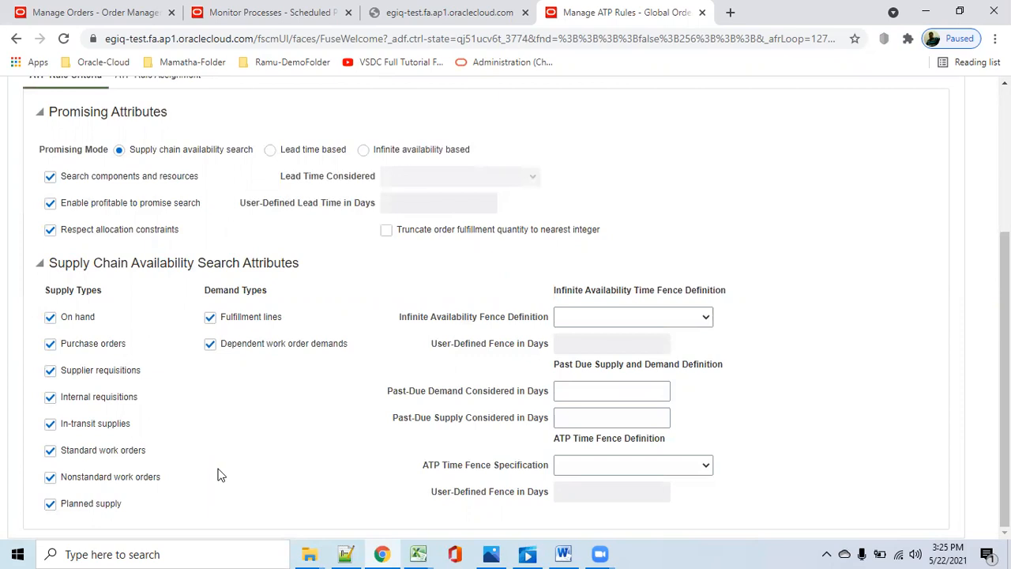
scroll(300, 474, up, 3)
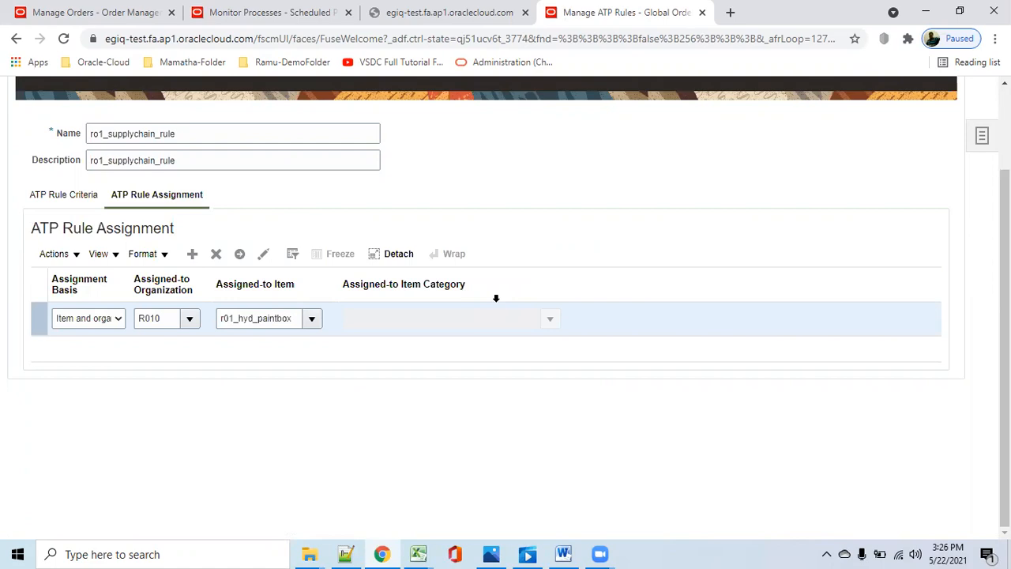
Check the assignment basis options in the ATP rule's assignment, keep Item and organization, and cancel the edit
click(122, 321)
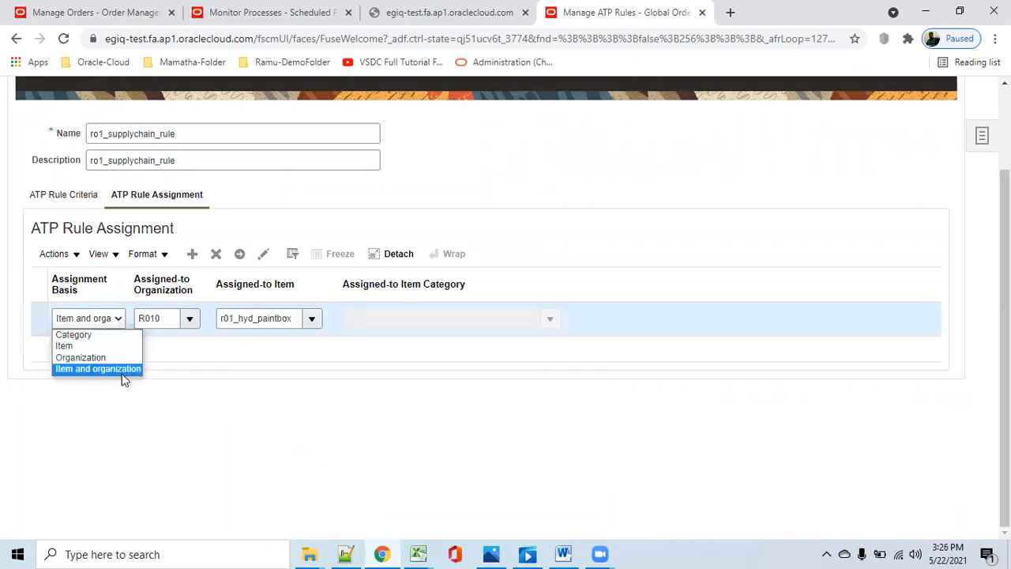
click(228, 426)
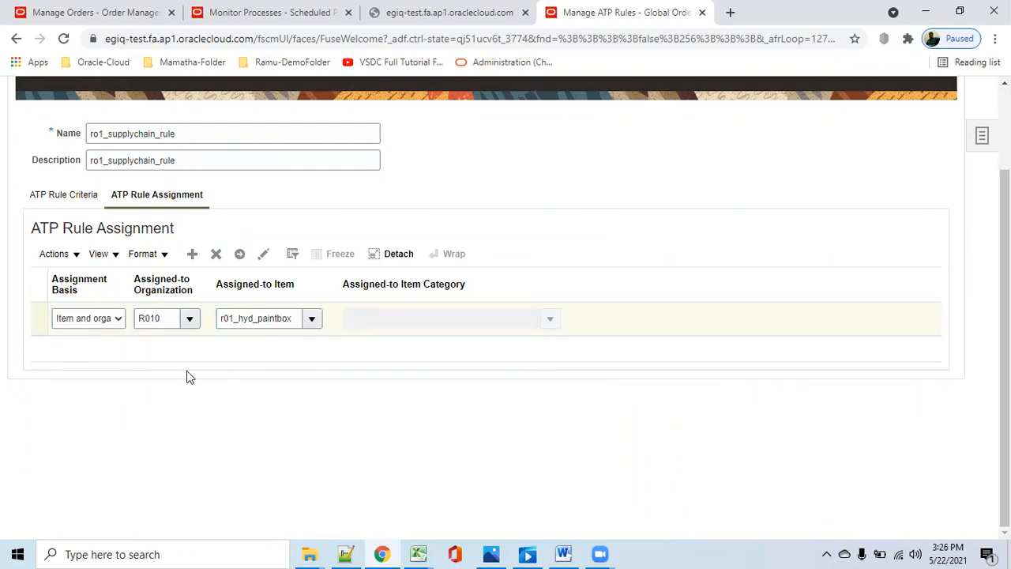
scroll(214, 382, up, 3)
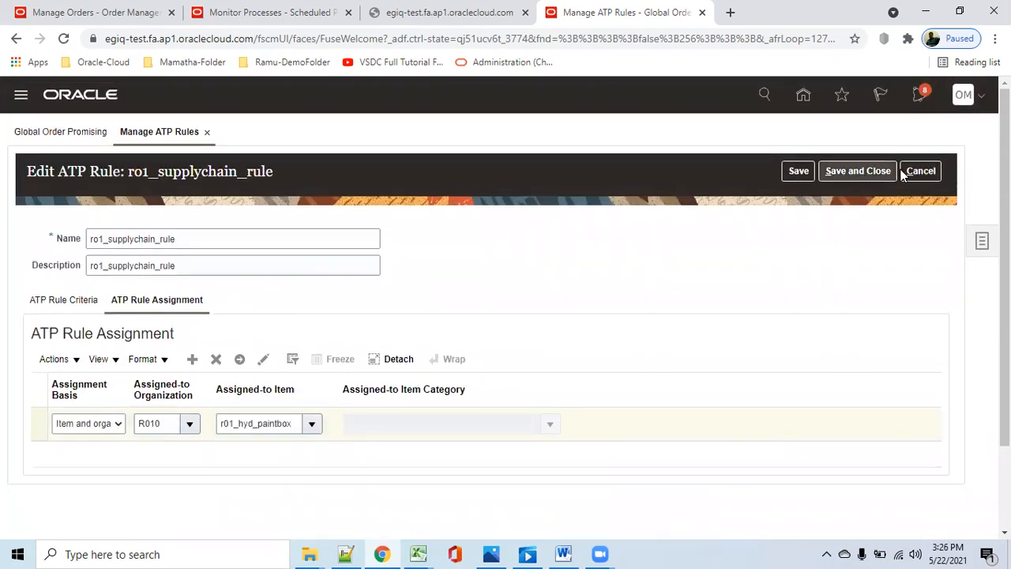
click(920, 170)
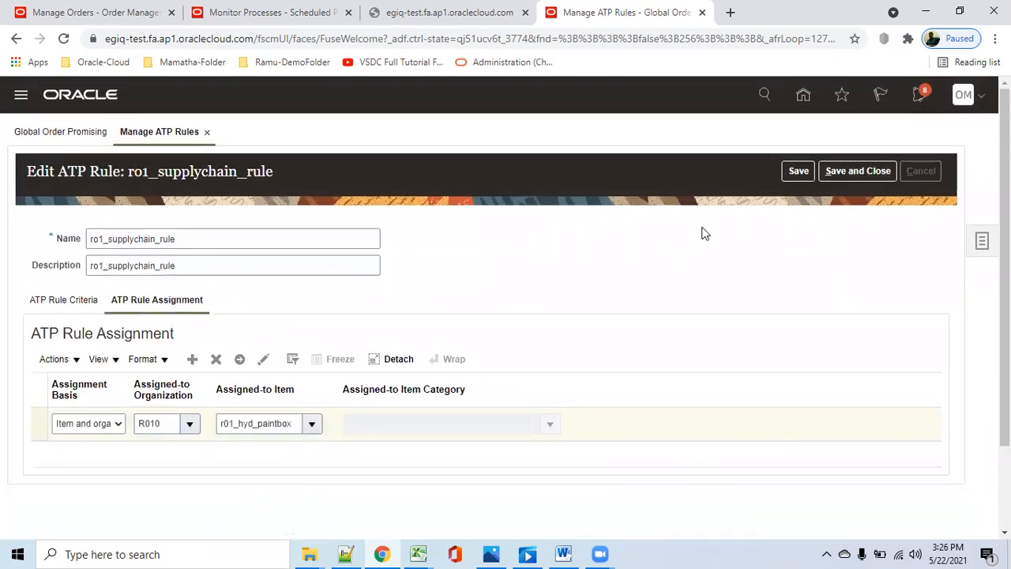
Open the Manage Sourcing Rules task and search the sourcing rules by the name r01_s
click(982, 241)
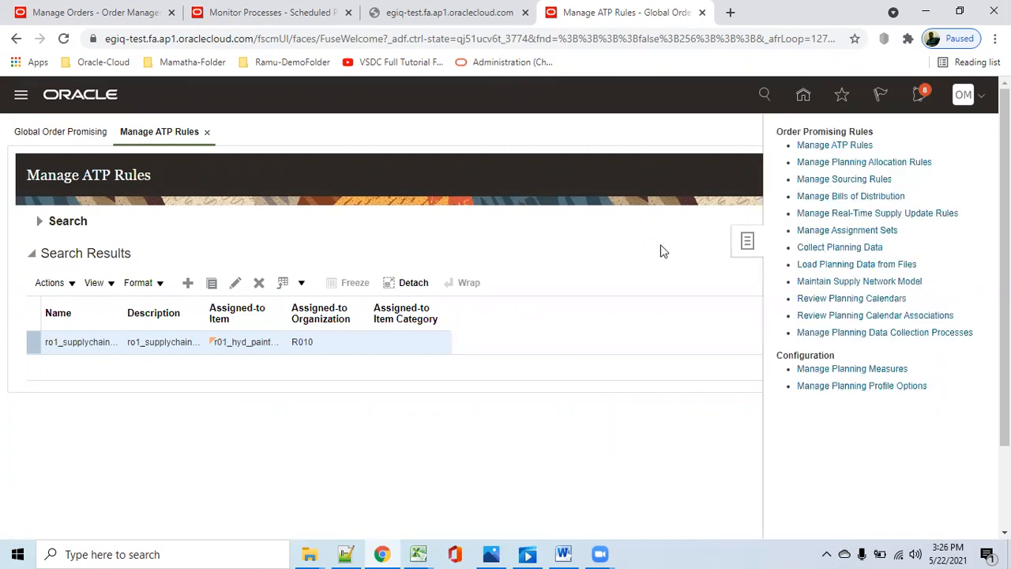
click(861, 180)
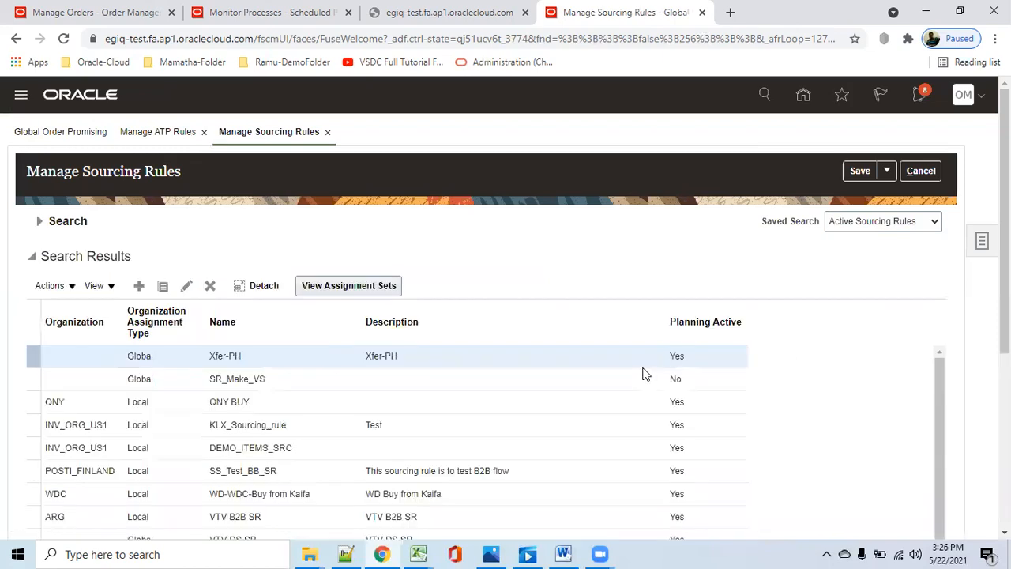
click(61, 227)
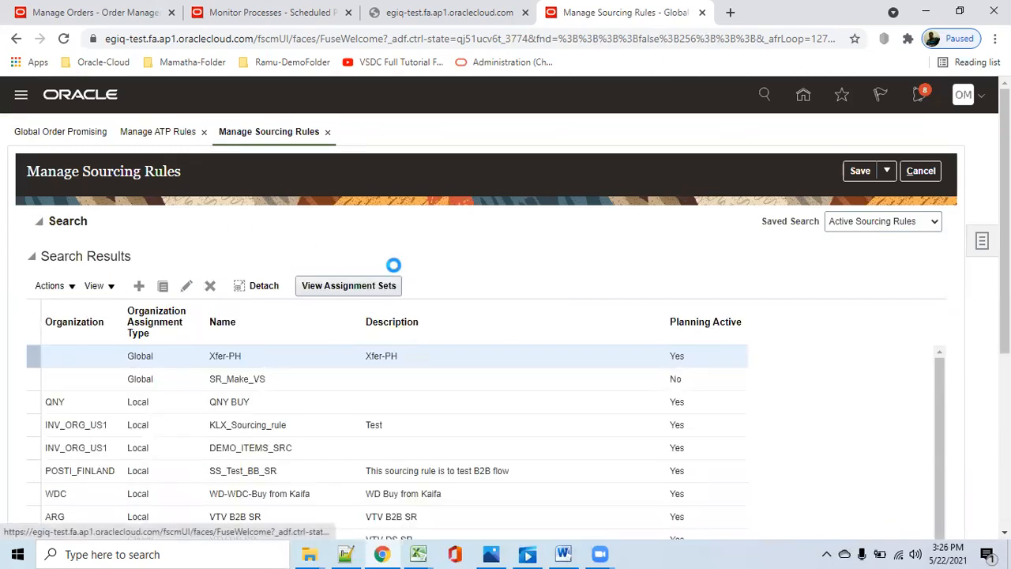
click(336, 250)
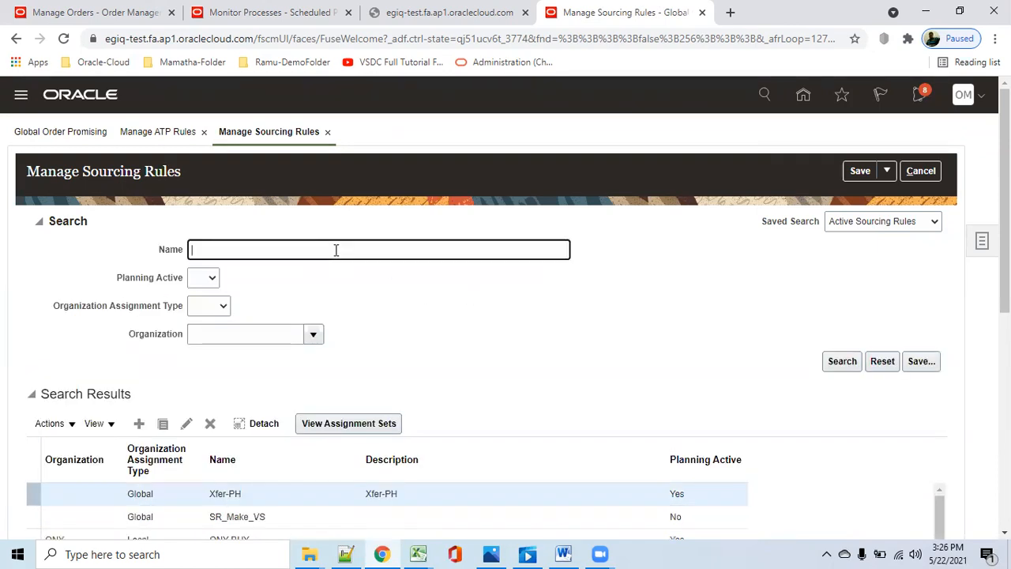
text(r01_s)
click(842, 361)
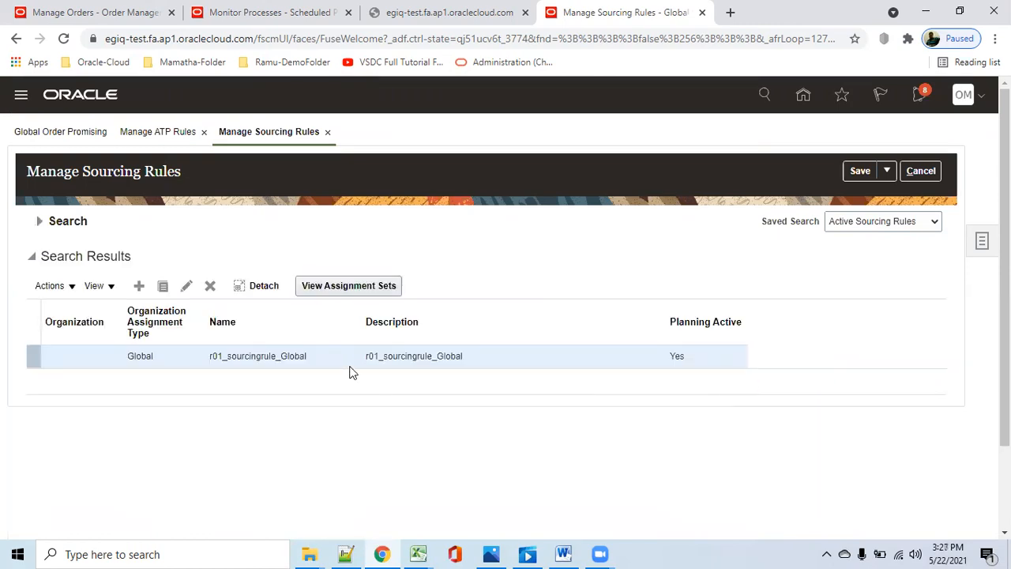
Open r01_sourcingrule_Global, examine its effective dates and sources, and cancel the edit
click(186, 289)
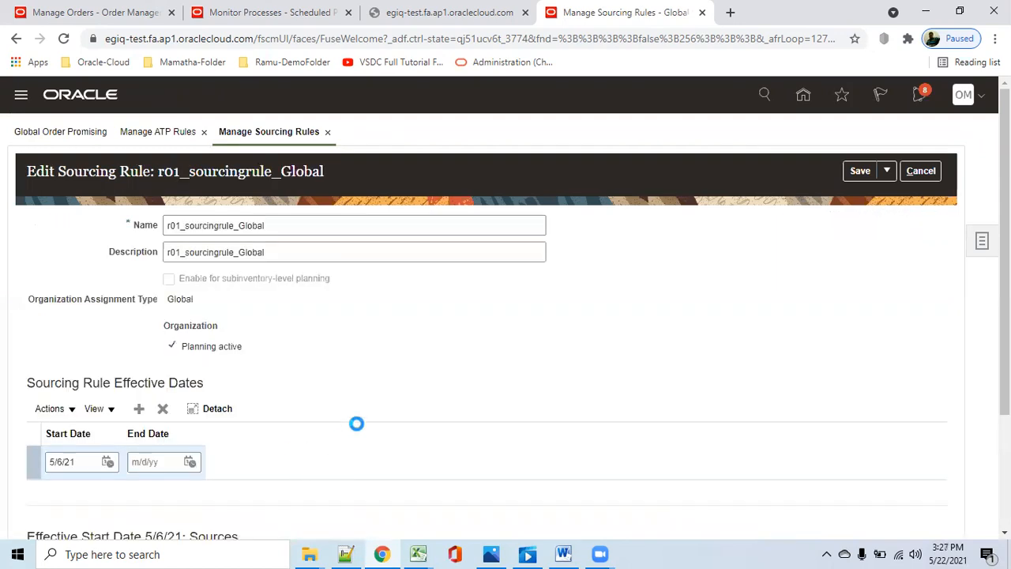
scroll(357, 419, down, 2)
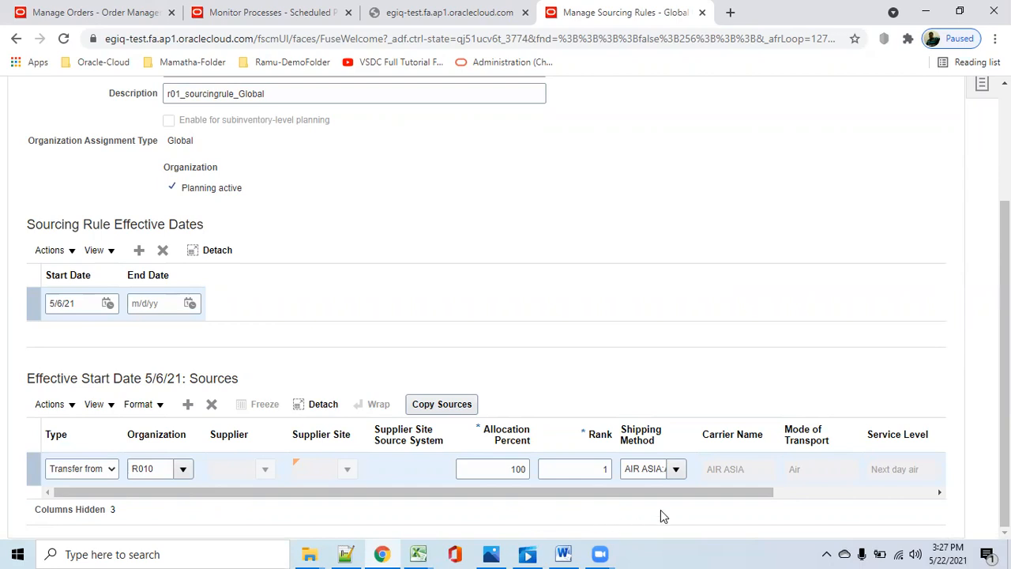
scroll(668, 512, up, 3)
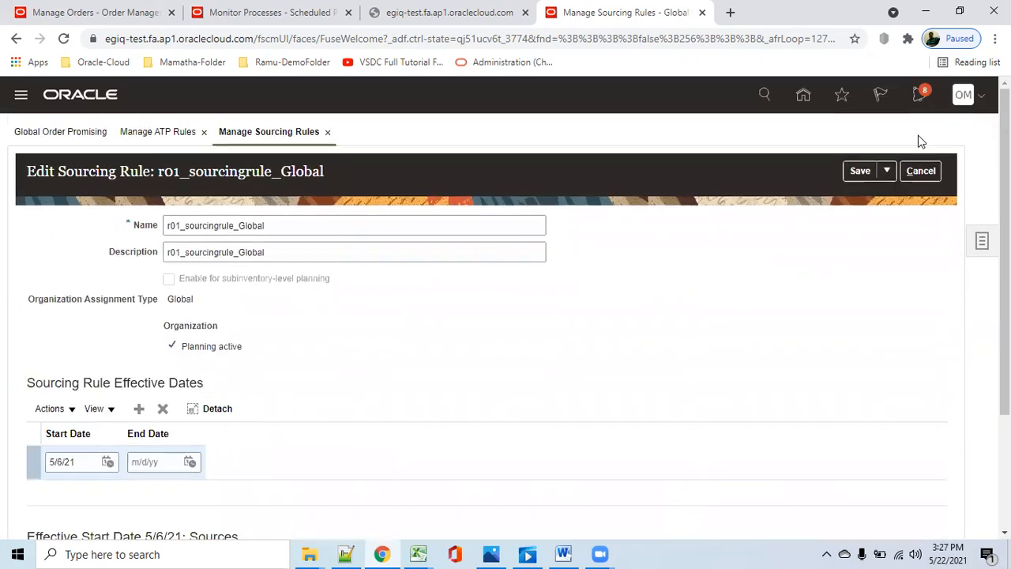
click(921, 170)
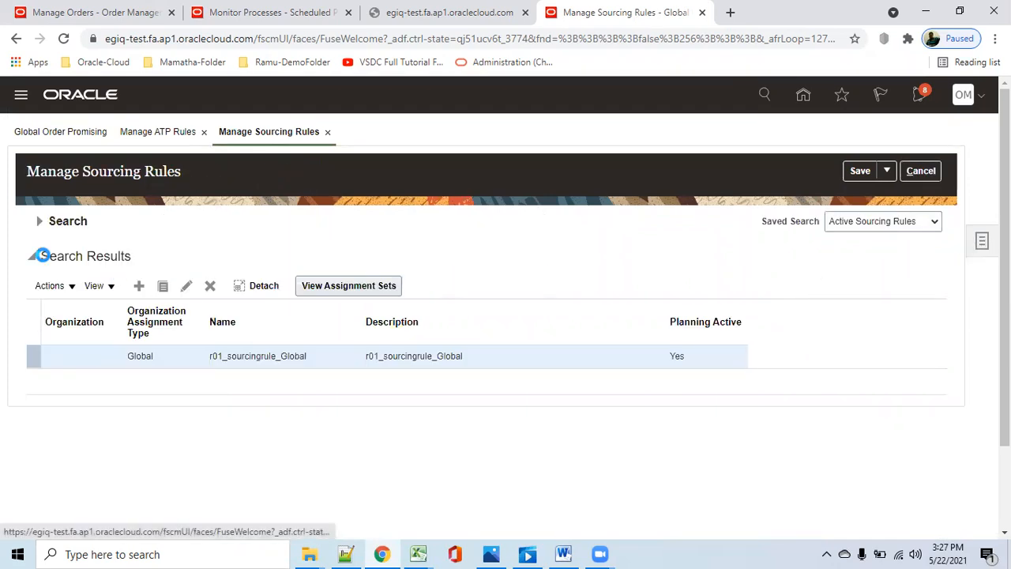
Open the Manage Assignment Sets task and search the assignment sets by the name nuch
click(982, 240)
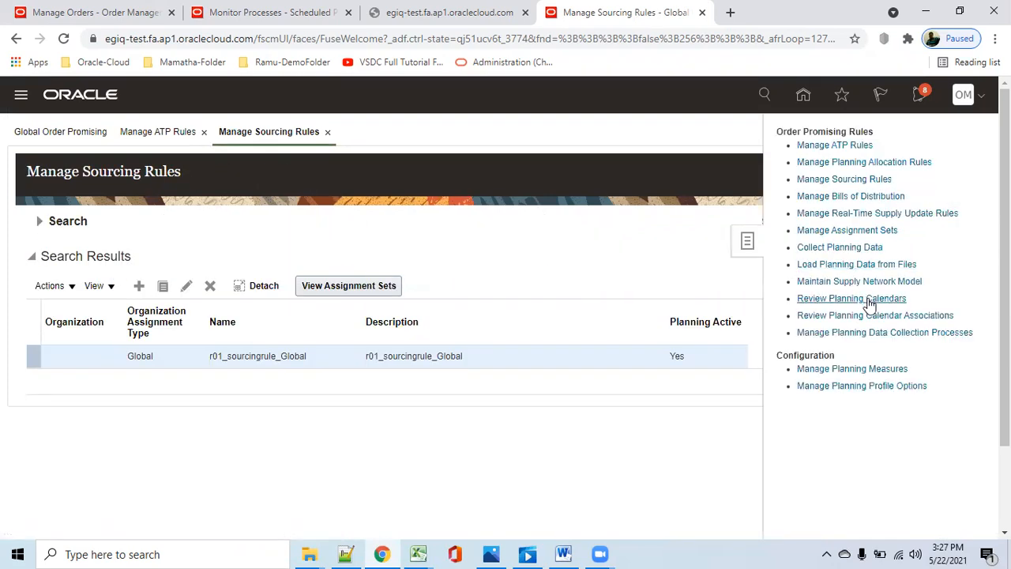
click(865, 235)
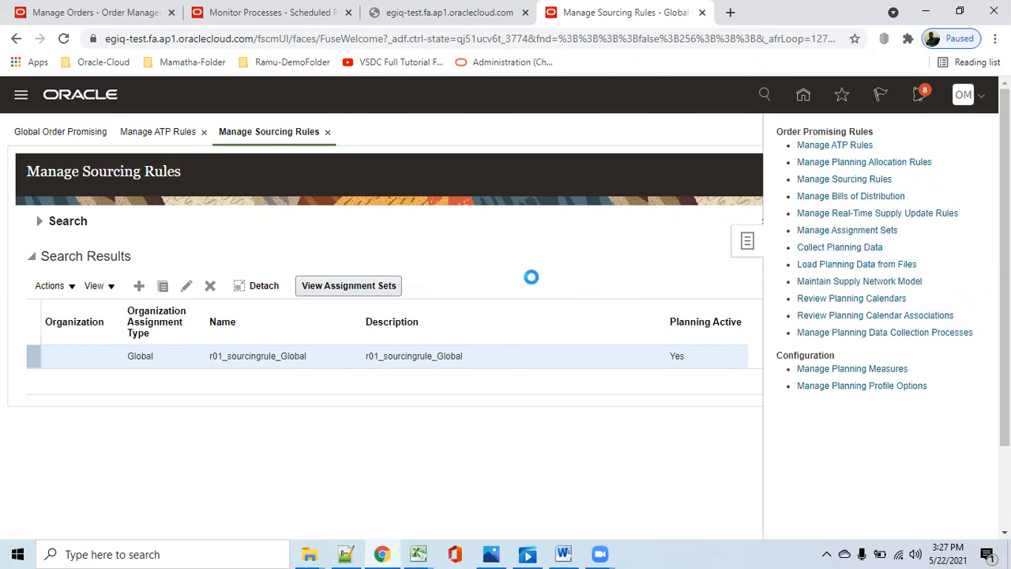
click(200, 249)
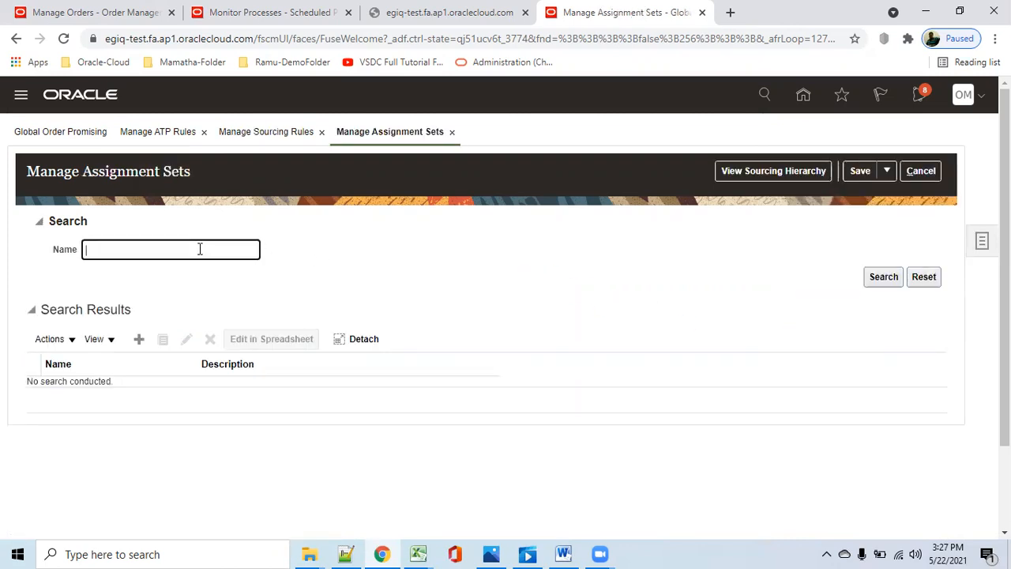
text(nuch)
click(884, 280)
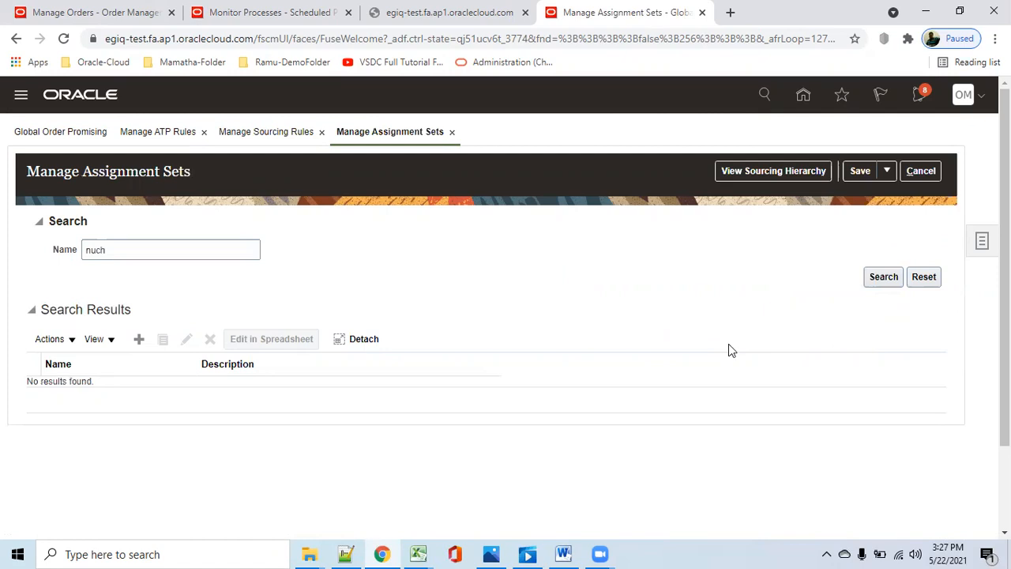
Search the assignment sets by the name NU and open the NUCOR Assignment Set for editing
drag(124, 251, 28, 257)
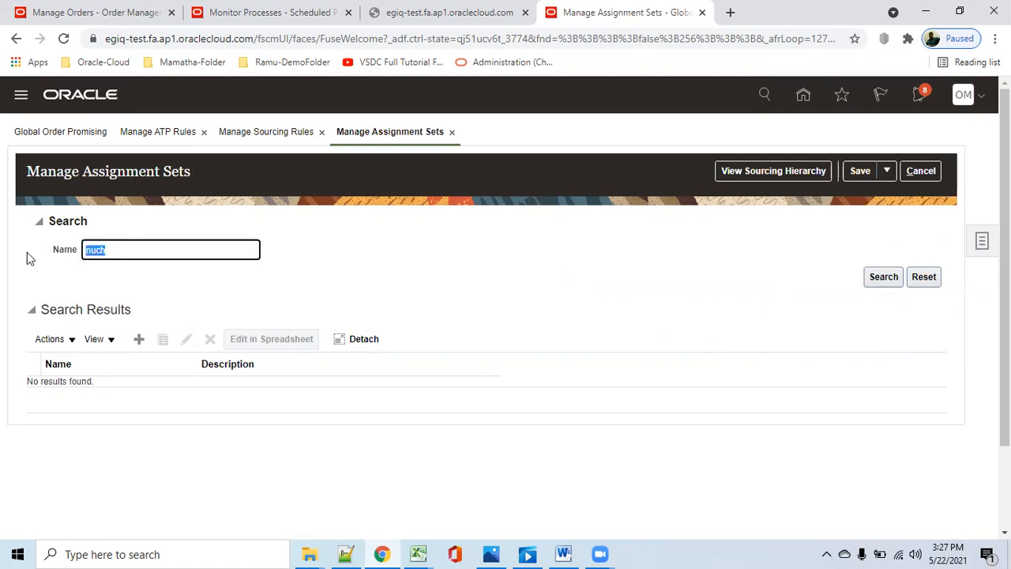
text(NU)
click(883, 278)
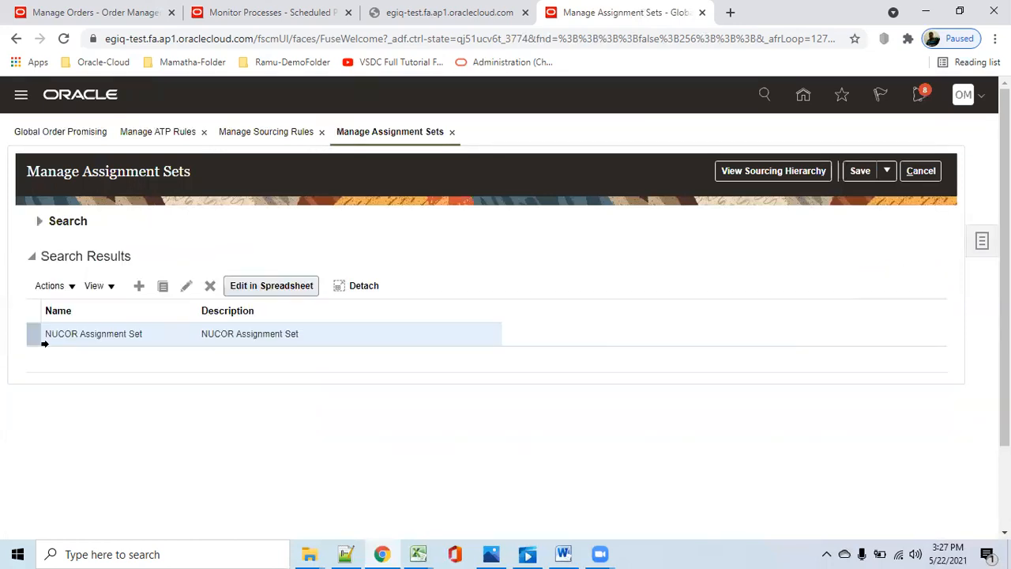
click(187, 285)
Filter the sourcing assignments by organization r010 to examine their items and sourcing rules, and cancel out of Manage Assignment Sets
click(170, 397)
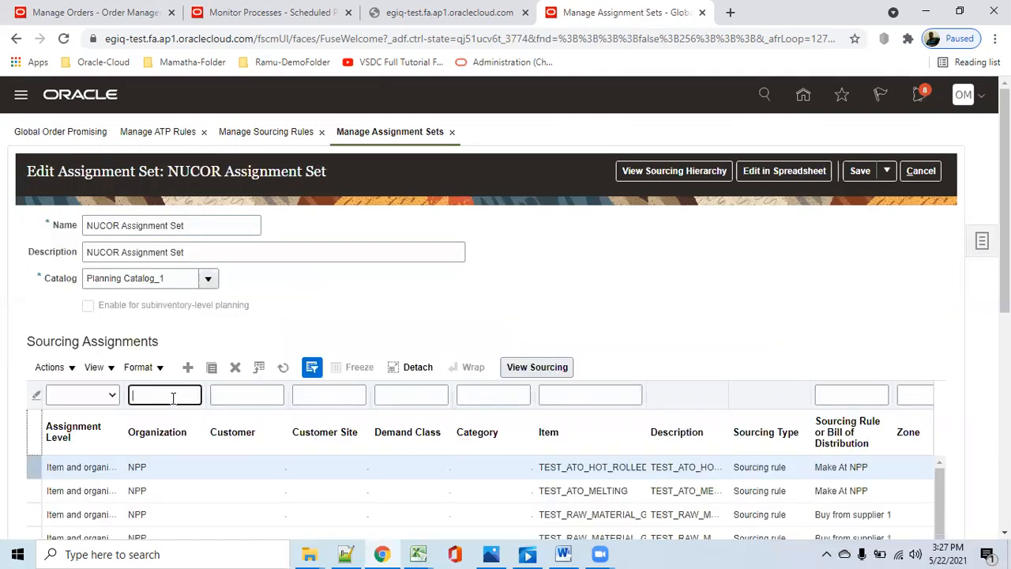
text(r010)
key(Return)
scroll(643, 383, down, 1)
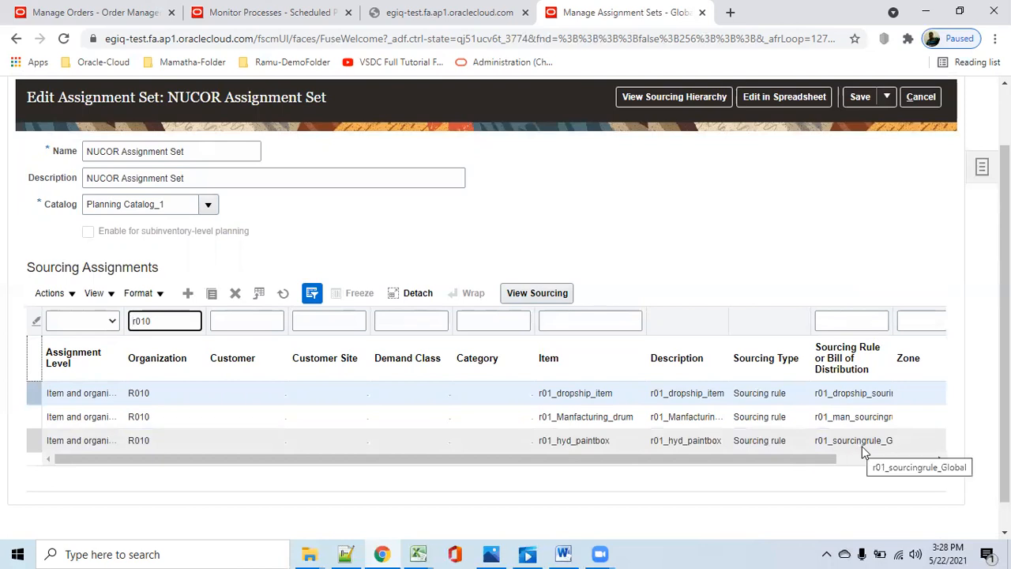
scroll(664, 243, up, 1)
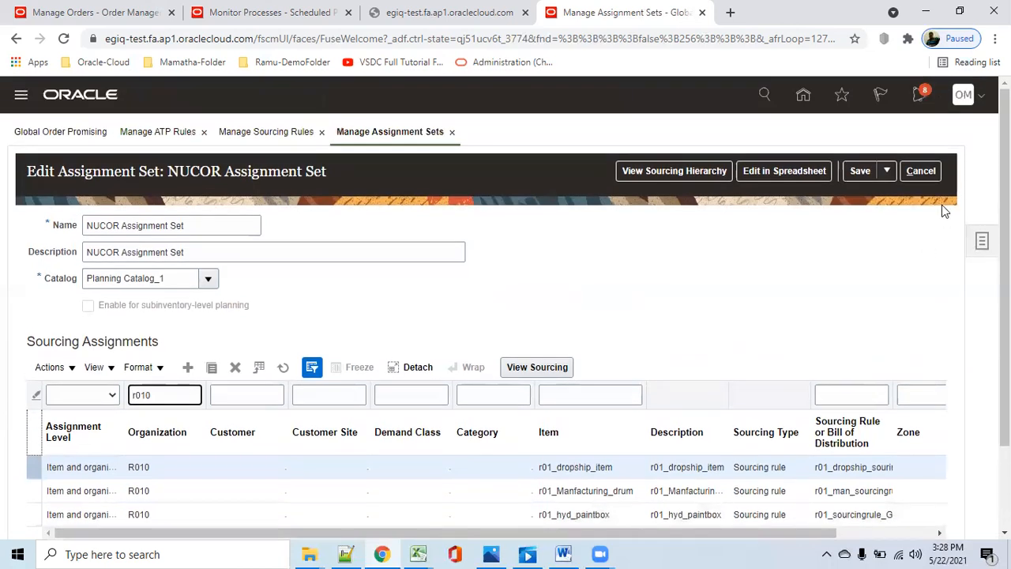
click(918, 172)
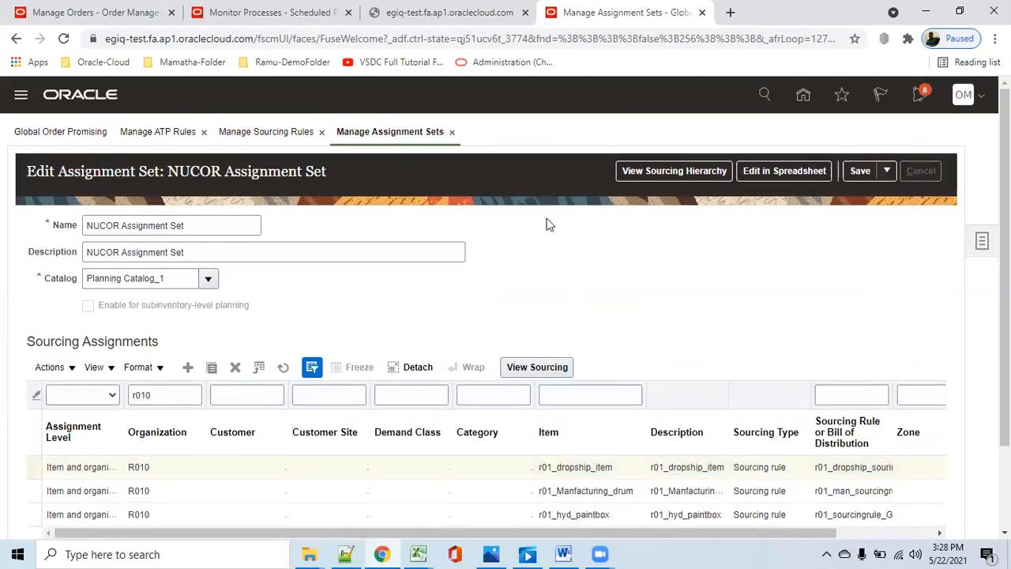
click(920, 171)
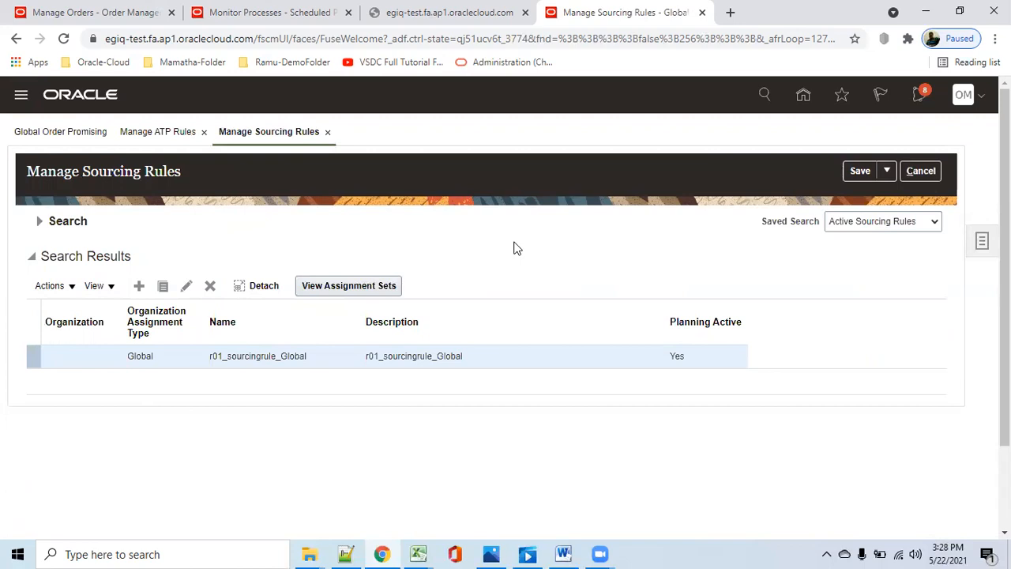
click(980, 247)
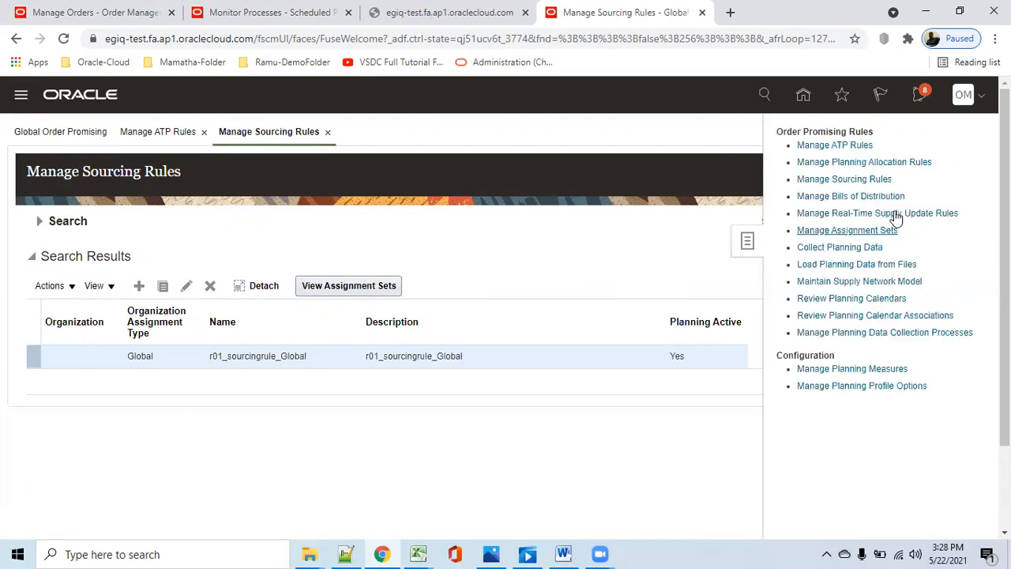
click(647, 147)
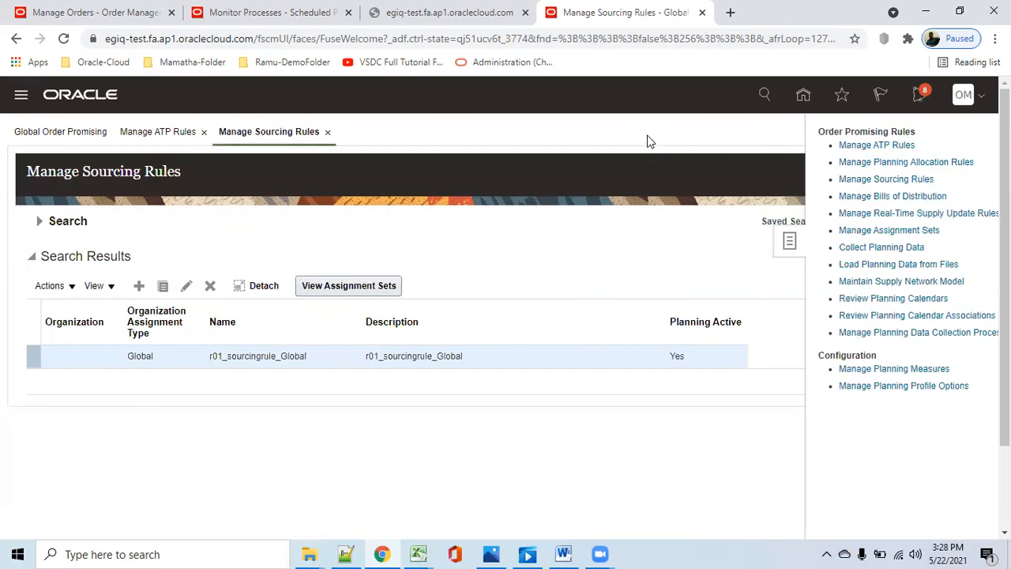
Go from the home page to Plan Inputs under Supply Chain Planning and open the Collect Planning Data task
click(801, 99)
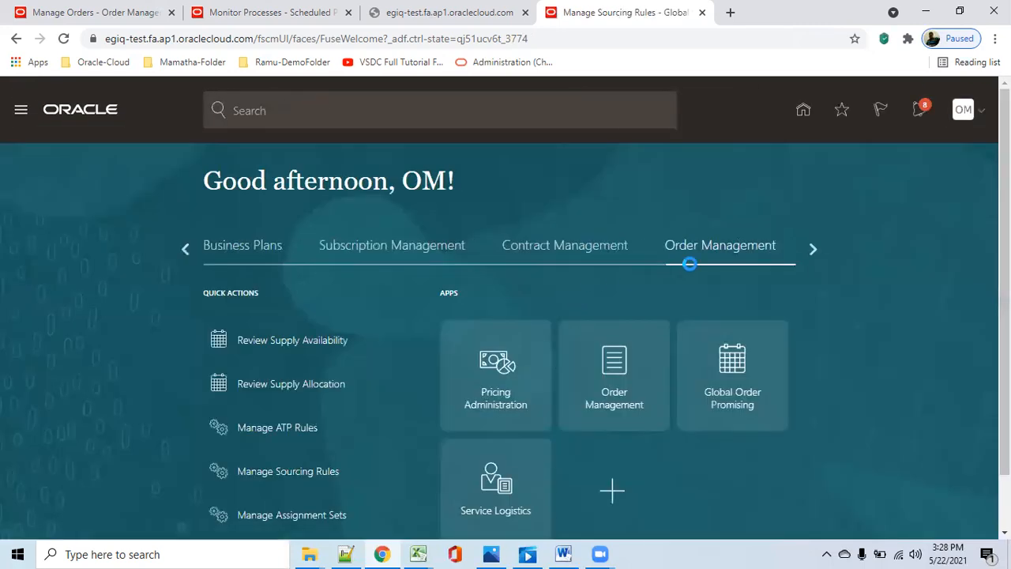
click(187, 250)
click(816, 247)
click(816, 248)
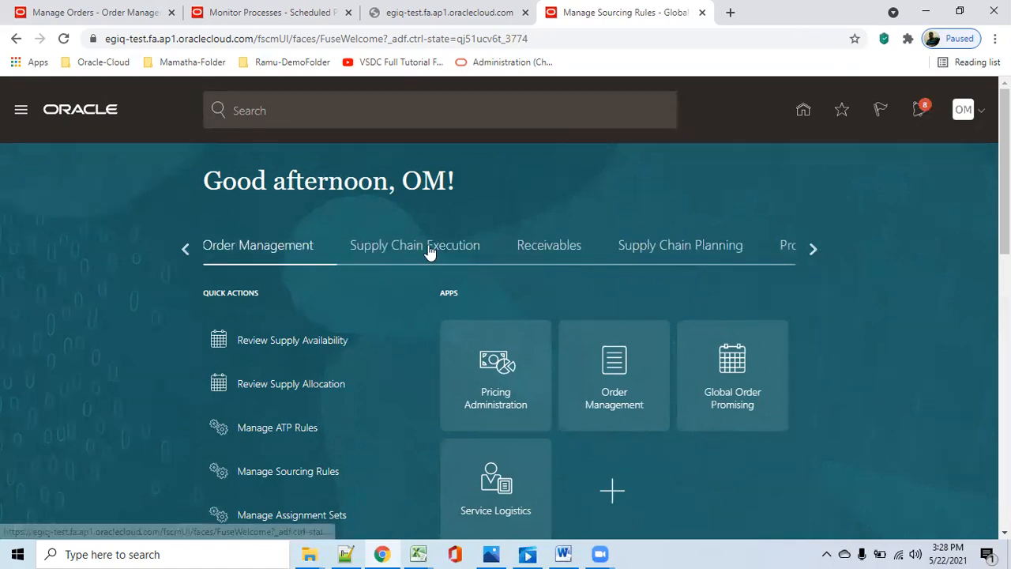
click(675, 250)
click(511, 397)
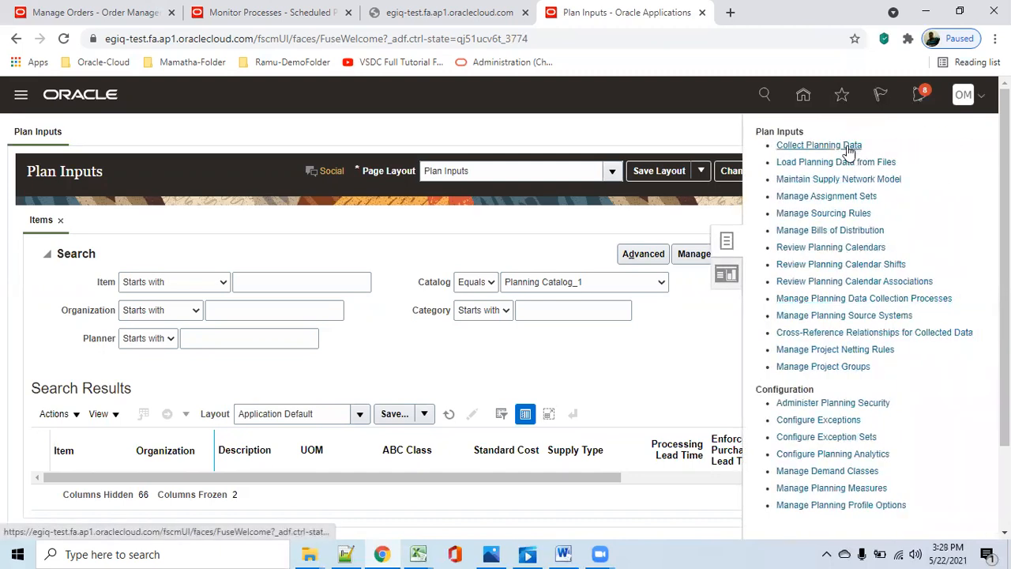
click(840, 147)
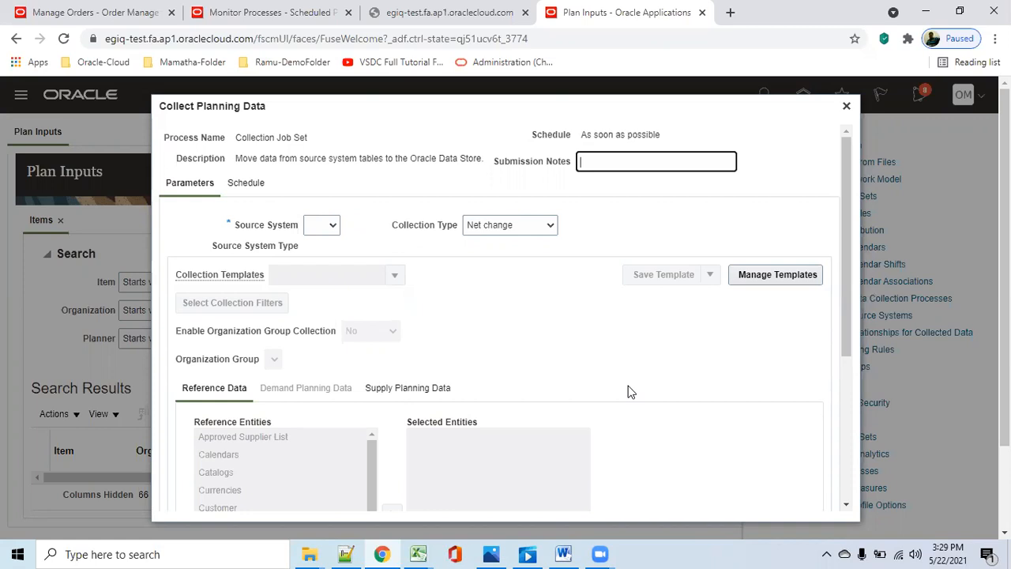
Set the source system to OPS and add Items and Order Orchestration Reference Objects to the selected reference entities
click(333, 226)
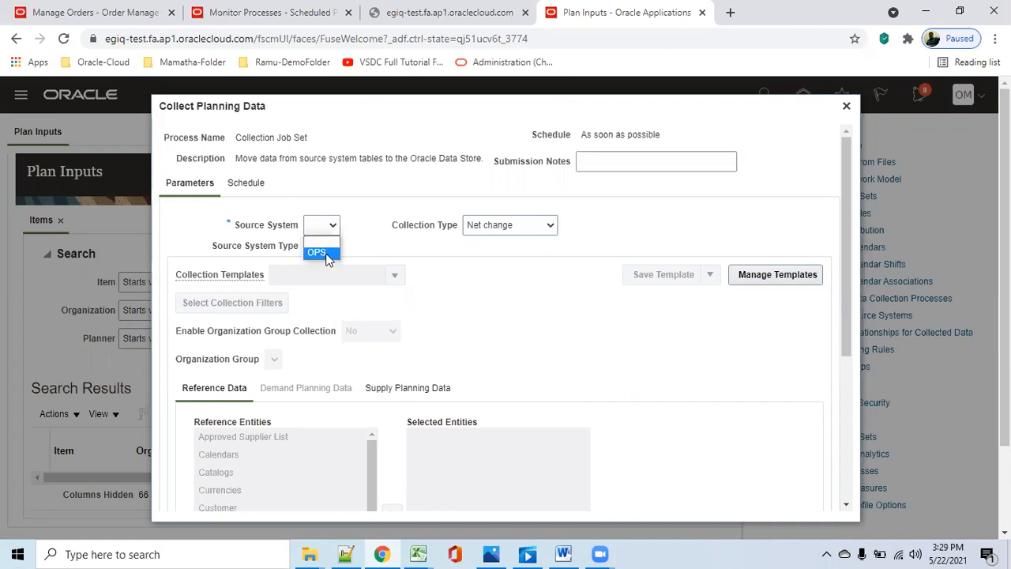
click(330, 254)
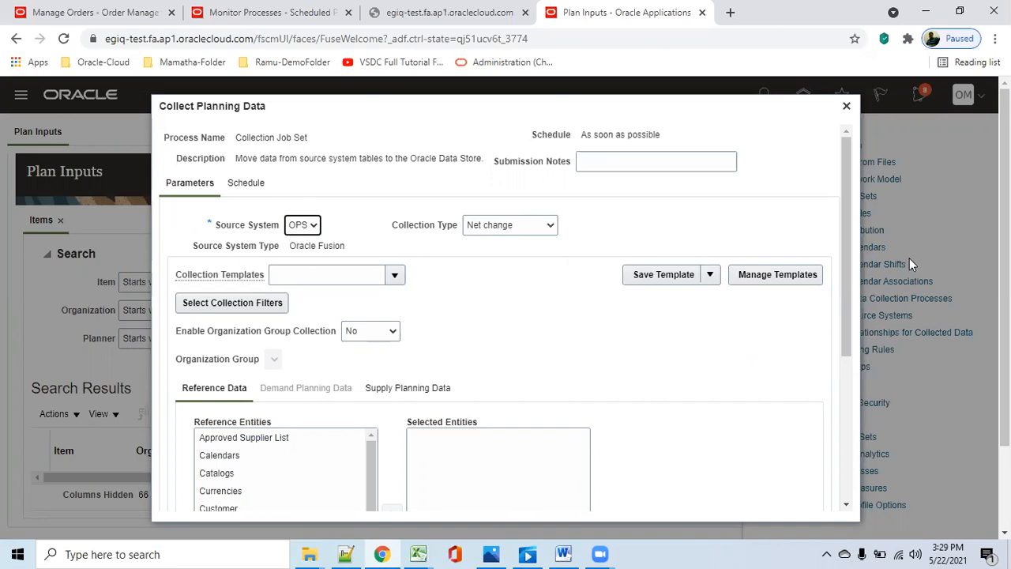
drag(848, 225, 865, 357)
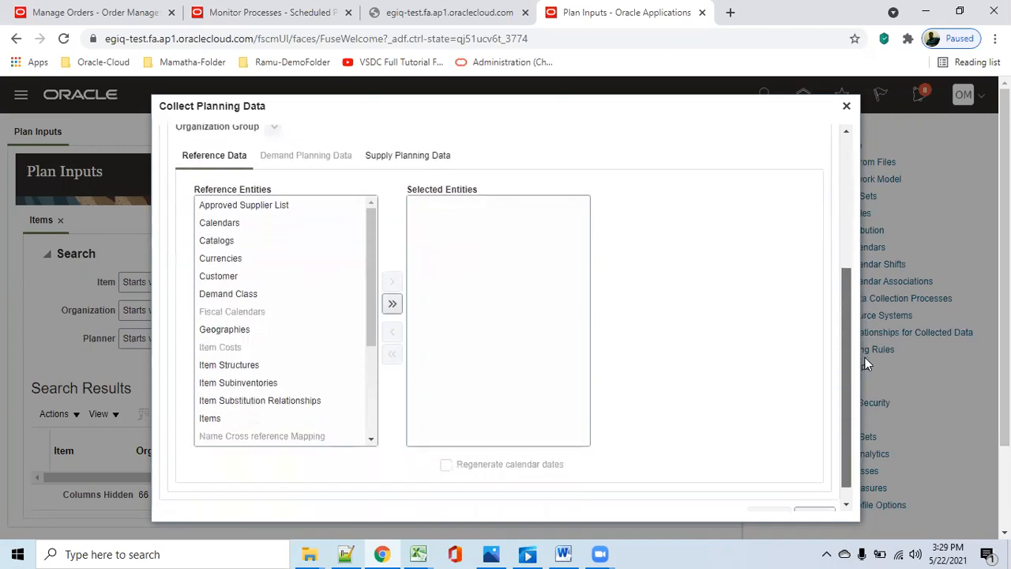
click(245, 420)
click(392, 280)
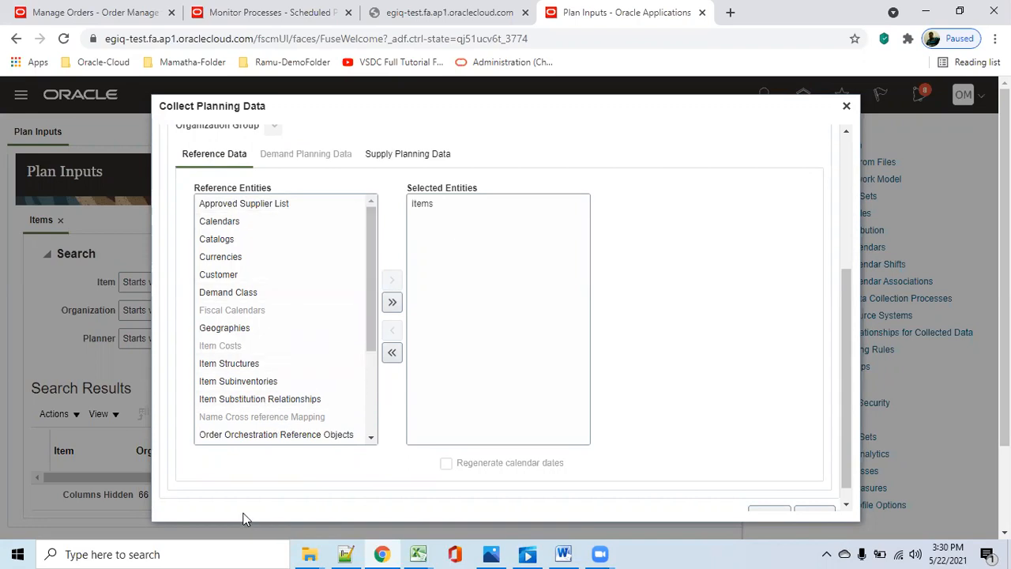
click(291, 436)
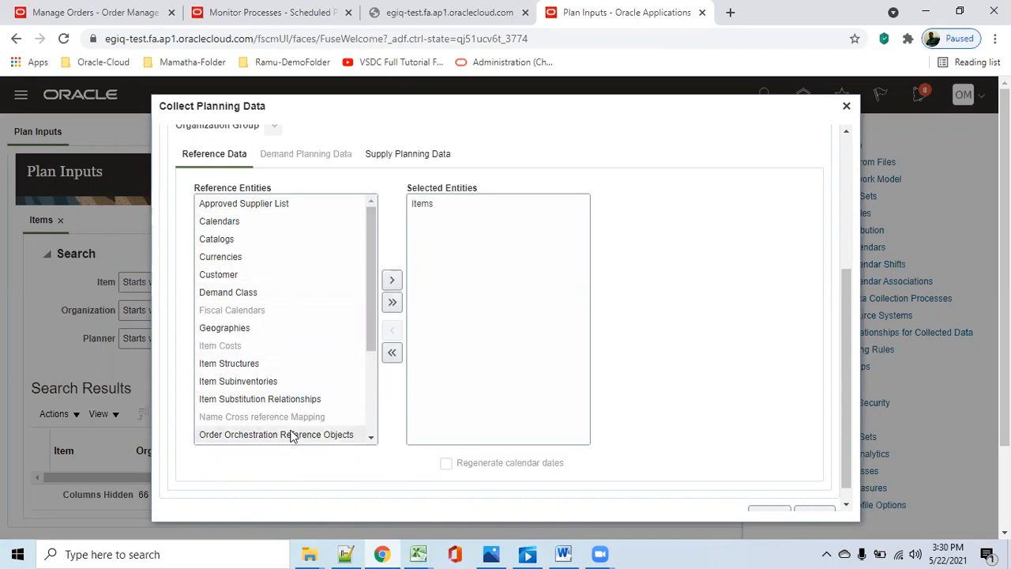
click(392, 280)
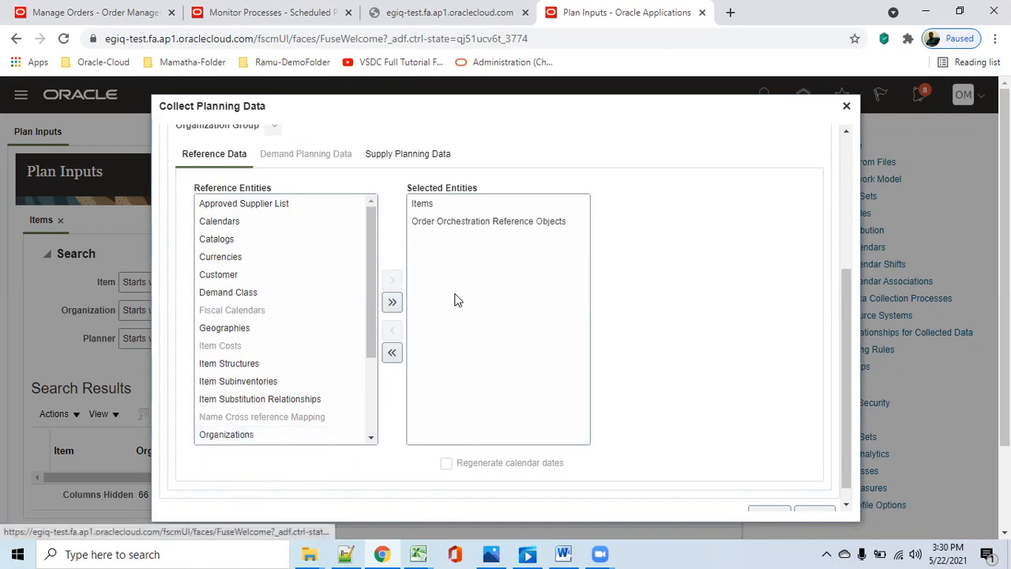
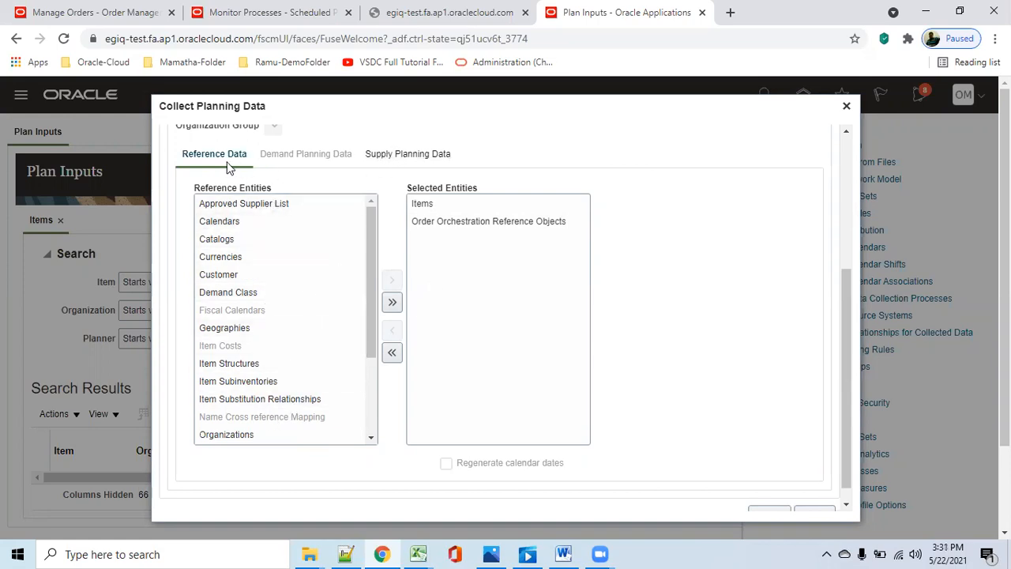
Show the supply planning entities available for the planning data collection
click(429, 156)
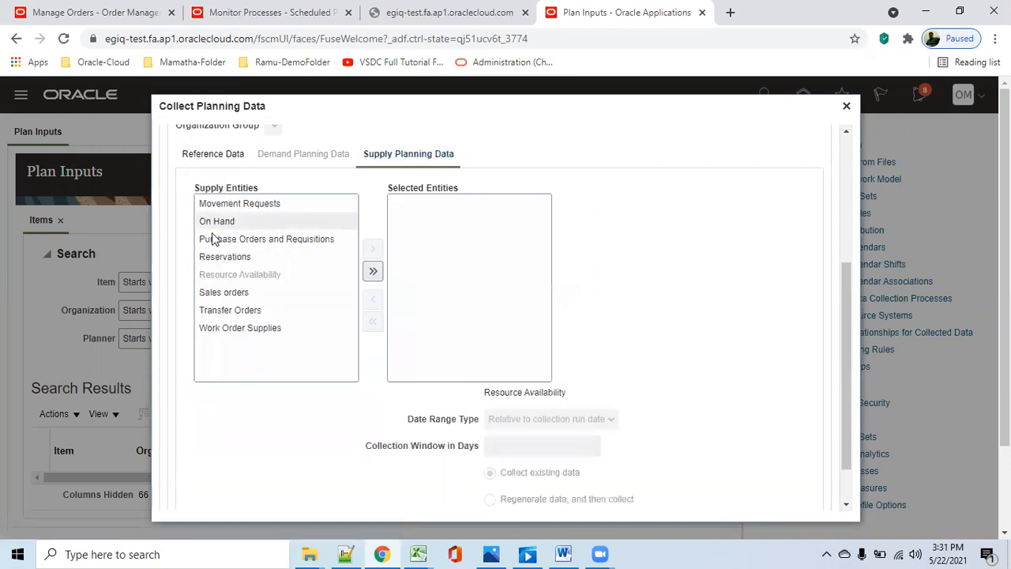
Select the On Hand entity among the supply entities for the planning data collection
click(220, 228)
click(256, 242)
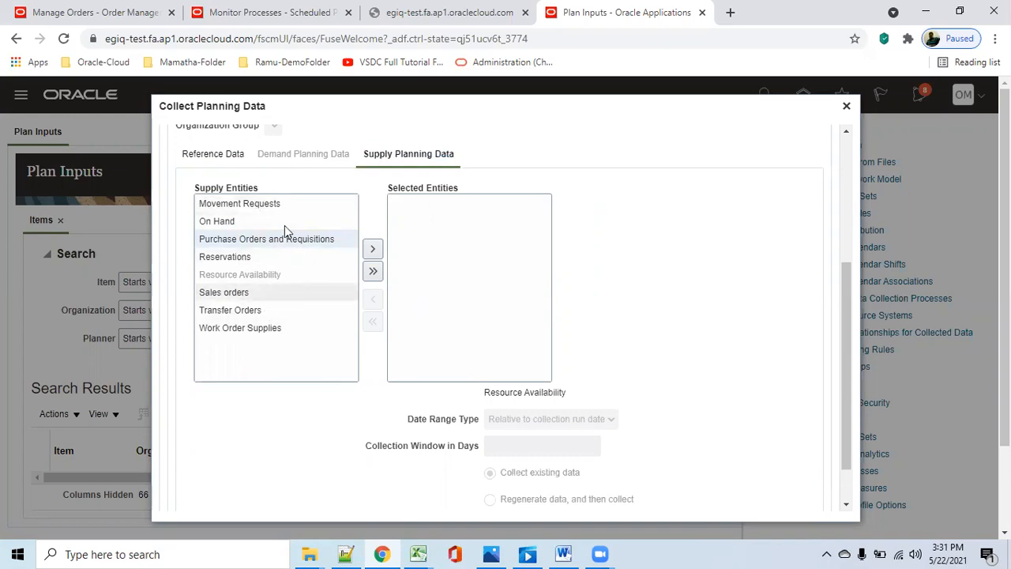
click(228, 226)
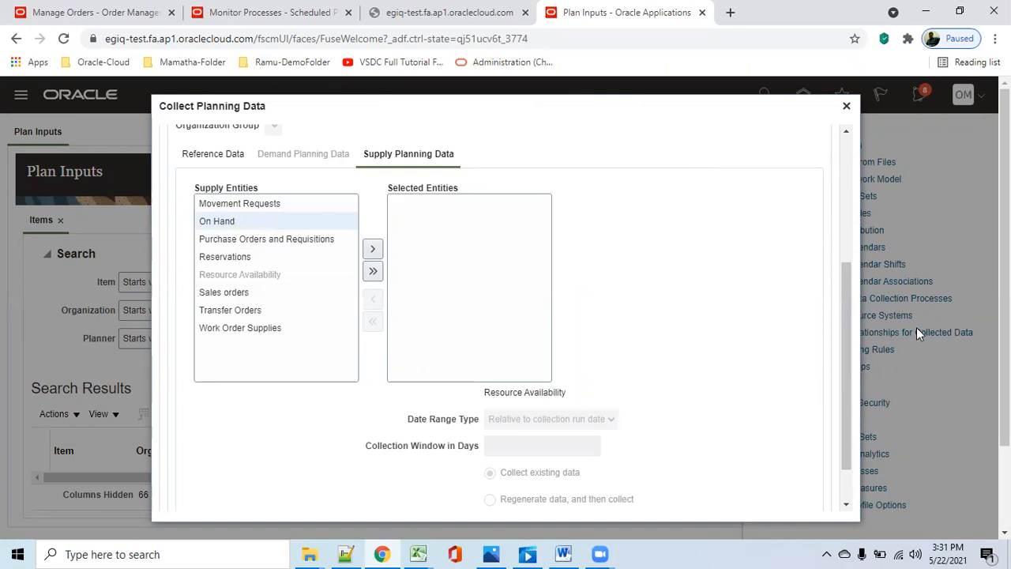
Set the collection type to Targeted and review the reference entities offered for it
drag(850, 299, 836, 184)
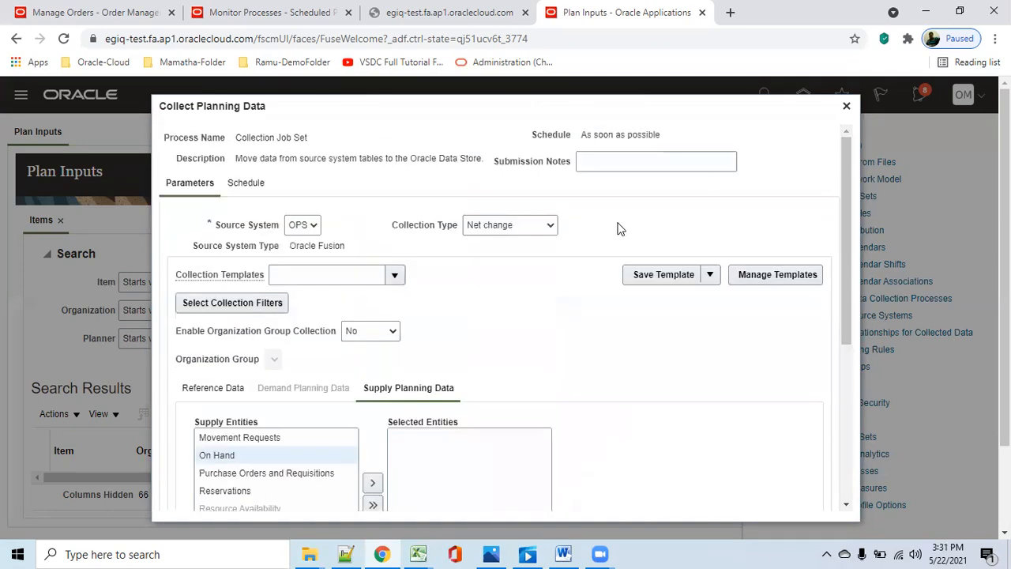
click(550, 229)
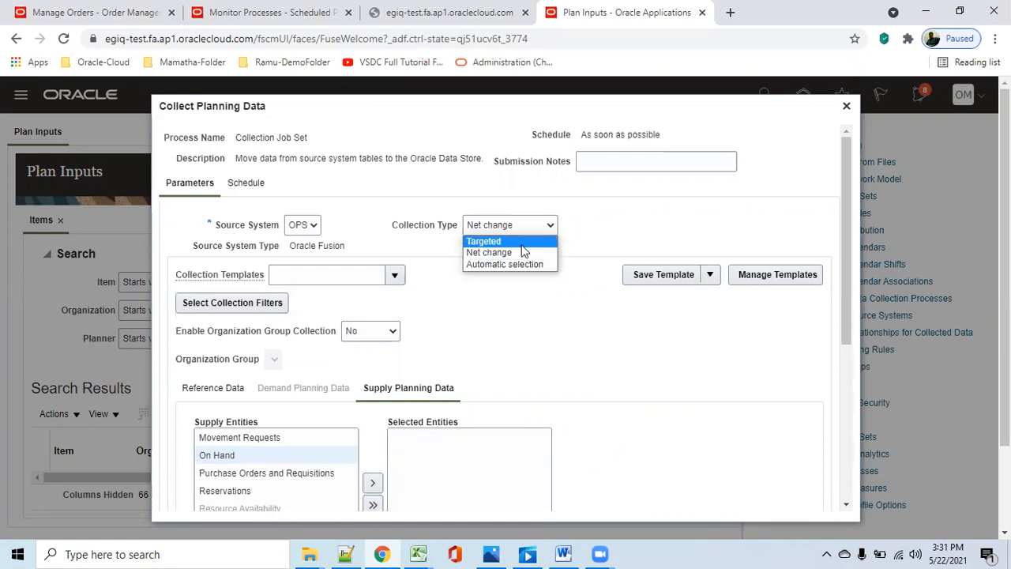
click(523, 241)
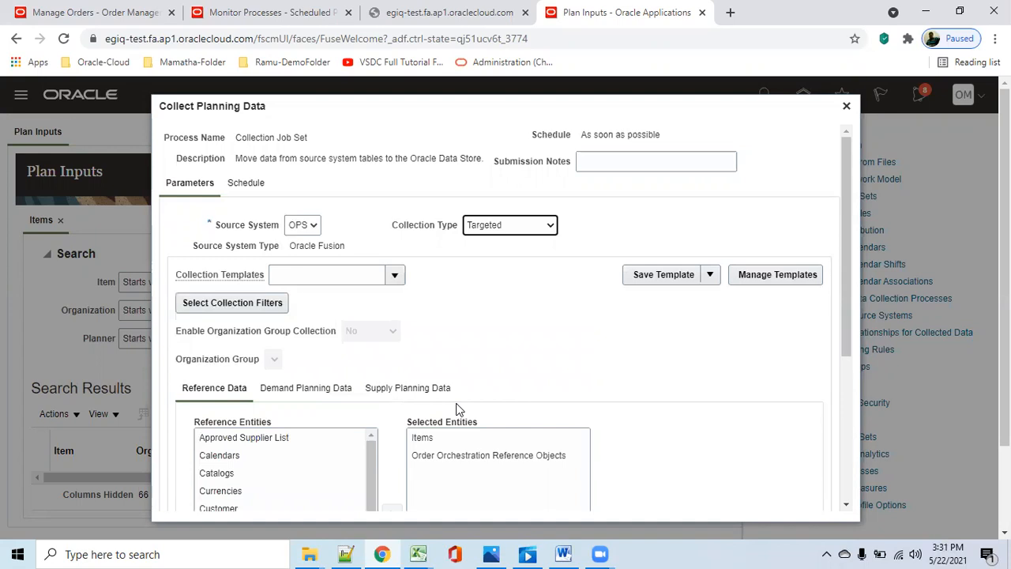
scroll(644, 436, down, 2)
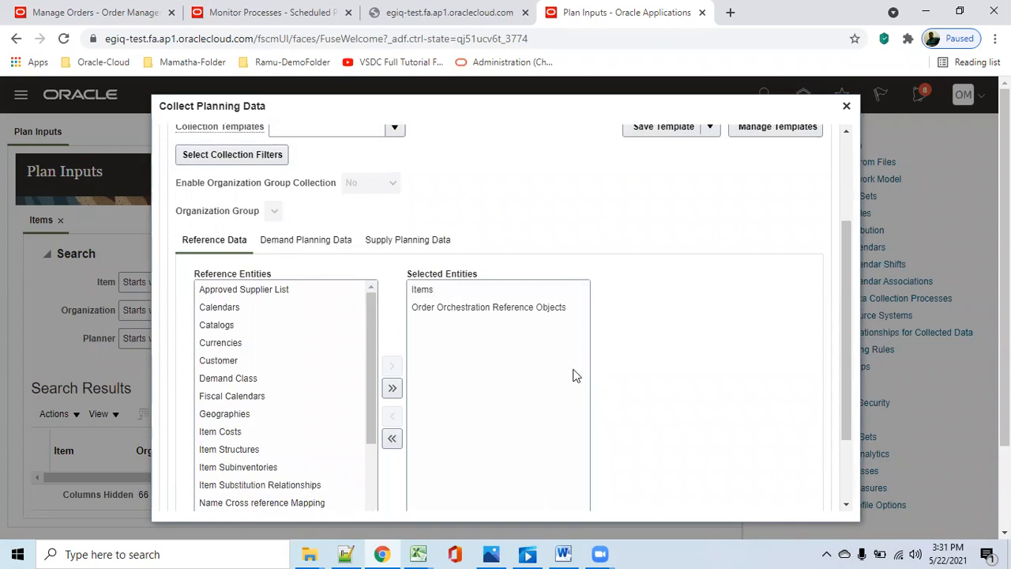
scroll(575, 376, up, 2)
Set the collection type back to Net change, and close Collect Planning Data and the task list without submitting
click(552, 225)
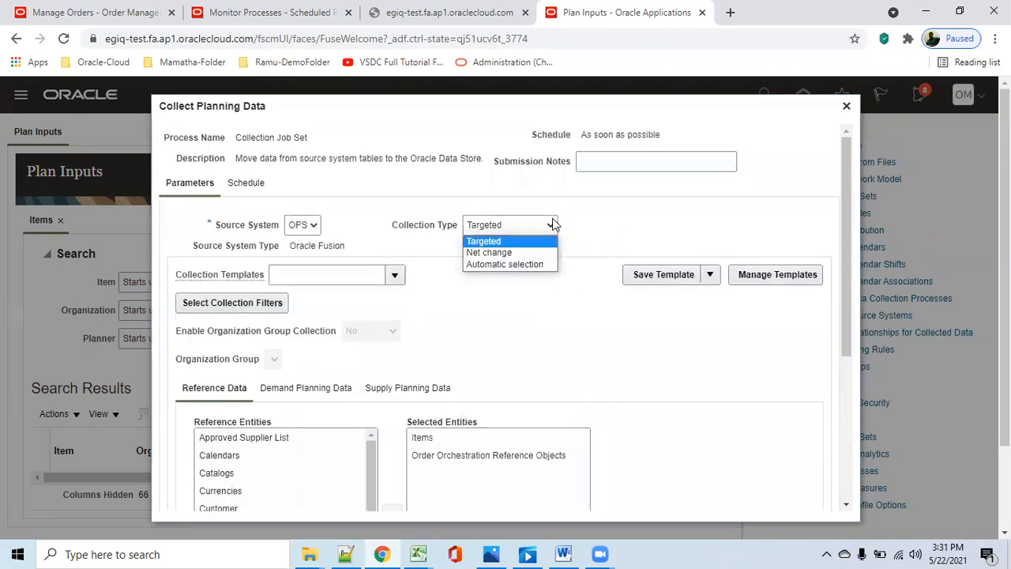
click(531, 253)
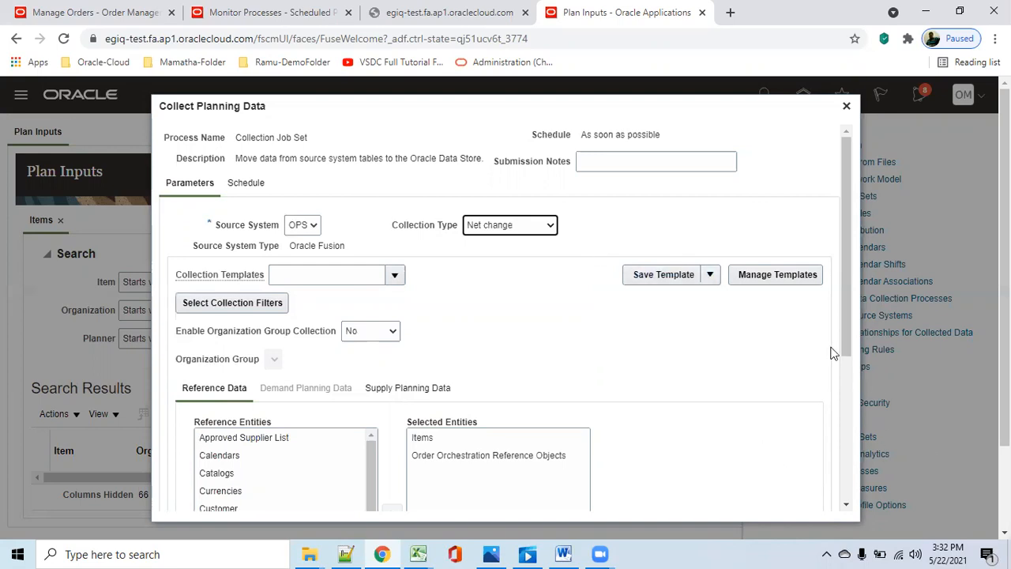
scroll(847, 343, down, 3)
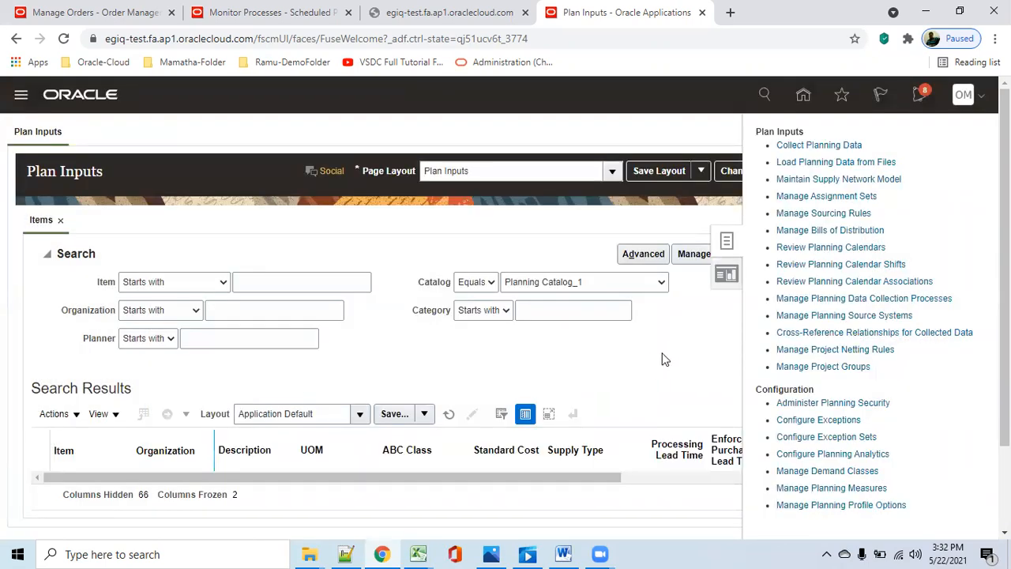
click(665, 360)
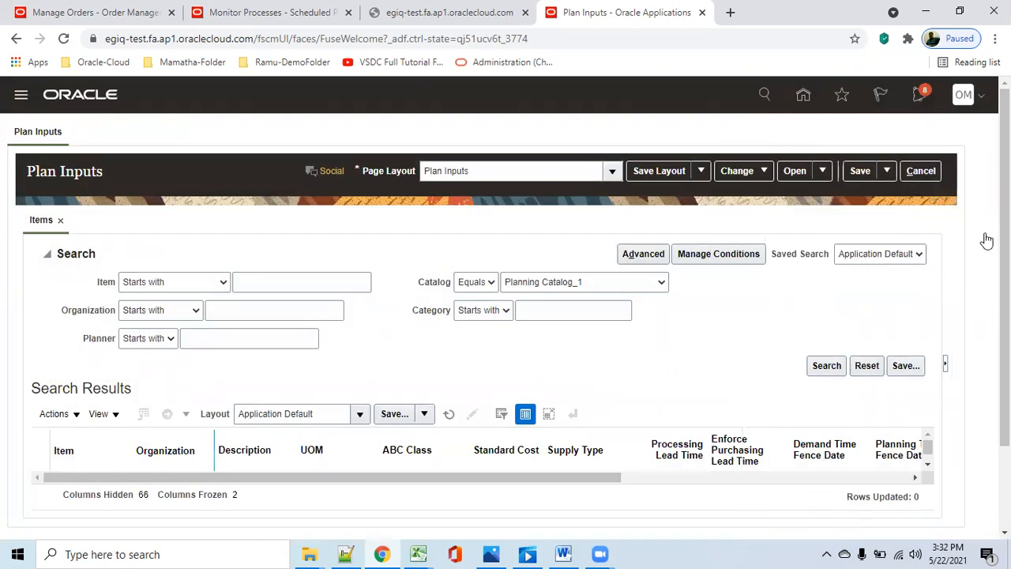
Return to the home page and open Scheduled Processes from the Tools group
click(803, 96)
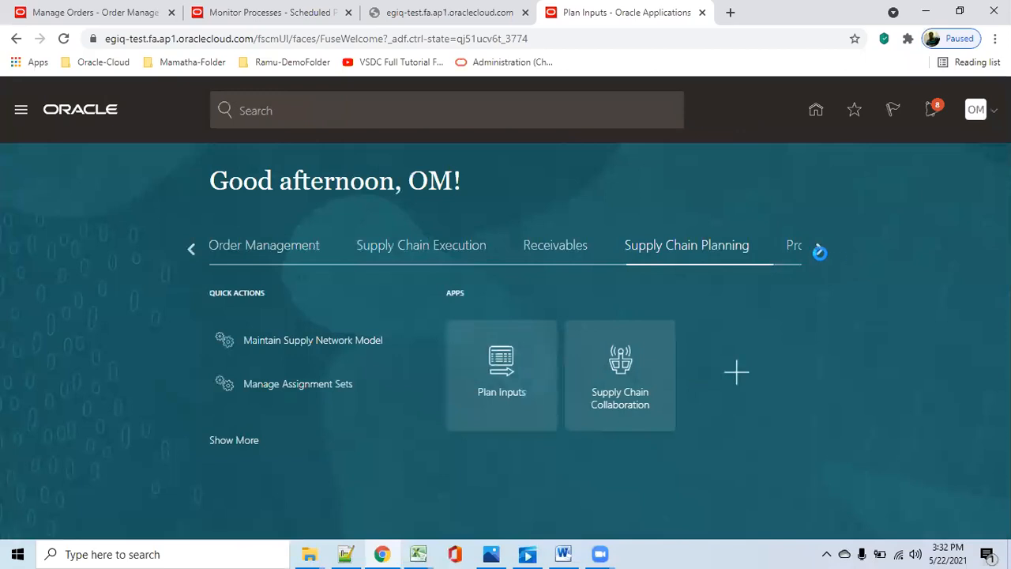
click(812, 247)
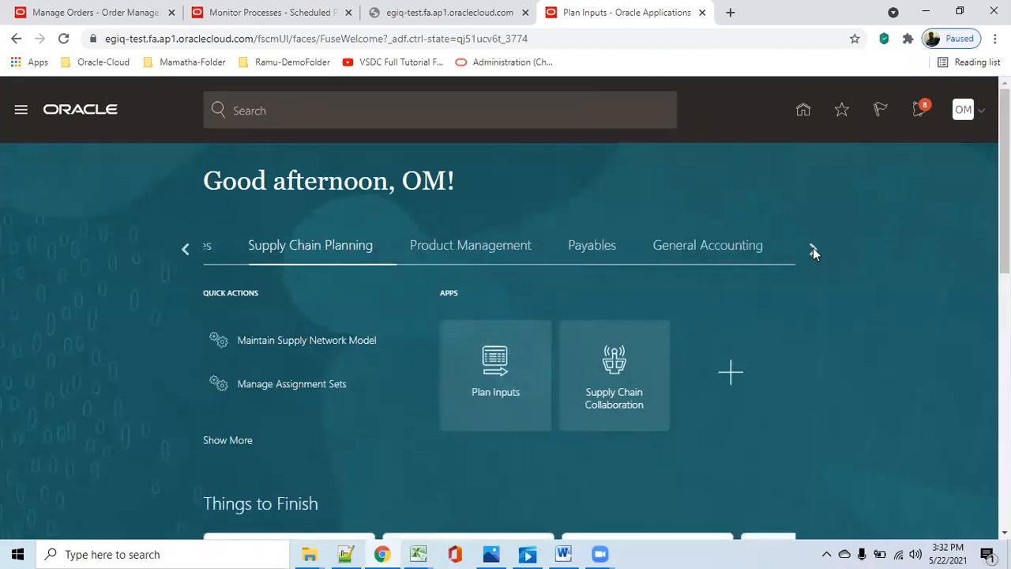
click(814, 252)
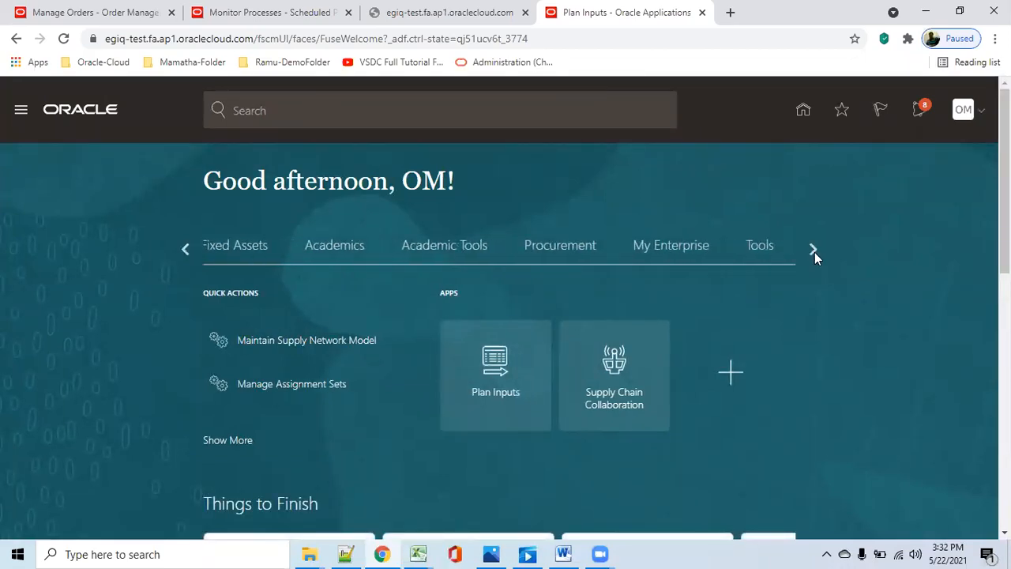
click(757, 247)
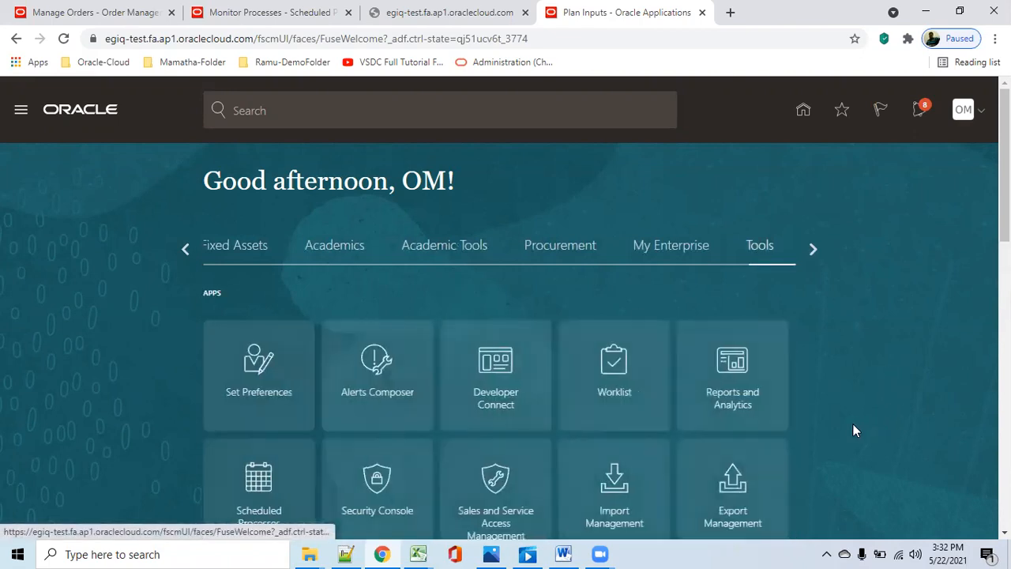
scroll(866, 437, down, 1)
click(263, 444)
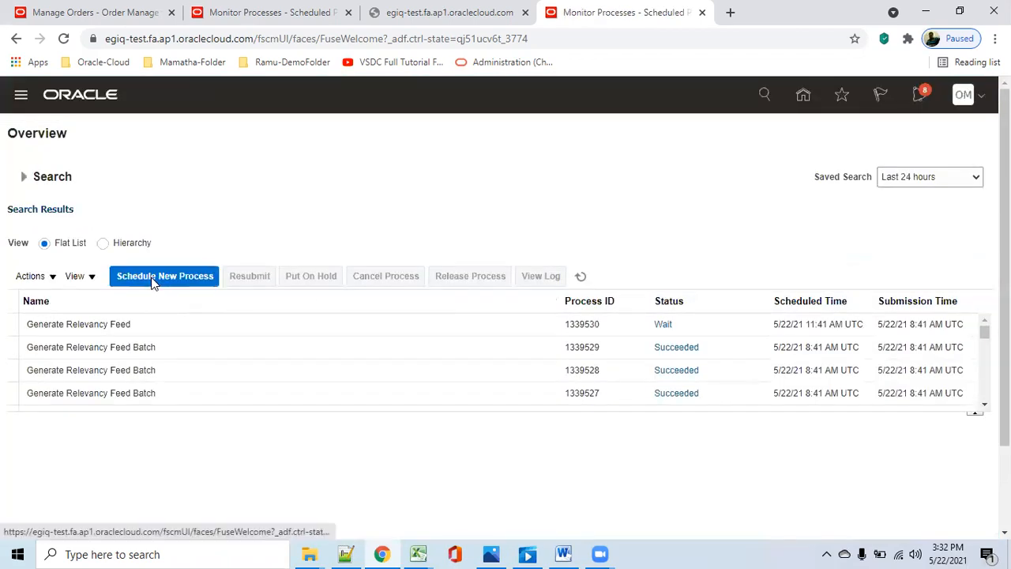
Start a new scheduled job, search for "Refresh and start", and choose Refresh and Start the Order Promising Server
click(153, 278)
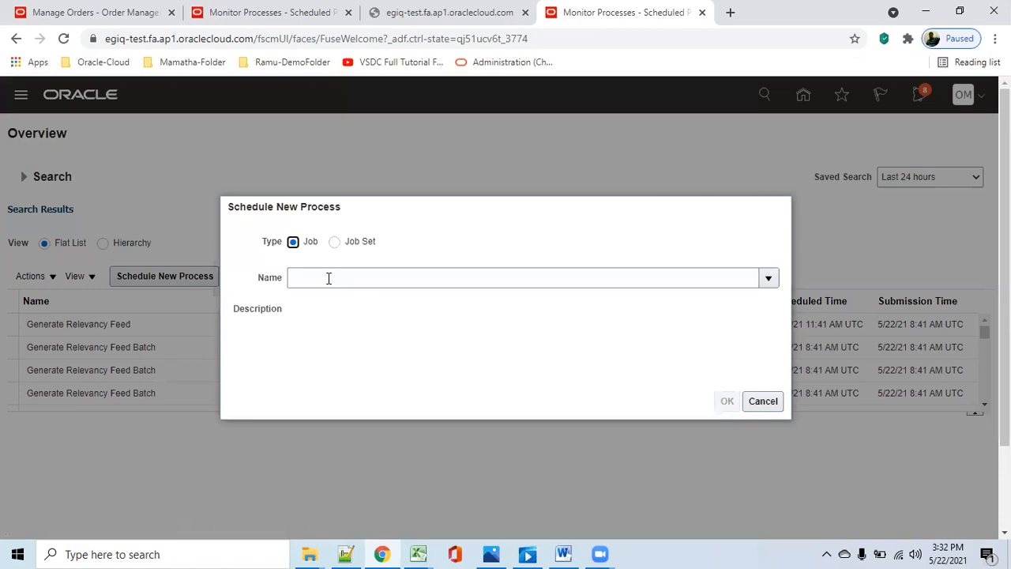
click(329, 277)
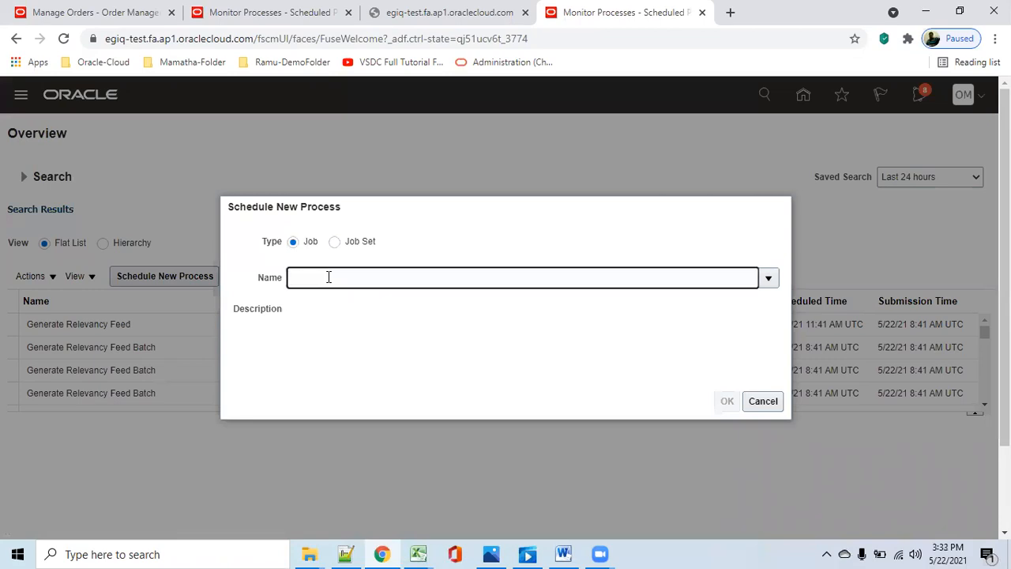
text(Refresh)
key(Tab)
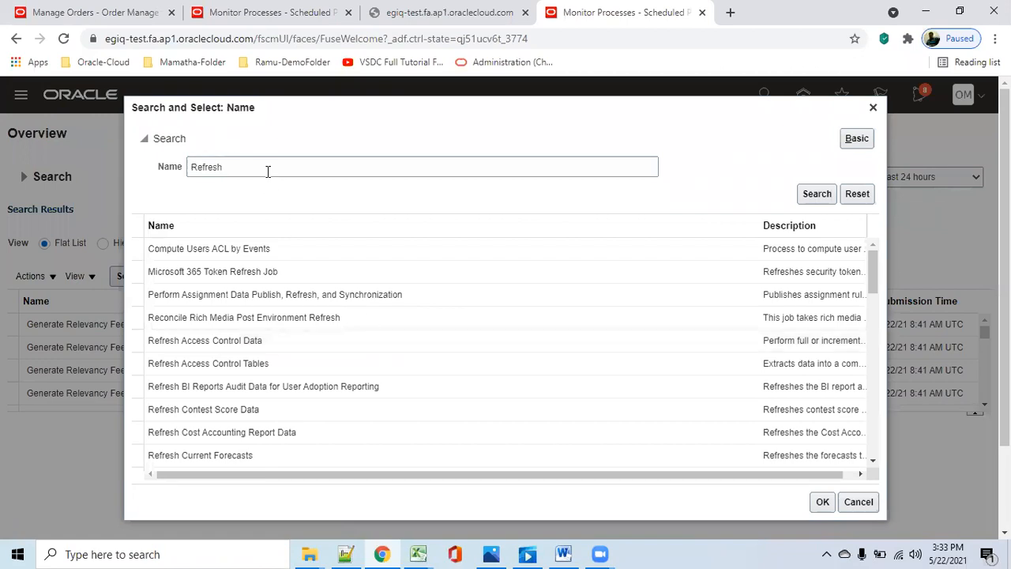
click(268, 172)
text(and start)
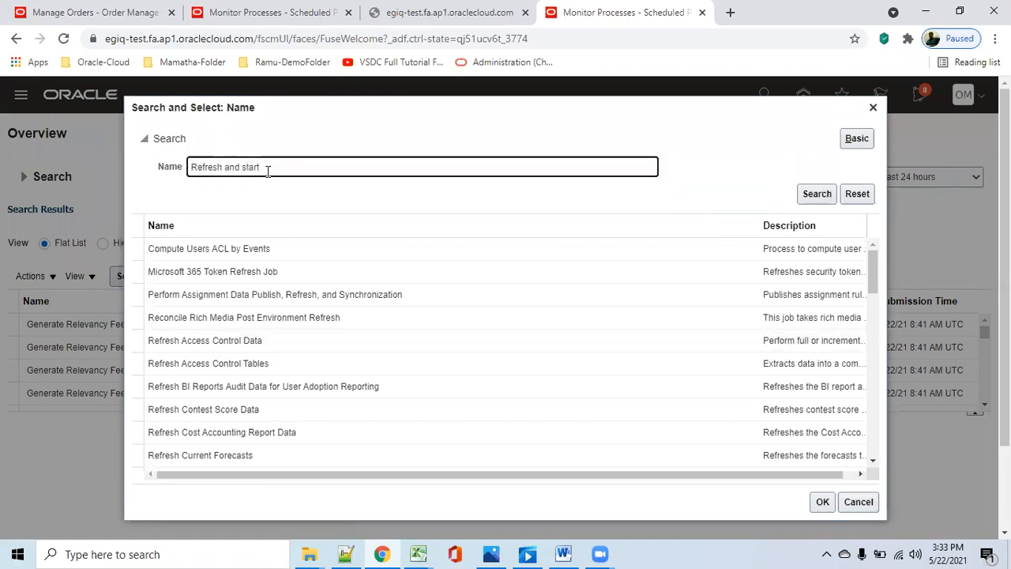
key(Return)
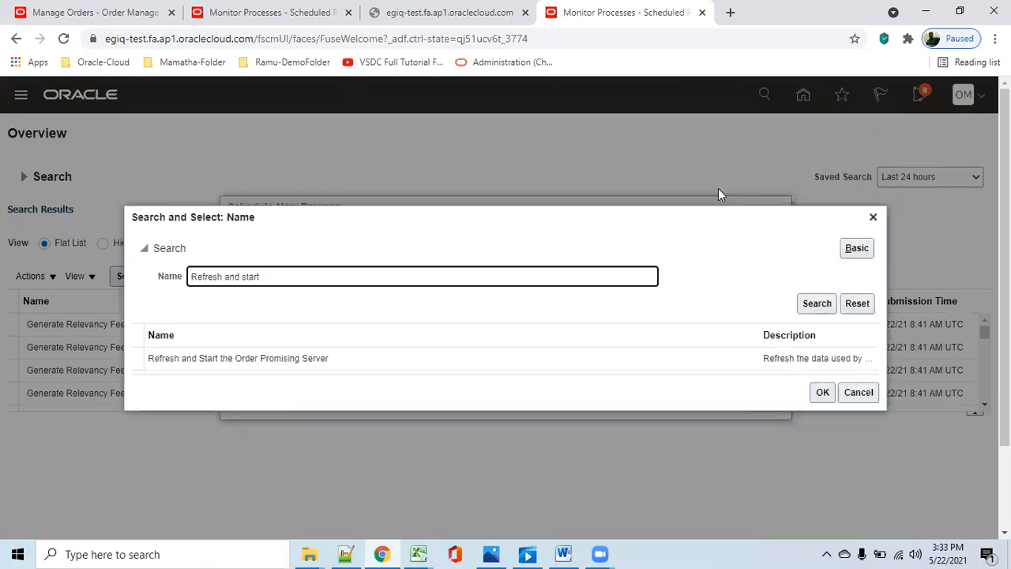
click(447, 358)
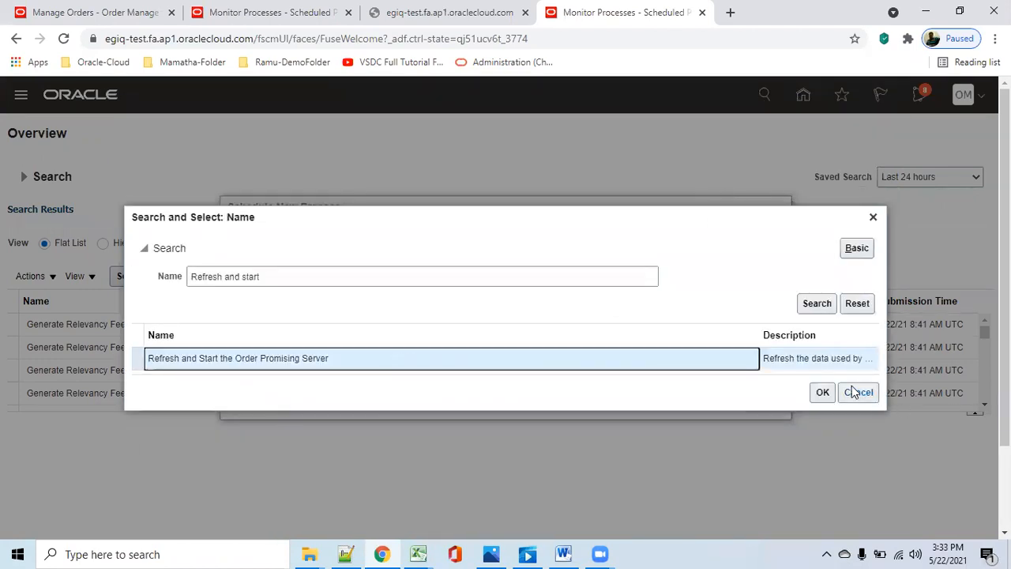
click(822, 392)
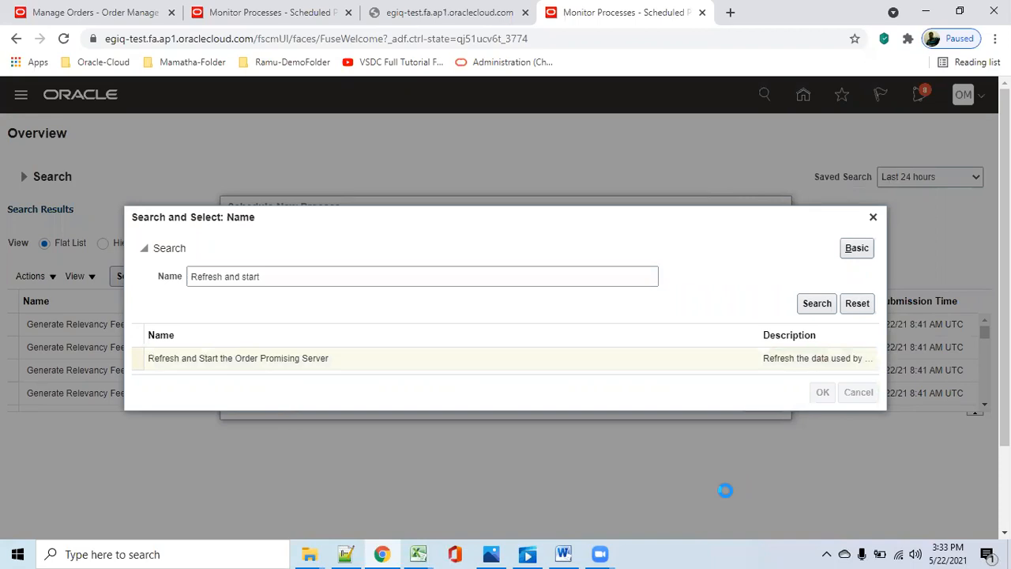
click(727, 400)
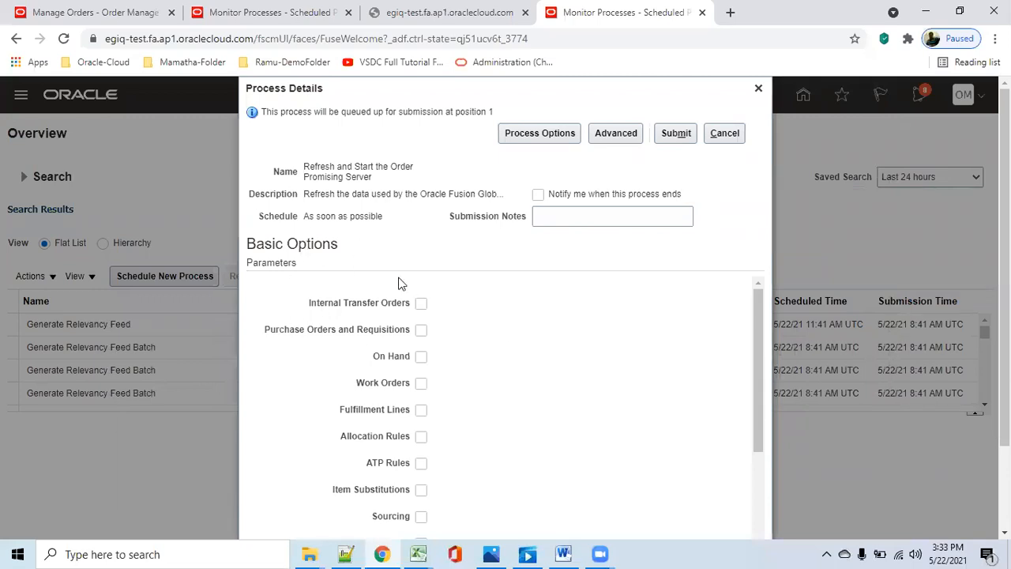
Include On Hand, Allocation Rules, ATP Rules and Sourcing in the refresh parameters, and close the process details without submitting
scroll(505, 316, down, 2)
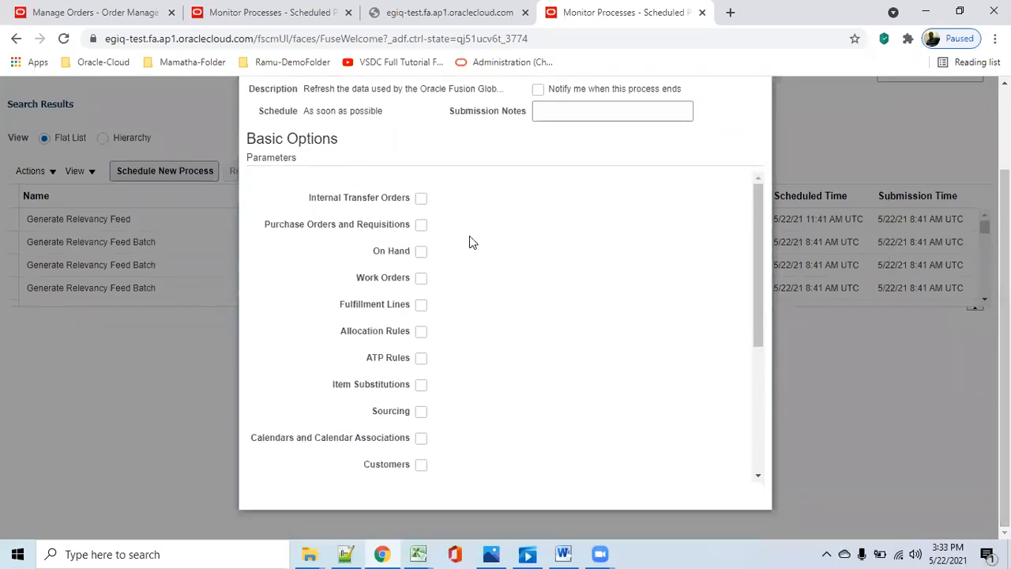
click(421, 252)
click(421, 359)
click(421, 332)
click(421, 413)
scroll(756, 326, down, 3)
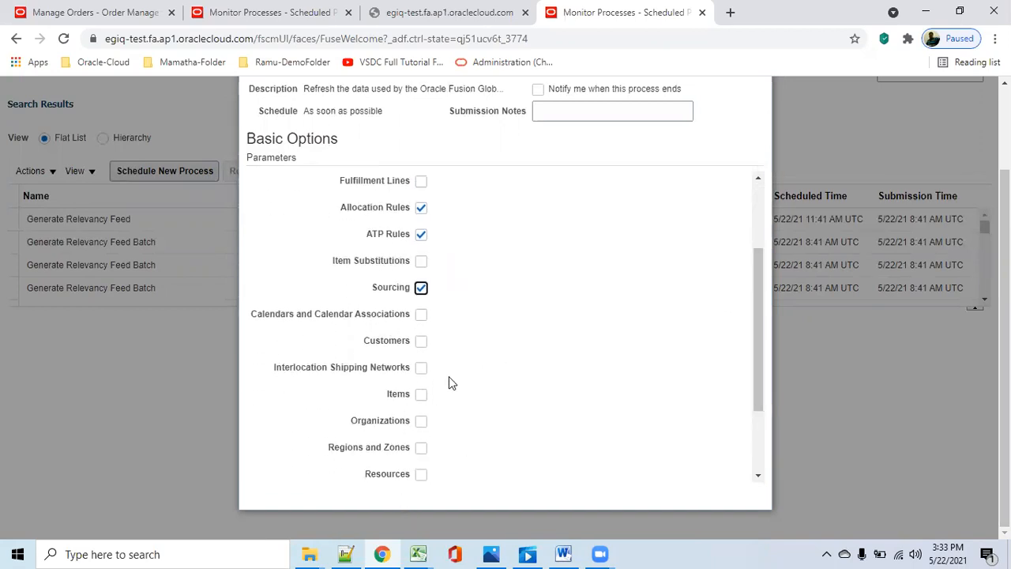
scroll(679, 386, up, 5)
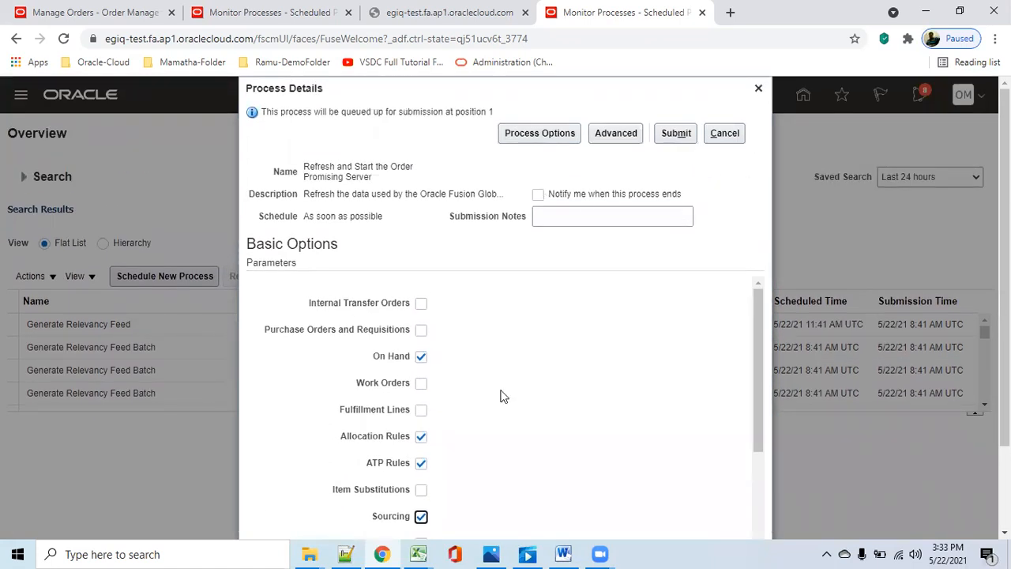
click(758, 90)
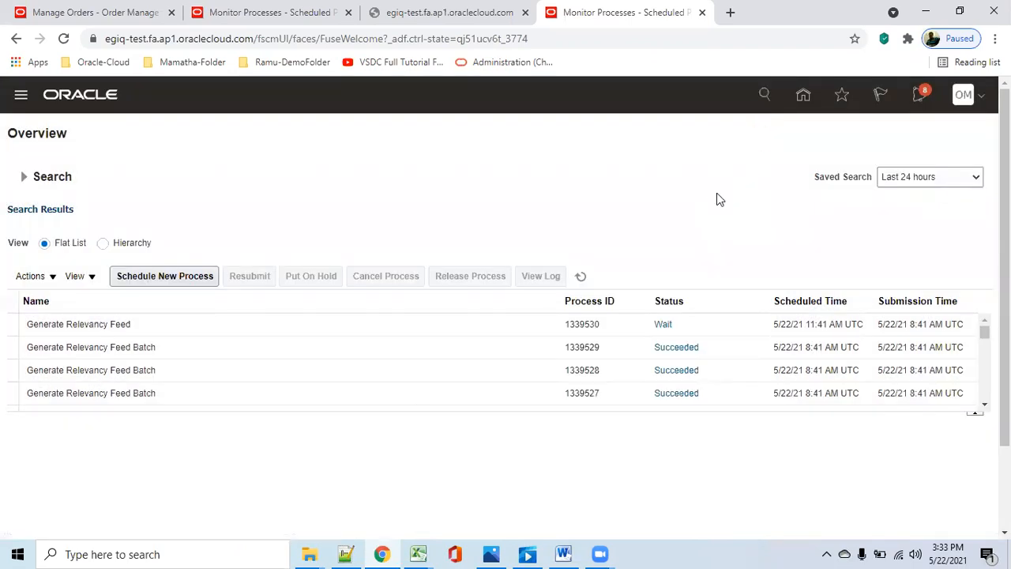
Reopen the process details for Refresh and Start the Order Promising Server and show the advanced options
click(163, 282)
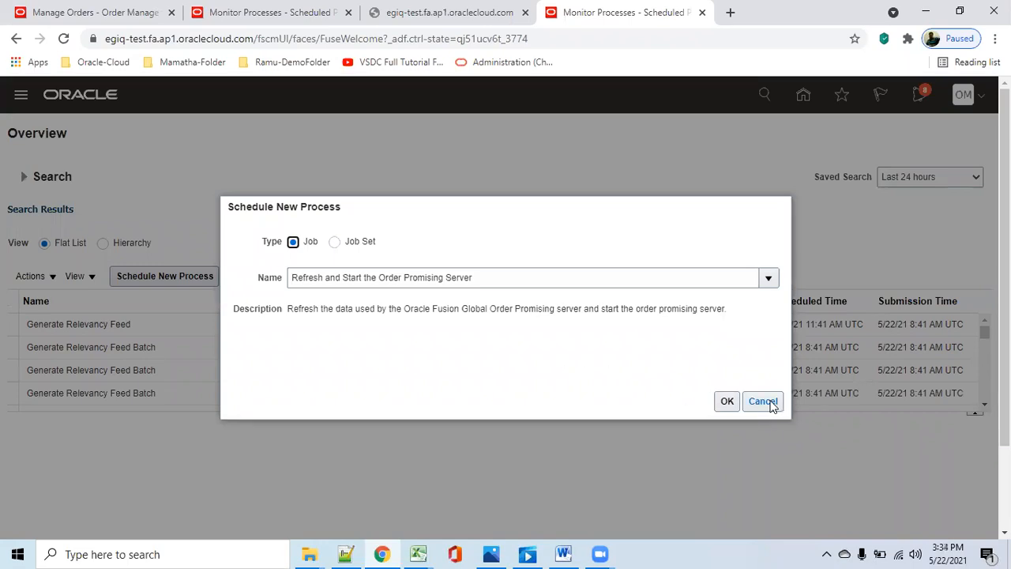
click(727, 402)
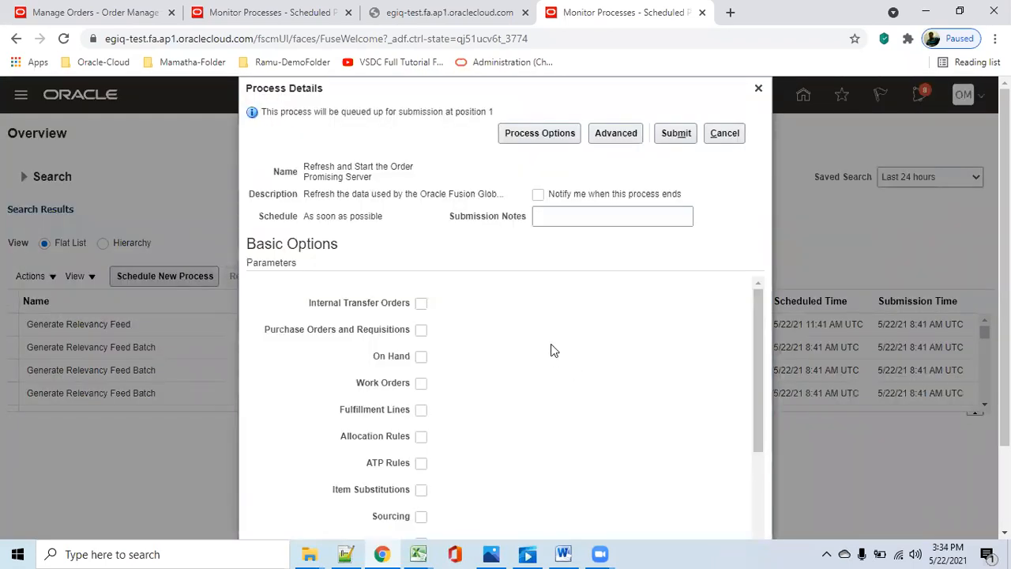
click(614, 134)
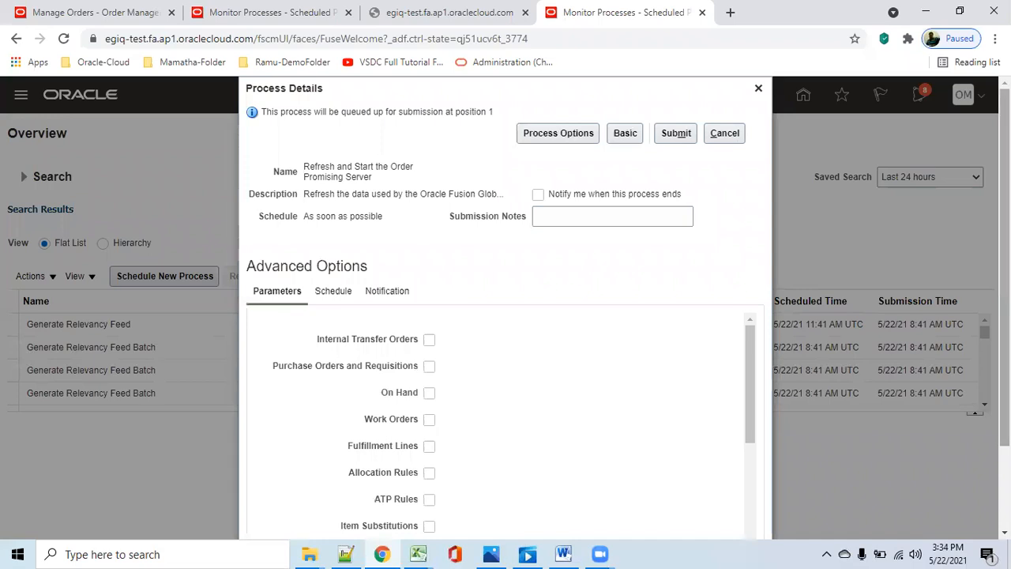
Include On Hand, Work Orders, Fulfillment Lines, Allocation Rules and ATP Rules in the advanced refresh parameters
scroll(812, 318, down, 2)
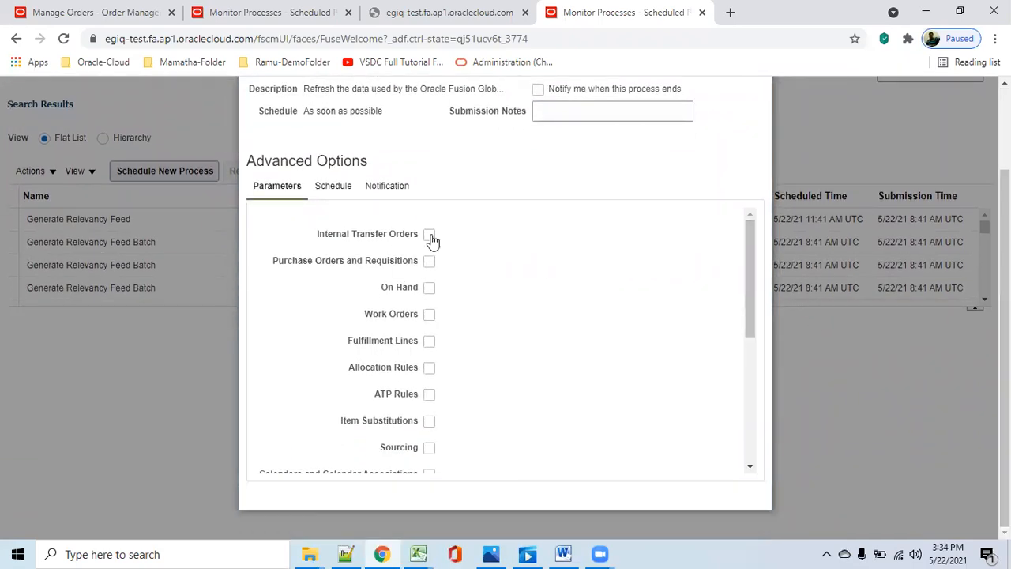
click(429, 287)
click(429, 314)
click(429, 341)
click(429, 368)
click(428, 394)
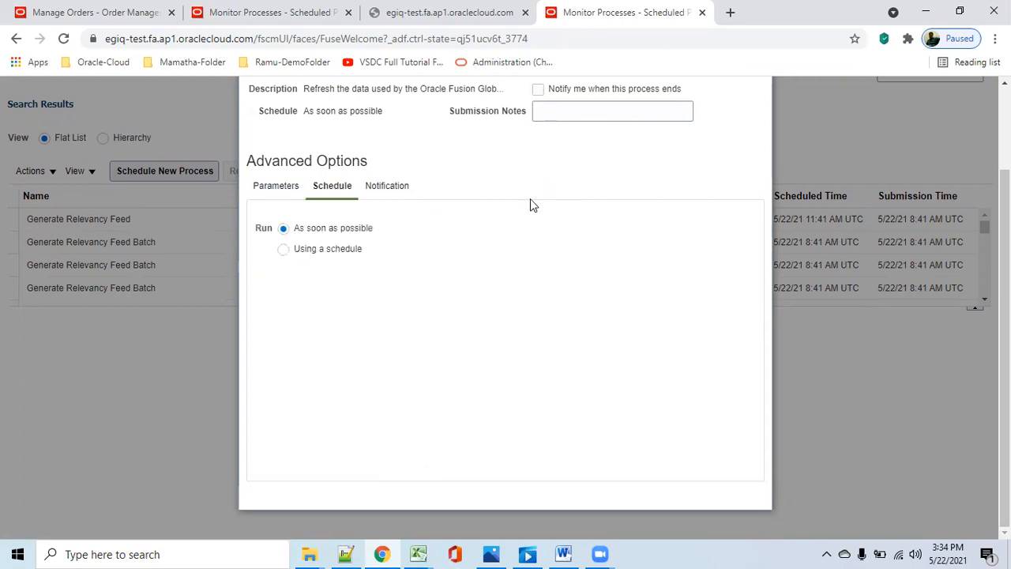
Set the process to run using a schedule with Daily frequency and 3 days between runs
click(283, 250)
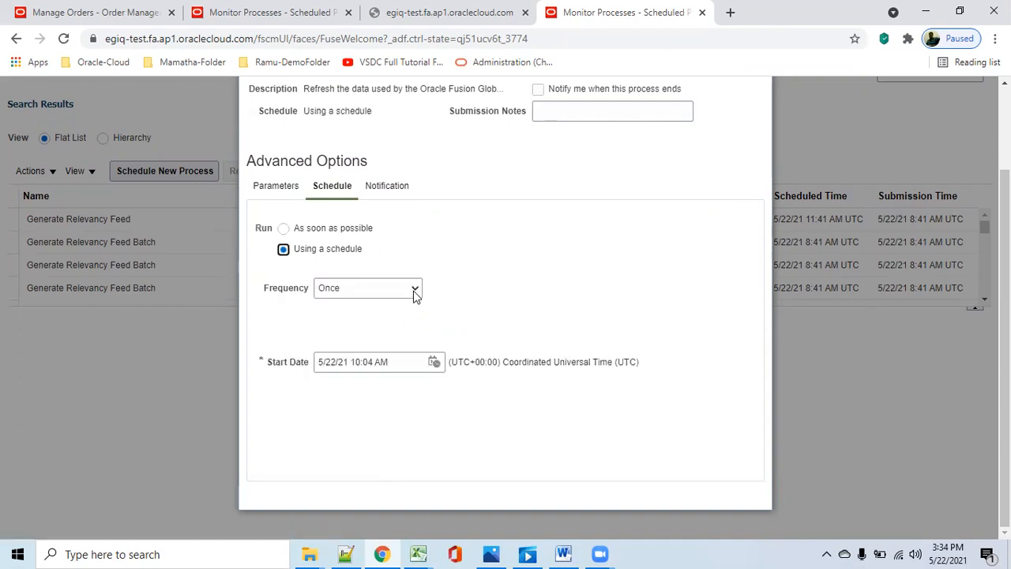
click(414, 291)
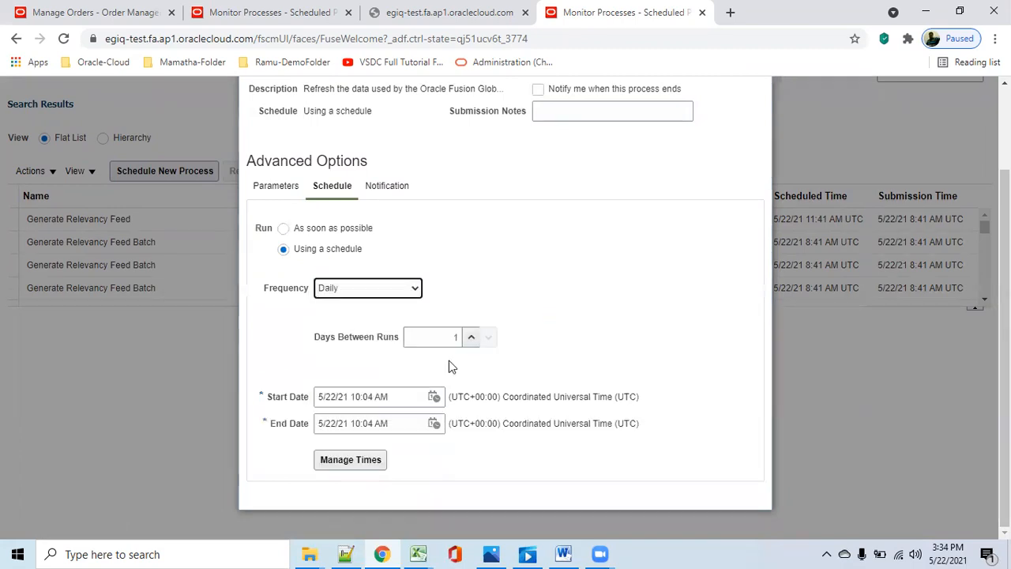
click(472, 337)
click(471, 337)
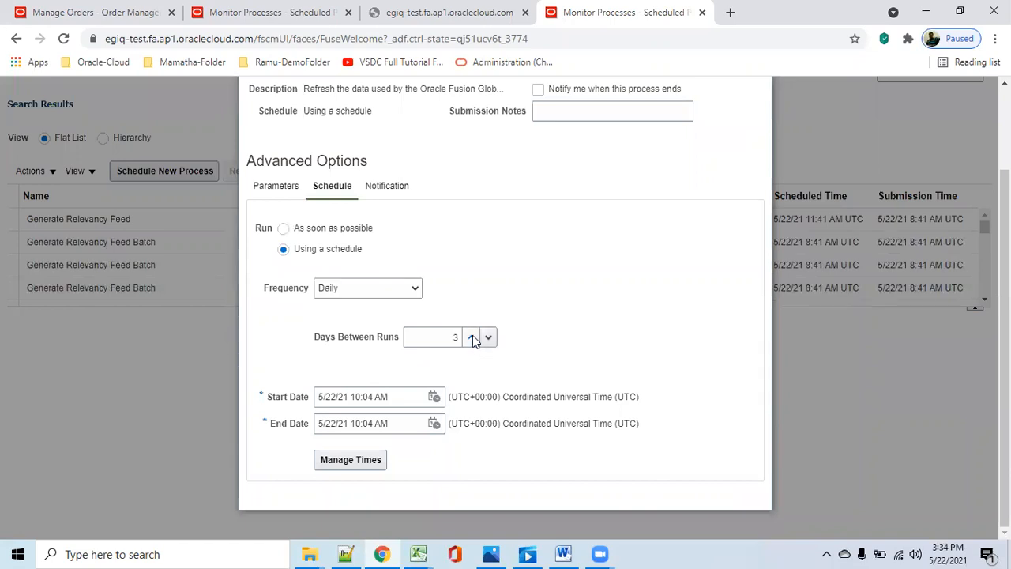
Set the days between runs to 1 and try advancing the end date's year to 2026, cancelling the date selection
click(489, 338)
click(489, 338)
drag(411, 427, 274, 416)
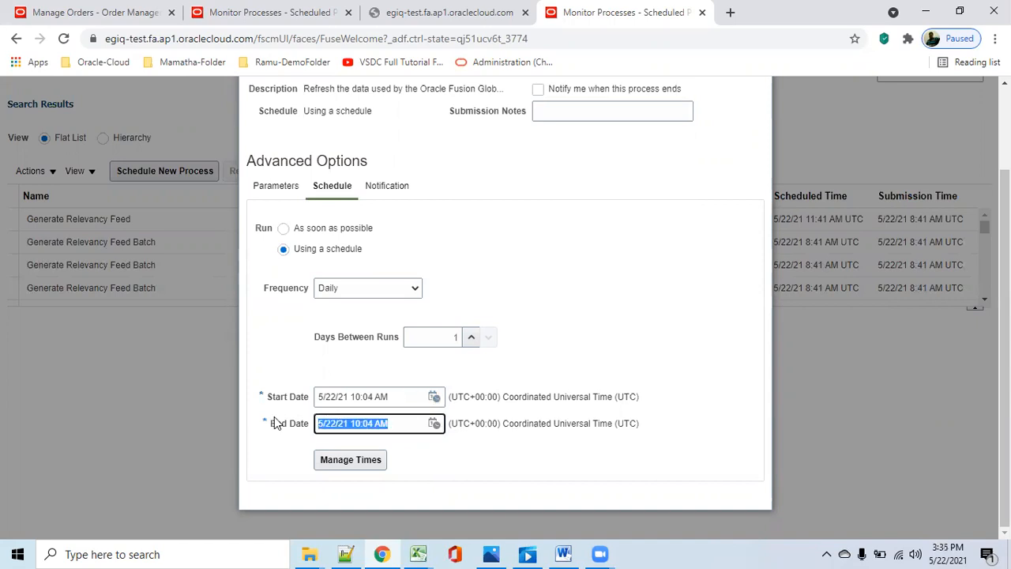
click(435, 424)
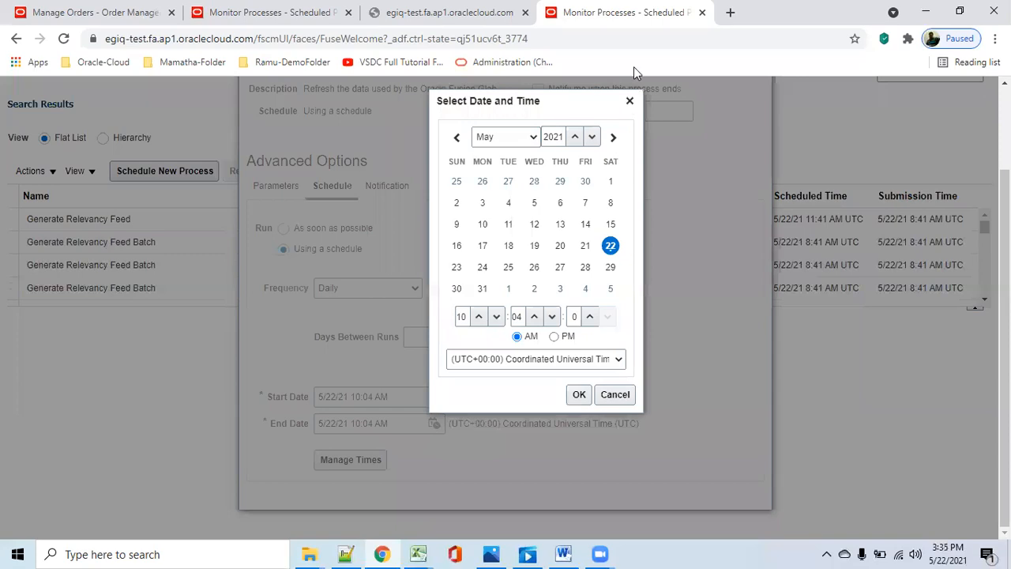
click(575, 137)
double_click(565, 155)
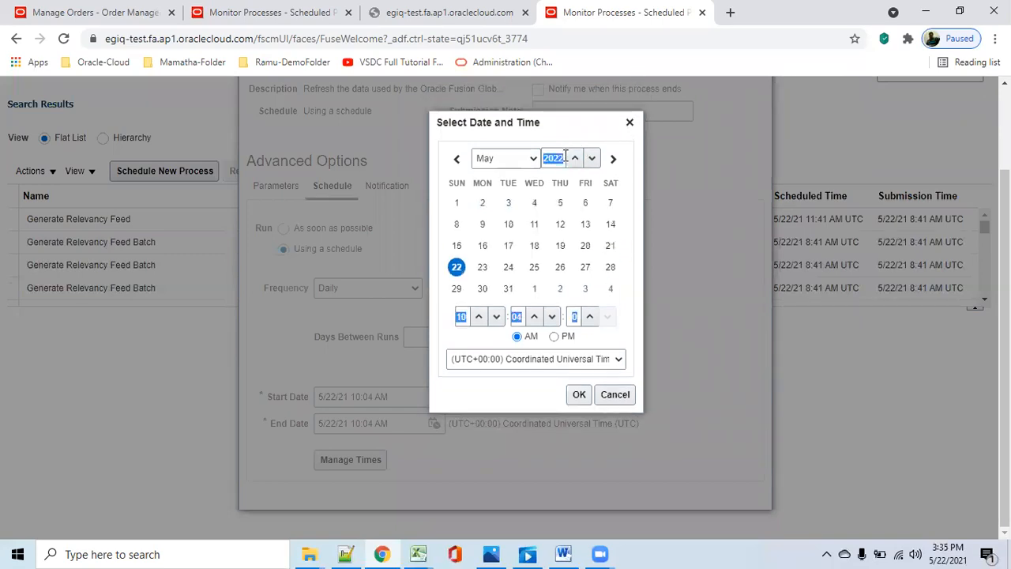
click(579, 159)
click(579, 158)
click(579, 159)
click(579, 158)
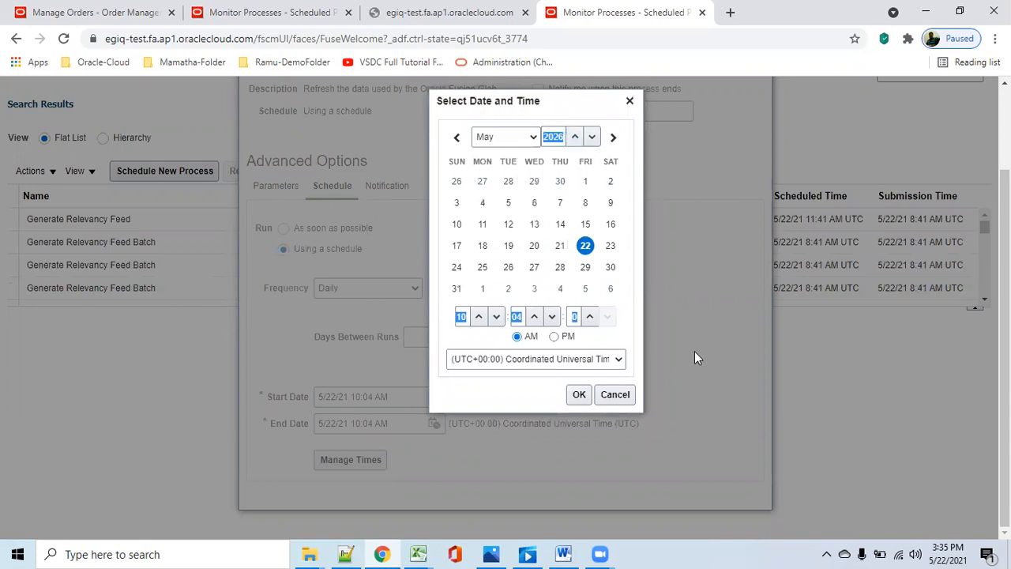
click(623, 399)
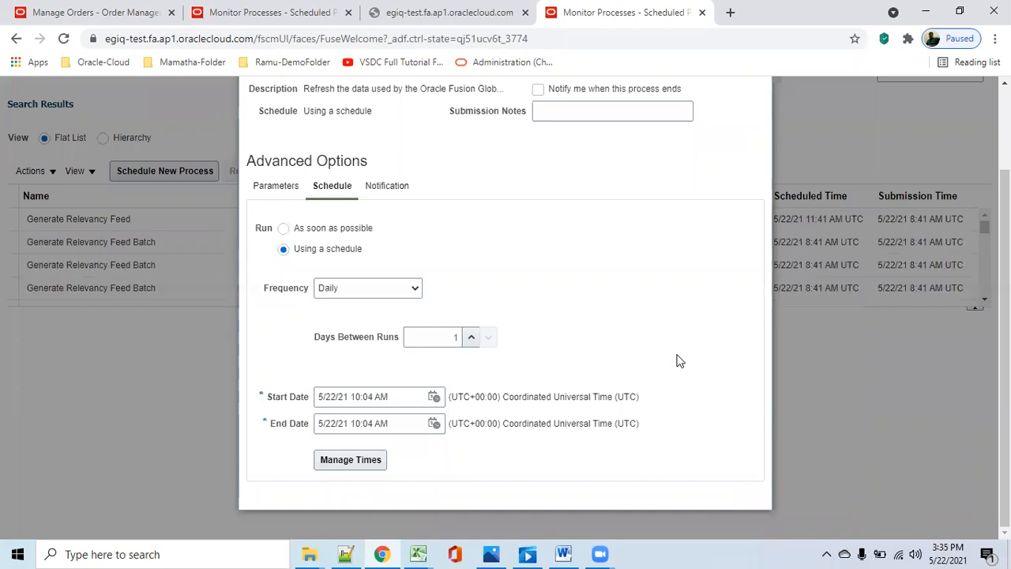
Review the schedule settings and the start date selection, and close the process details without submitting
scroll(675, 359, up, 1)
scroll(678, 332, up, 1)
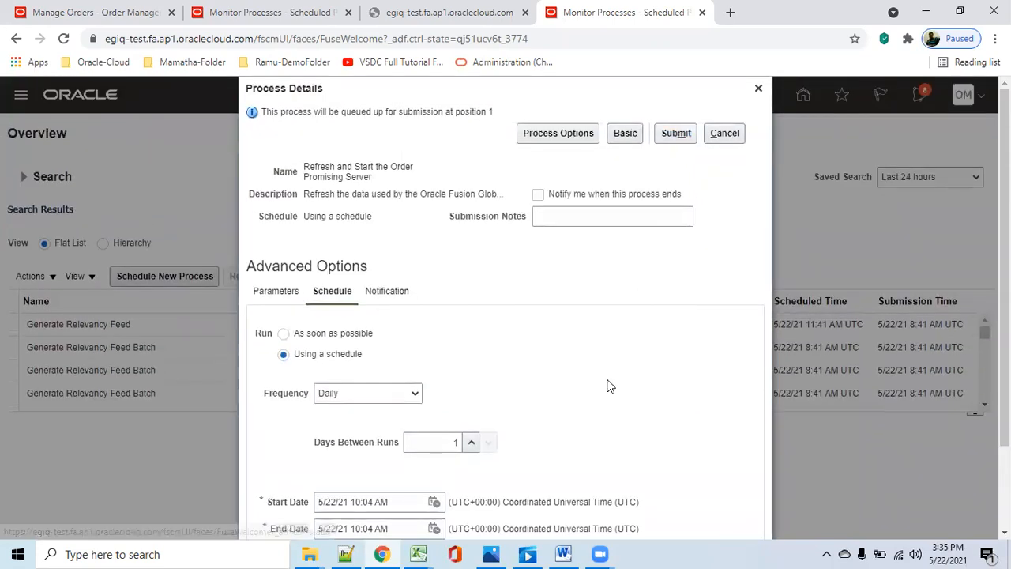
scroll(316, 355, down, 1)
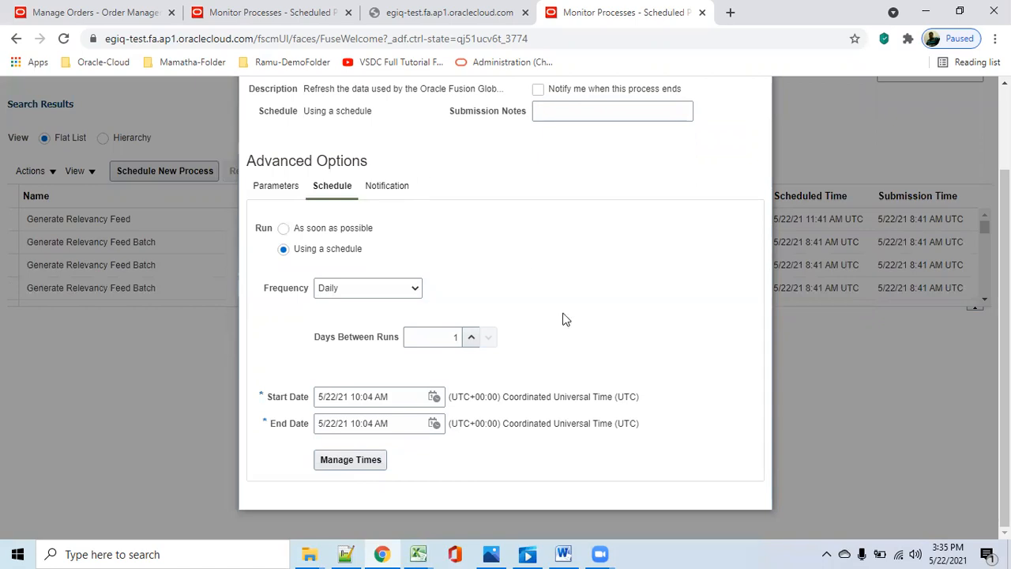
click(273, 190)
scroll(528, 266, up, 2)
scroll(532, 279, down, 2)
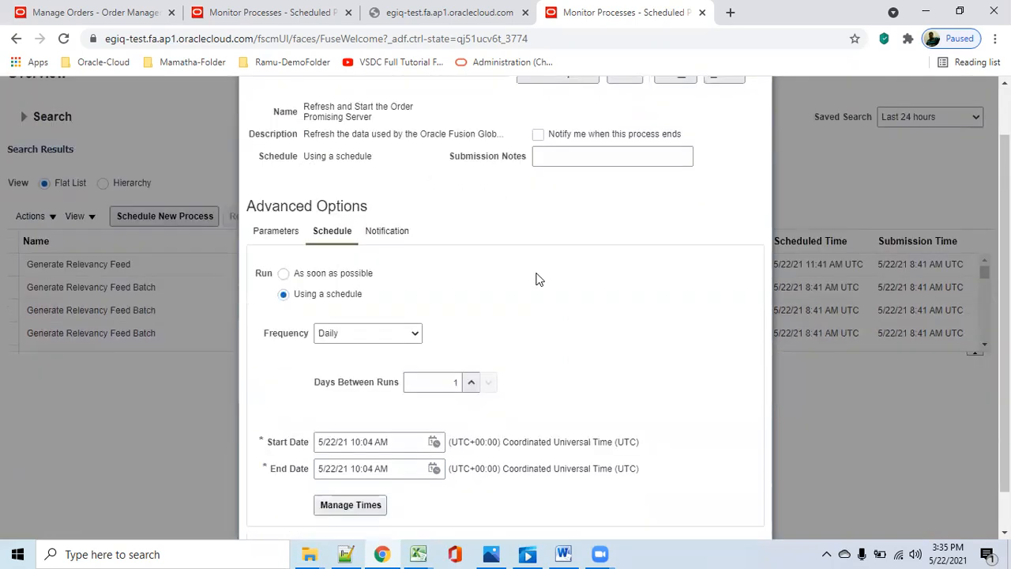
click(435, 398)
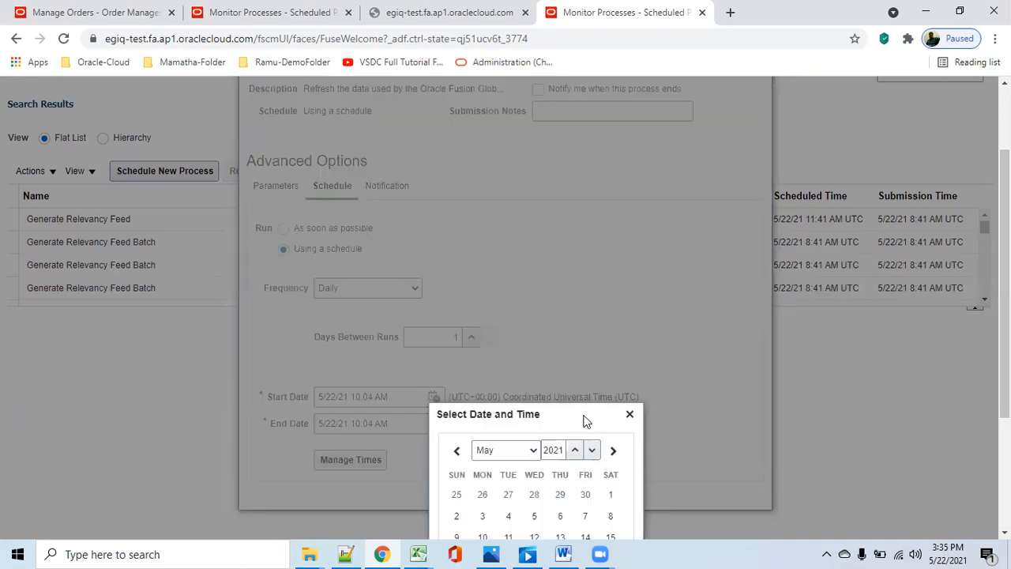
click(629, 415)
scroll(612, 338, up, 2)
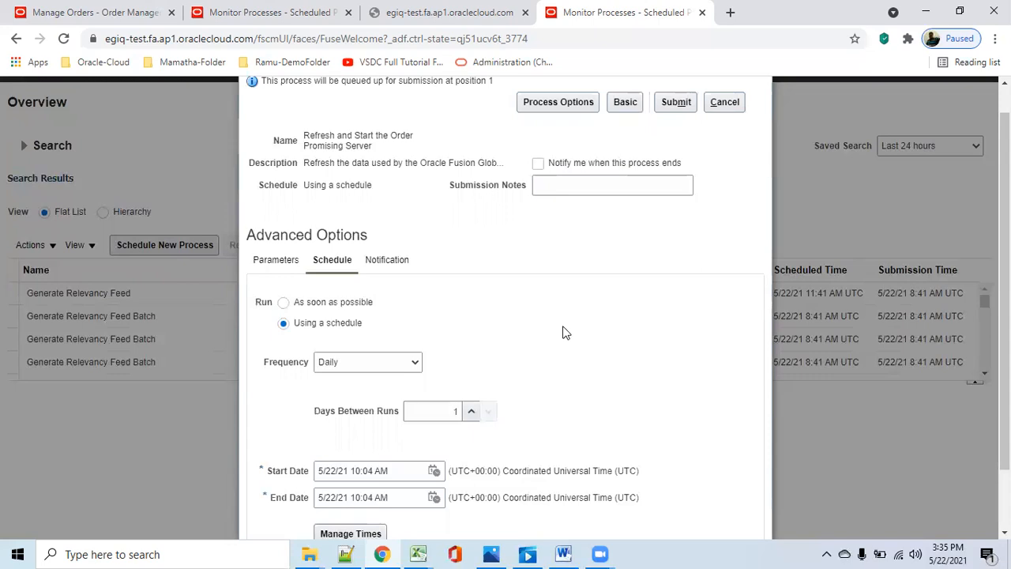
scroll(609, 332, down, 2)
scroll(666, 334, up, 3)
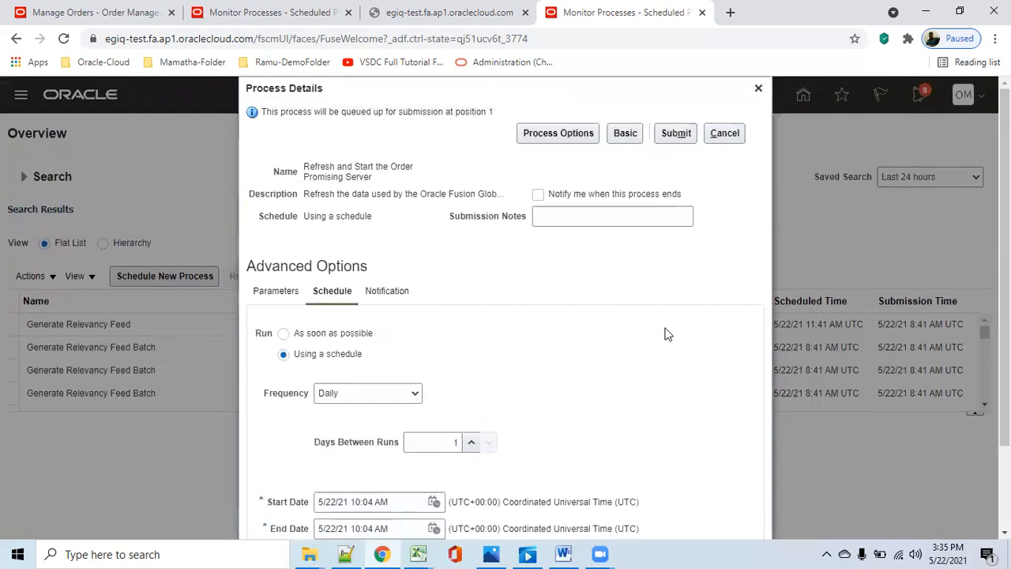
click(724, 133)
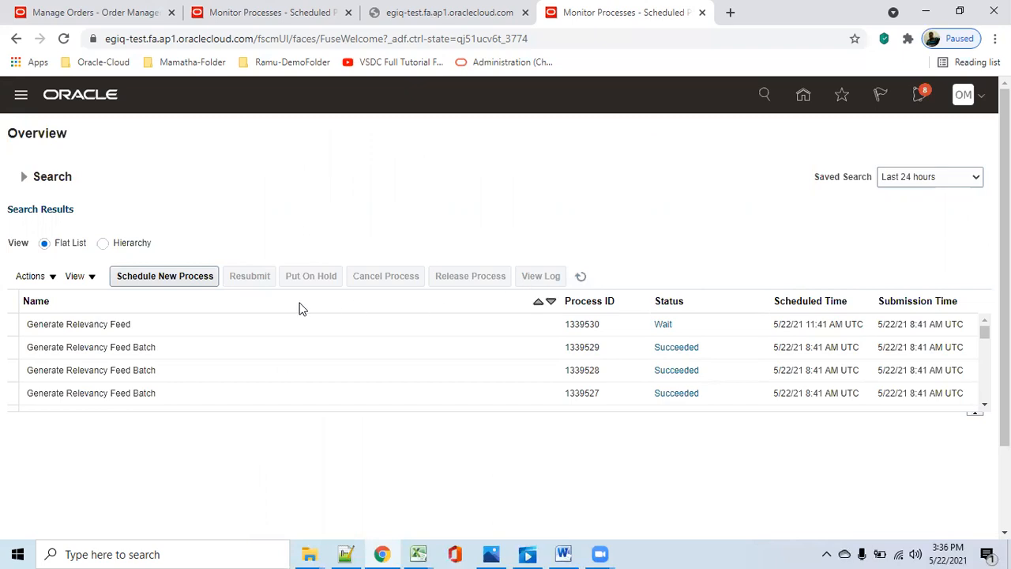
Start scheduling a new job for the Send Shipment Advice process and open its process details
click(158, 278)
drag(514, 277, 268, 274)
text(send)
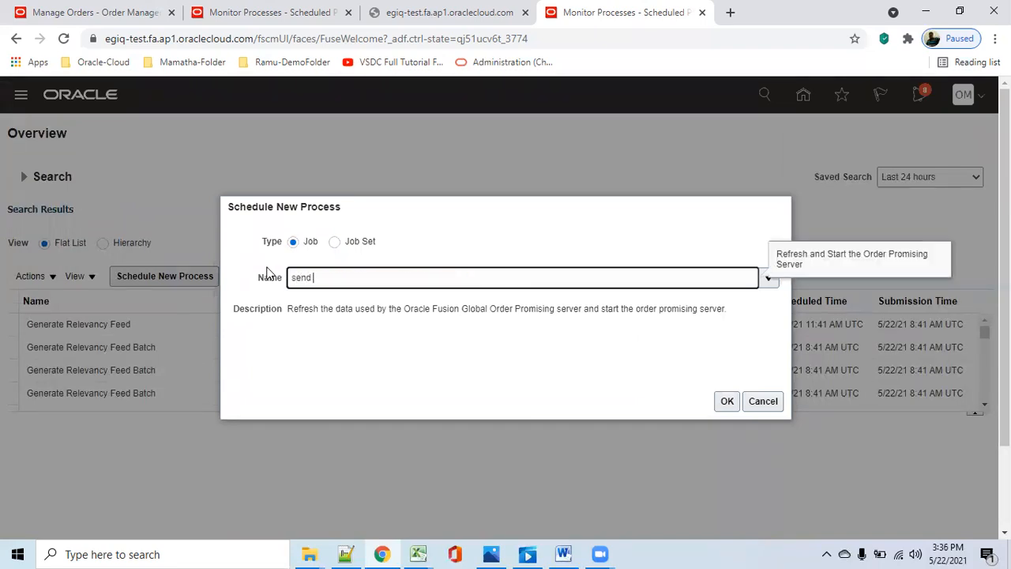
text( shipment adv)
key(Tab)
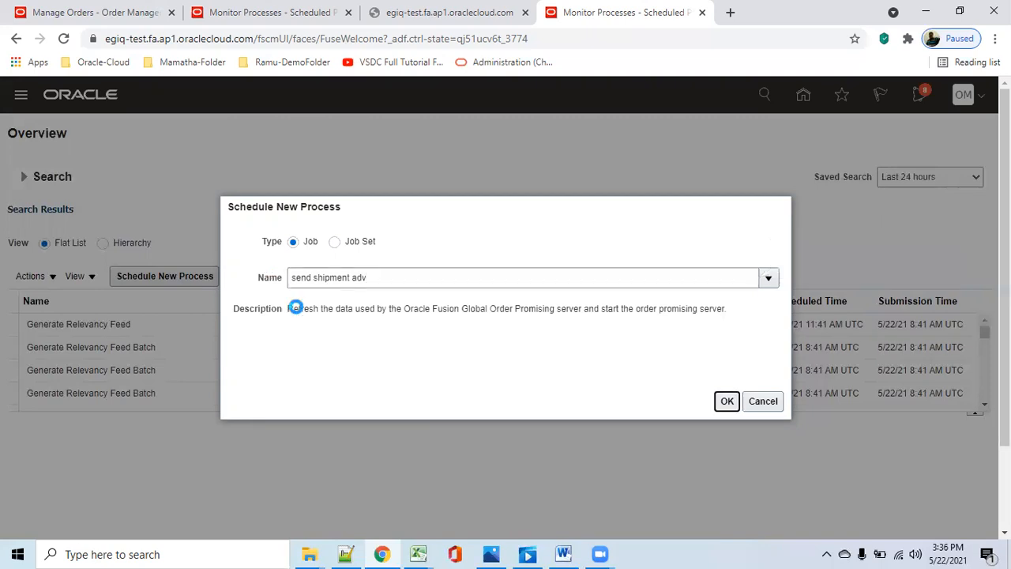
click(727, 400)
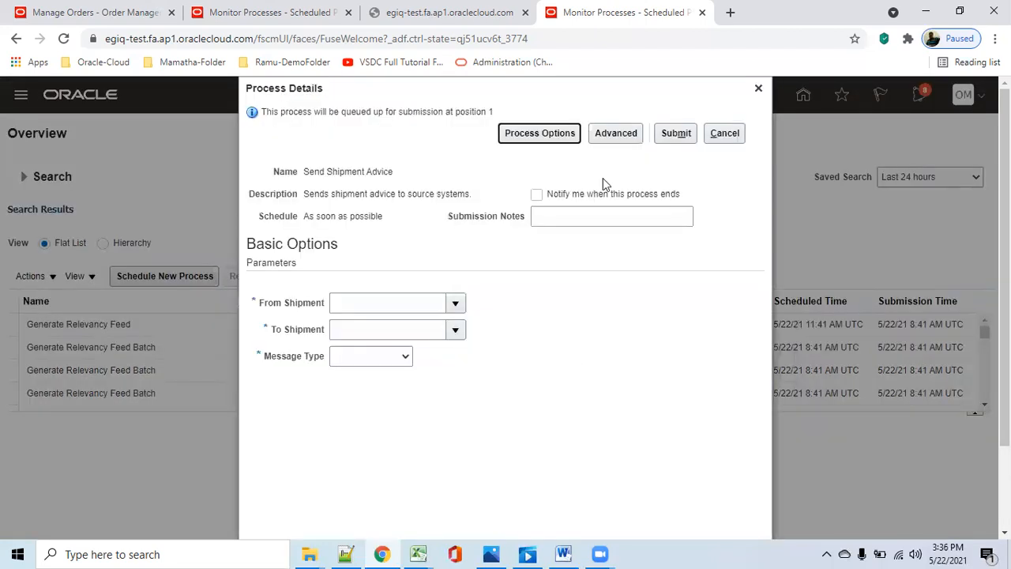
Set the message type to Both and try to show the advanced options without entering shipments
click(619, 136)
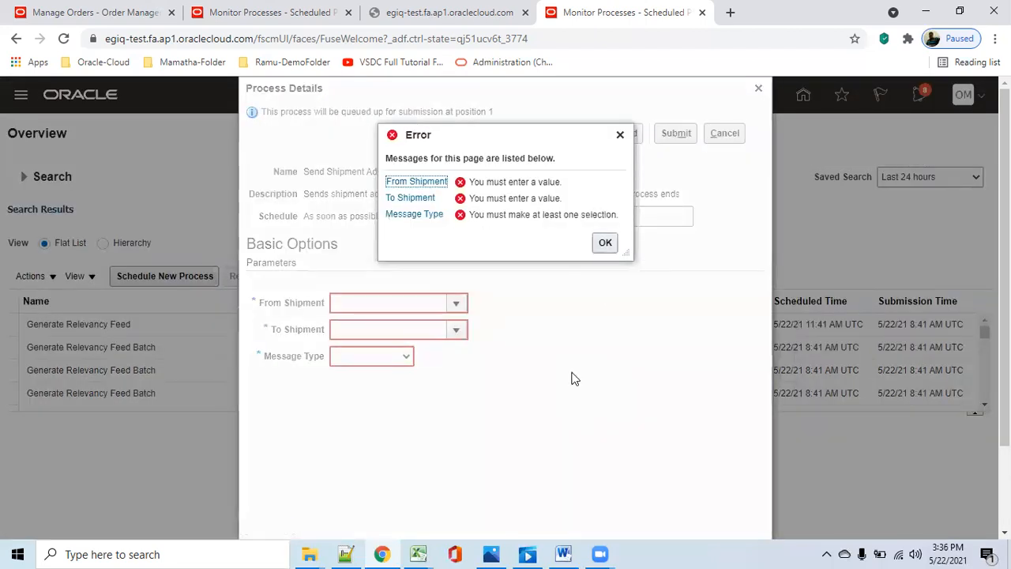
click(605, 242)
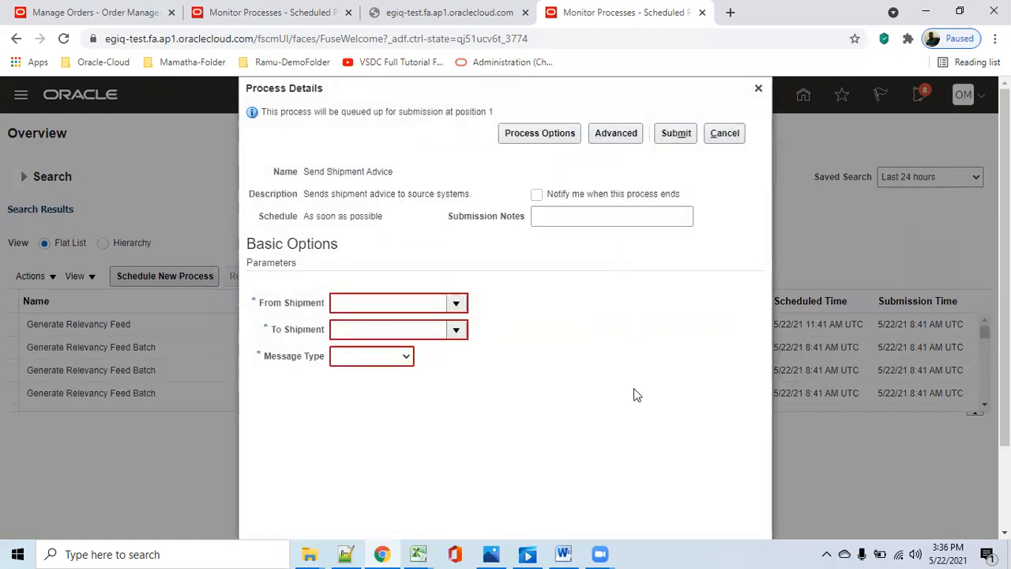
click(407, 357)
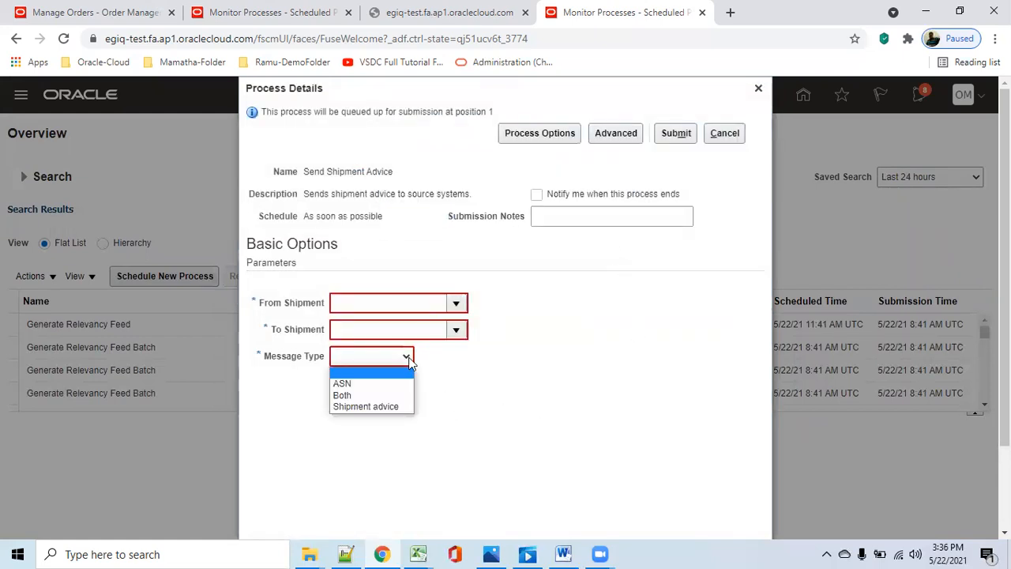
click(380, 397)
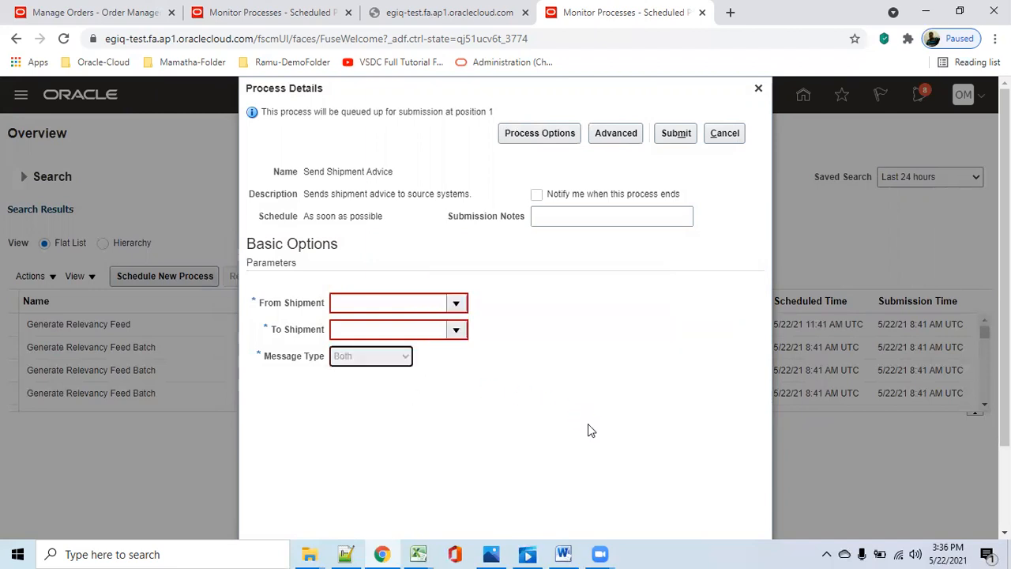
click(628, 140)
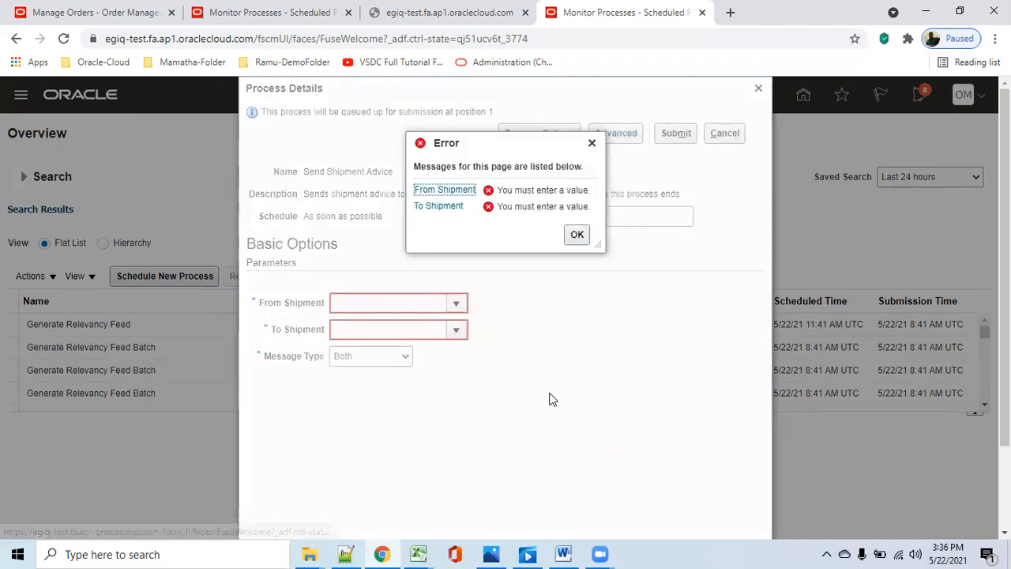
click(576, 236)
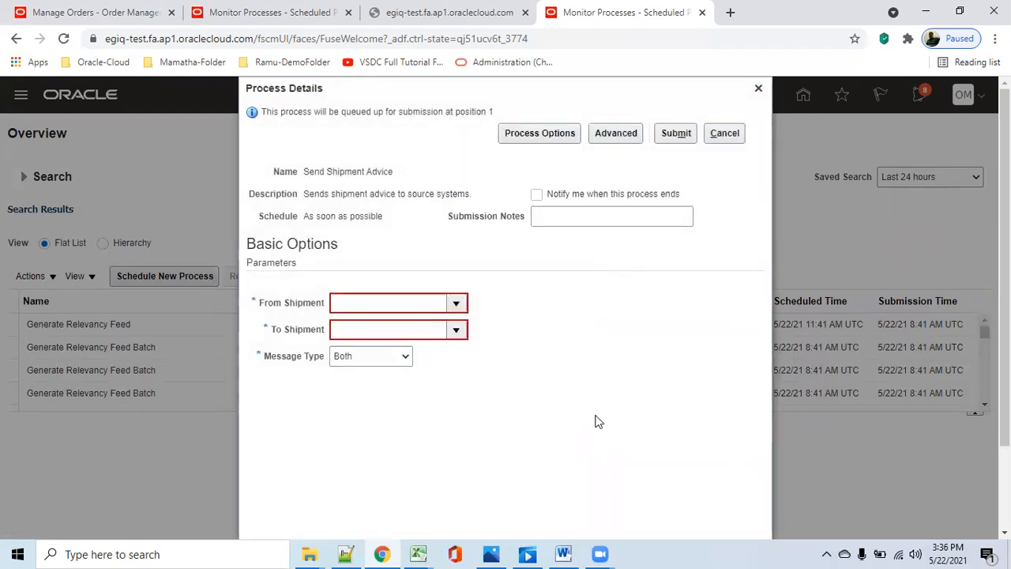
Examine the available From Shipment values and their search dialog, and try the advanced options again without choosing a shipment
click(455, 304)
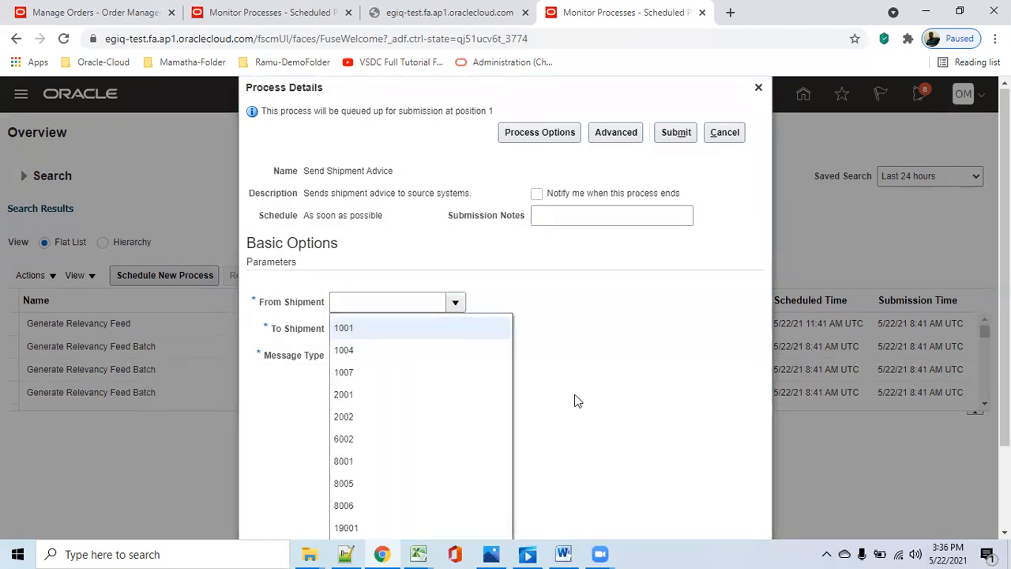
scroll(820, 504, down, 2)
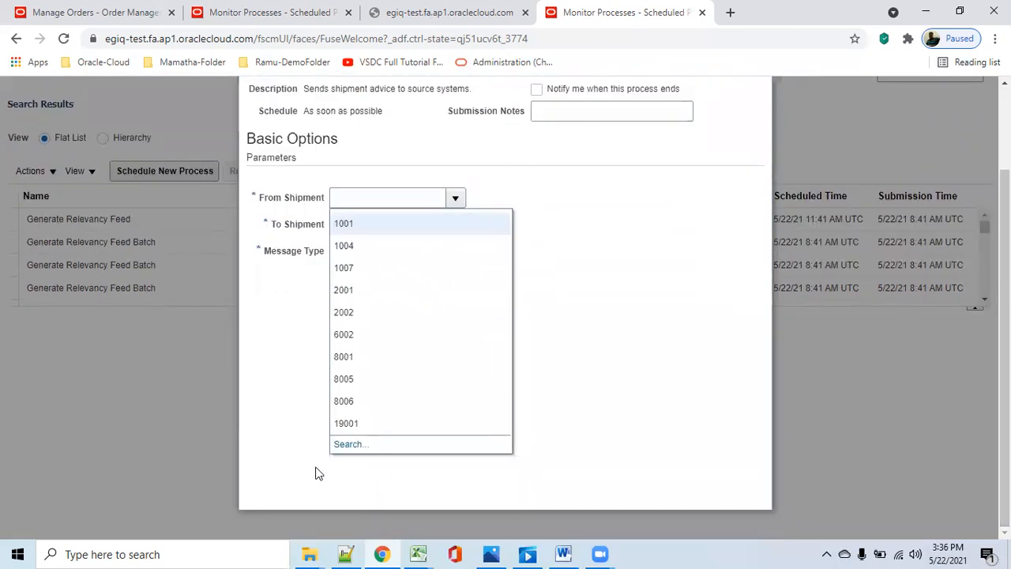
click(350, 444)
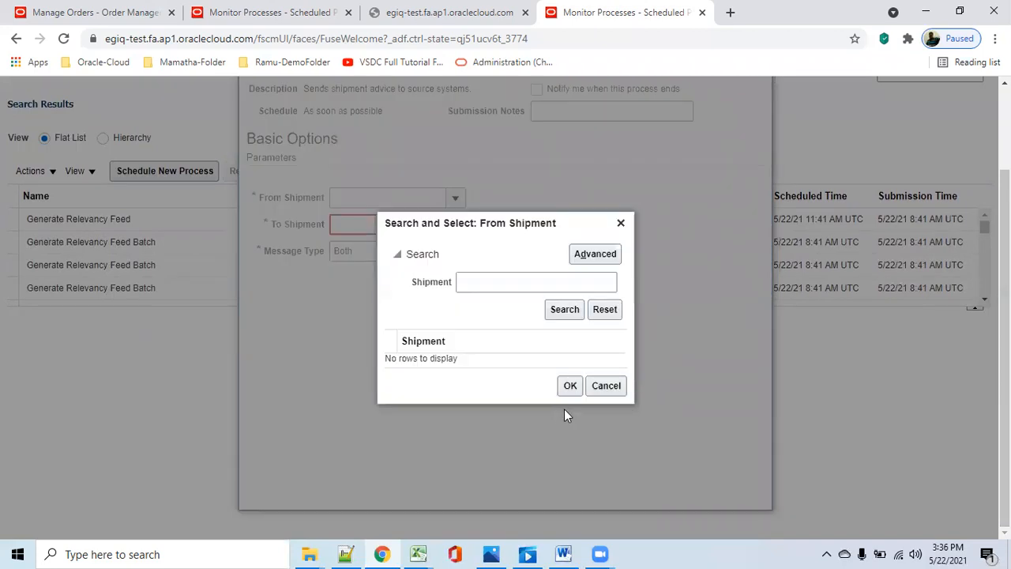
click(607, 385)
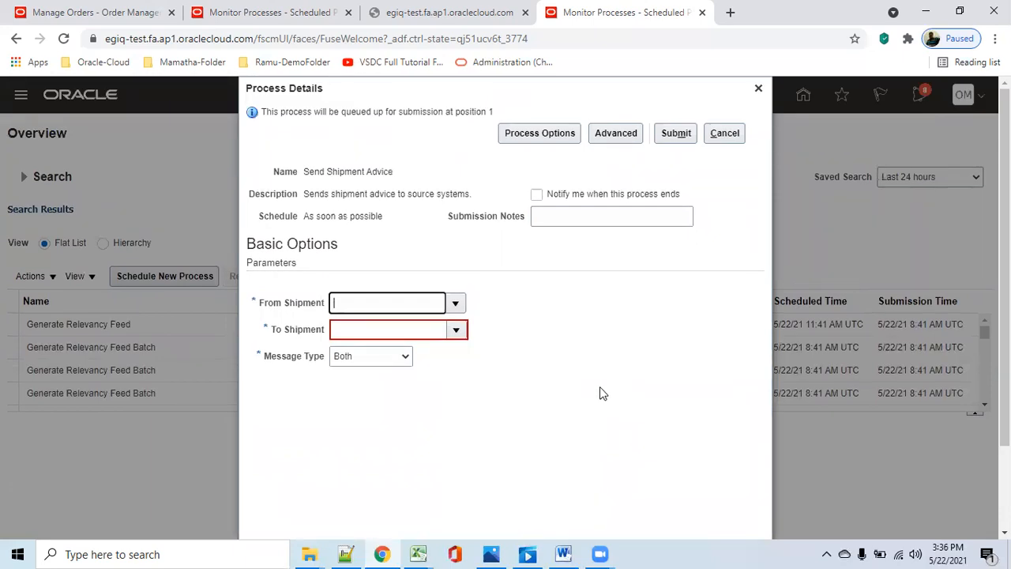
click(635, 136)
click(576, 234)
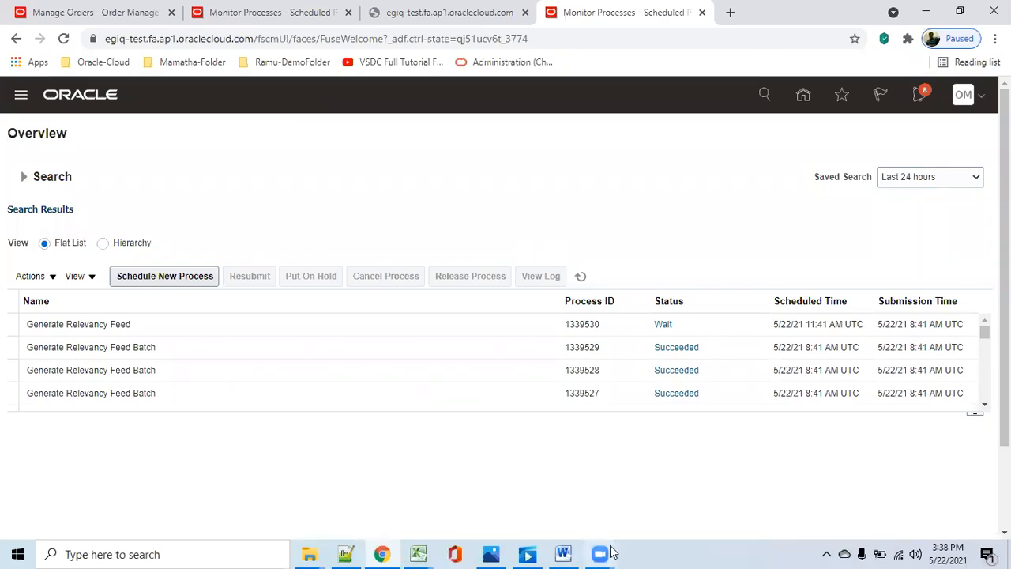
Switch to the Practice-omsheet workbook in Excel and review the entries for collecting planning data, refreshing order promising and creating an order
mouse_move(427, 553)
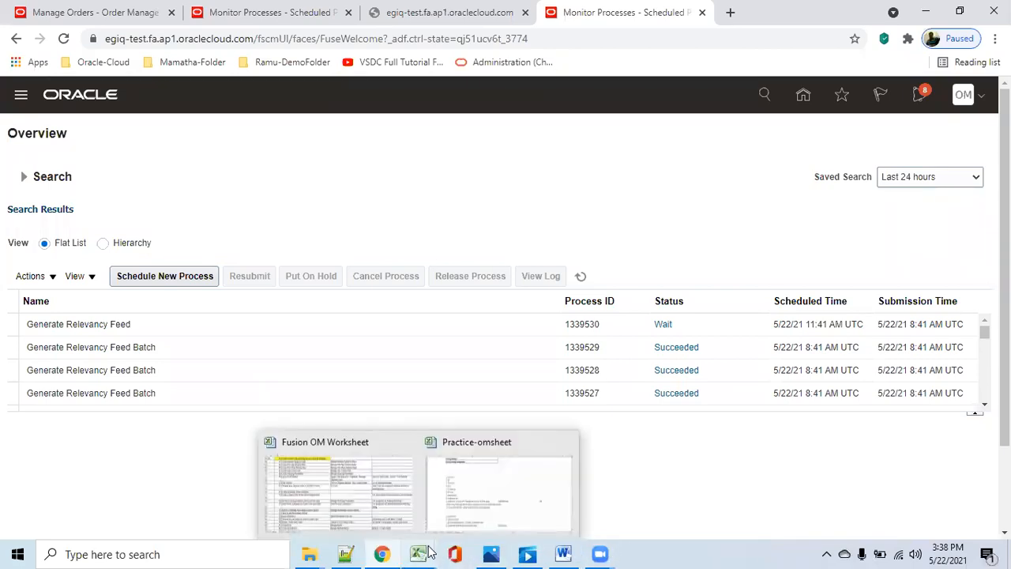
click(528, 508)
click(761, 437)
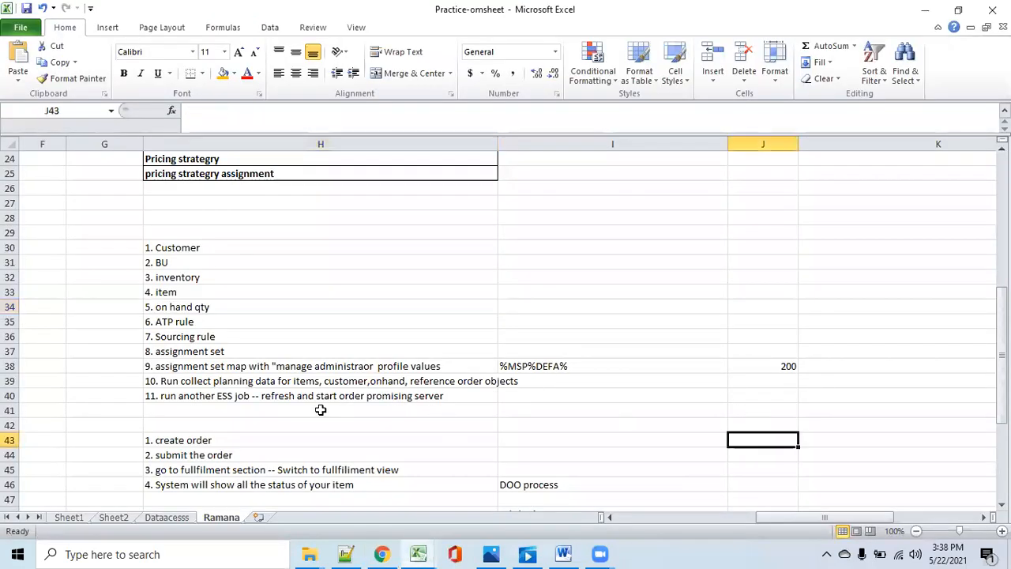
click(267, 383)
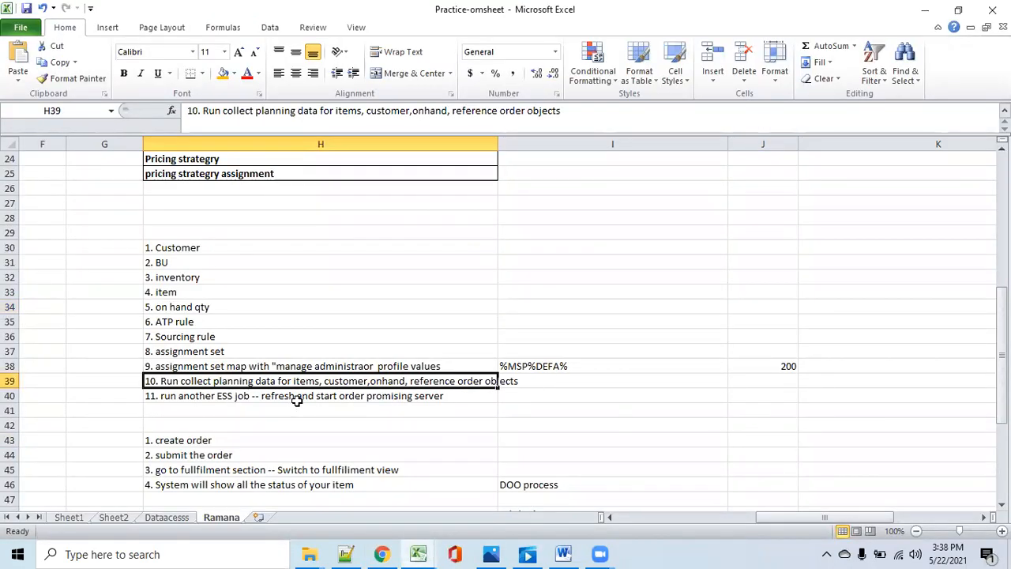
click(293, 395)
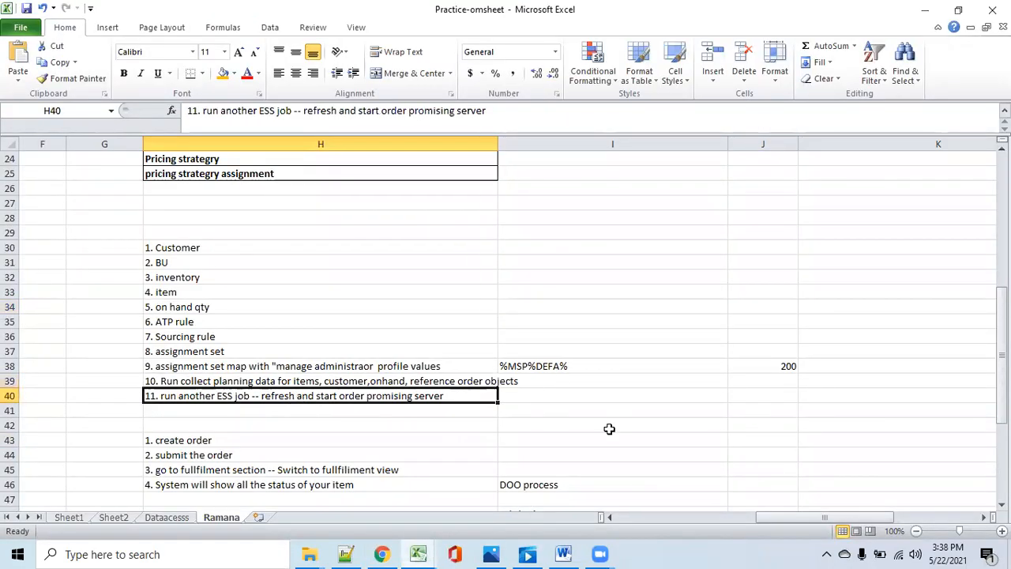
click(230, 437)
Switch back to Oracle Fusion in Chrome and show the Order Management apps on the home page
click(376, 539)
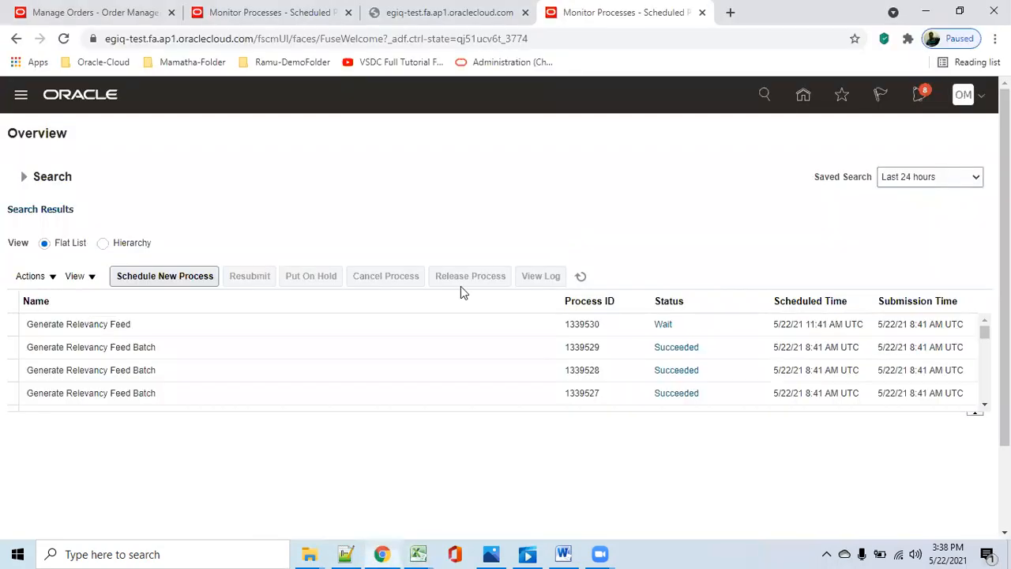
click(799, 98)
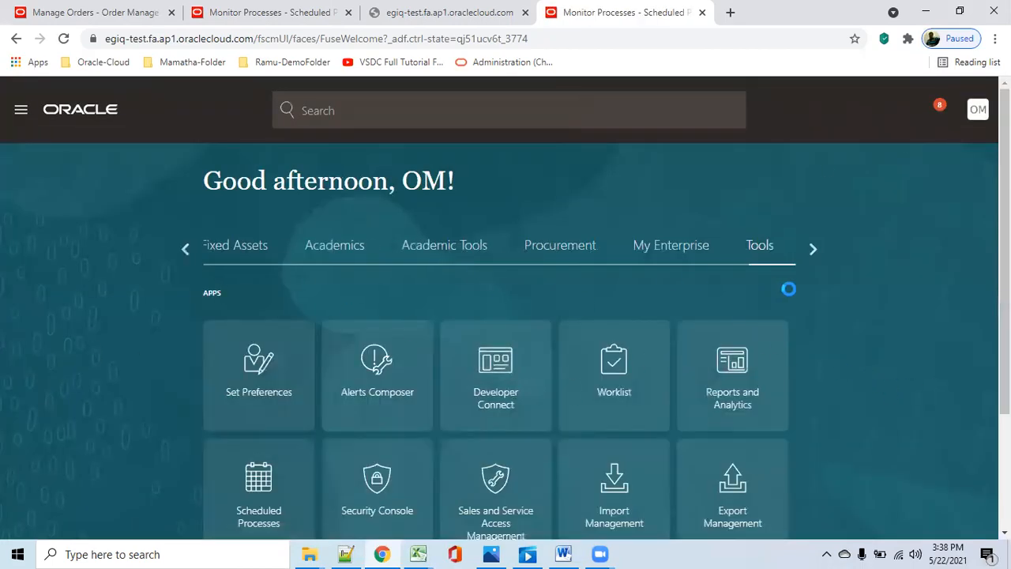
click(184, 249)
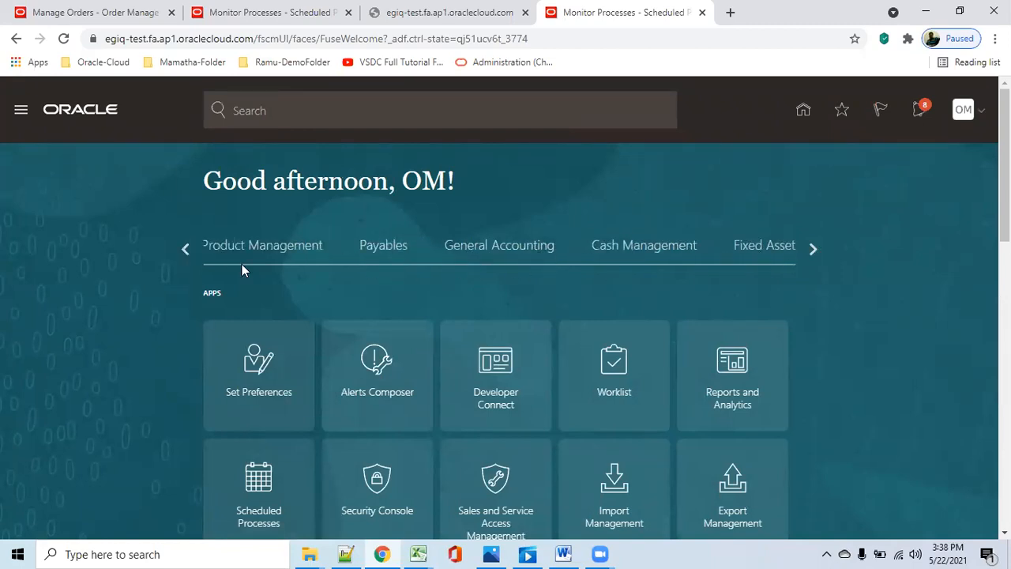
click(188, 250)
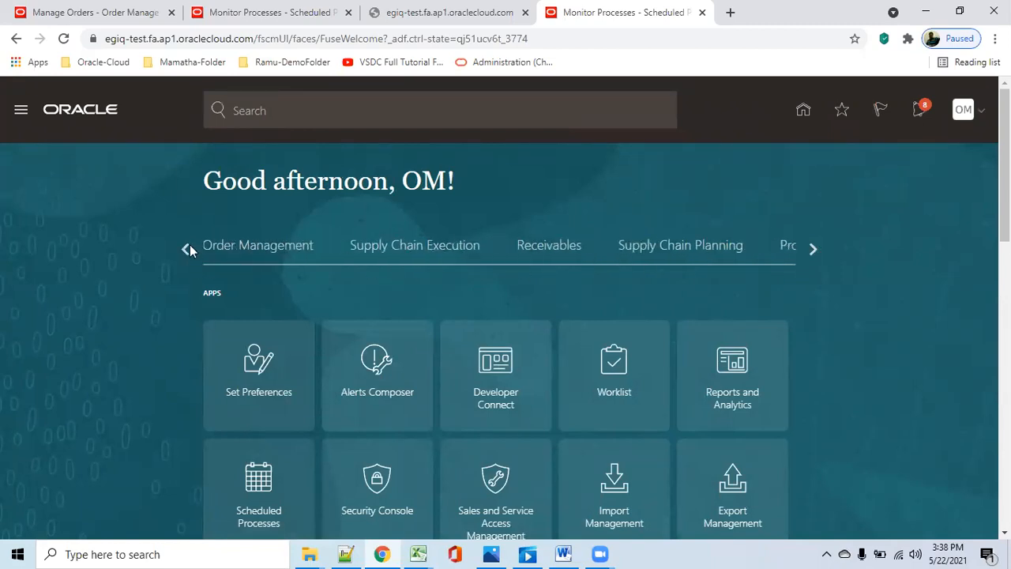
click(282, 251)
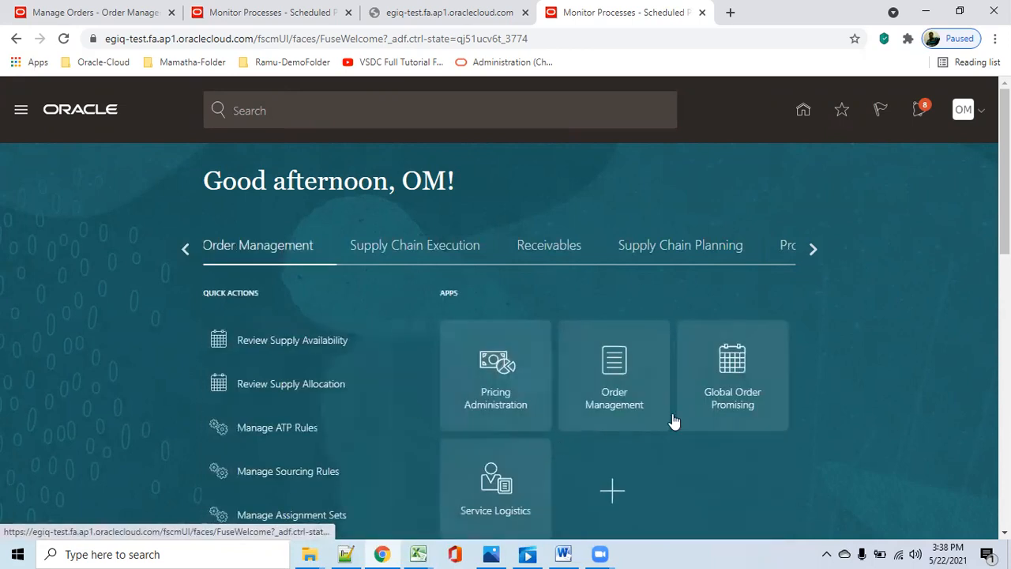
Open the Manage Orders page in Order Management and sort the open orders by ordered date, newest first
click(614, 391)
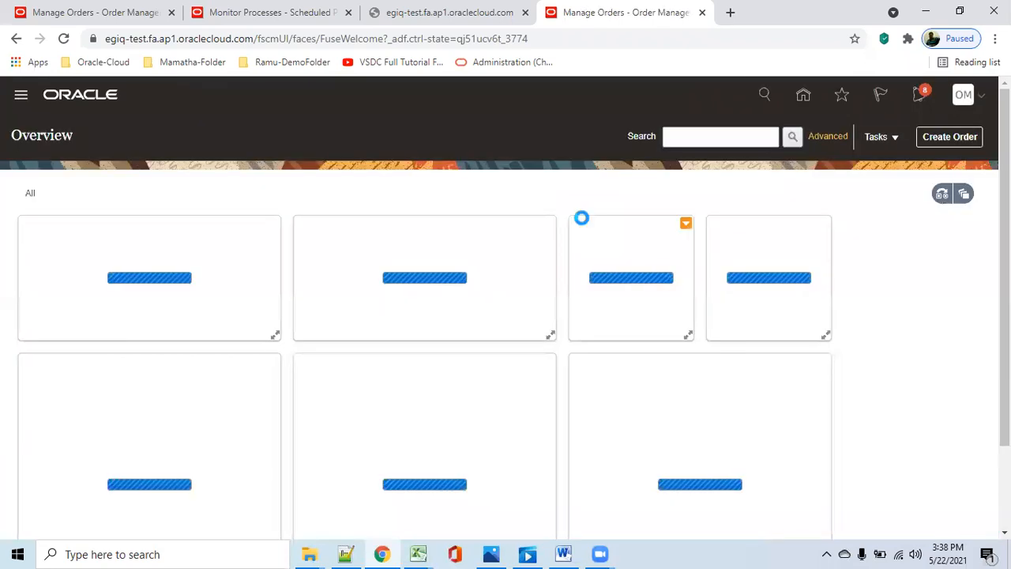
click(894, 139)
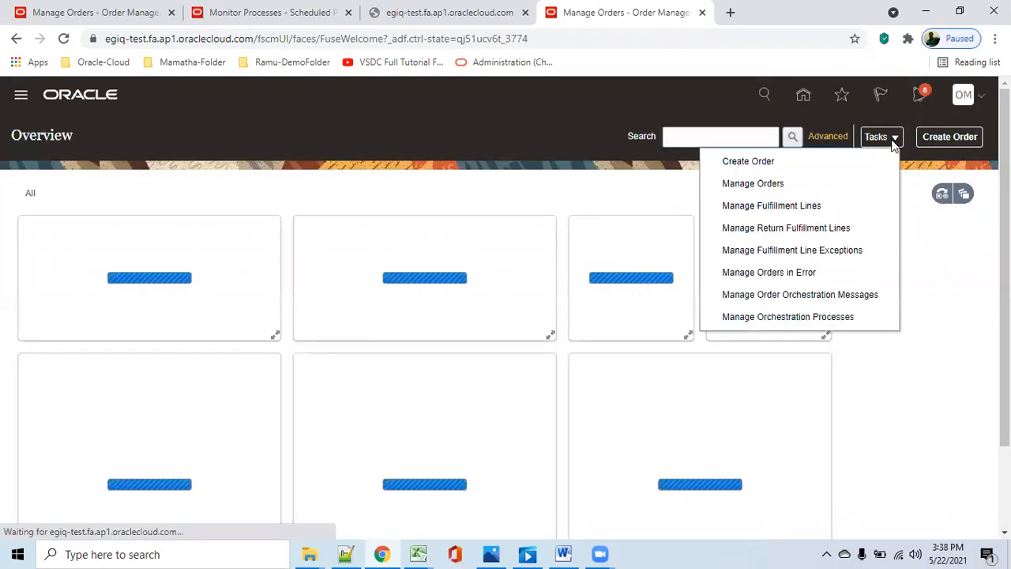
click(829, 184)
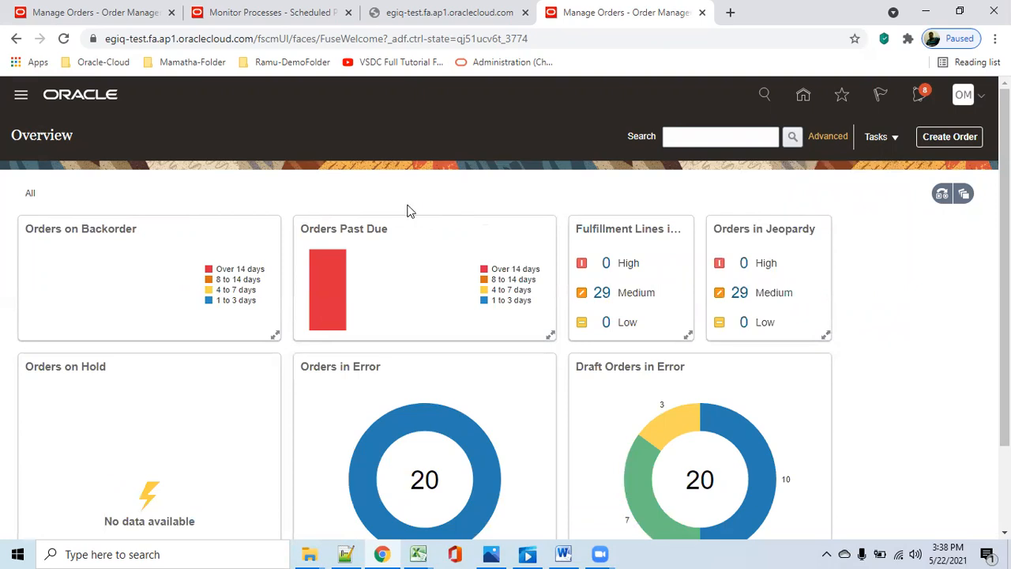
click(758, 365)
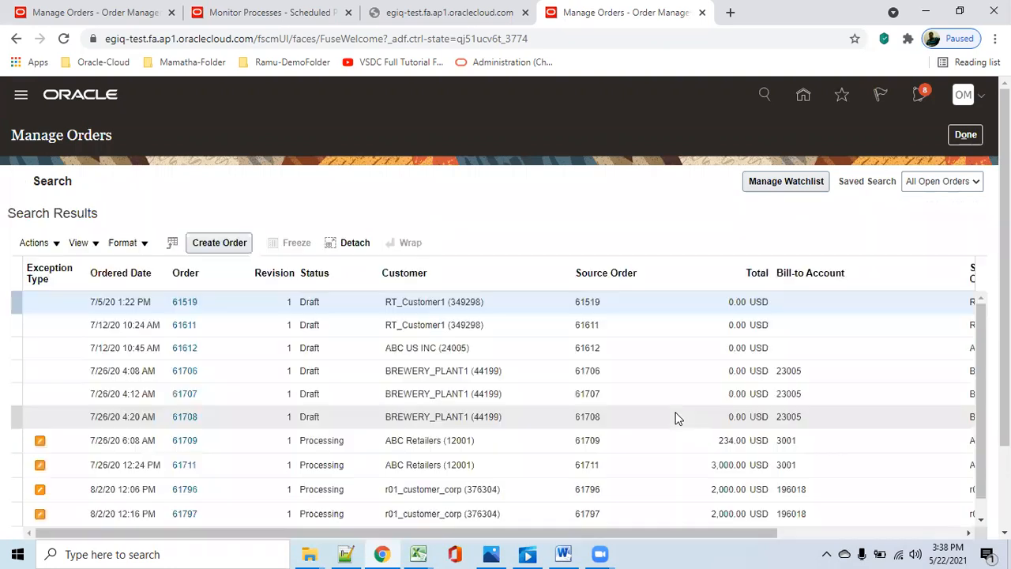
click(162, 274)
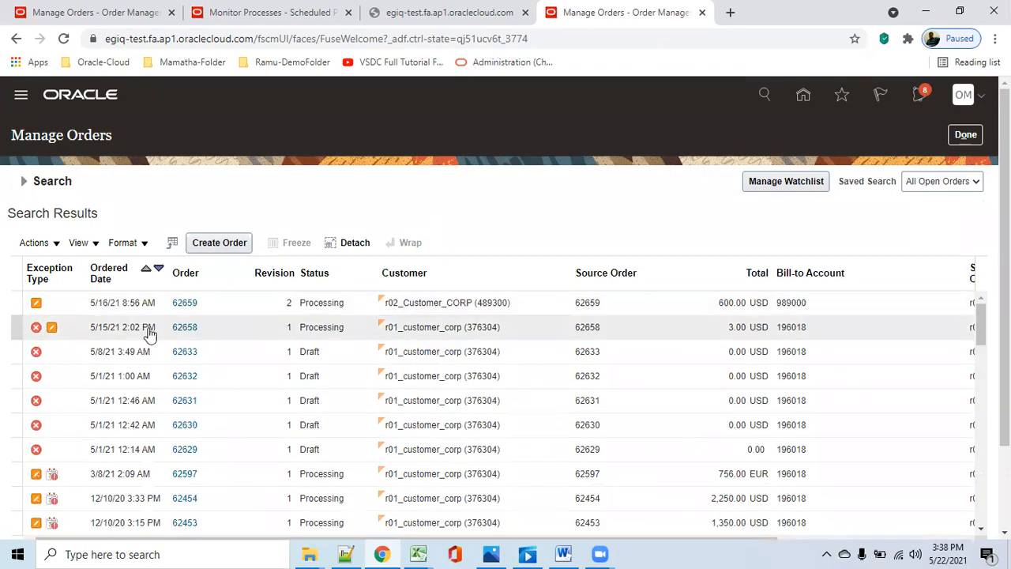
Open the most recent r02_Customer_CORP order and check the status of its r01_hyd_paintbox line
click(188, 306)
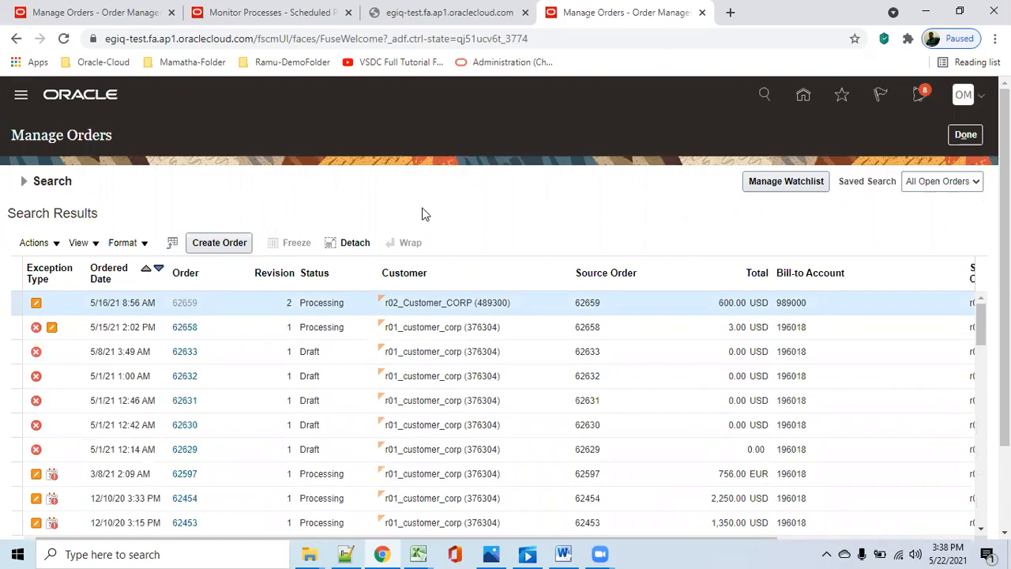
scroll(427, 316, down, 2)
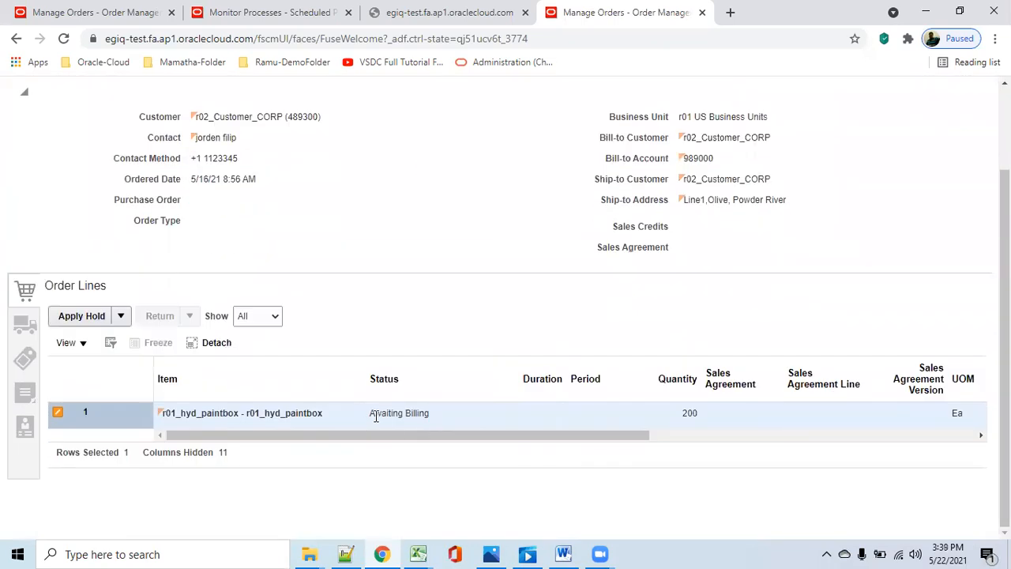
drag(370, 415, 432, 412)
scroll(488, 250, up, 2)
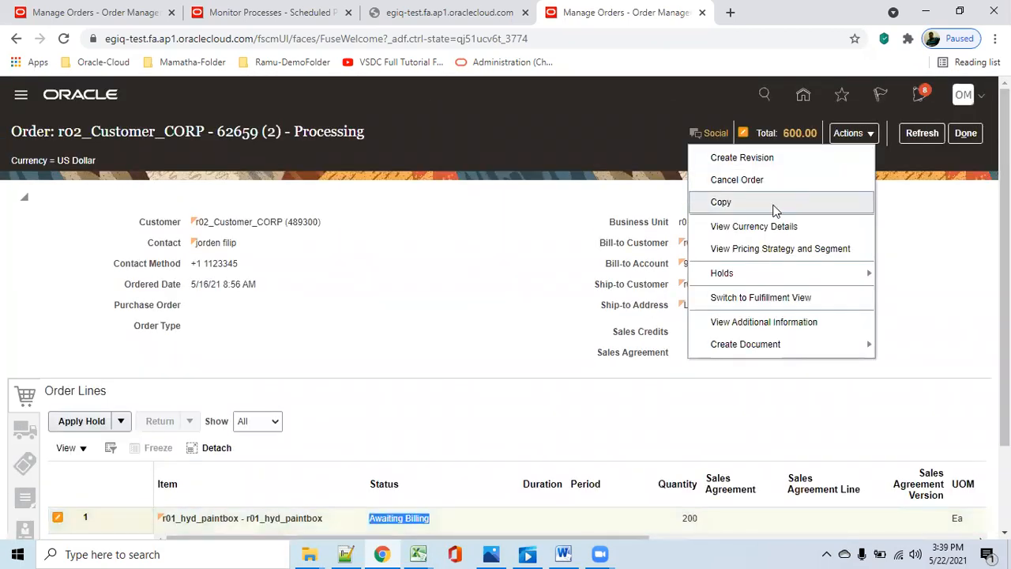
Copy the order with Additional Information included for both the order and its lines, and open the copy for editing
click(776, 205)
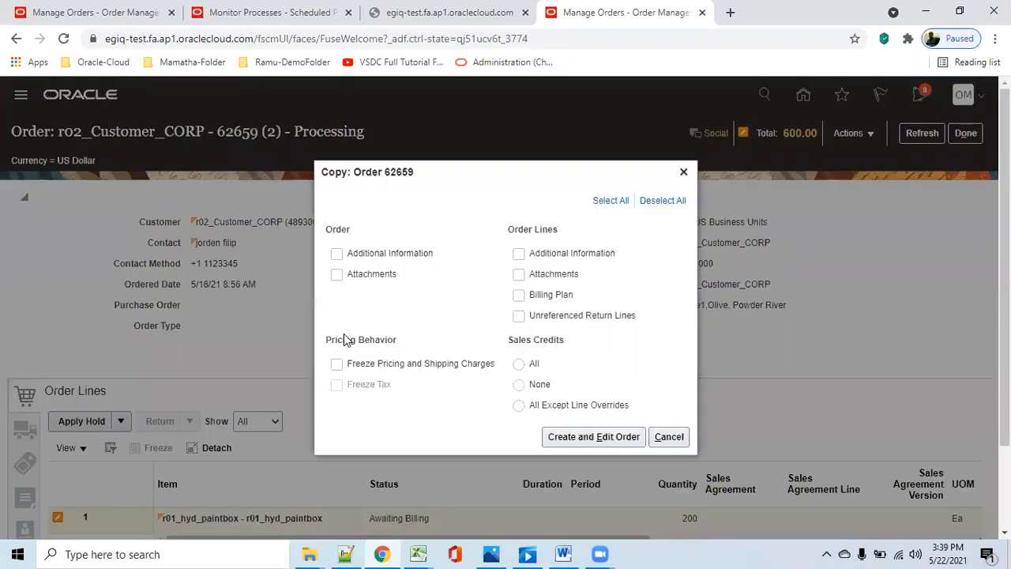
click(337, 254)
click(518, 254)
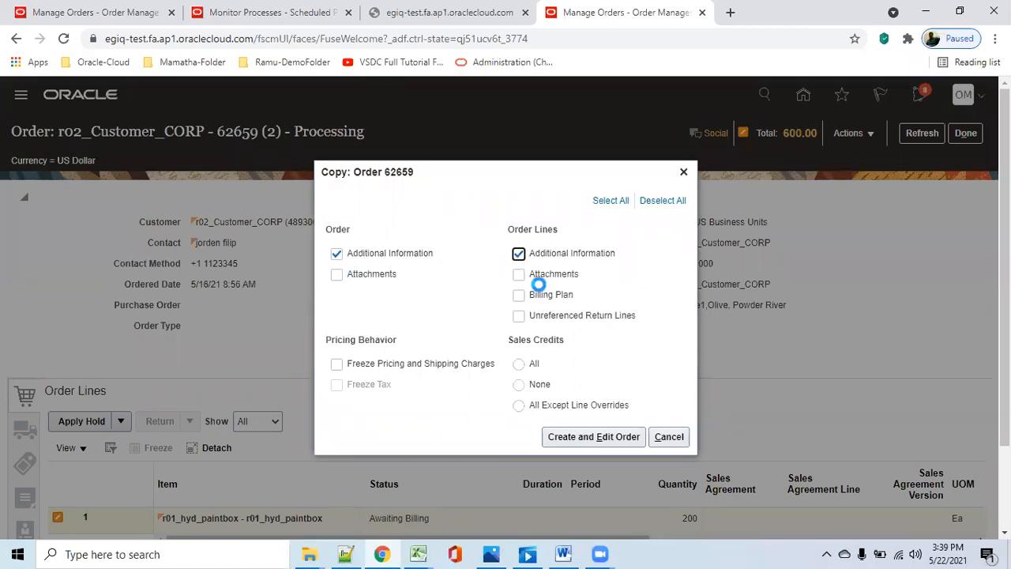
click(594, 437)
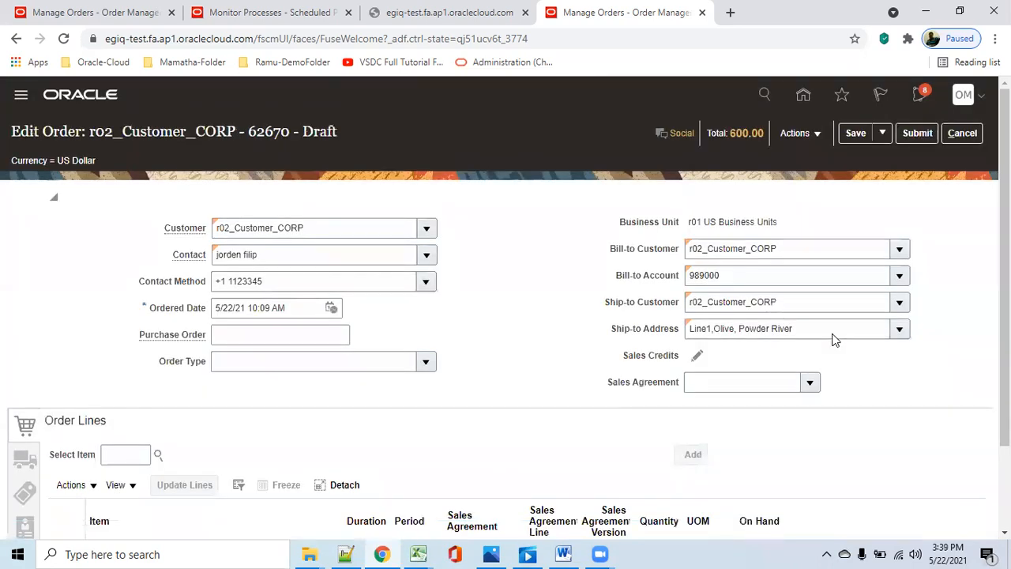
Review the copied order's header and r01_hyd_paintbox line, and save the order
scroll(742, 416, down, 2)
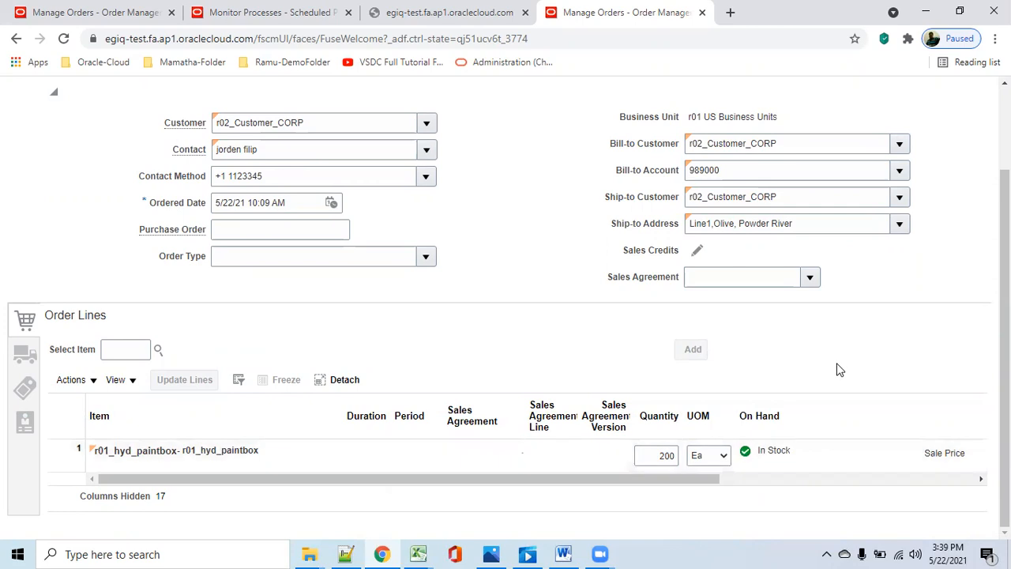
scroll(835, 367, up, 2)
click(854, 135)
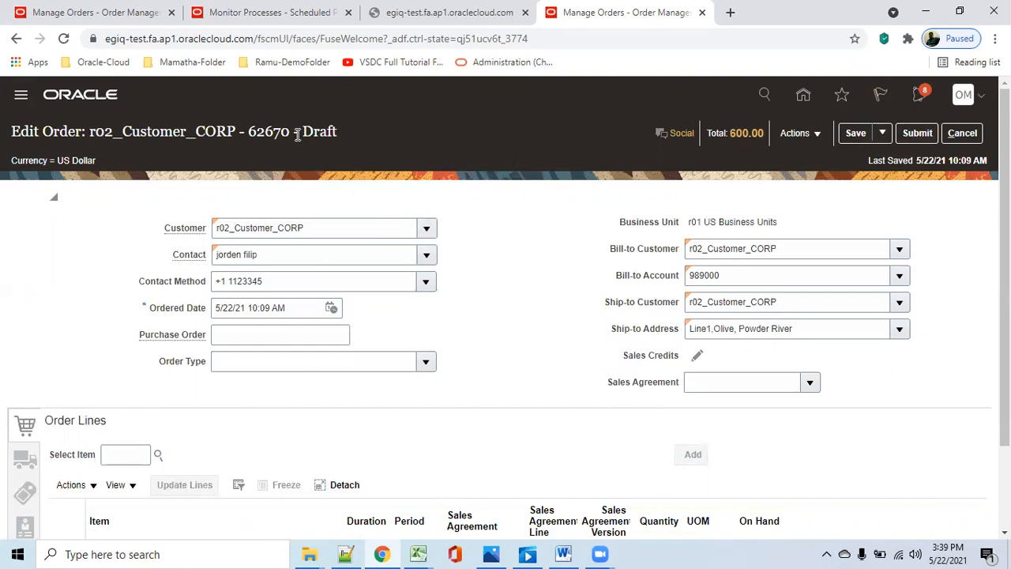
Submit the draft order, acknowledge the confirmation, and highlight the order's number and status in its heading
drag(301, 133, 338, 136)
click(916, 133)
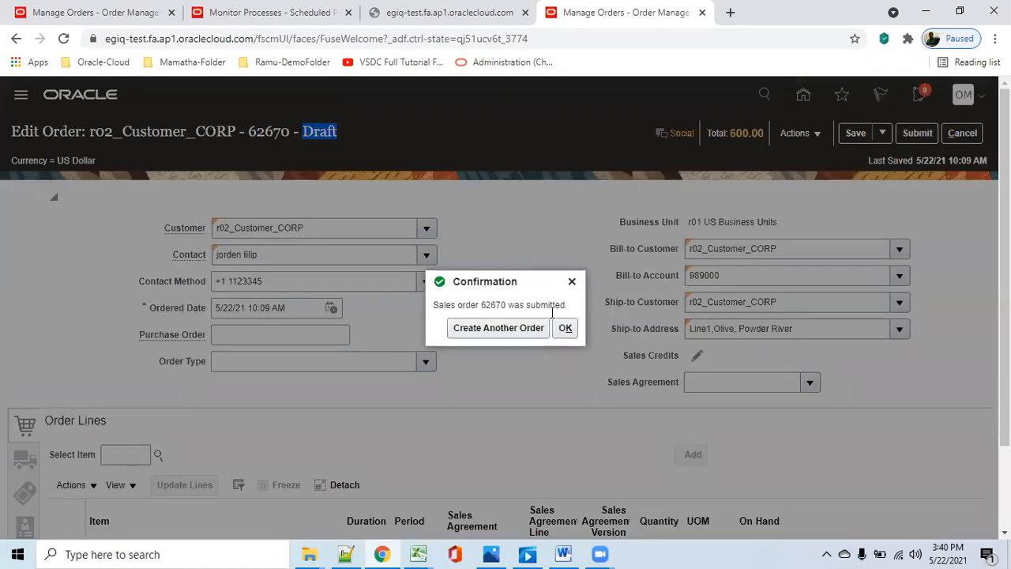
click(565, 330)
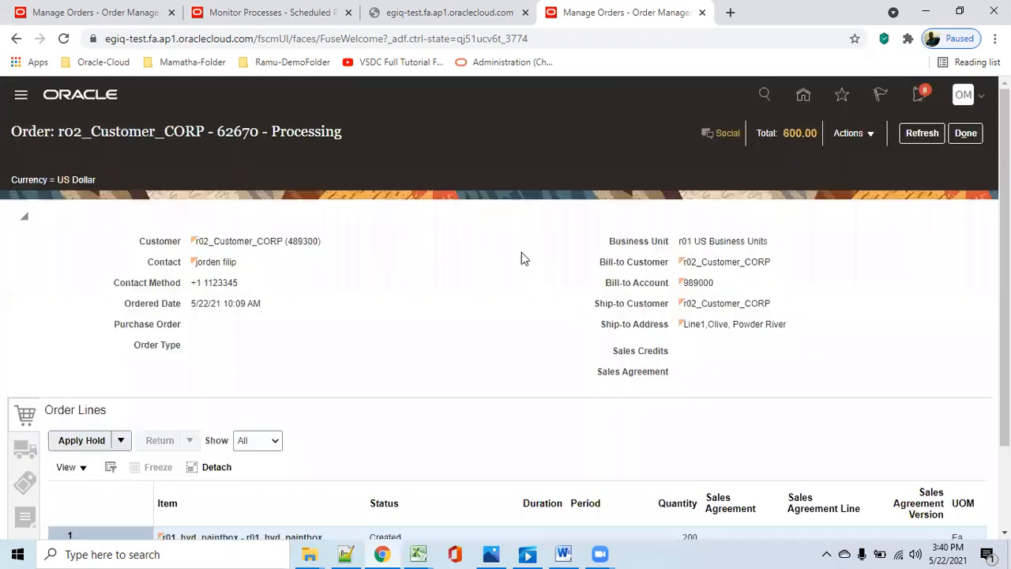
drag(215, 133, 364, 136)
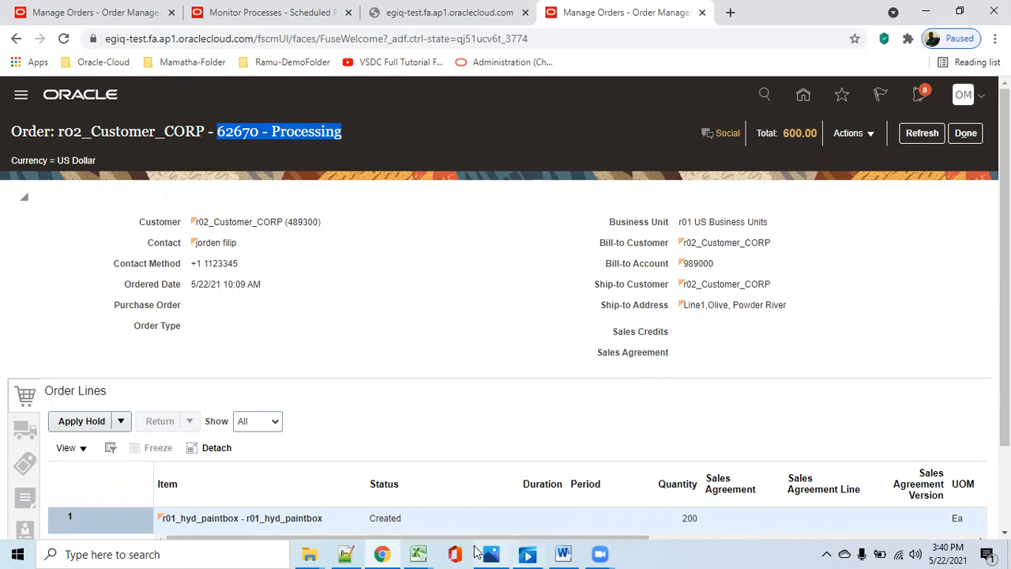
Switch to the Practice-omsheet workbook in Excel, point out the entry on switching to the fulfillment view, and return to Oracle Fusion
mouse_move(406, 551)
click(518, 514)
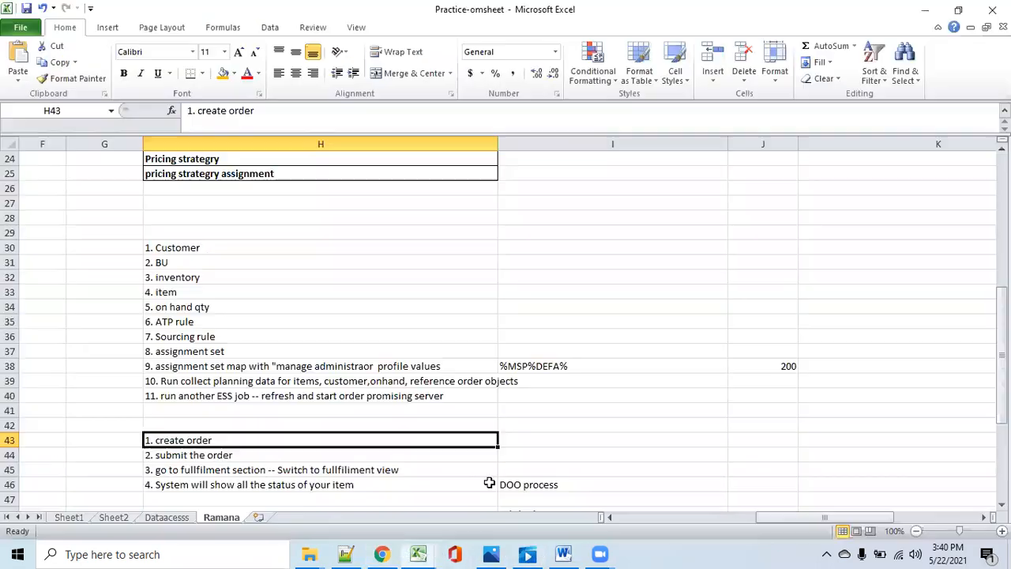
click(302, 472)
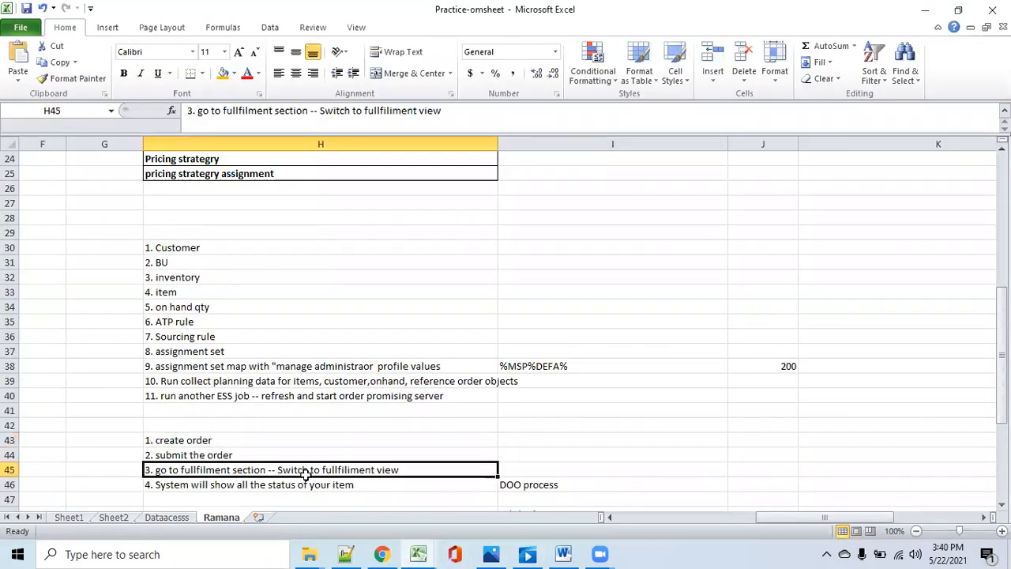
click(926, 11)
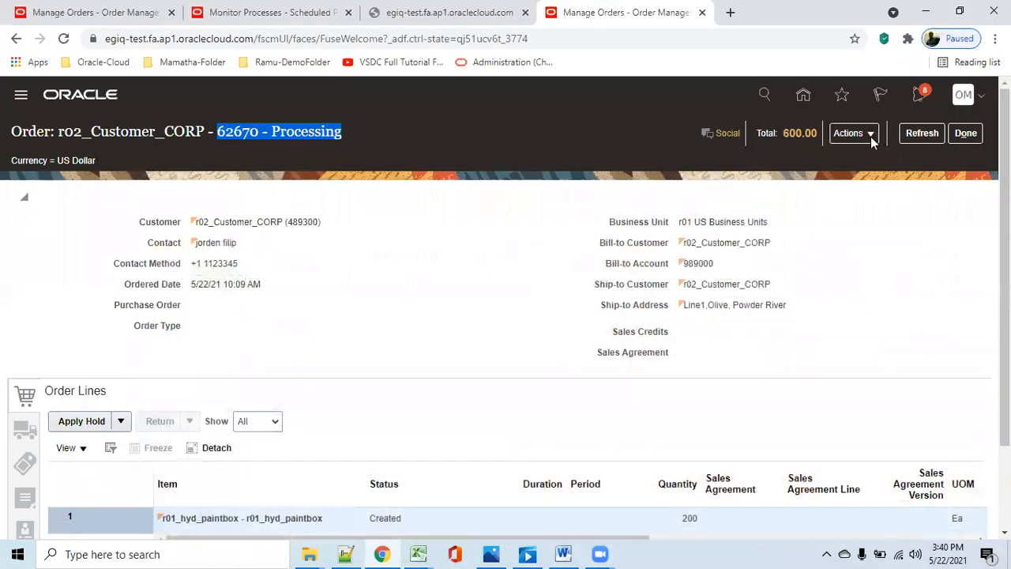
Switch the submitted order to the fulfillment view and open the orchestration process of its fulfillment line
click(869, 136)
click(756, 298)
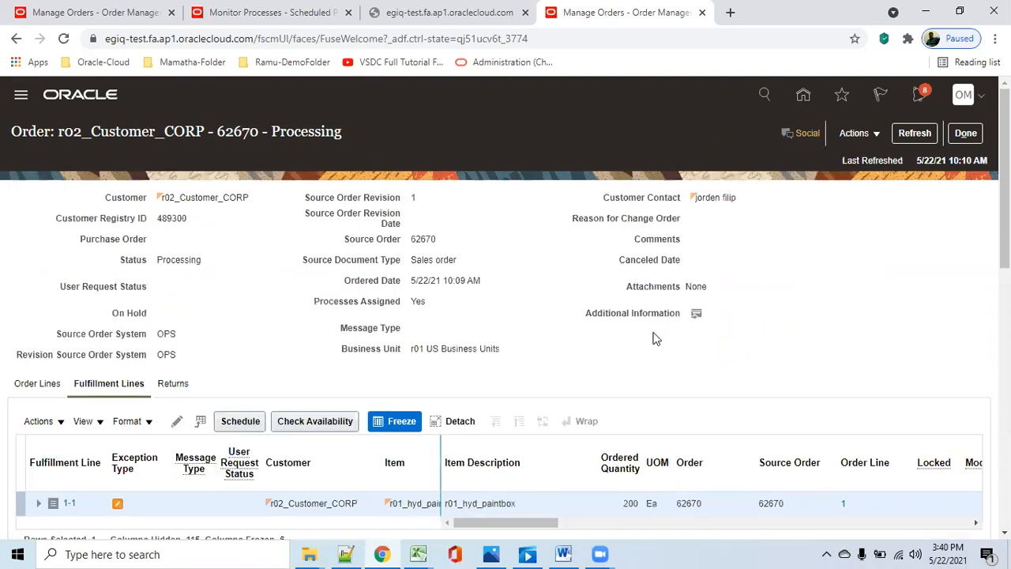
scroll(652, 336, down, 1)
drag(540, 448, 630, 463)
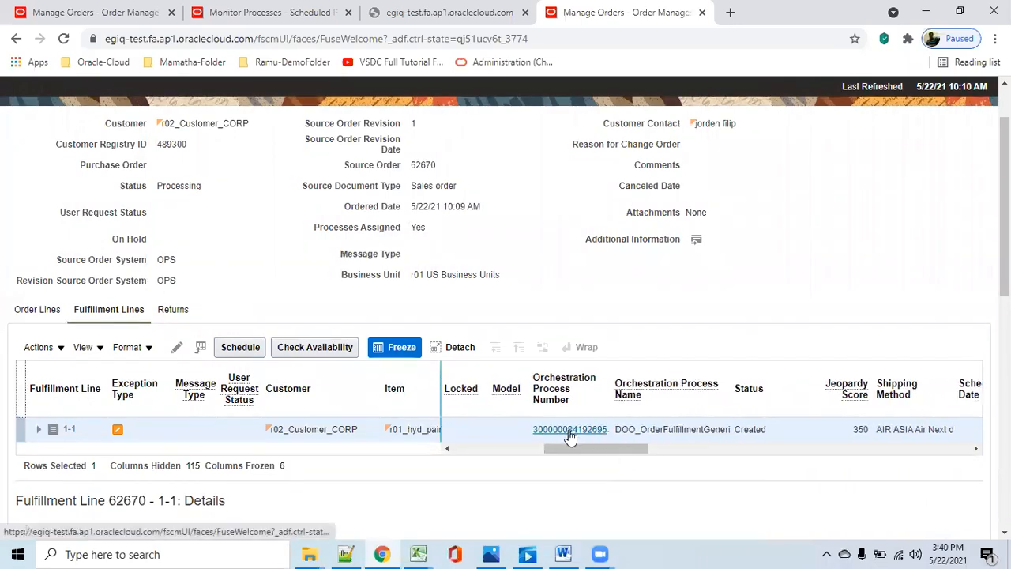
click(569, 434)
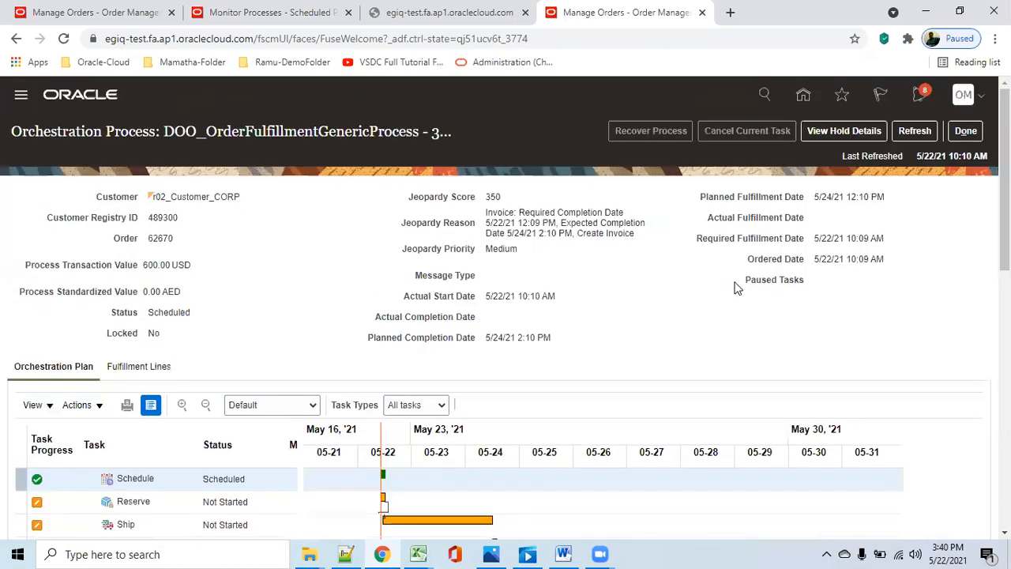
Review the Schedule, Reserve, Ship and Invoice tasks in the orchestration plan and refresh the process
scroll(758, 297, down, 3)
scroll(763, 297, down, 1)
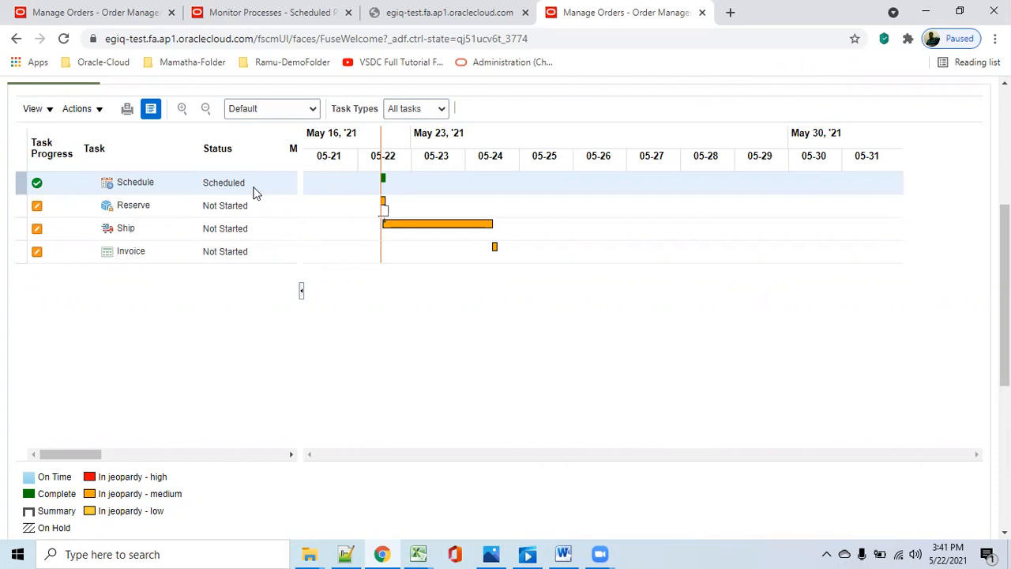
scroll(377, 327, up, 1)
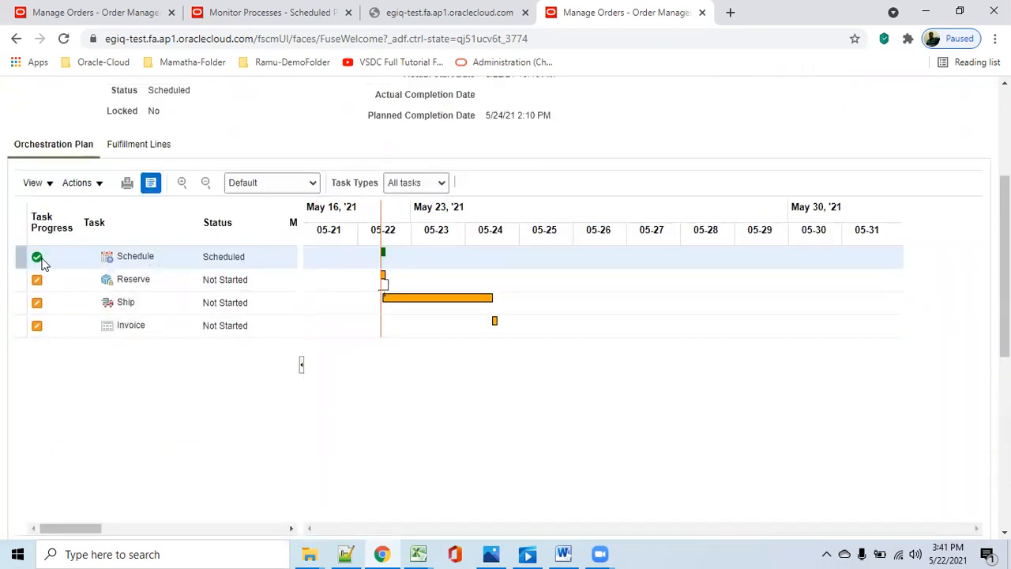
scroll(724, 179, up, 2)
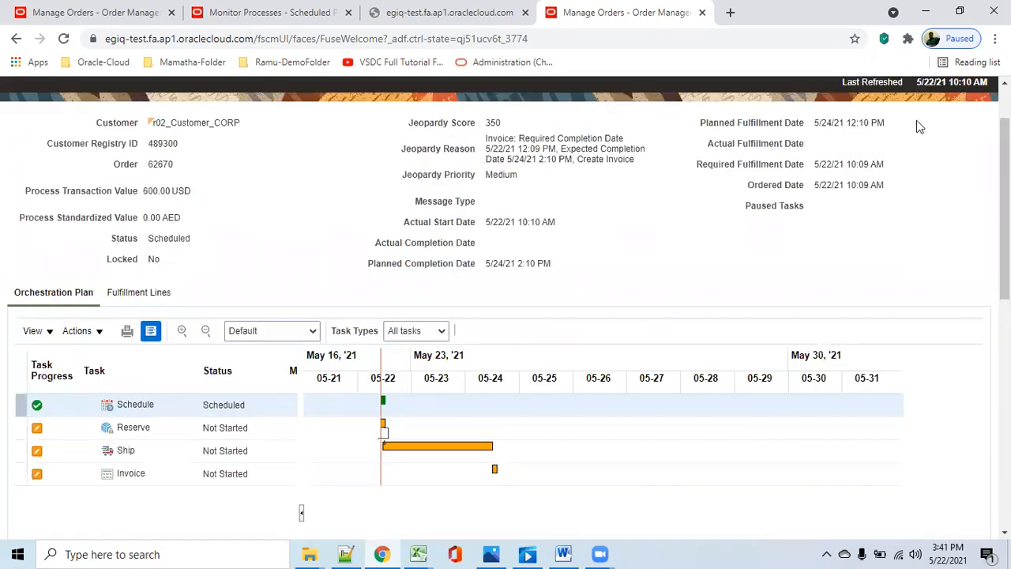
scroll(916, 162, up, 1)
click(905, 132)
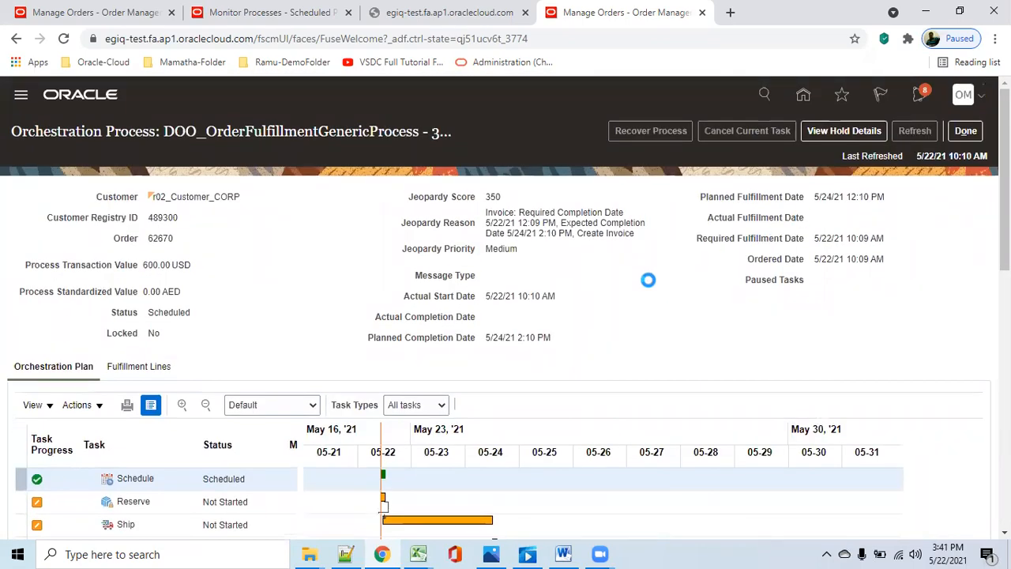
Check the task statuses in the refreshed orchestration plan and point out the Ship task
scroll(422, 420, down, 2)
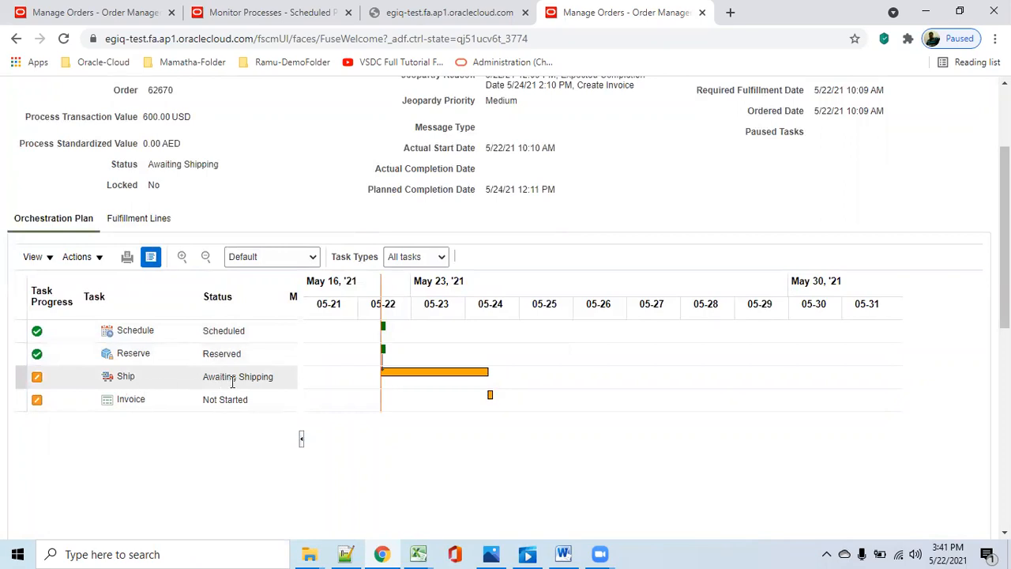
click(261, 376)
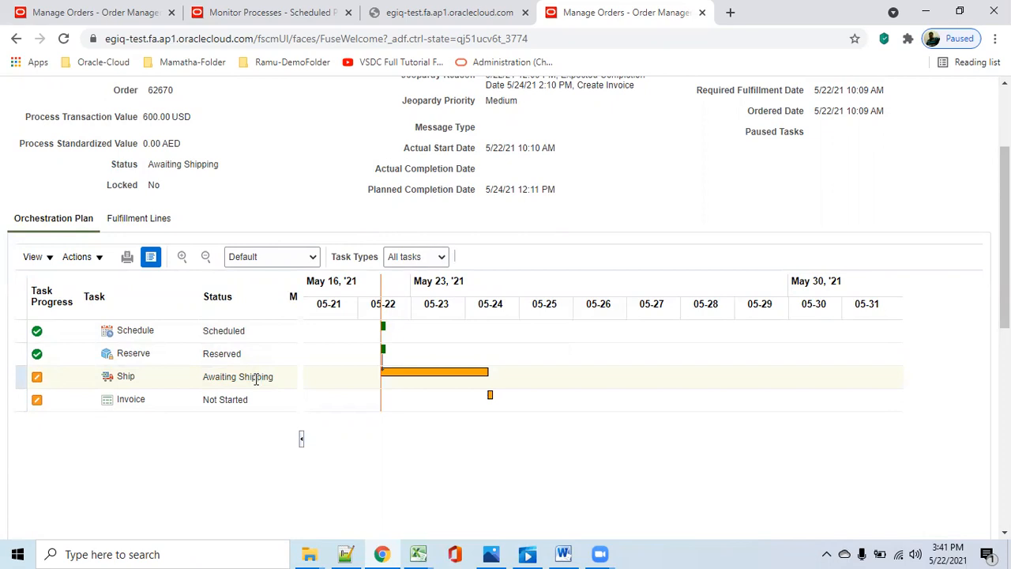
click(255, 378)
scroll(575, 475, up, 2)
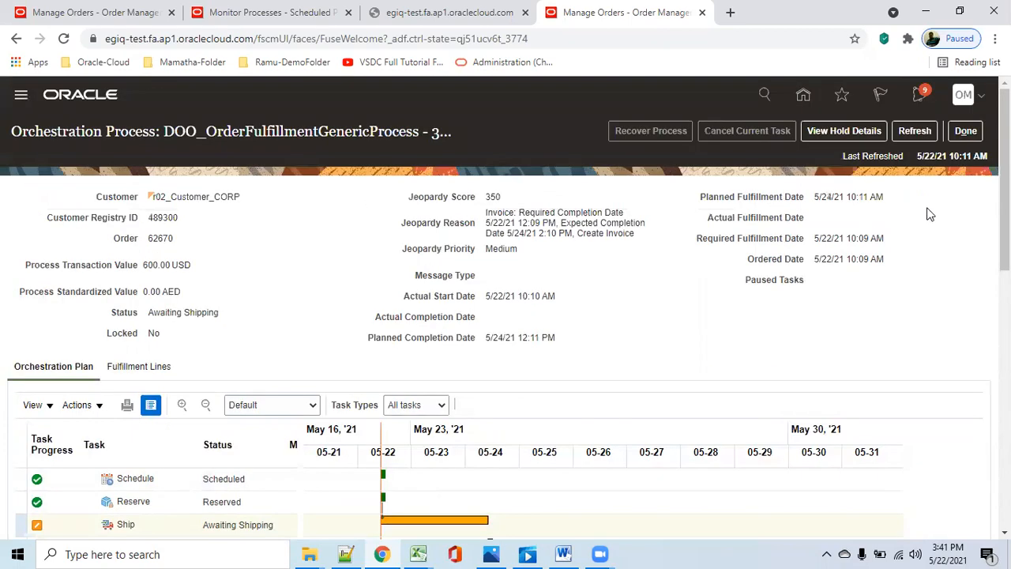
Close the orchestration process and the fulfillment view, and highlight the order line's status on the sales order
click(966, 131)
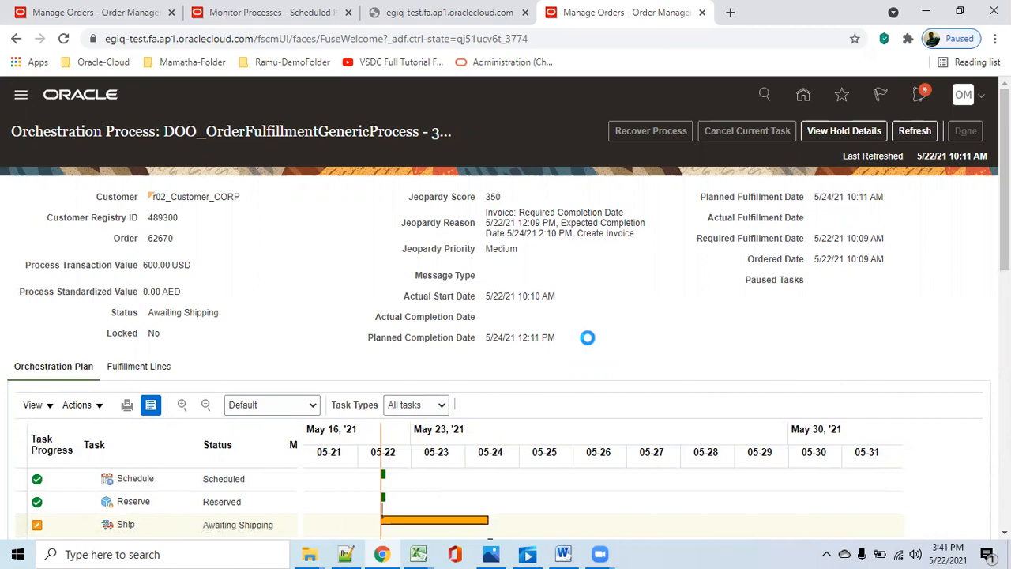
click(965, 132)
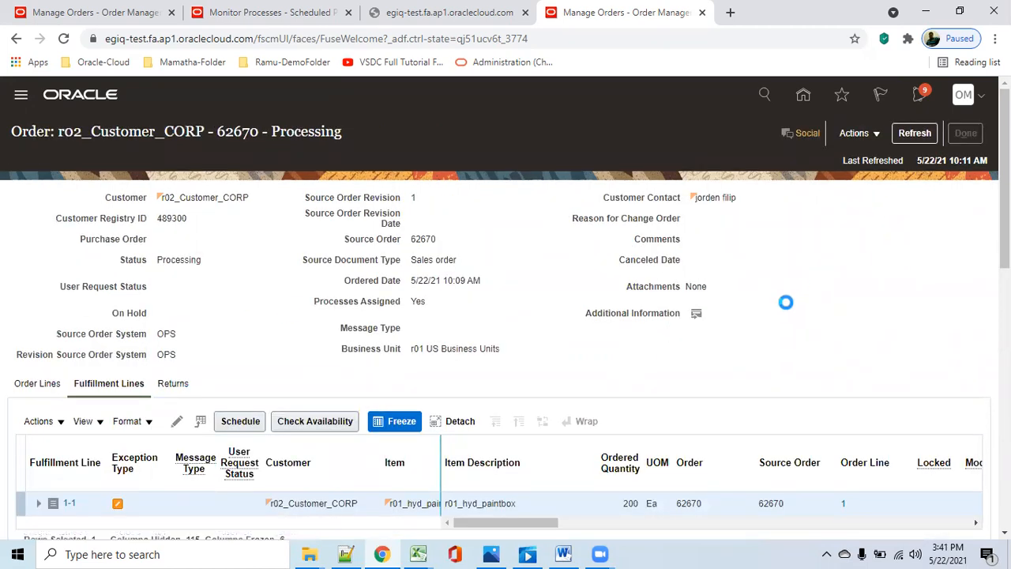
scroll(401, 463, down, 2)
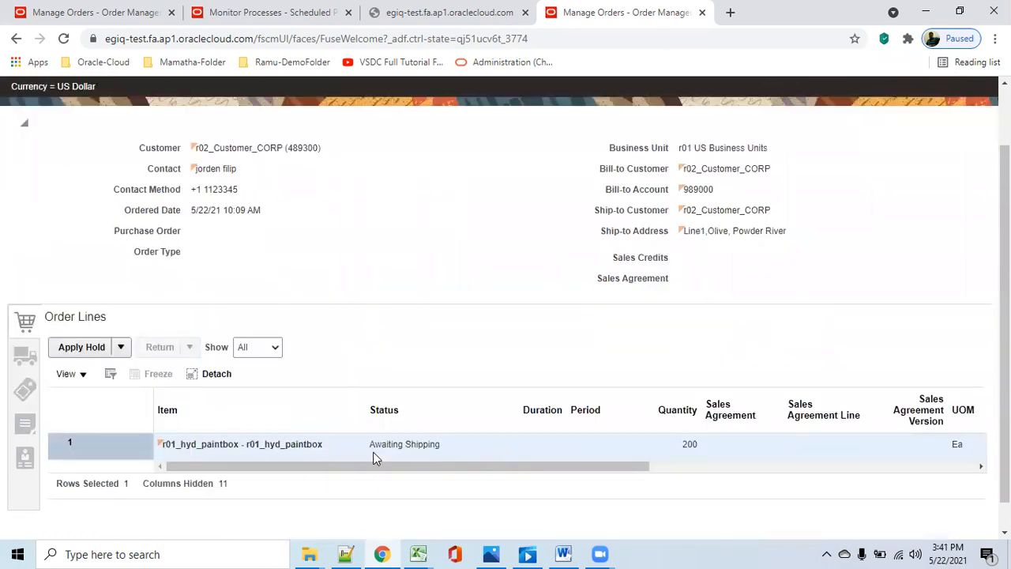
drag(369, 444, 440, 444)
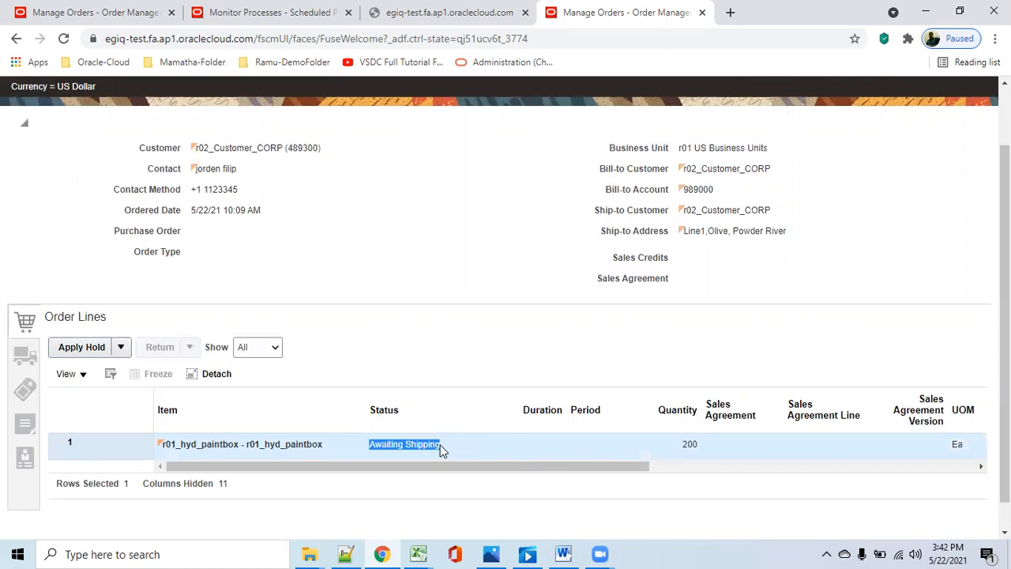
Open the practice-session-infosys bookmark from the Oracle-Cloud folder in a new browser tab
click(95, 66)
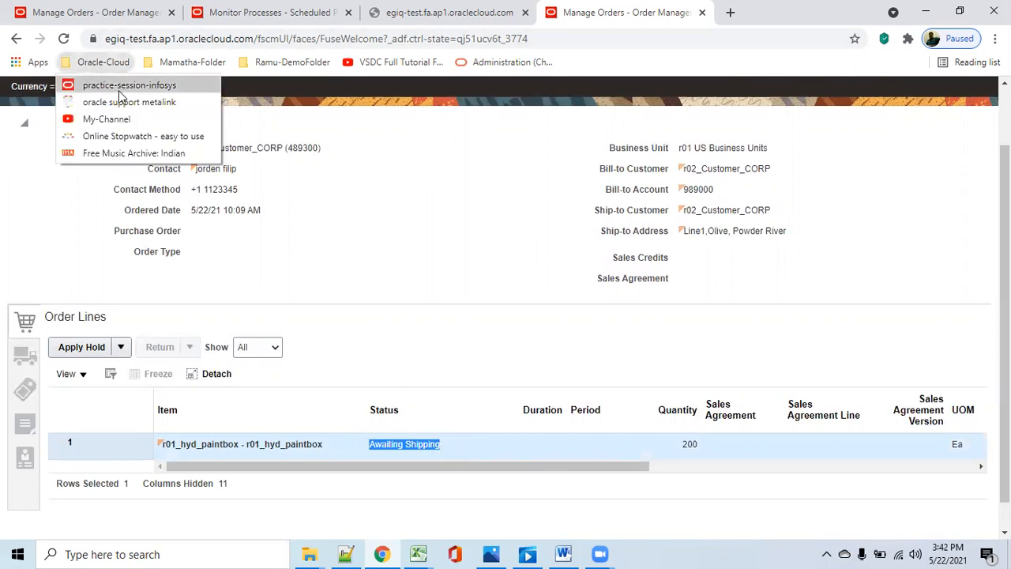
right_click(128, 85)
click(201, 98)
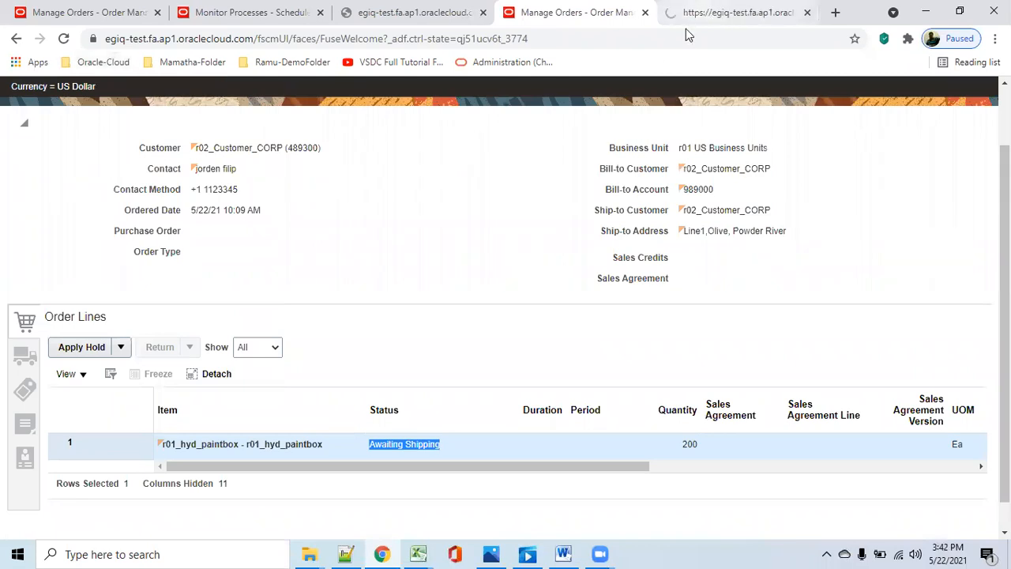
Find Supply Chain Execution among the home page areas and open the Inventory Management app
click(686, 18)
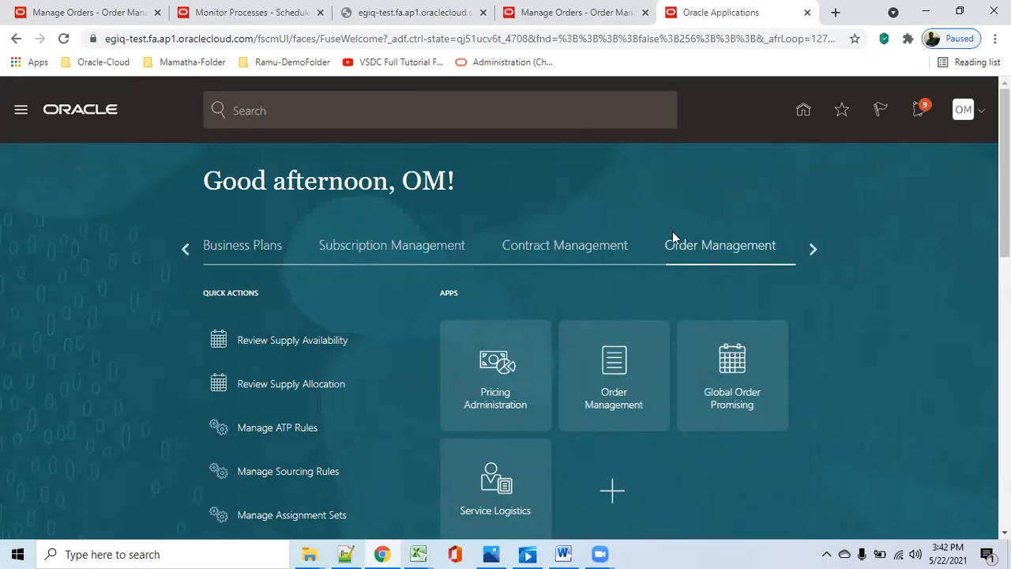
click(182, 251)
click(181, 252)
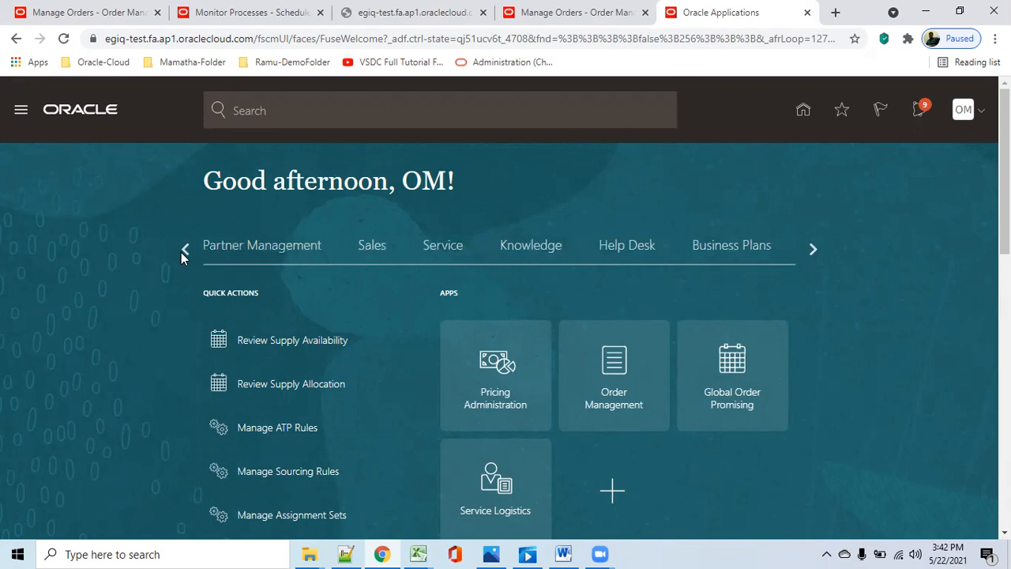
click(181, 252)
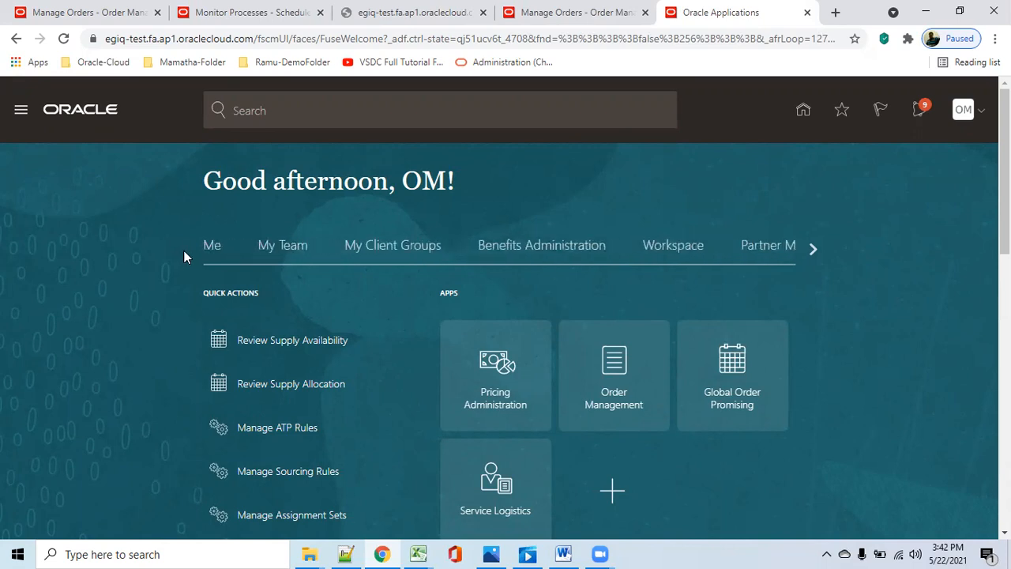
click(815, 247)
click(814, 247)
click(814, 247)
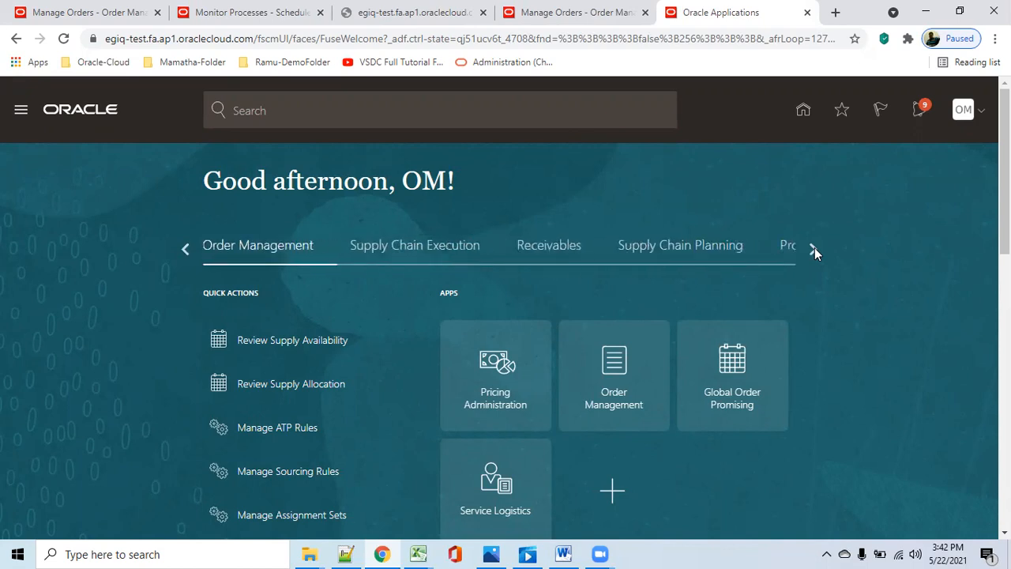
click(466, 251)
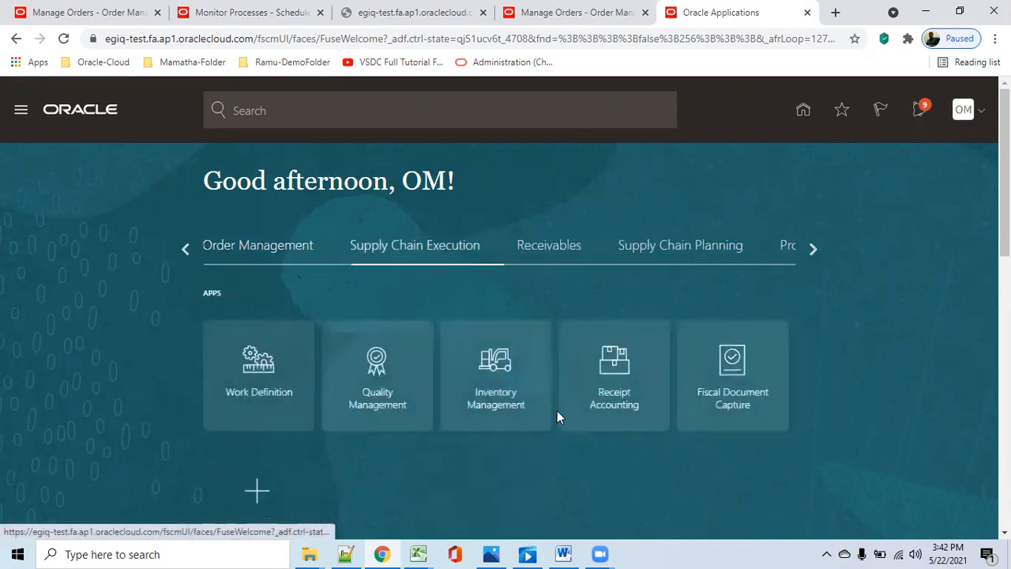
click(496, 405)
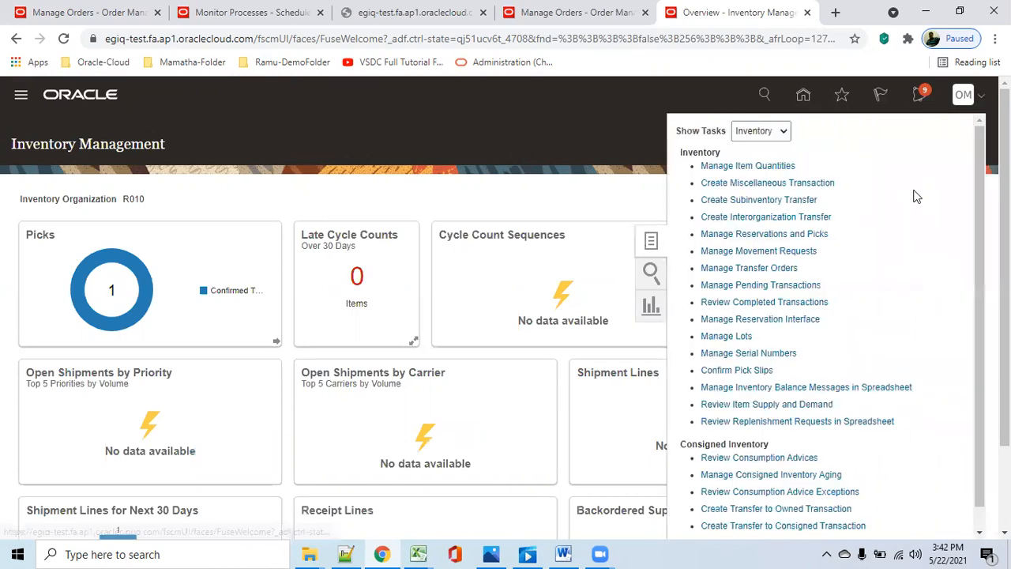
Show the Shipments tasks in Inventory Management and open Manage Shipment Lines
click(784, 131)
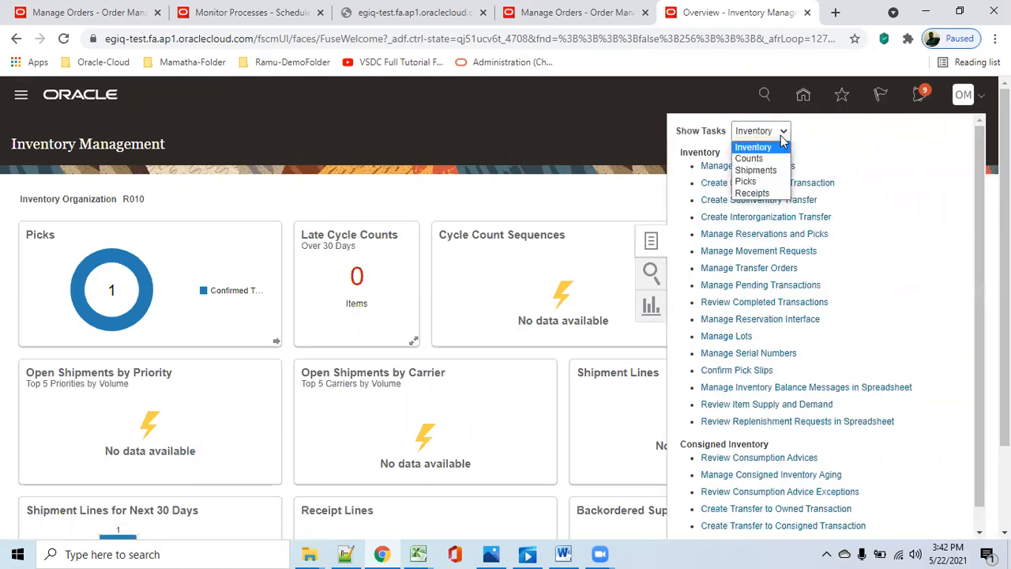
click(774, 171)
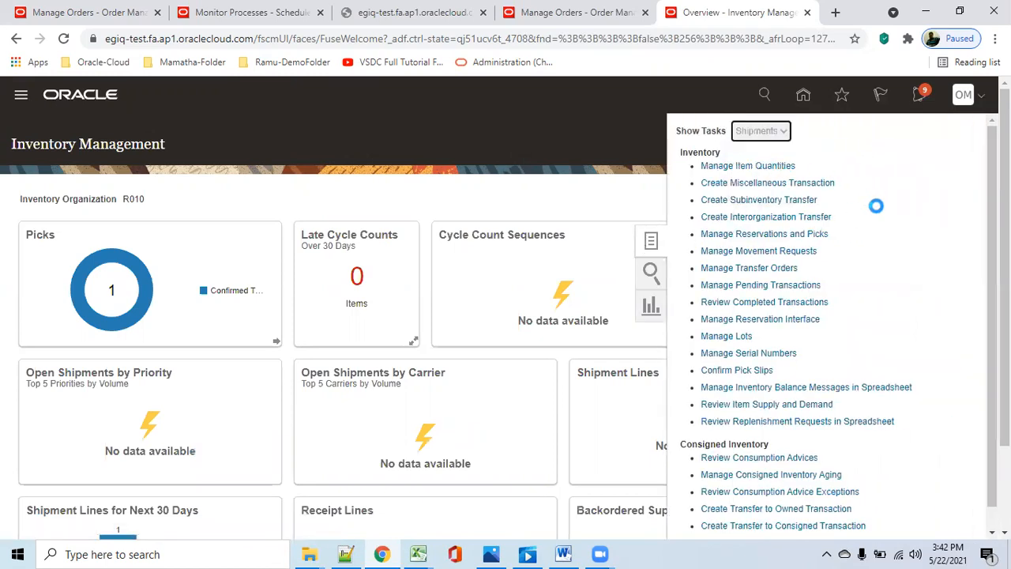
click(772, 190)
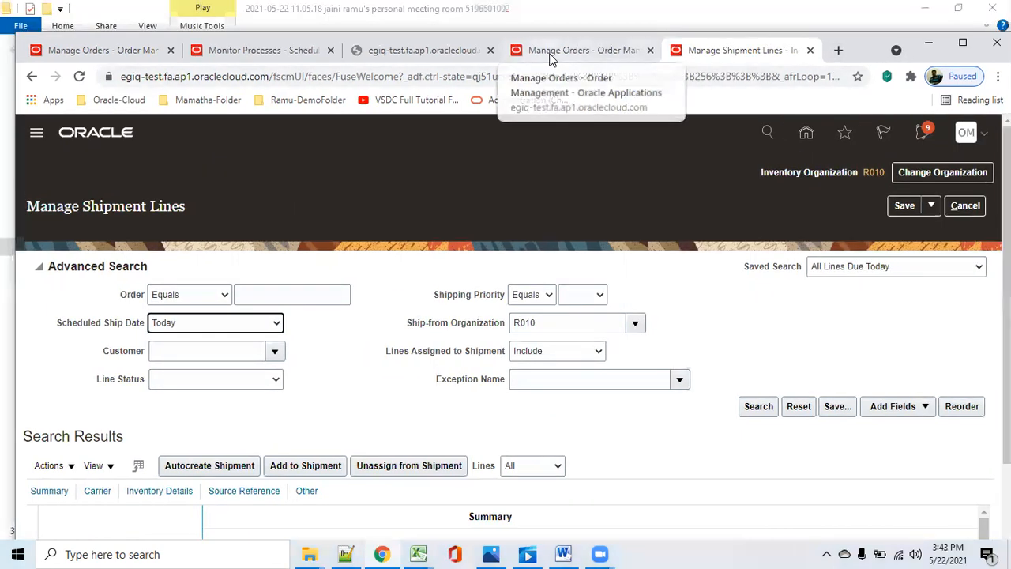
Copy the order number from the sales order page and enter it as the Order criterion in the shipment lines search
click(550, 54)
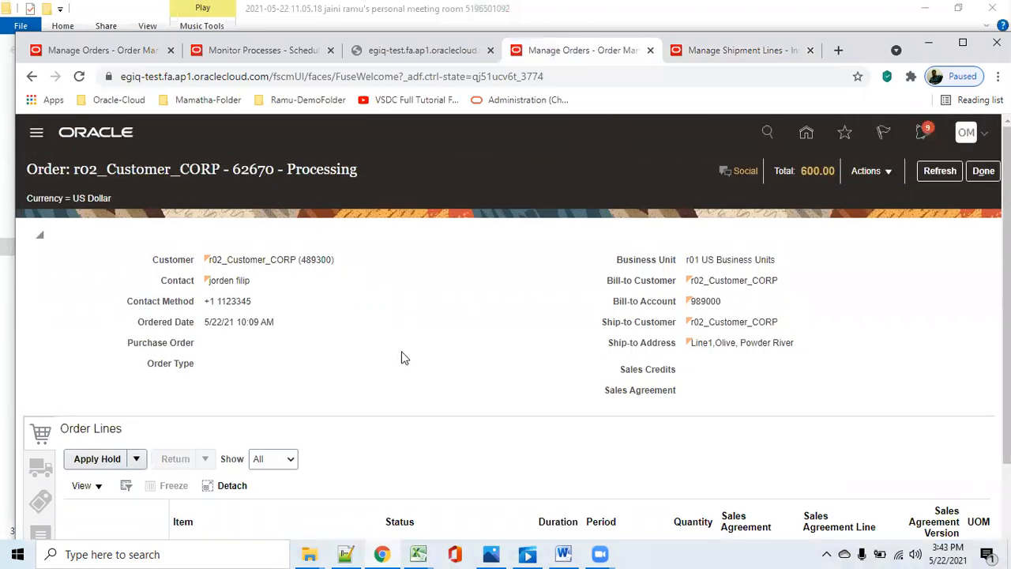
scroll(401, 358, down, 3)
scroll(296, 269, up, 3)
double_click(253, 169)
key(ctrl+c)
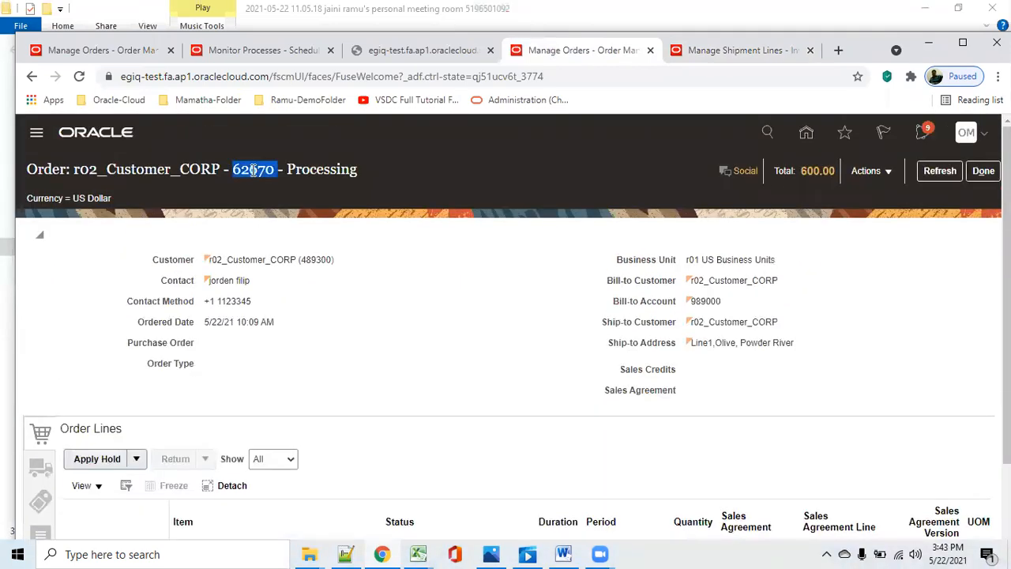
click(732, 53)
click(272, 297)
key(ctrl+v)
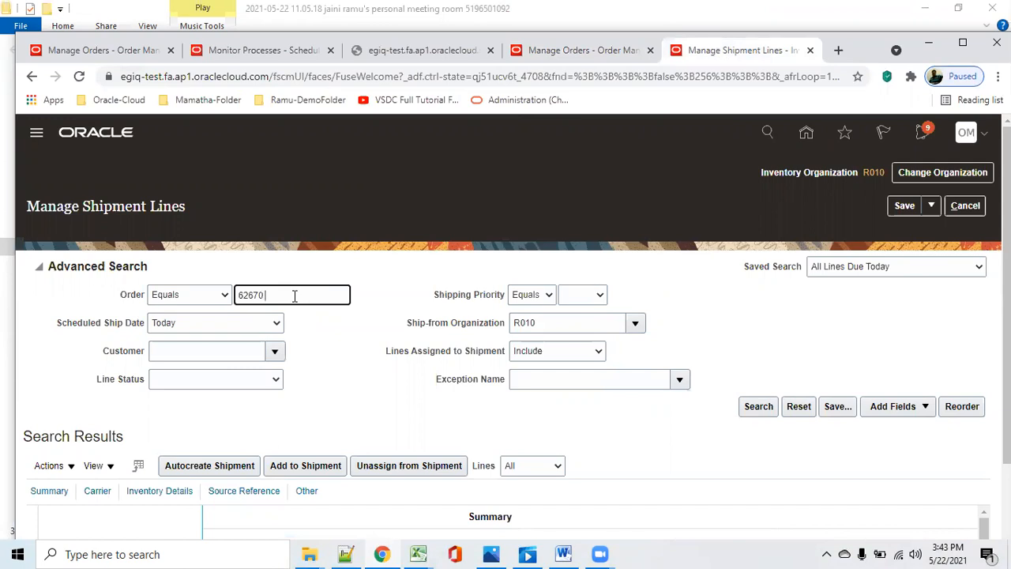
Set the Scheduled Ship Date operator to Before, search, and open the r01_hyd_paintbox shipment line in a maximized window
click(343, 387)
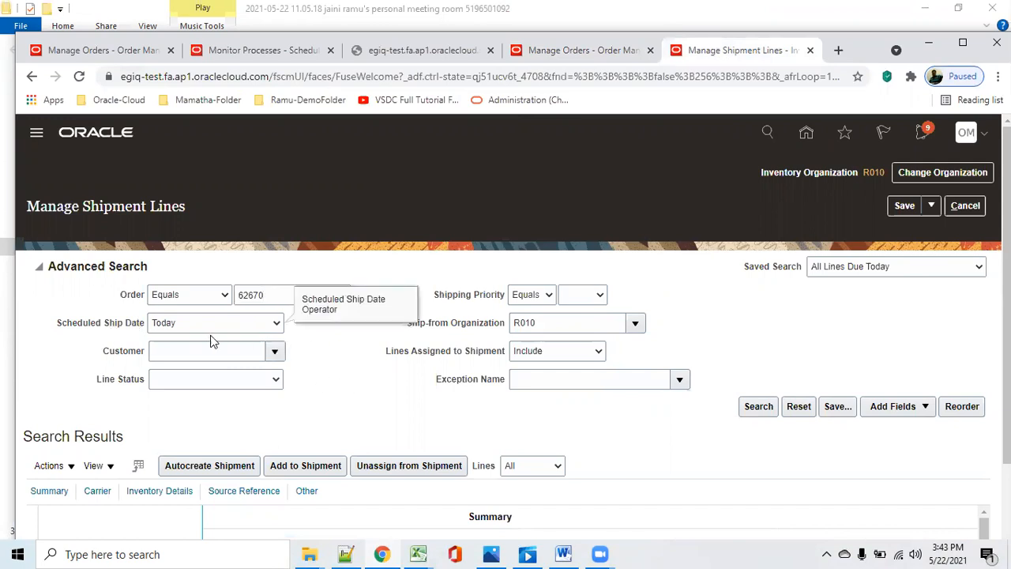
click(276, 323)
click(234, 340)
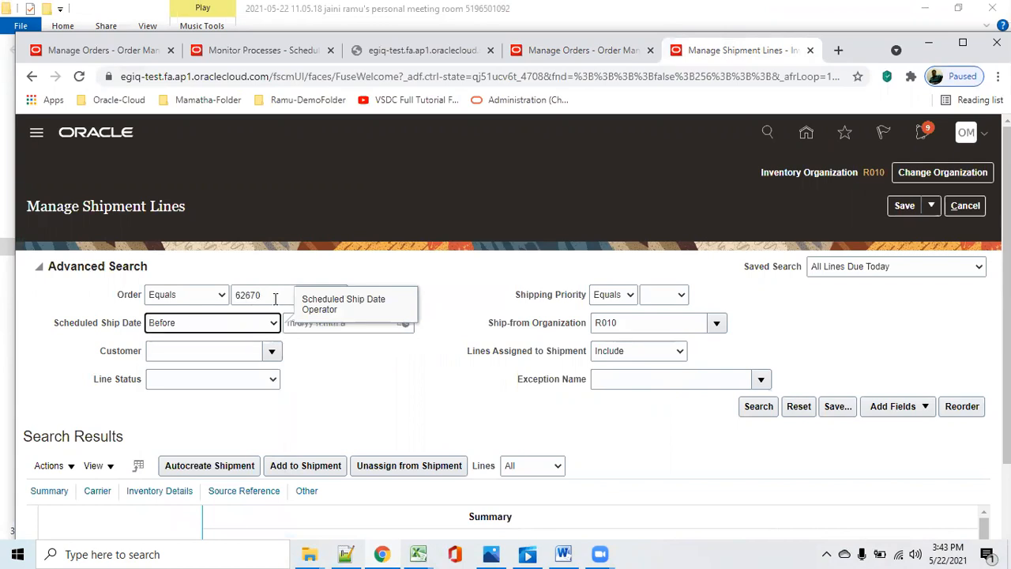
click(757, 408)
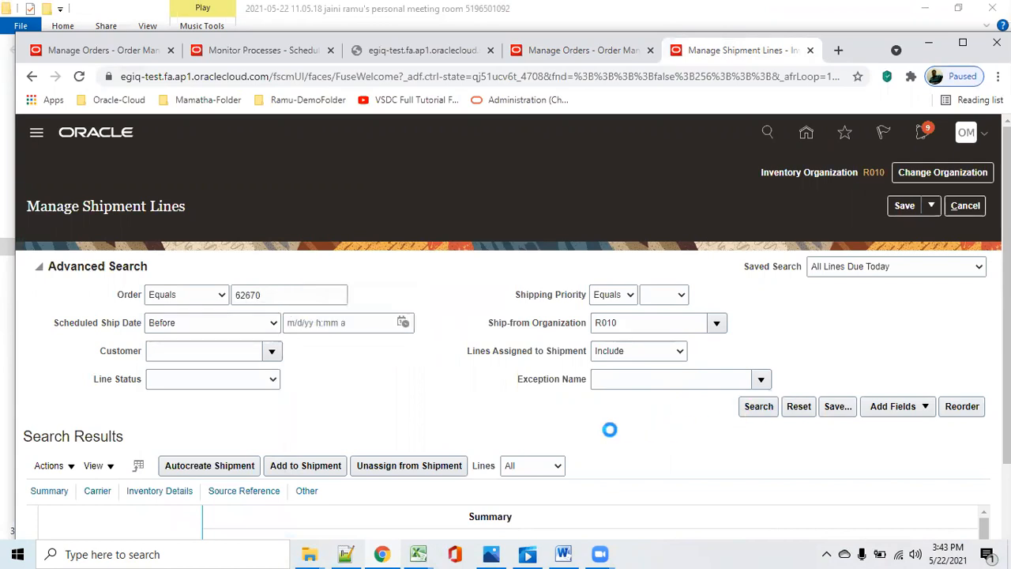
scroll(592, 401, down, 1)
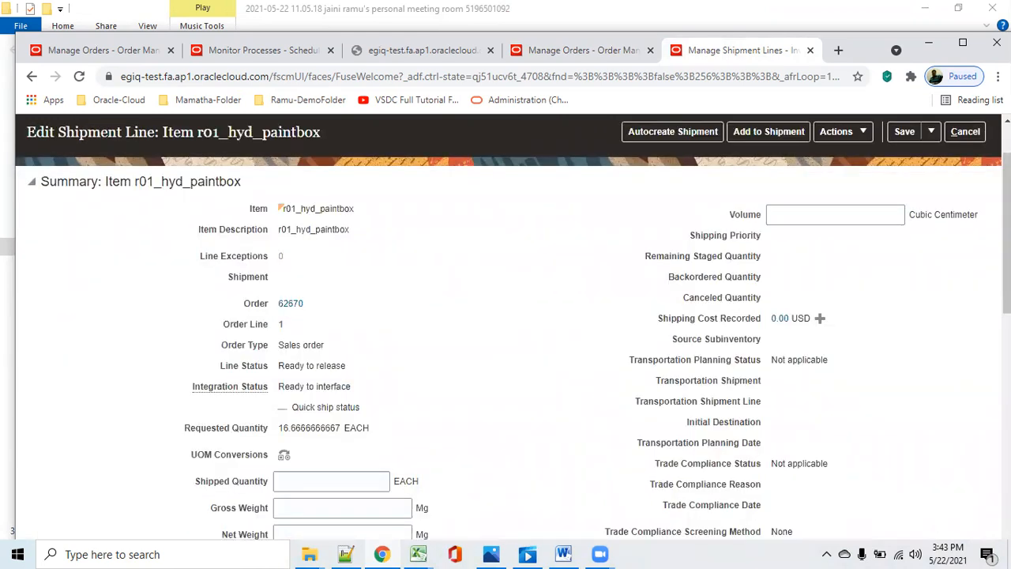
click(963, 42)
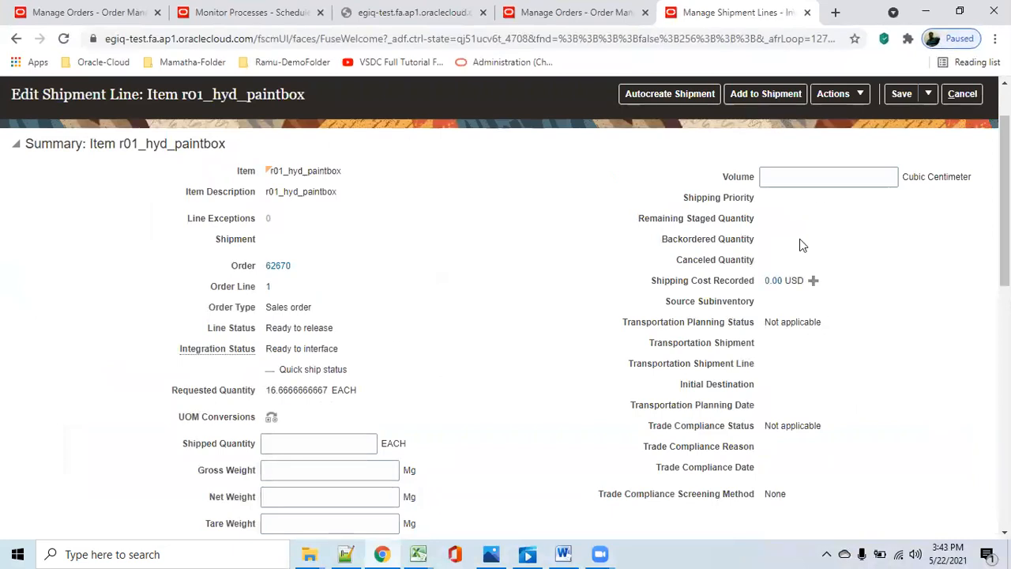
Autocreate a shipment for the r01_hyd_paintbox line and acknowledge the confirmation
click(671, 95)
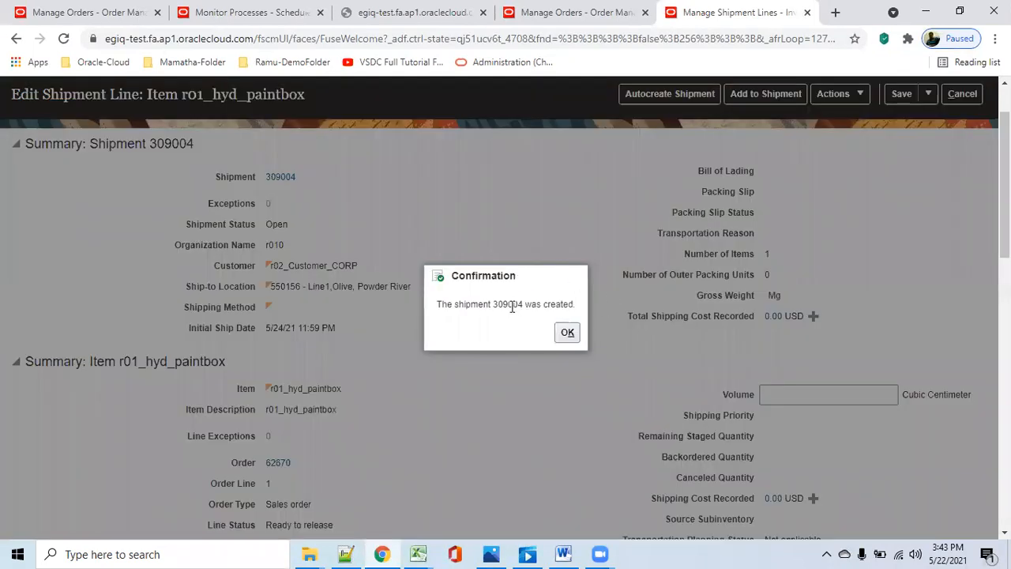
double_click(512, 306)
click(569, 333)
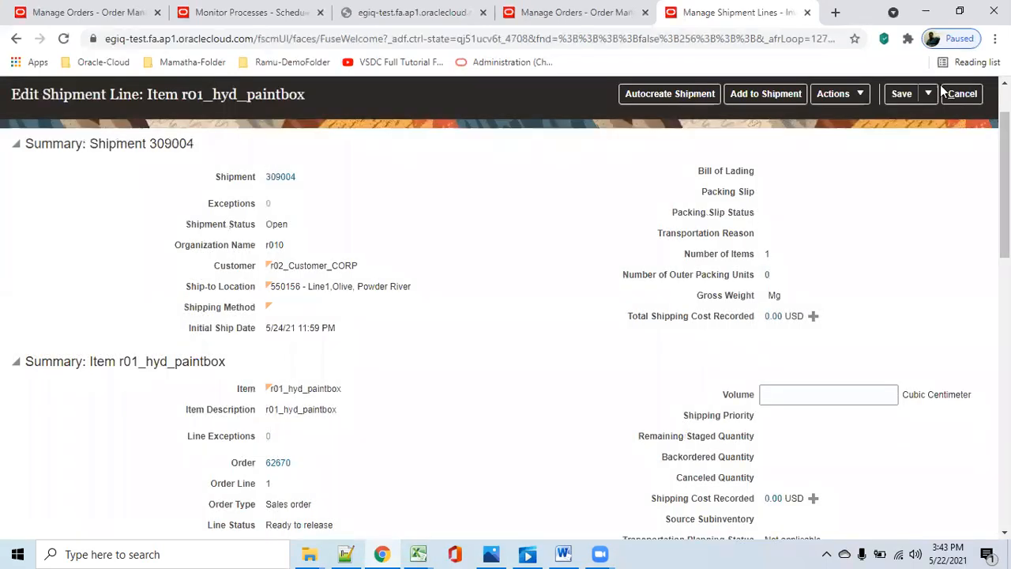
Run Pick Release for the r01_hyd_paintbox shipment line, highlight the request details and acknowledge the confirmation
click(863, 95)
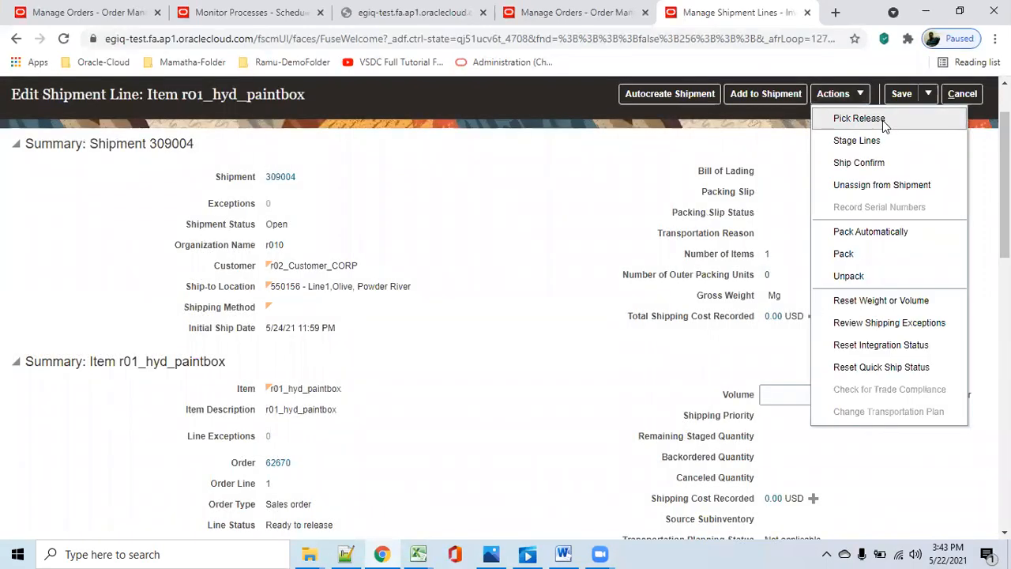
click(884, 120)
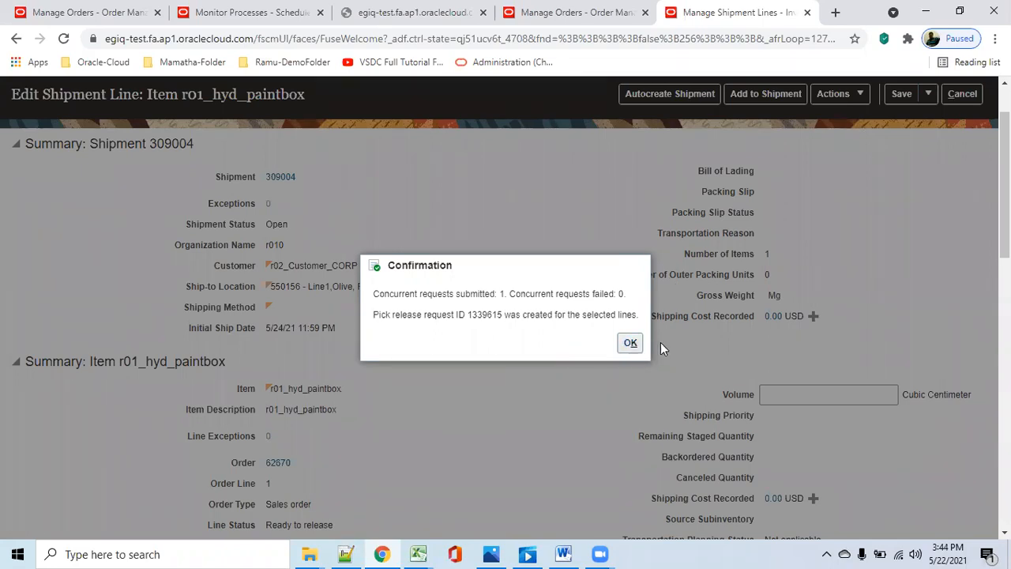
drag(374, 294, 636, 326)
click(550, 342)
click(631, 341)
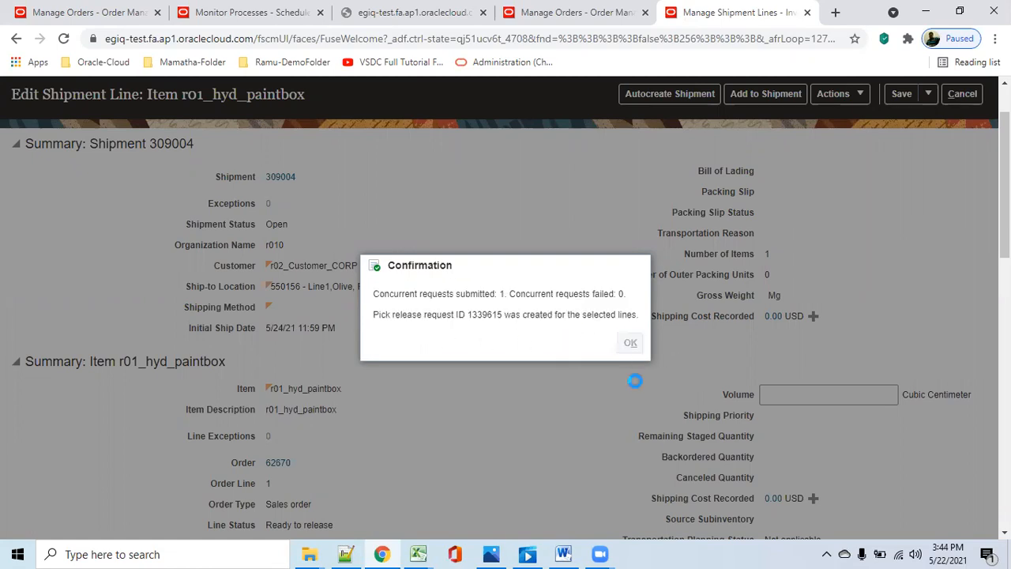
Go to the scheduled processes overview, reload the page and refresh the process list
click(253, 12)
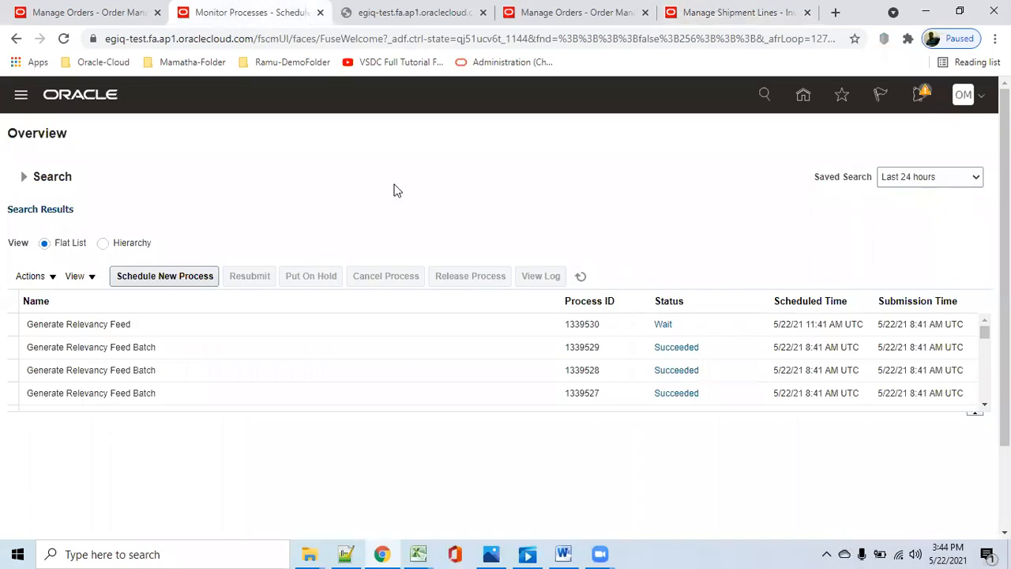
click(581, 275)
click(581, 276)
click(582, 275)
click(583, 277)
click(64, 38)
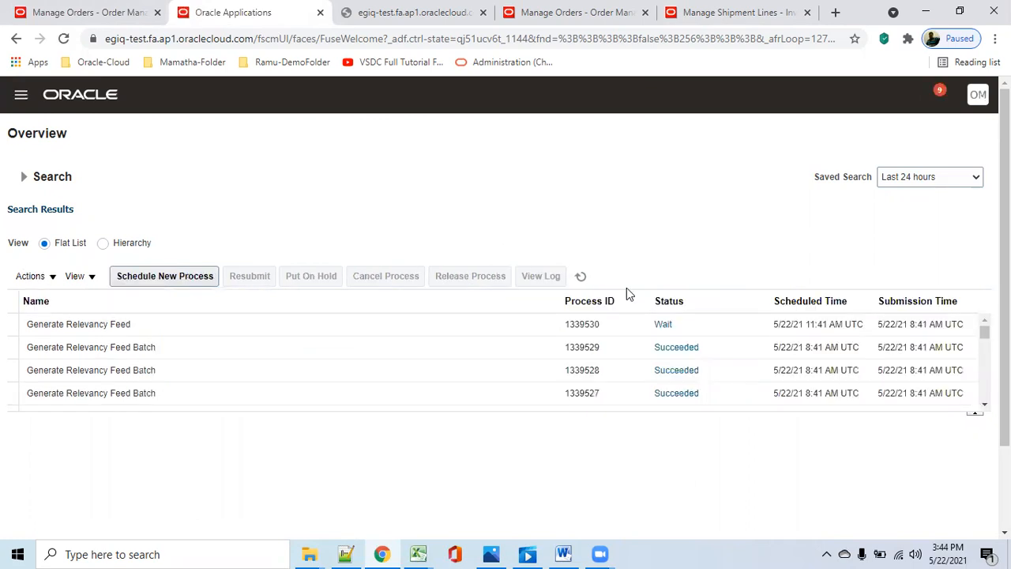
click(581, 278)
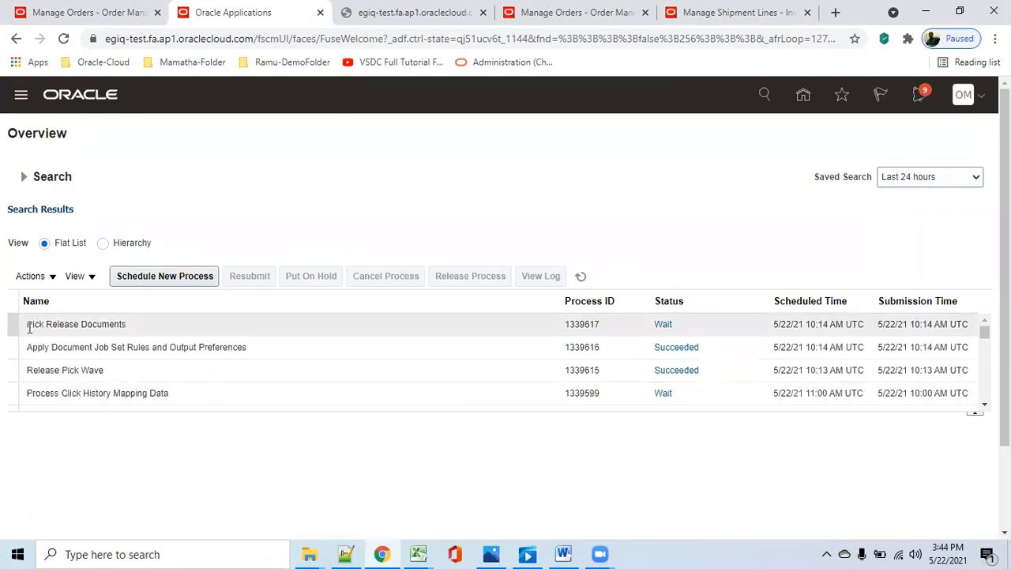
Check the Pick Release Documents process and keep refreshing the list to track the pick release processes' statuses
click(104, 324)
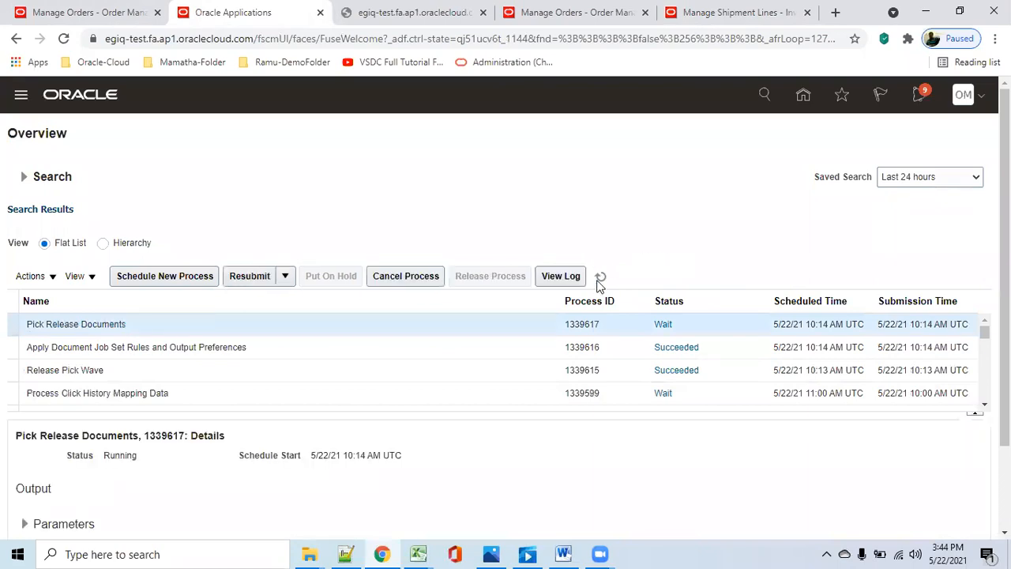
click(600, 276)
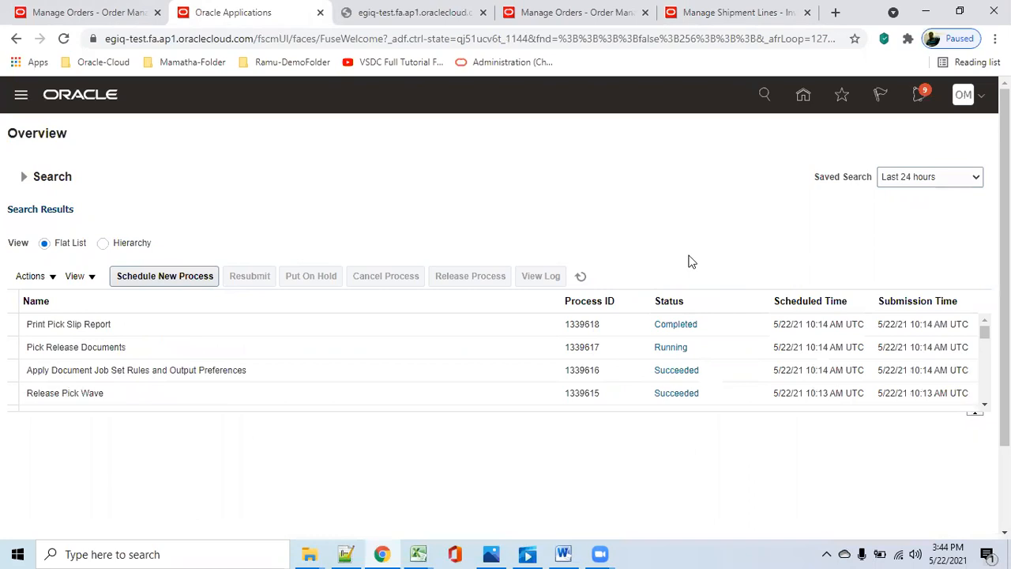
click(581, 276)
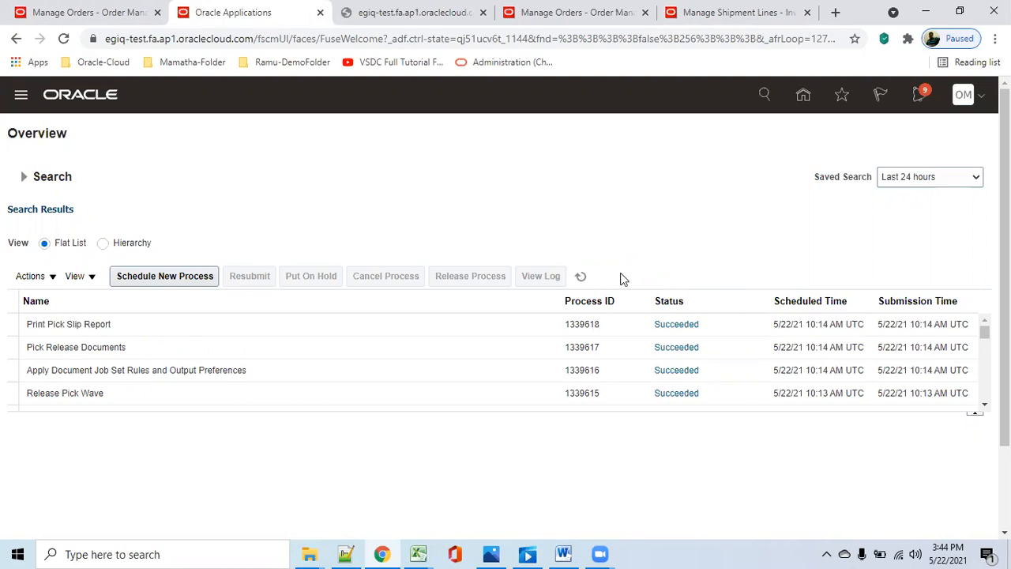
click(582, 275)
Return to the shipment line, save and close it, and select its row in the search results
click(742, 11)
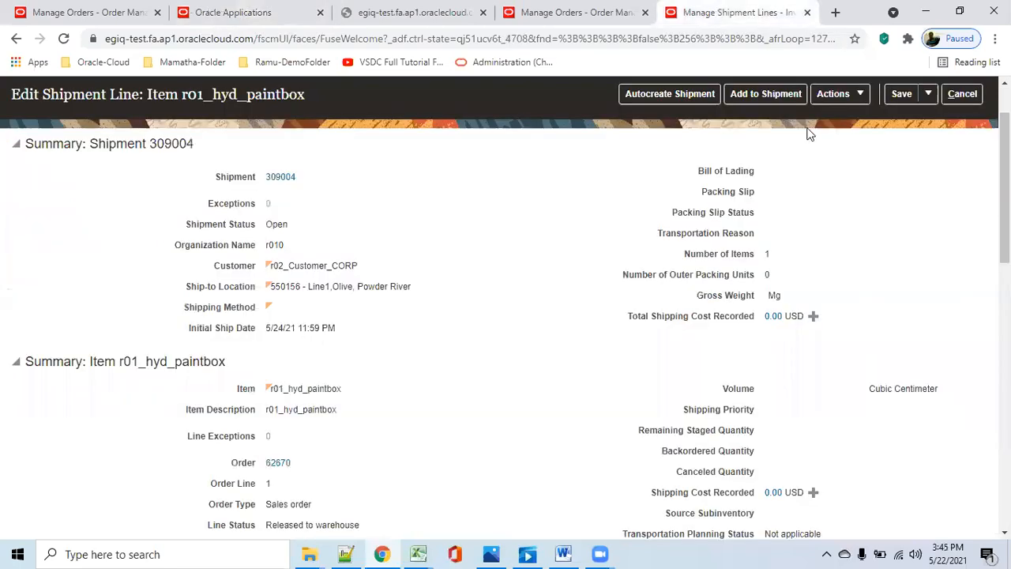
click(928, 93)
click(921, 119)
click(353, 354)
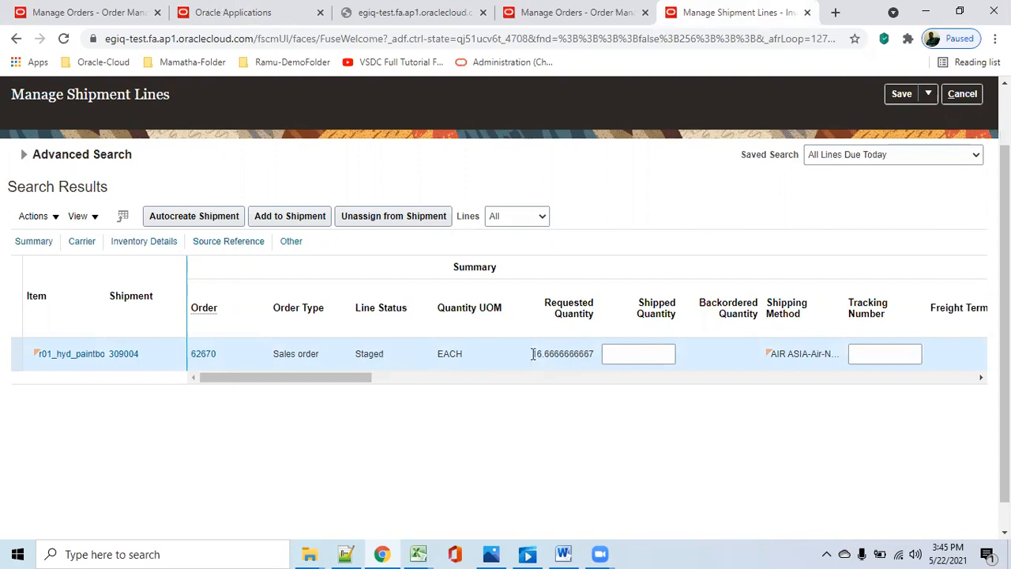
Highlight the line's requested quantity and try to enter 200 as the shipped quantity, then review the field's validation
drag(532, 353, 594, 355)
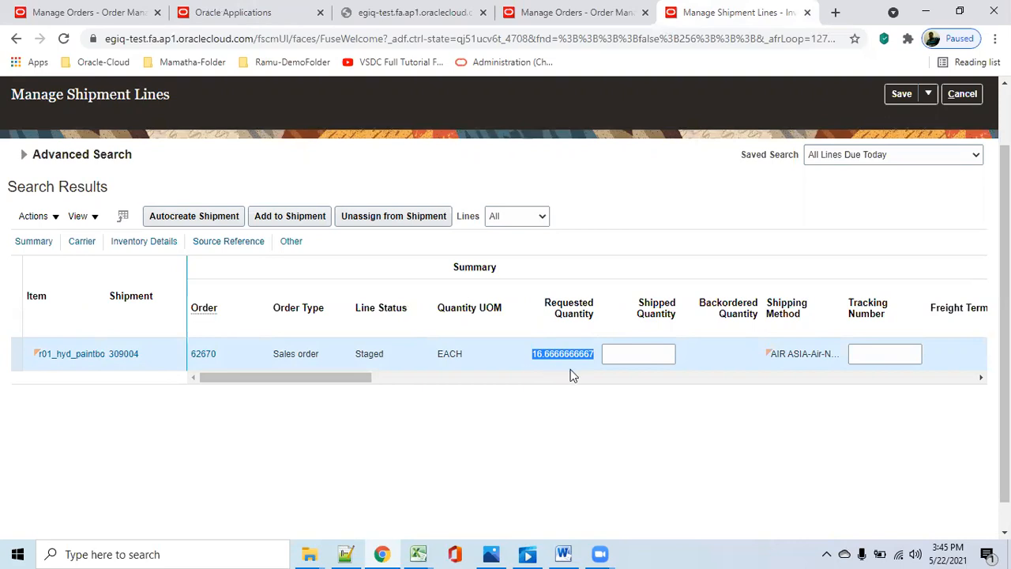
click(632, 354)
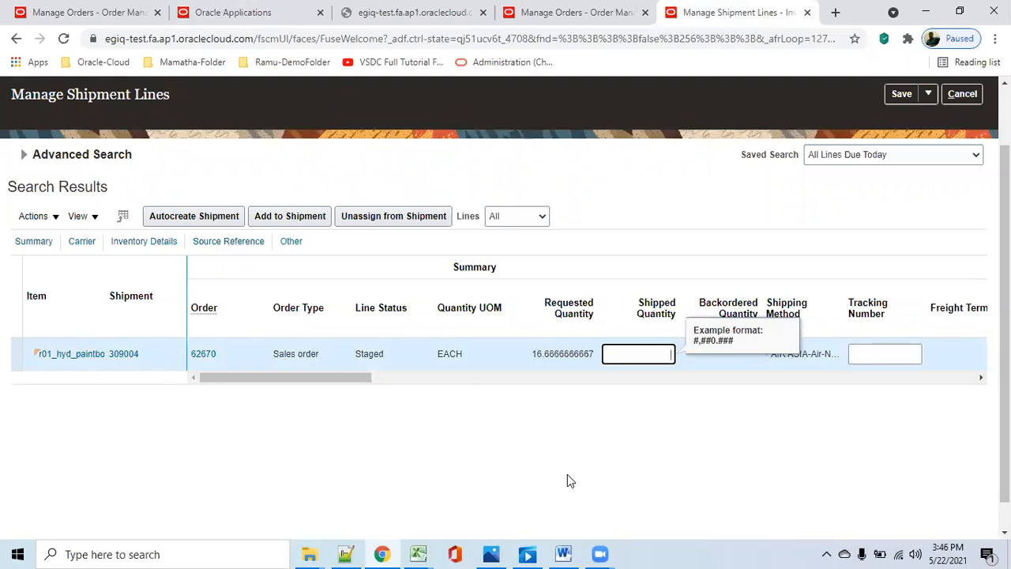
drag(344, 381, 271, 377)
click(639, 353)
text(200)
key(Tab)
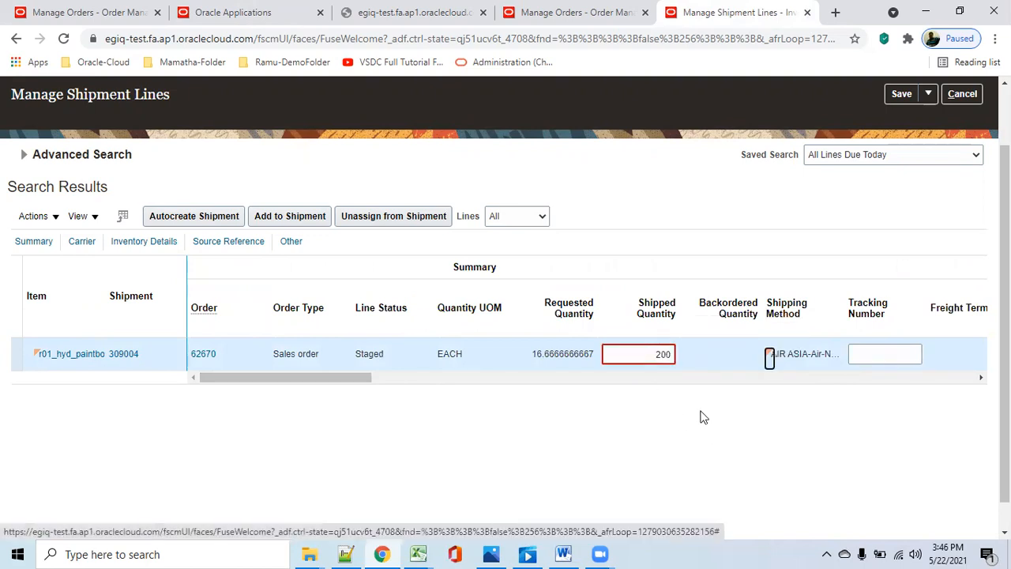
click(637, 350)
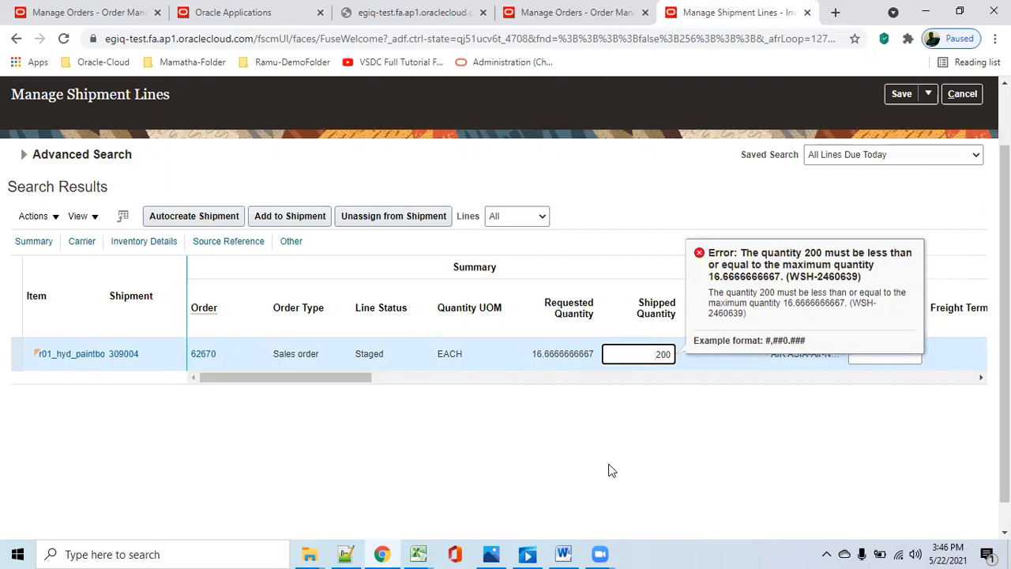
click(555, 445)
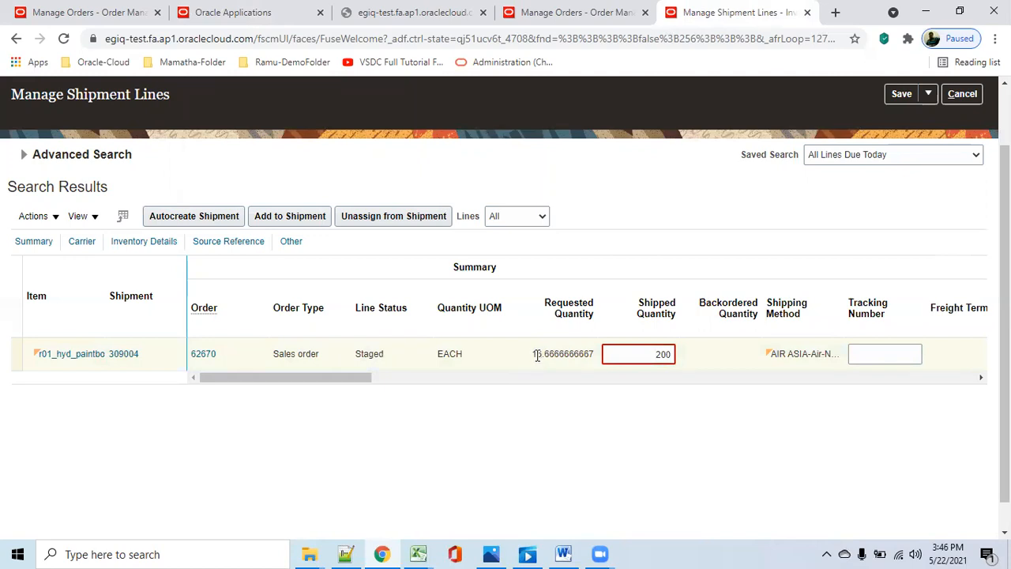
Highlight the line's requested quantity and try to enter 16.66667 as the shipped quantity
drag(533, 353, 596, 360)
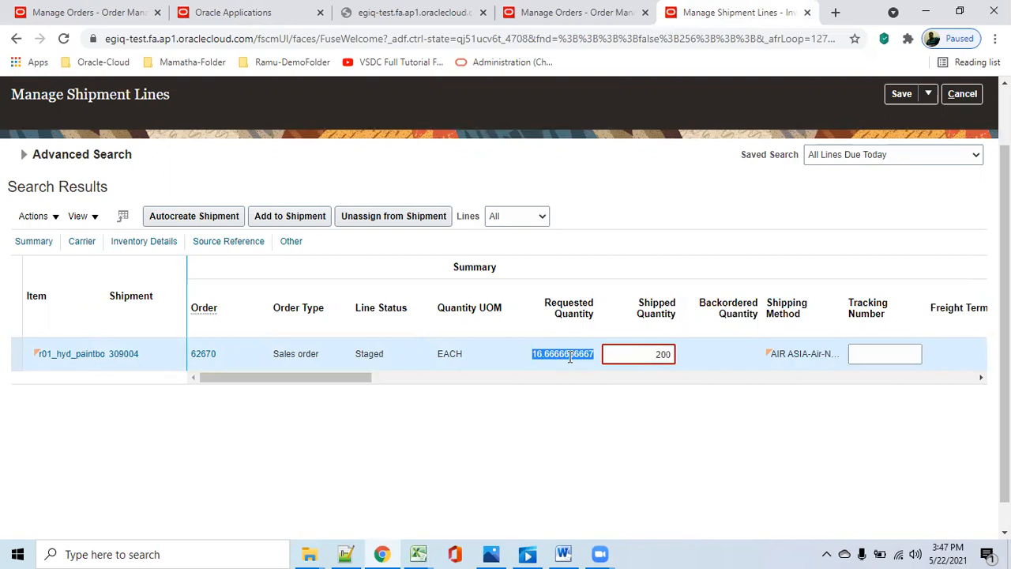
double_click(653, 355)
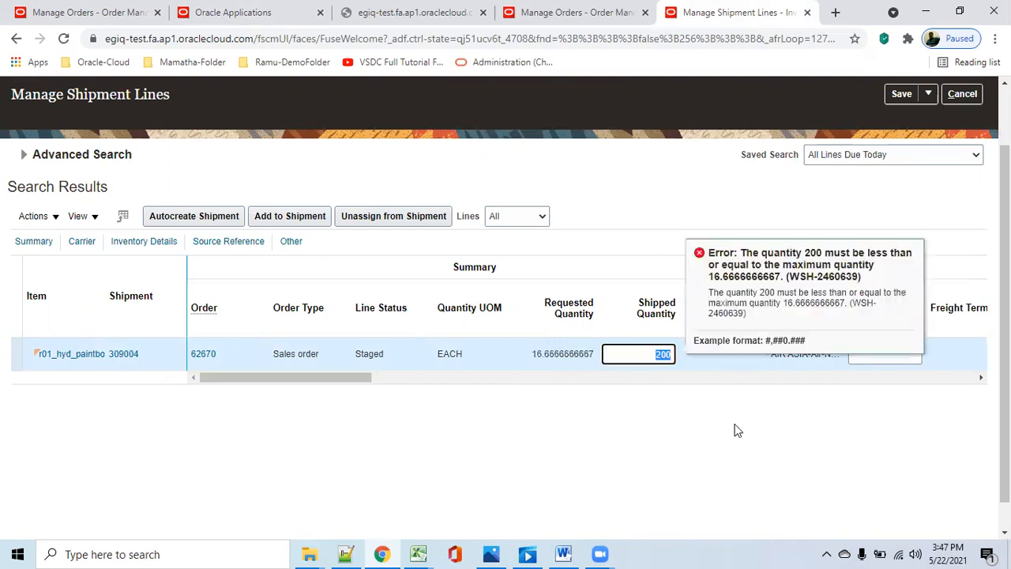
text(16.66667)
key(Tab)
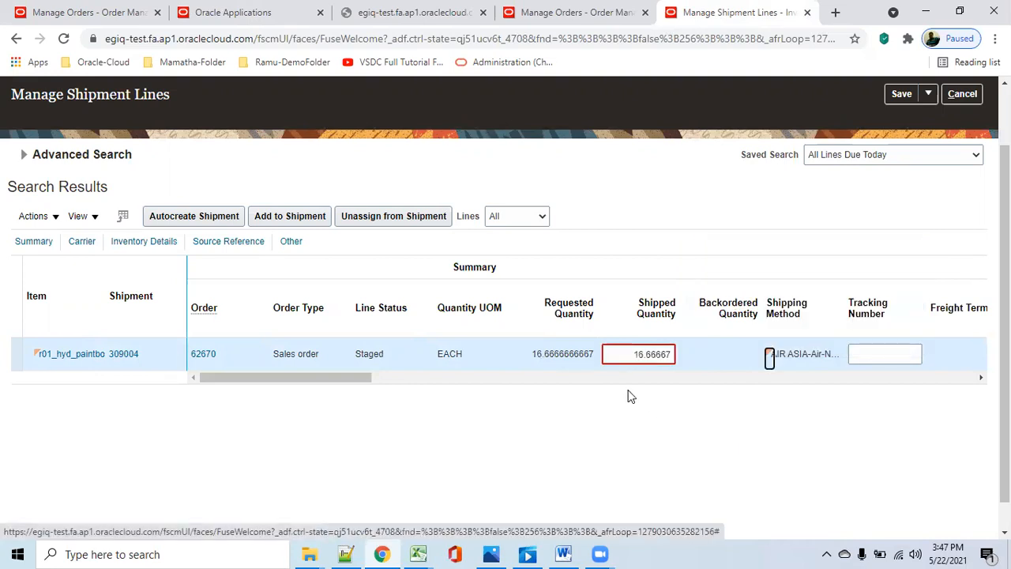
Replace the line's shipped quantity with 16
click(615, 354)
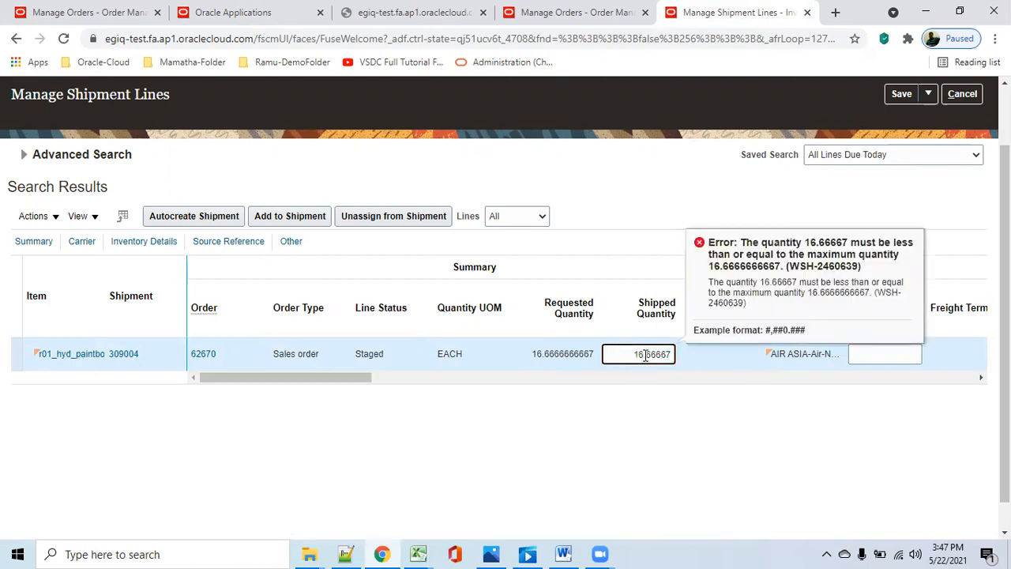
drag(633, 360, 733, 360)
text(16.00)
key(Tab)
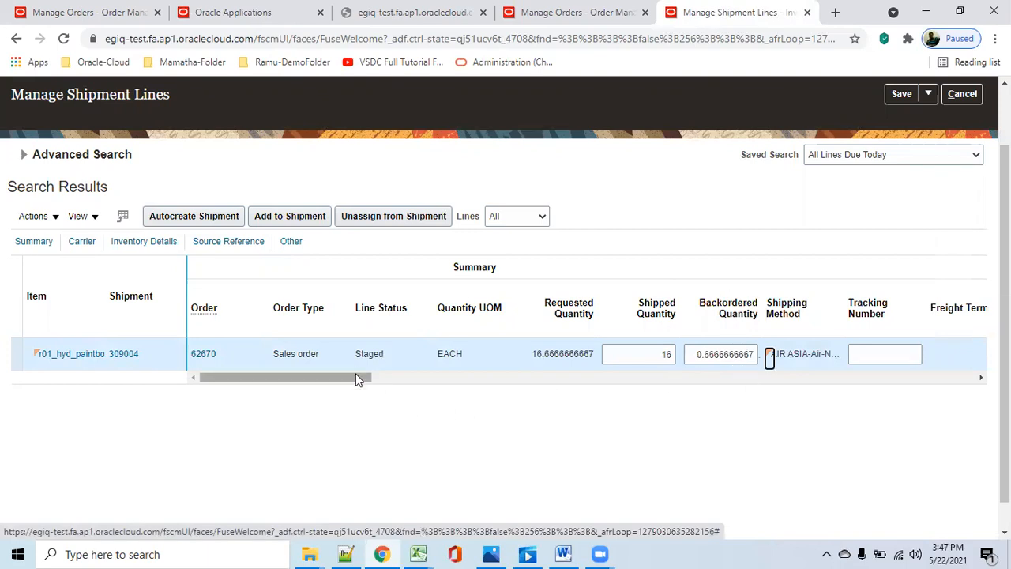
Examine the shipment line's details across all columns, including line status, tracking number, subinventory, ship-to details and integration status
drag(355, 377, 265, 379)
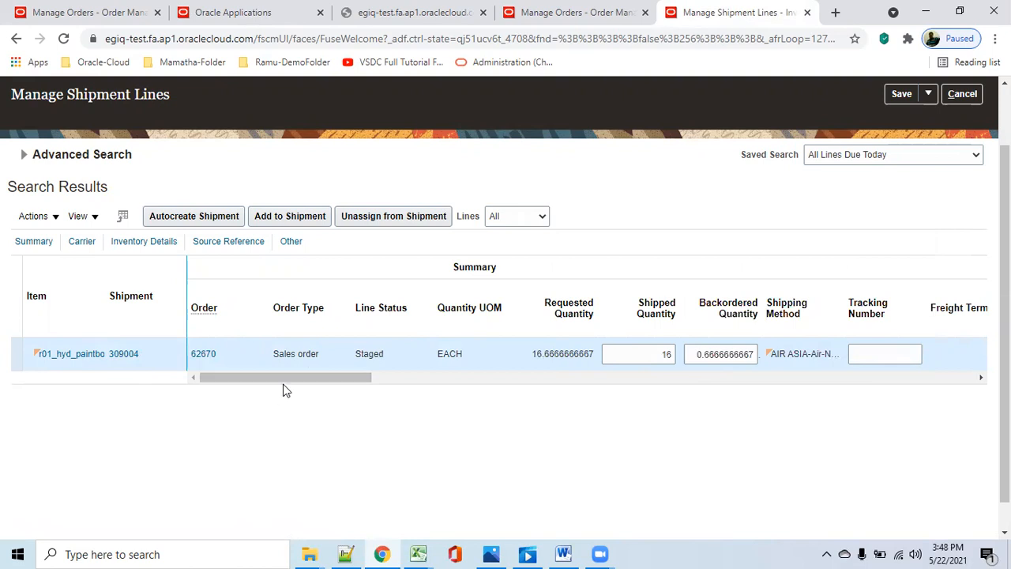
drag(322, 378, 399, 378)
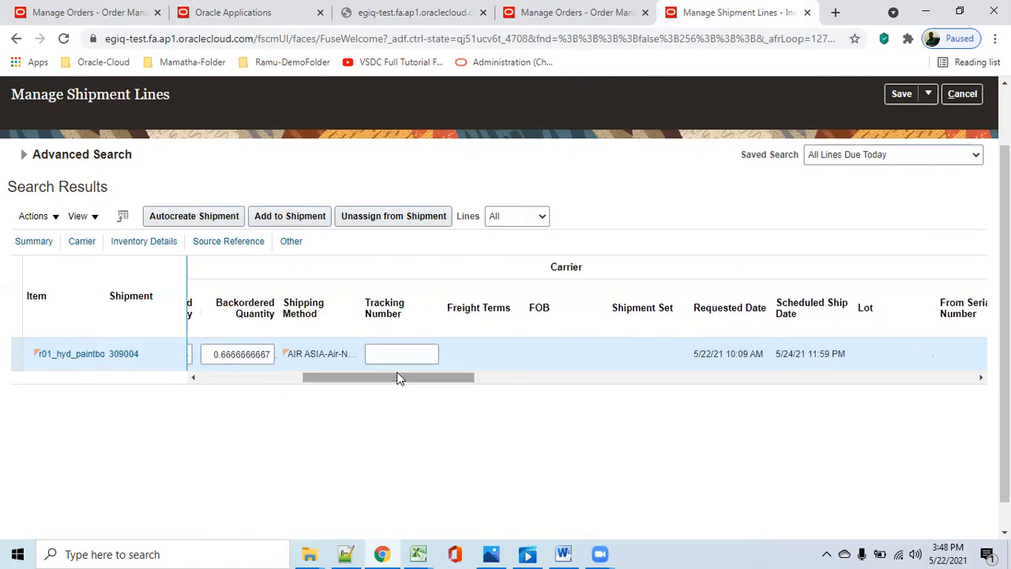
click(395, 353)
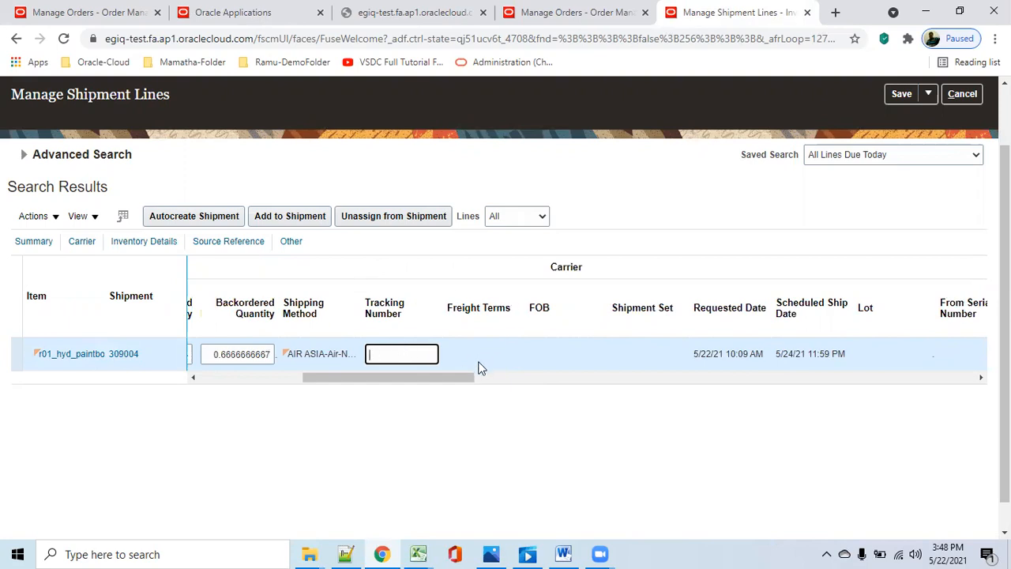
drag(467, 379, 361, 379)
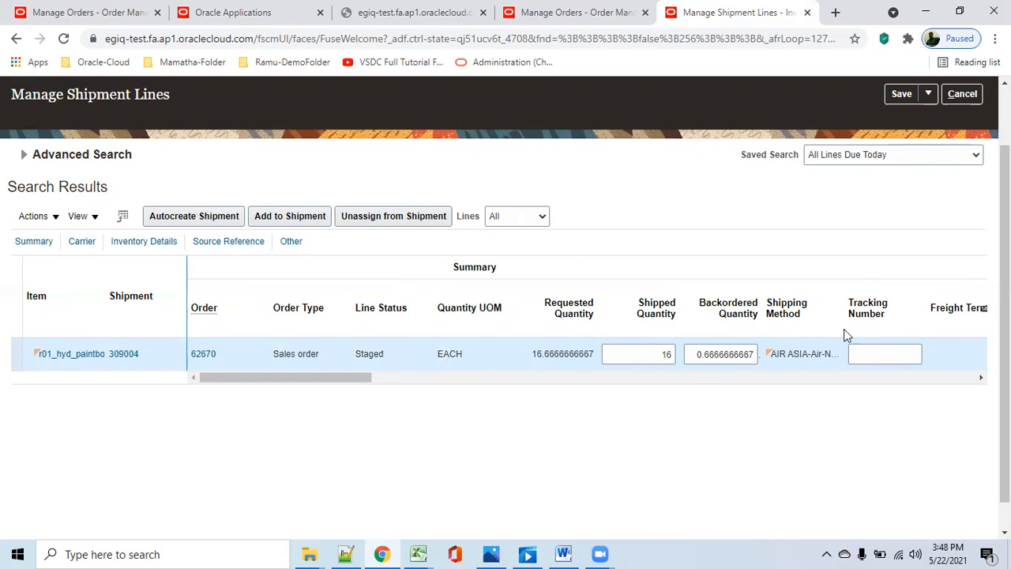
drag(351, 379, 605, 384)
click(373, 355)
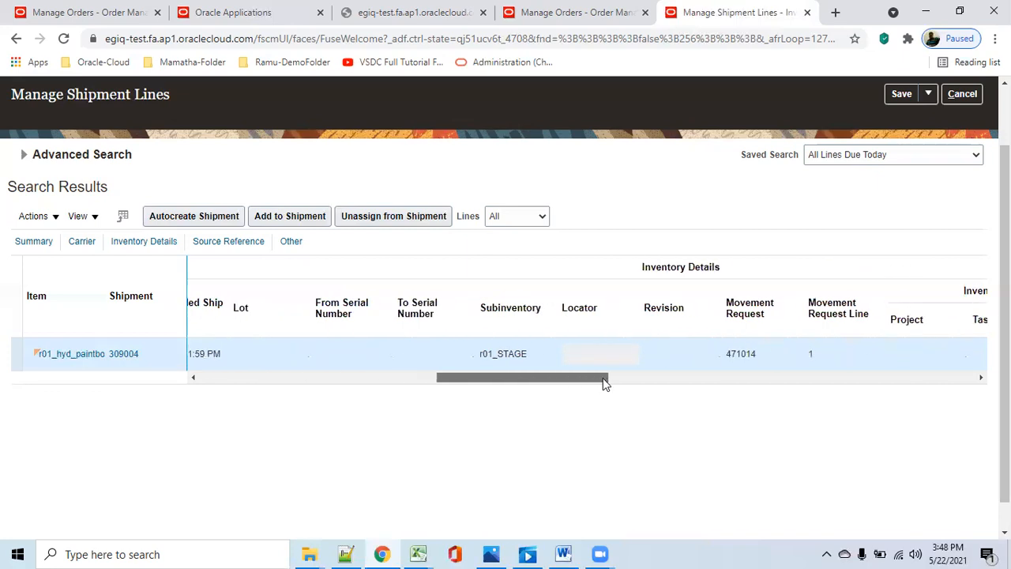
click(533, 307)
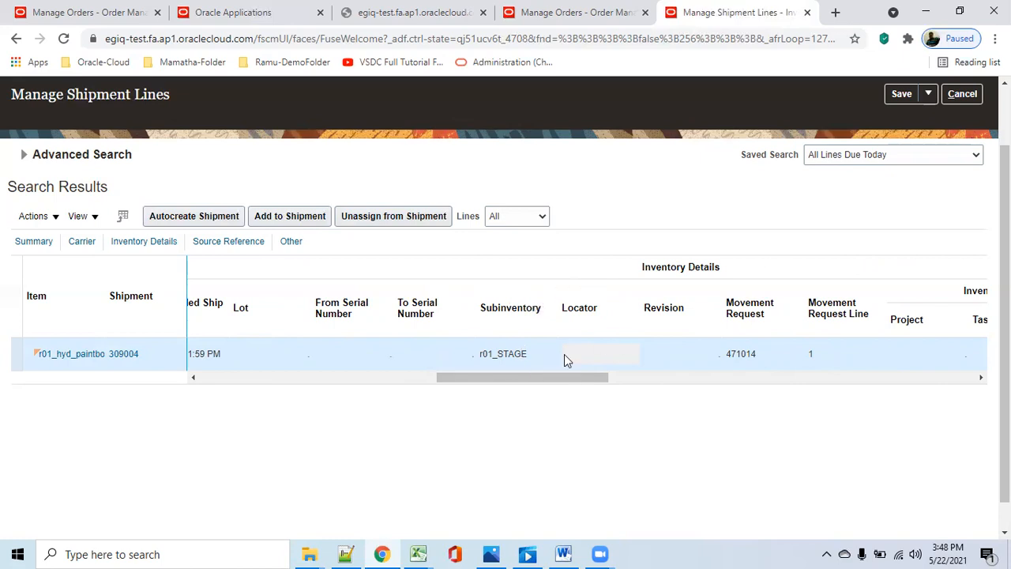
drag(579, 379, 386, 353)
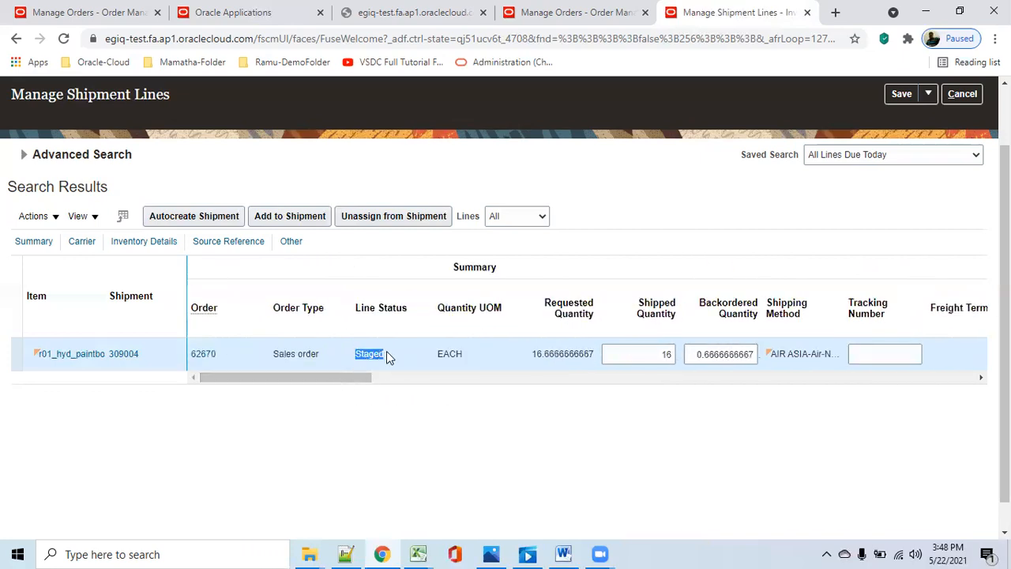
drag(345, 385, 742, 390)
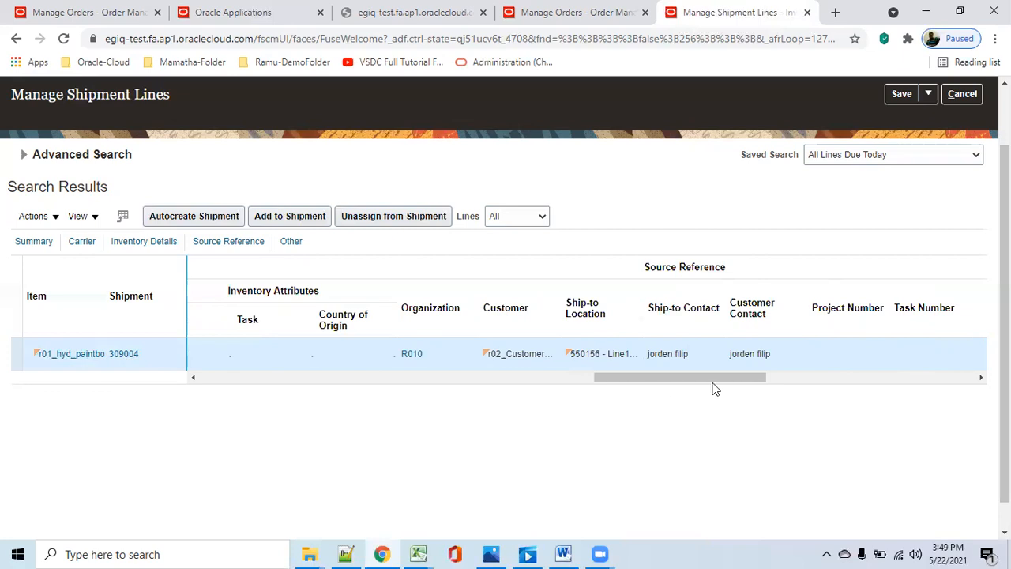
drag(756, 379, 934, 388)
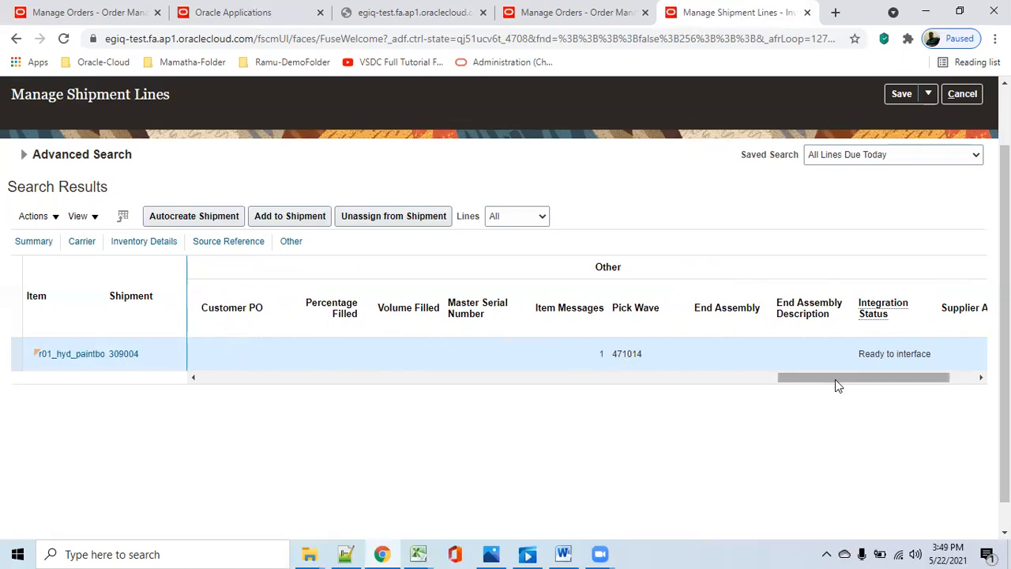
drag(835, 379, 913, 385)
drag(839, 384, 218, 382)
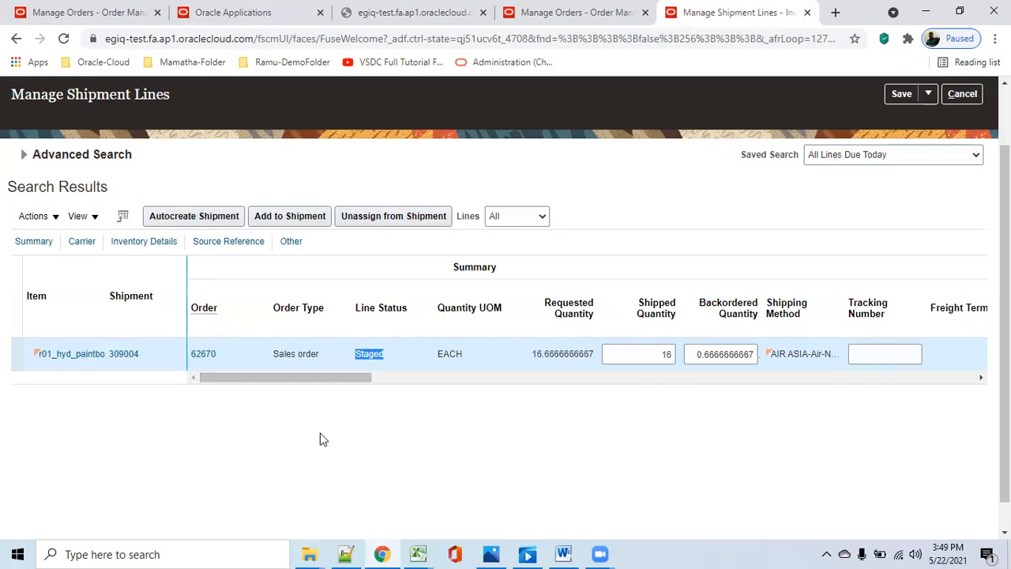
Review the line's Carrier, Inventory Details, Source Reference and Other column groups one after another
click(80, 244)
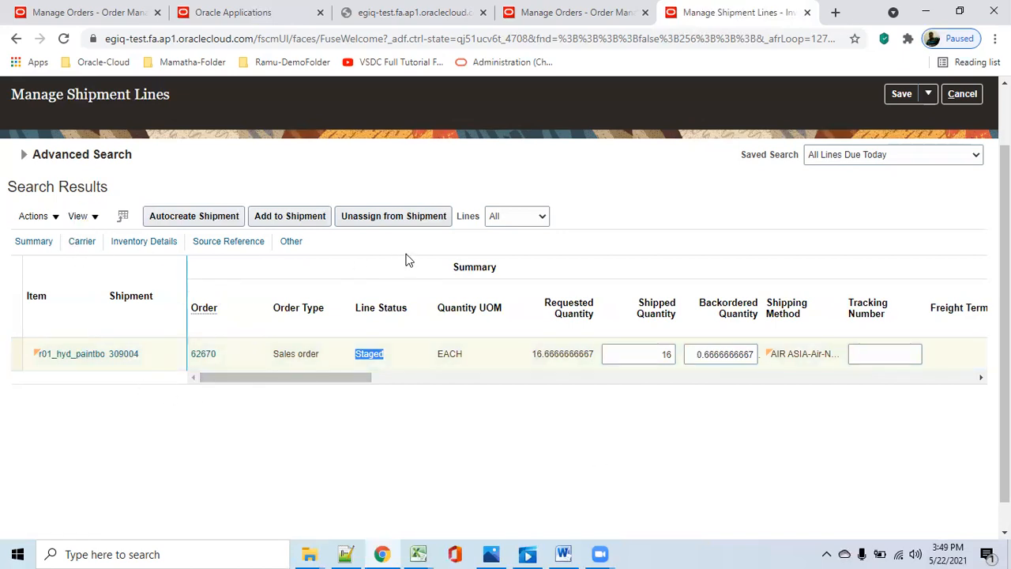
click(80, 246)
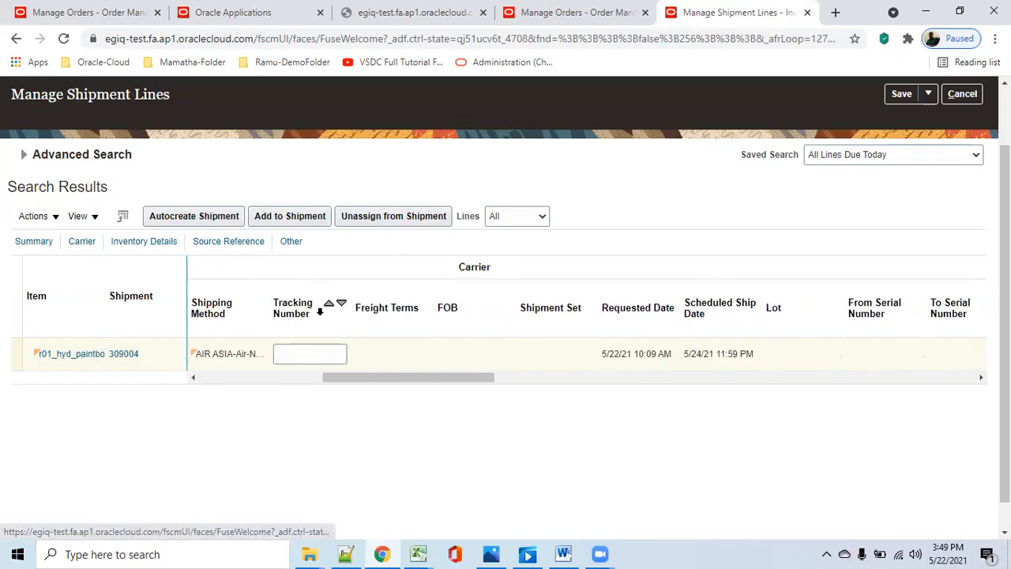
click(161, 246)
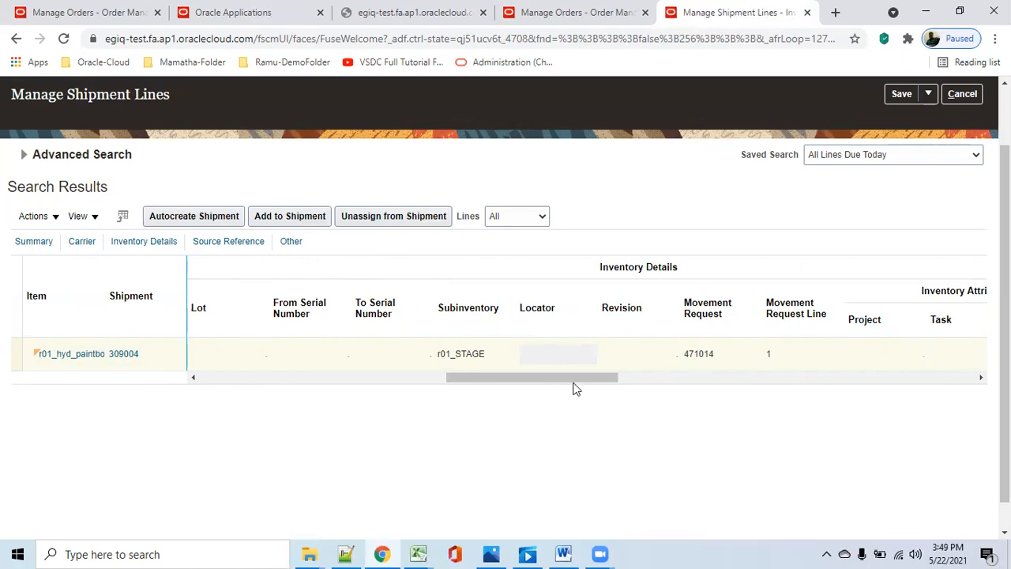
drag(536, 382, 429, 383)
click(224, 242)
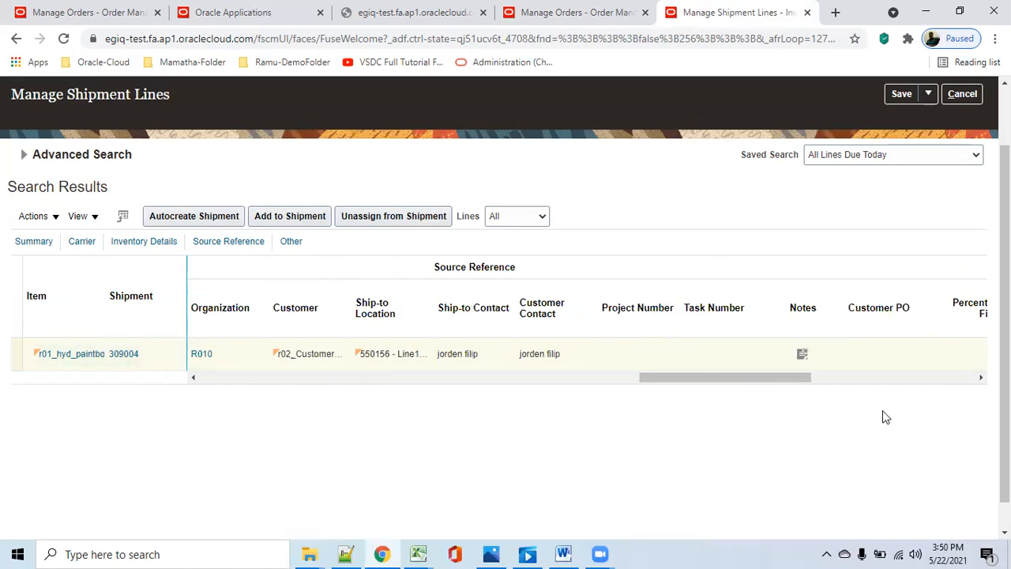
click(292, 245)
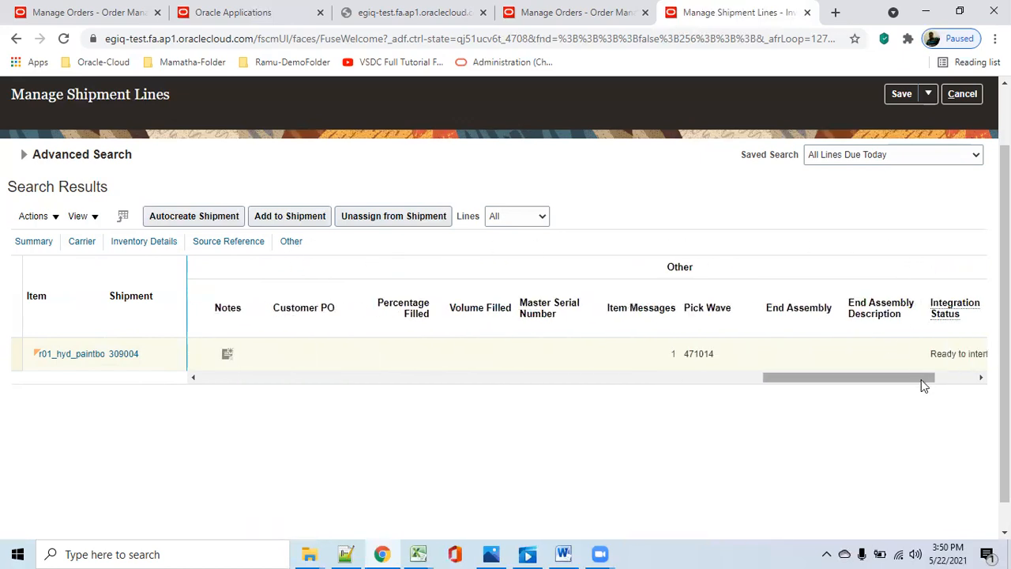
drag(921, 379, 184, 389)
View the order's shipping status with its quantities per stage, then close the status view
click(577, 447)
click(204, 353)
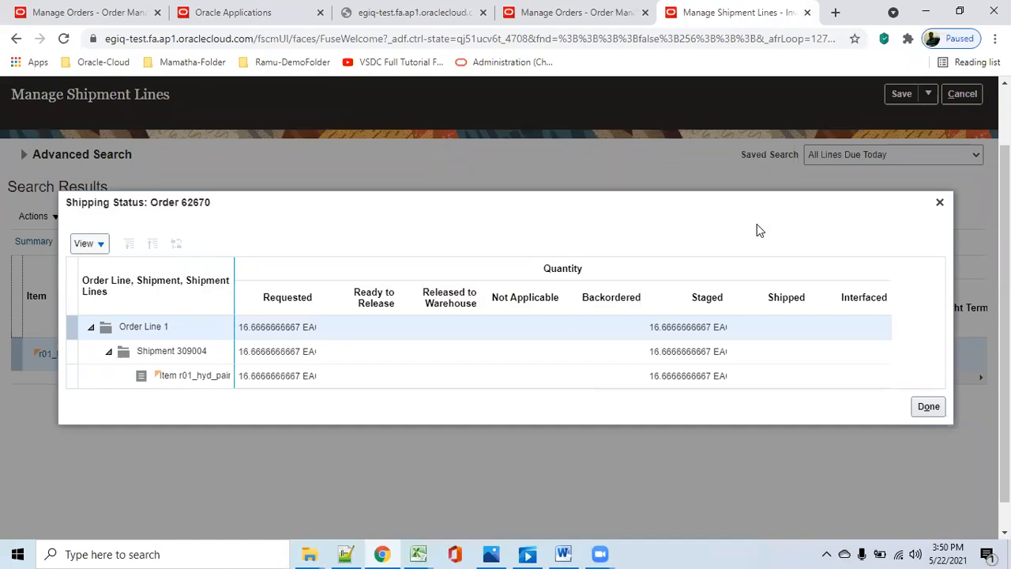
click(926, 408)
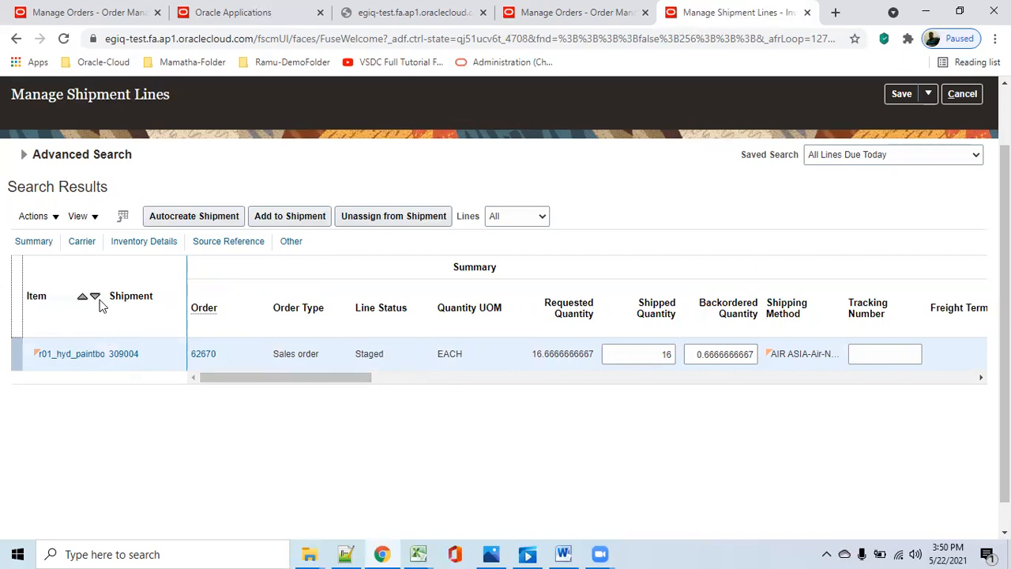
Open the line's shipment for editing and try to ship confirm it without a shipping method
click(122, 356)
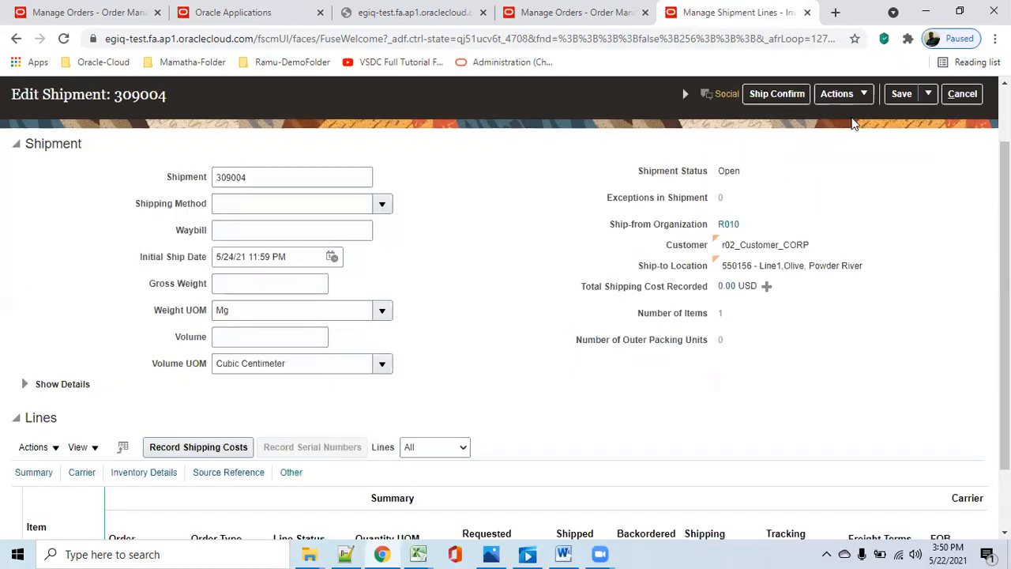
click(774, 95)
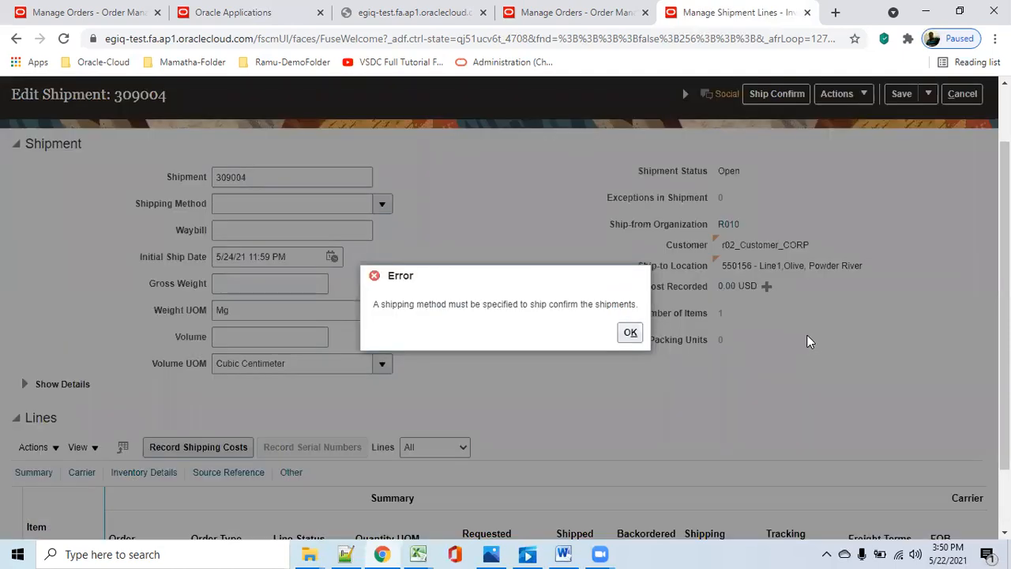
drag(424, 304, 690, 341)
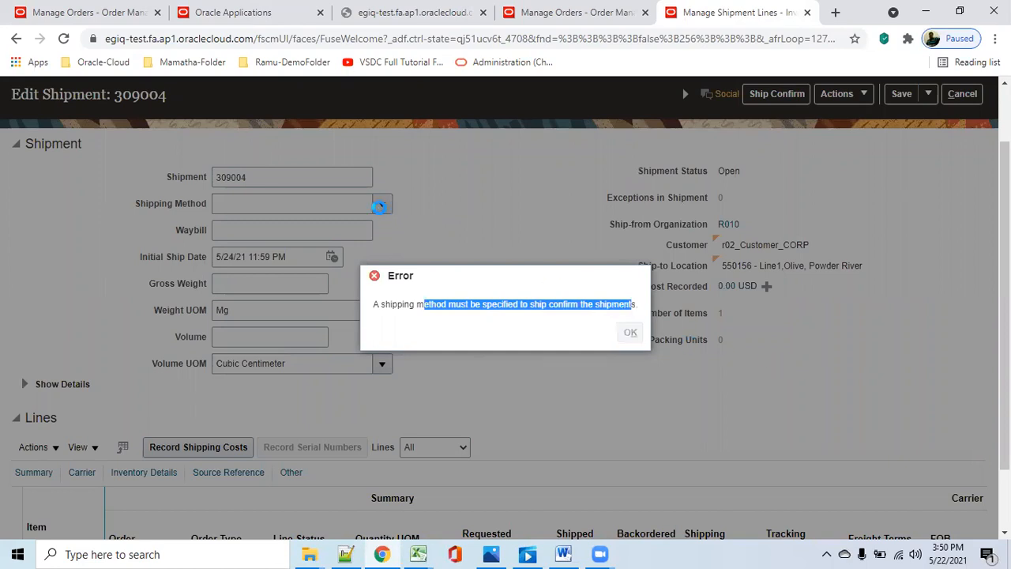
Set the shipment's shipping method to AIR ASIA-Air-Next day air, check its line quantities and save the shipment
click(385, 206)
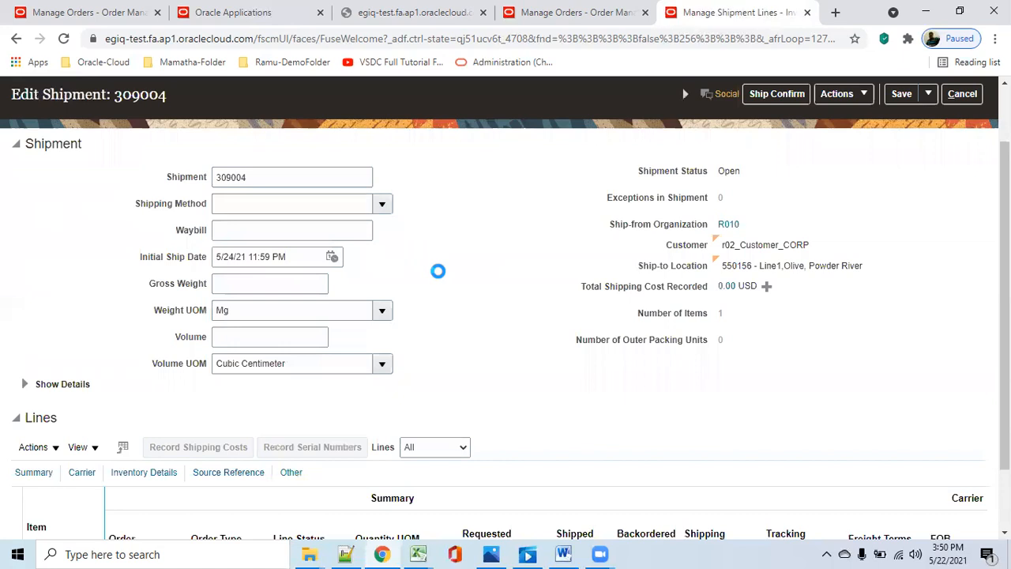
click(330, 234)
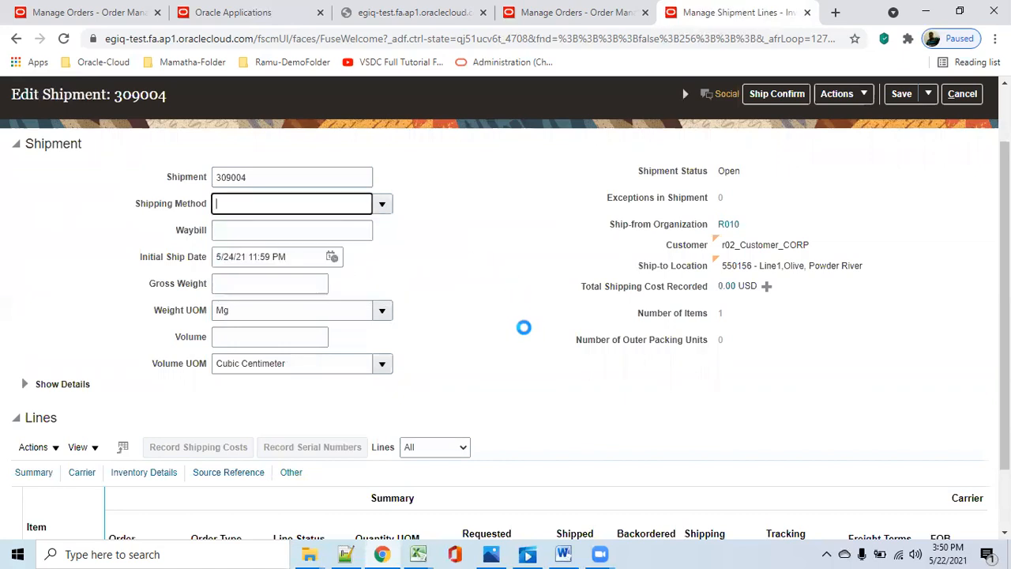
scroll(496, 322, down, 1)
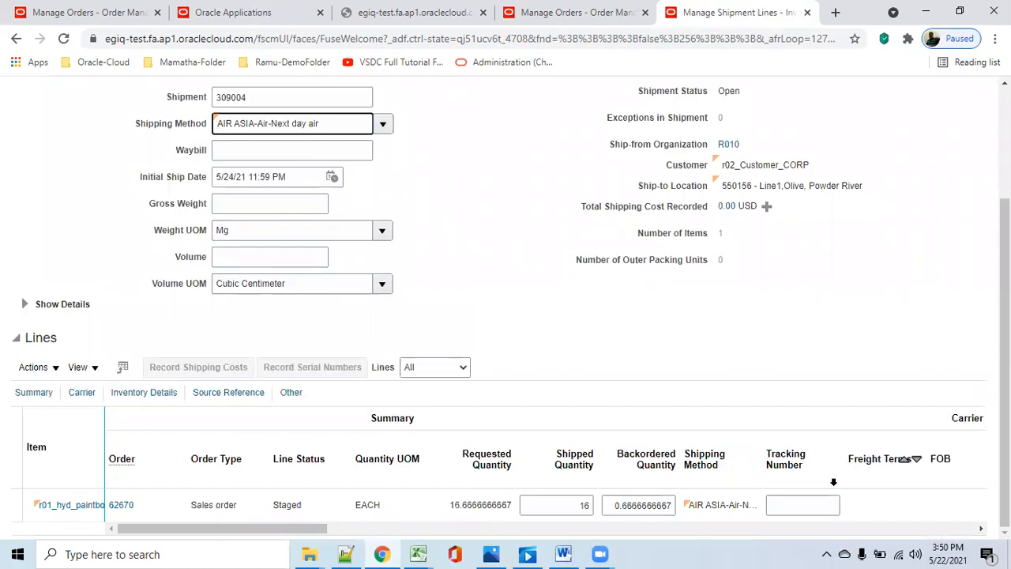
drag(330, 528, 232, 531)
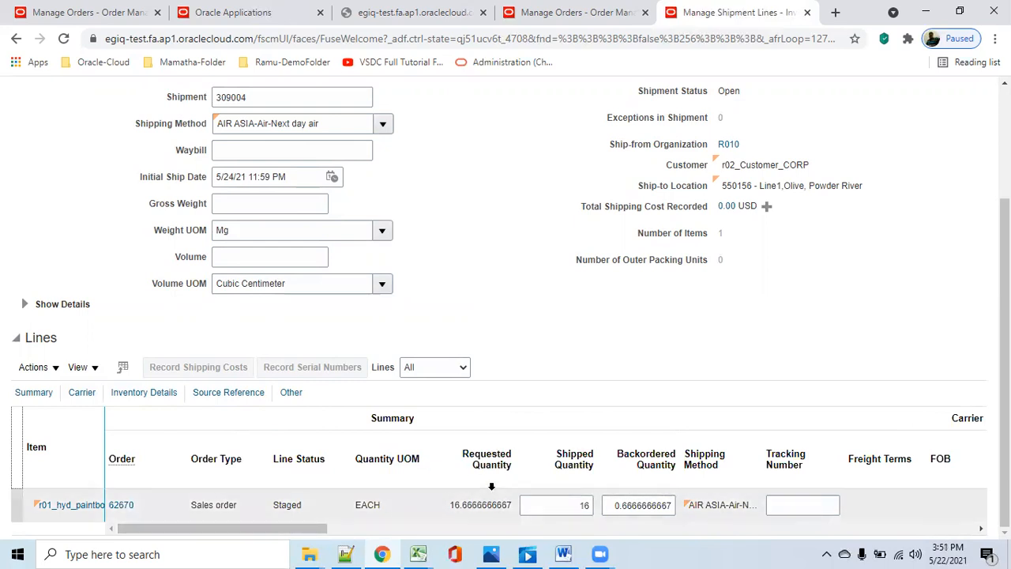
scroll(908, 331, up, 3)
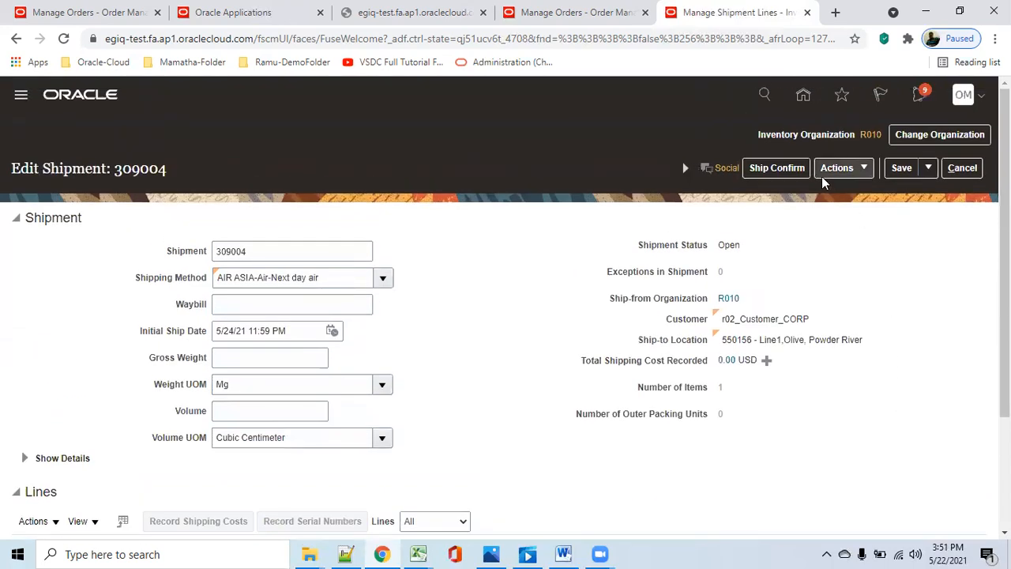
click(902, 169)
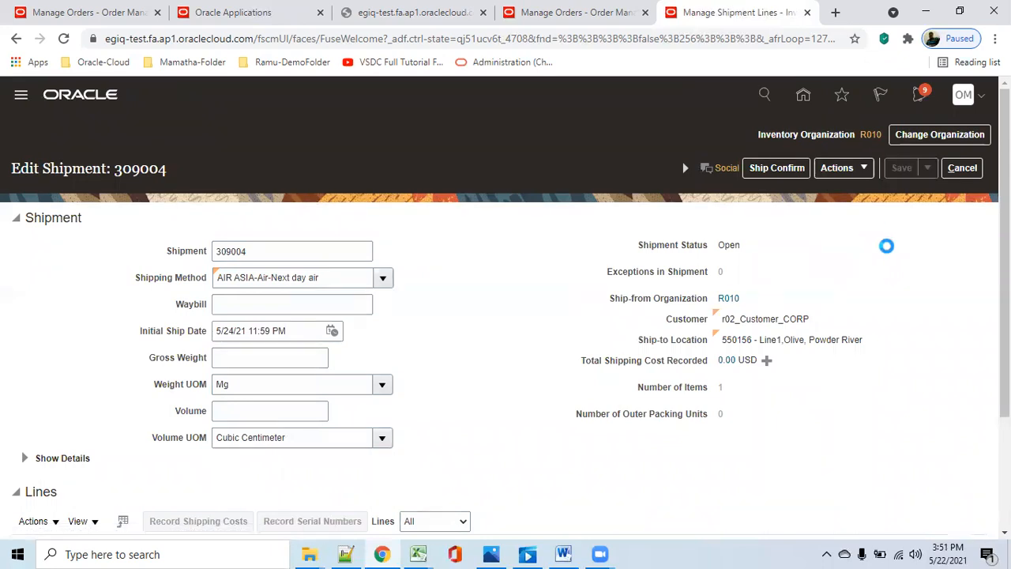
Ship confirm the shipment, read and accept the weight and volume warnings, then check the line status
click(778, 167)
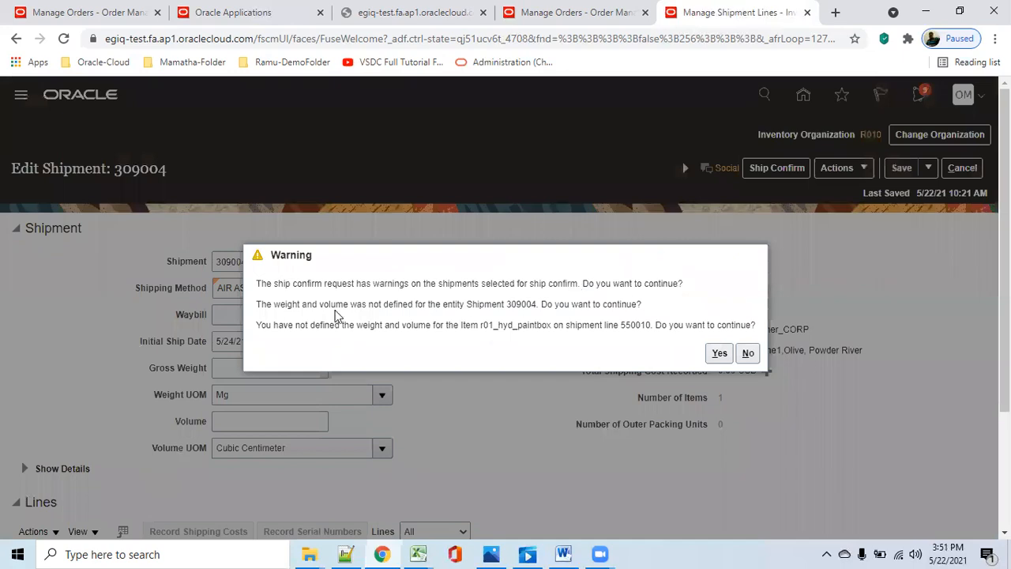
drag(295, 283, 681, 285)
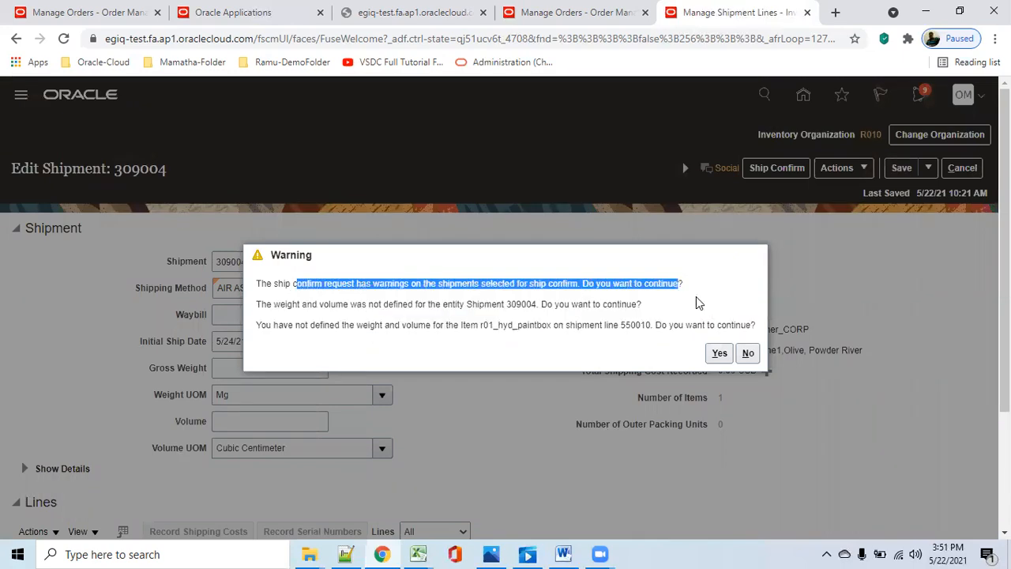
click(709, 304)
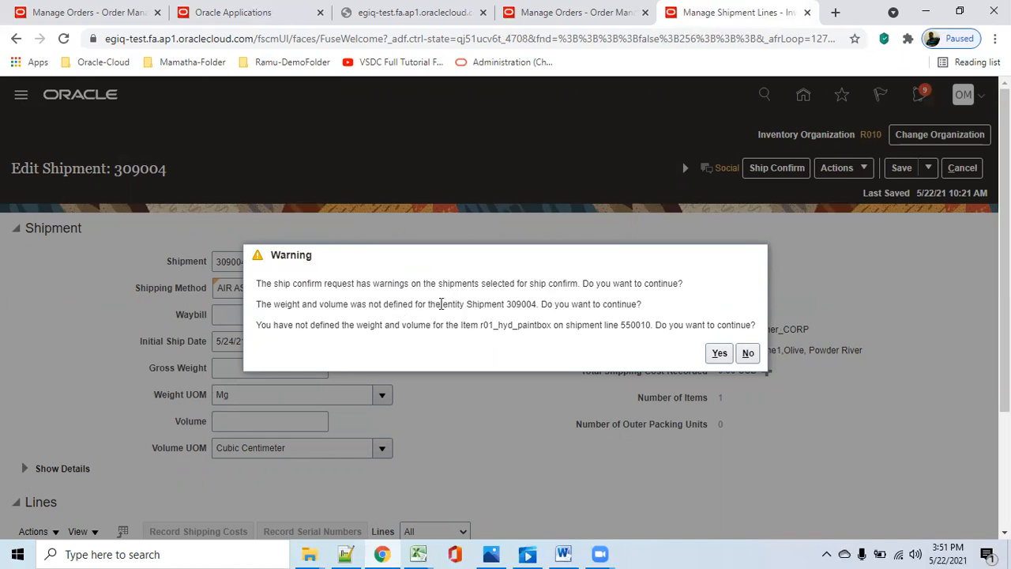
drag(441, 303, 564, 304)
drag(655, 314, 278, 303)
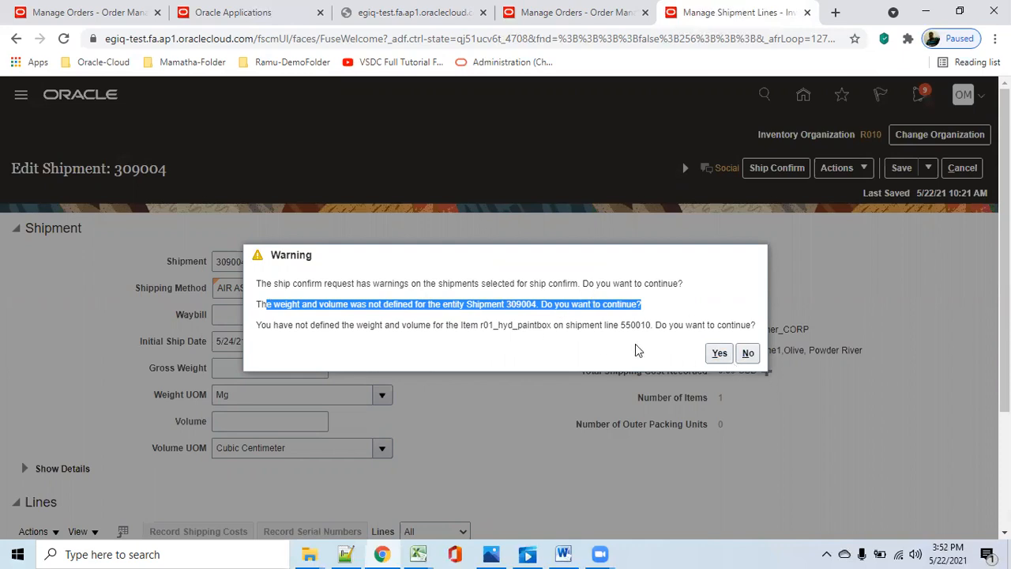
click(718, 353)
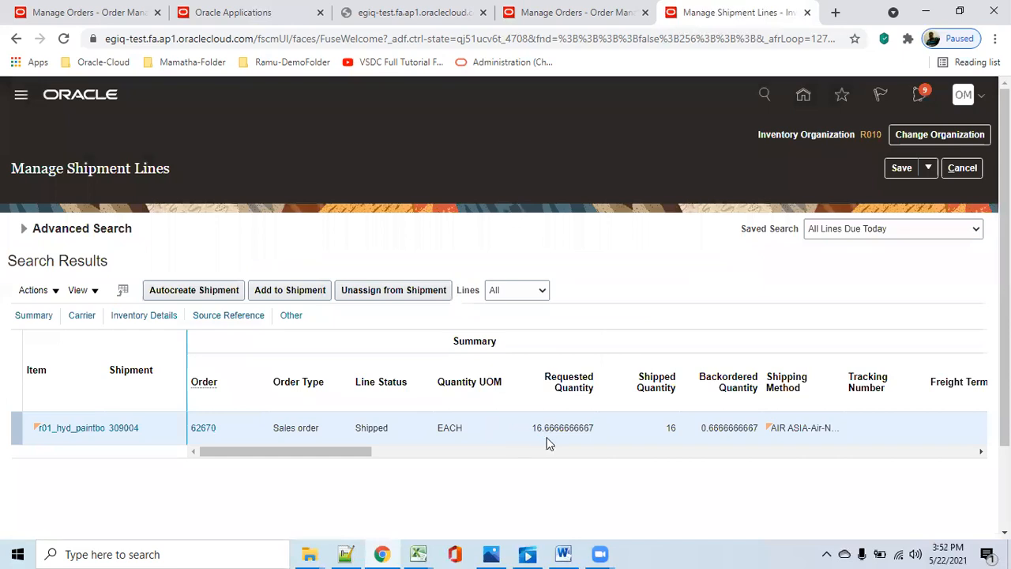
drag(355, 433, 399, 433)
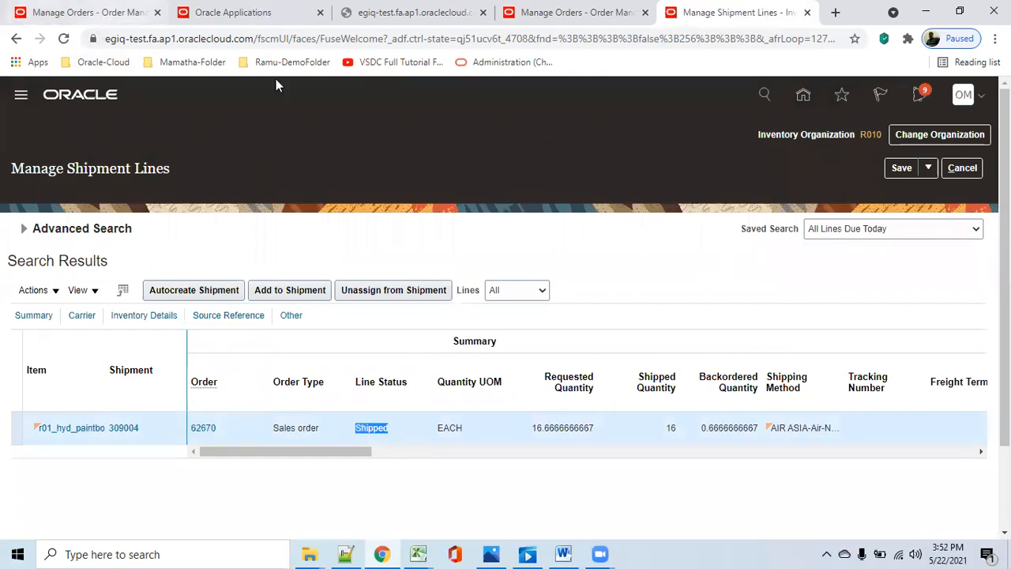
Open the scheduled processes overview and refresh it repeatedly to monitor the ship confirm document and report jobs
drag(874, 27, 853, 59)
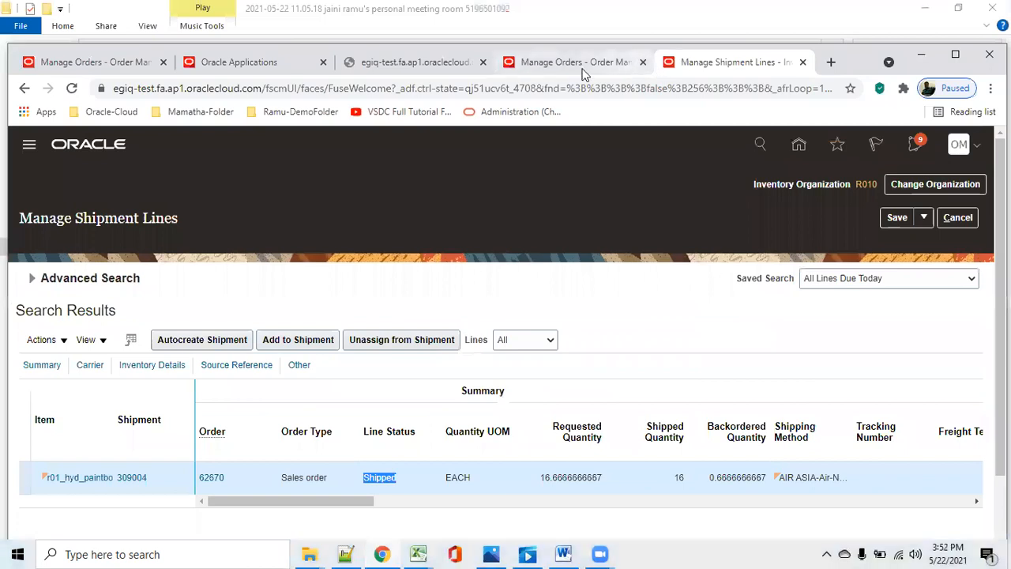
click(101, 64)
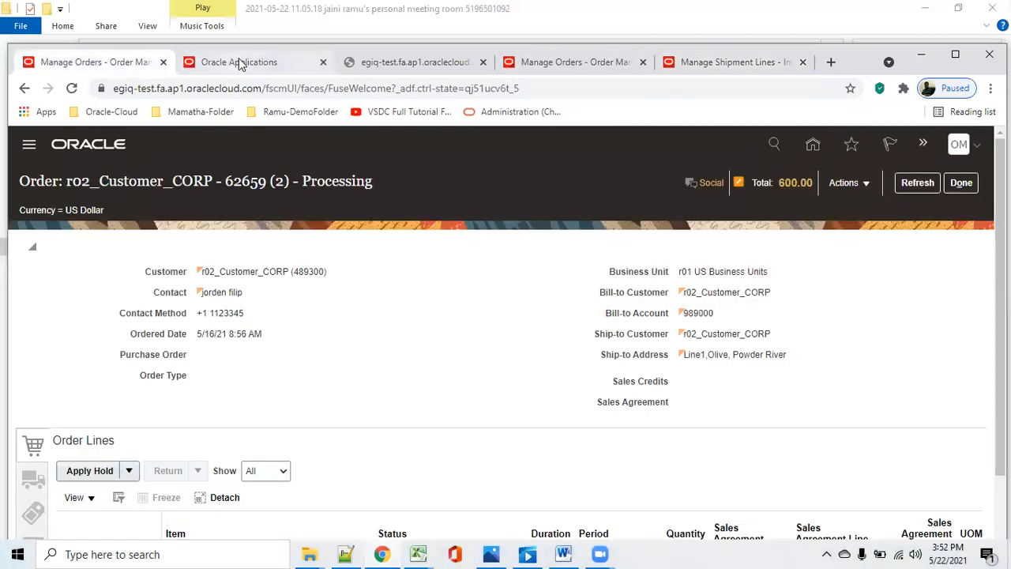
click(237, 62)
click(589, 325)
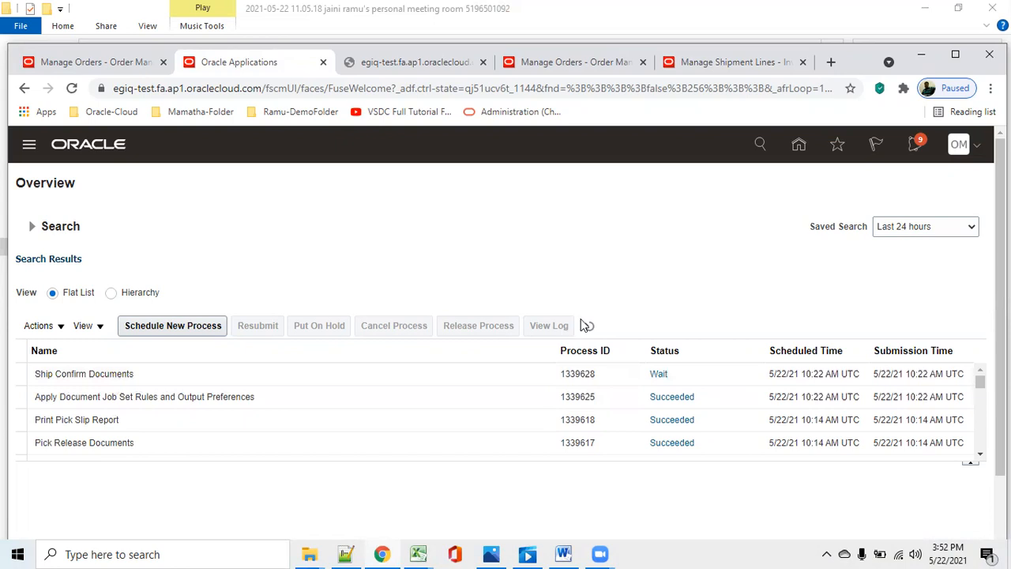
mouse_move(411, 551)
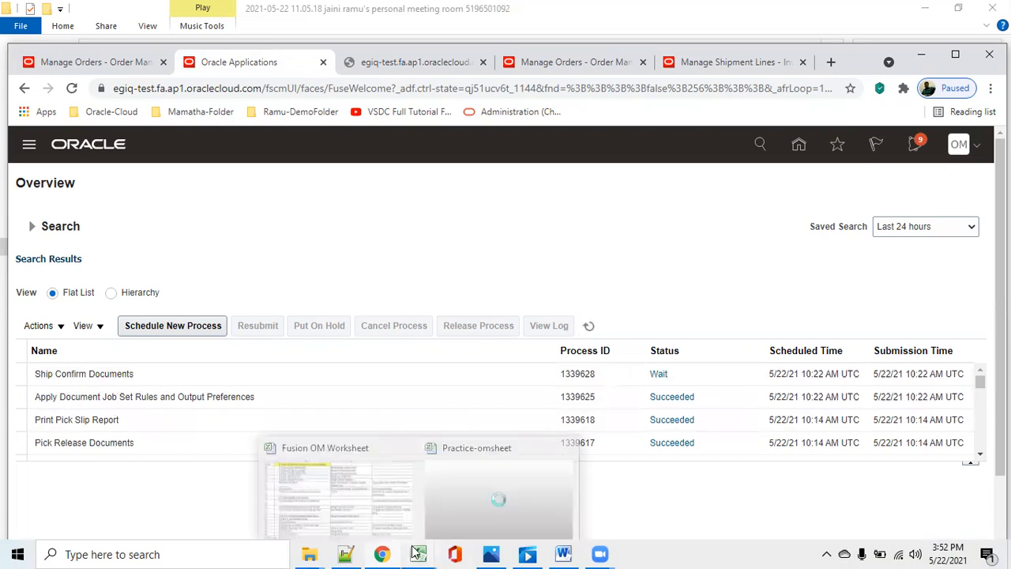
click(475, 513)
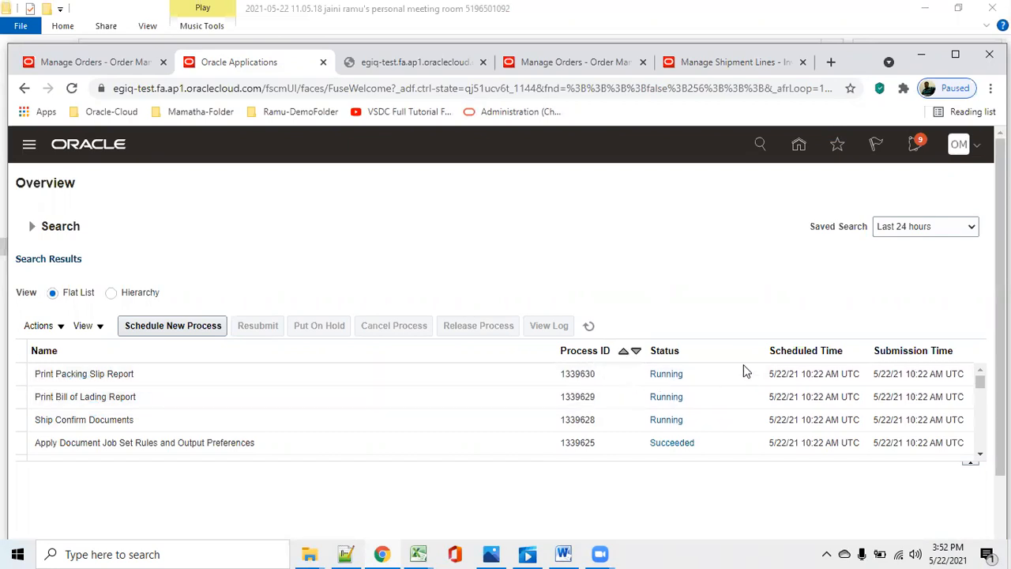
click(589, 326)
click(591, 326)
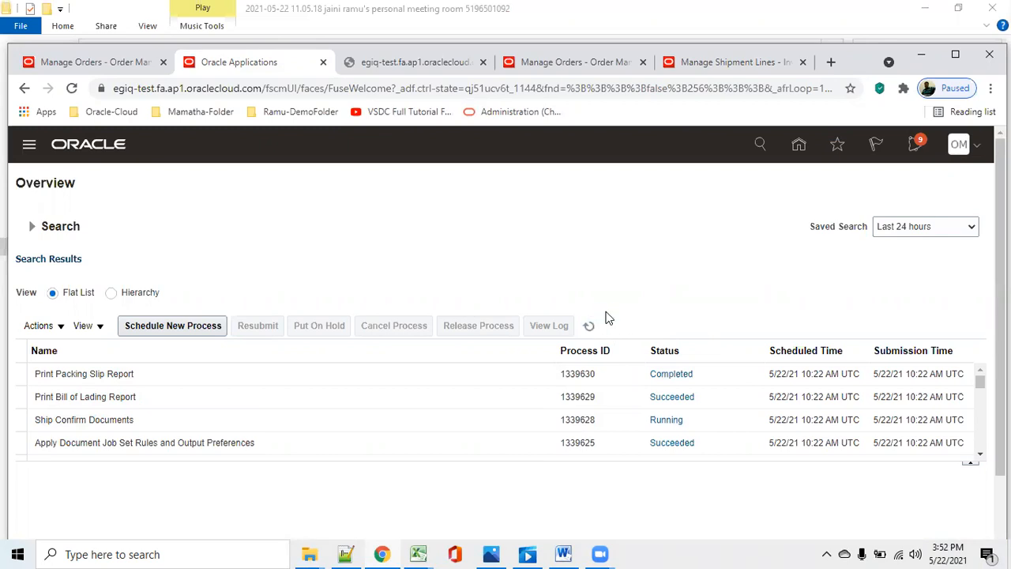
click(594, 329)
click(594, 328)
click(590, 326)
Schedule a new process of type Job named Send Shipment Advice and open its process details
click(186, 327)
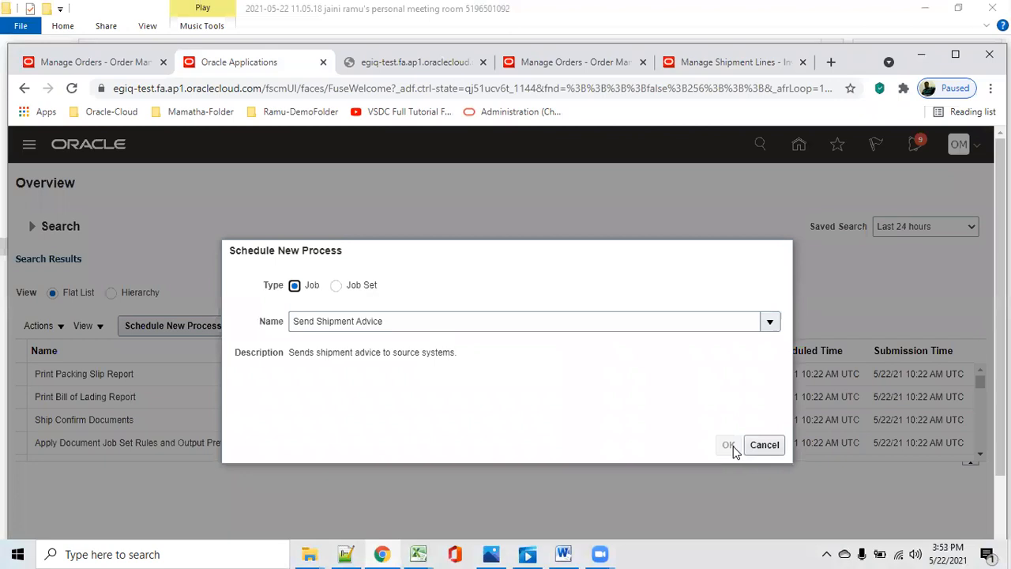
click(459, 320)
key(Tab)
click(480, 325)
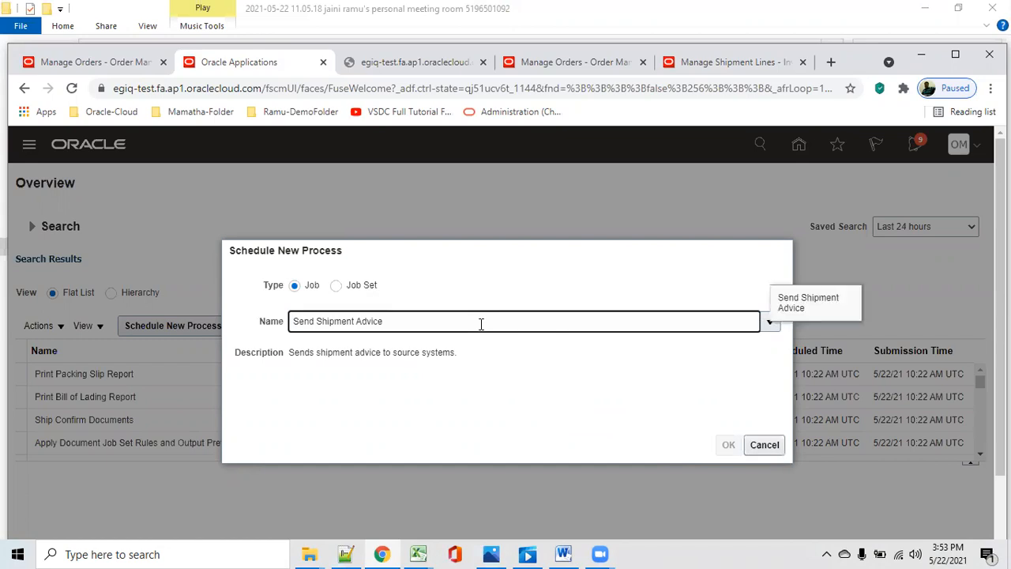
text(ce)
key(Tab)
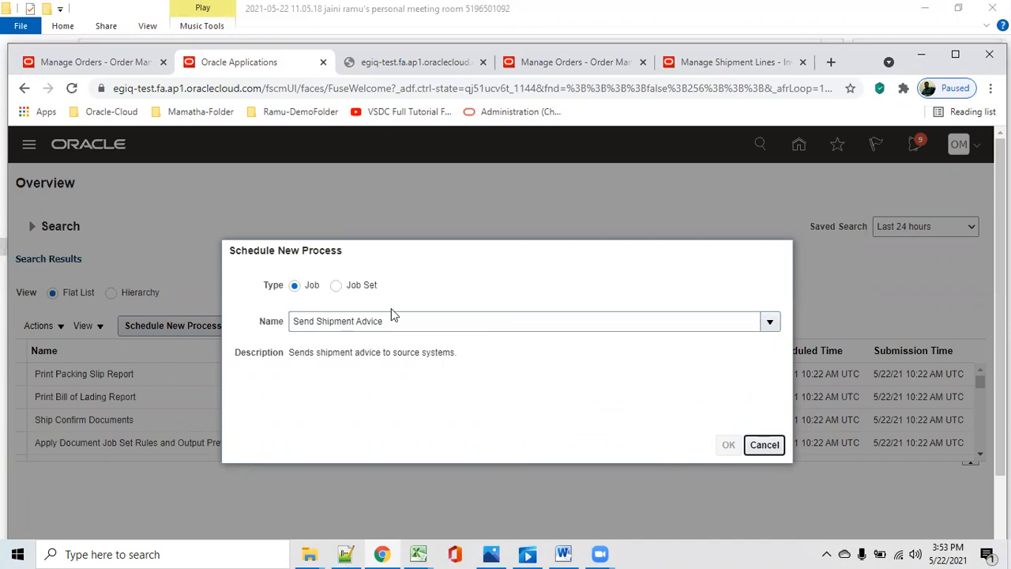
click(445, 321)
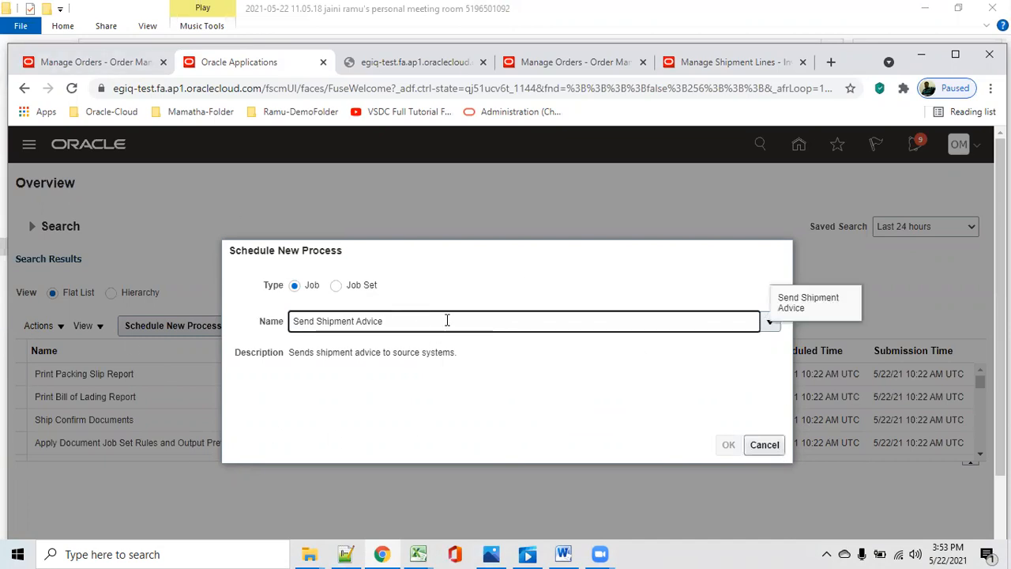
key(BackSpace)
key(BackSpace)
key(BackSpace)
key(BackSpace)
key(BackSpace)
key(BackSpace)
key(BackSpace)
key(BackSpace)
key(BackSpace)
key(BackSpace)
key(BackSpace)
key(BackSpace)
key(BackSpace)
key(BackSpace)
key(BackSpace)
key(BackSpace)
key(BackSpace)
key(BackSpace)
key(BackSpace)
text(Send)
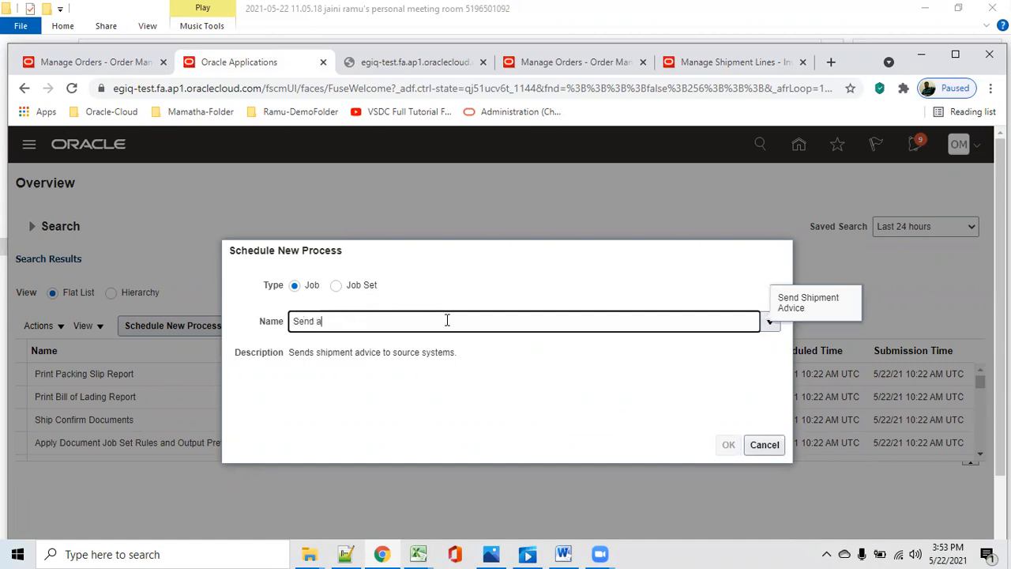
text( shipment)
key(Tab)
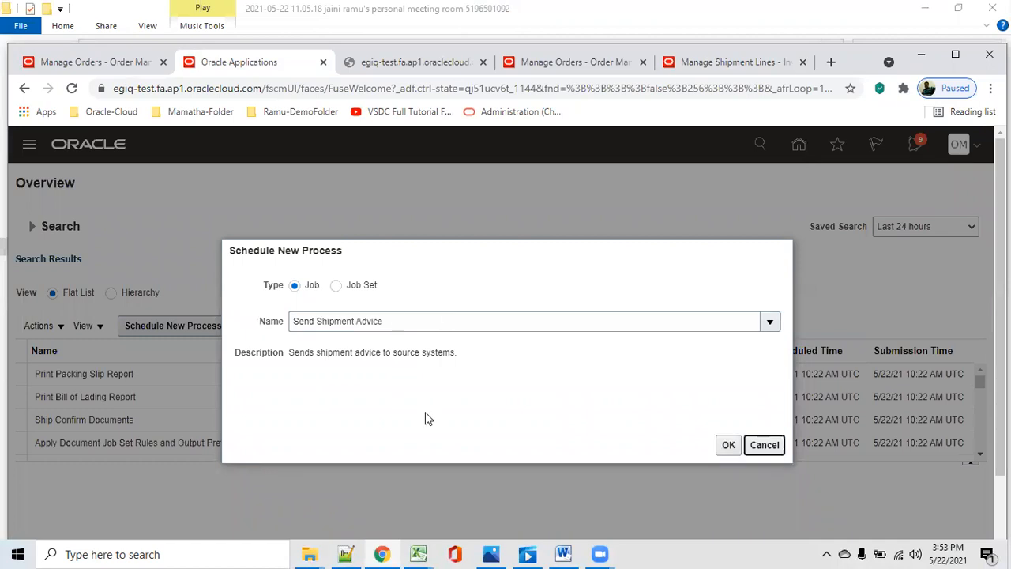
click(730, 448)
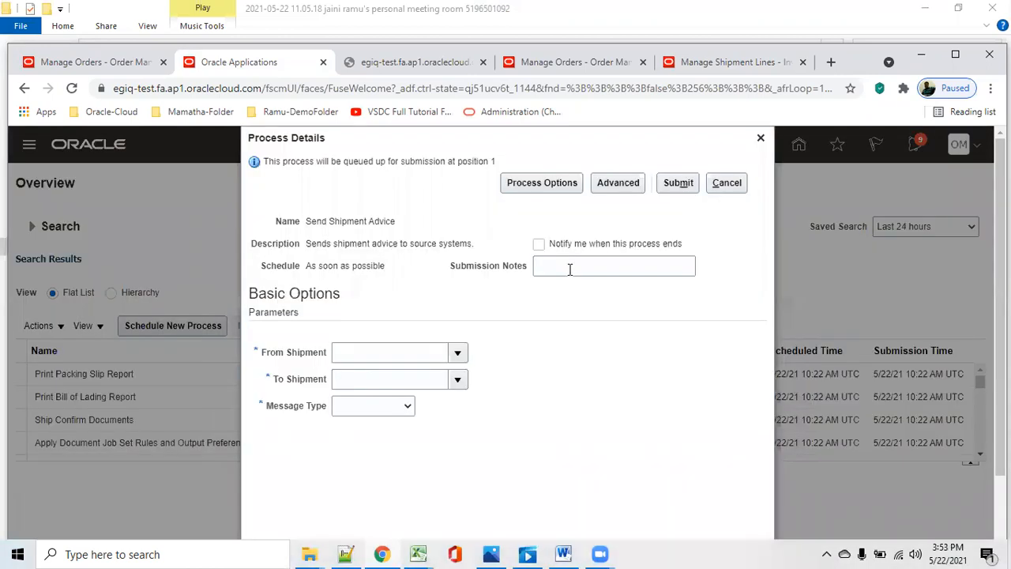
Copy the shipment number from the shipped line in Manage Shipment Lines and return to the Send Shipment Advice details
click(747, 68)
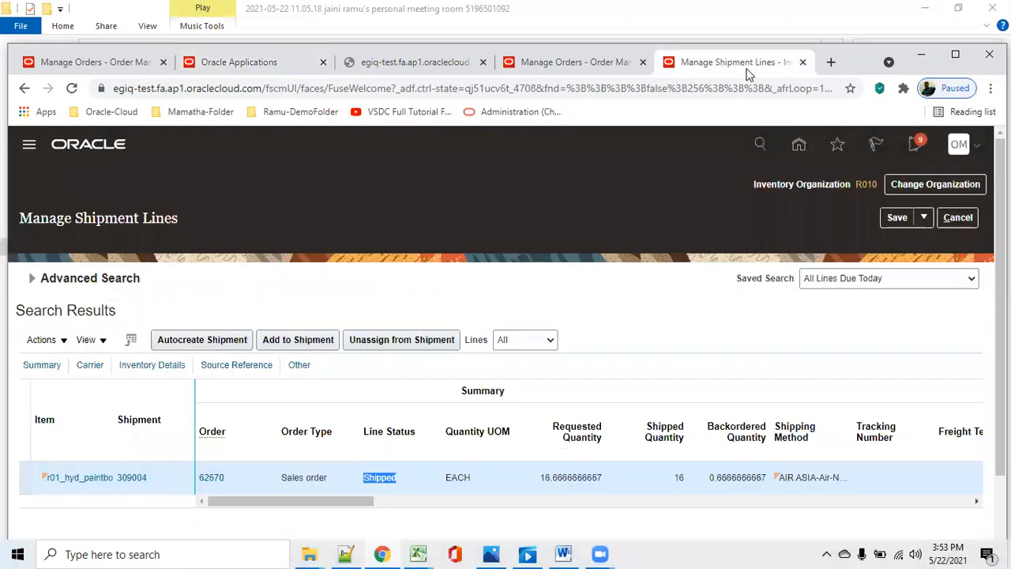
drag(154, 478, 118, 481)
key(ctrl+c)
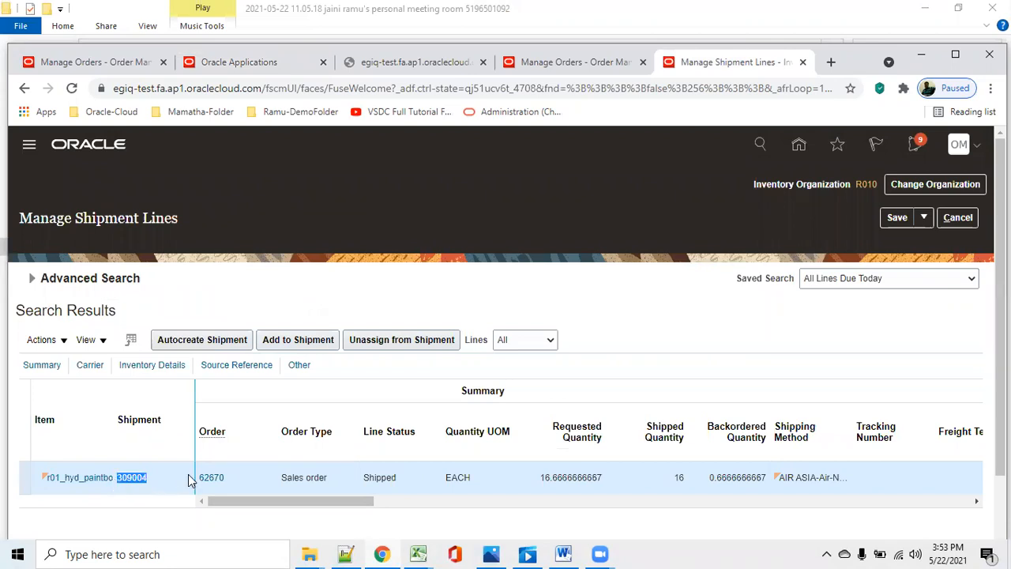
click(573, 67)
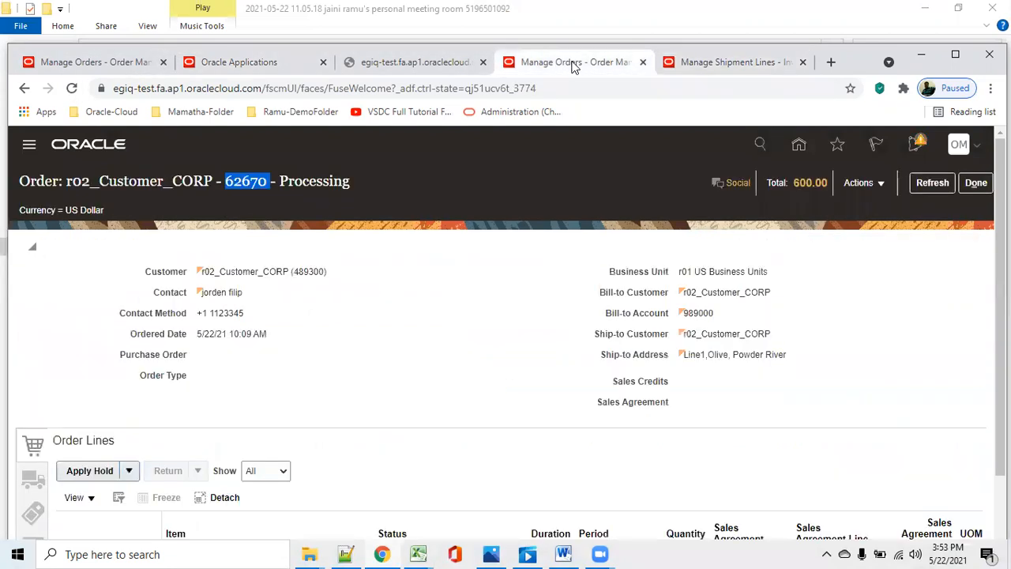
click(73, 62)
click(279, 67)
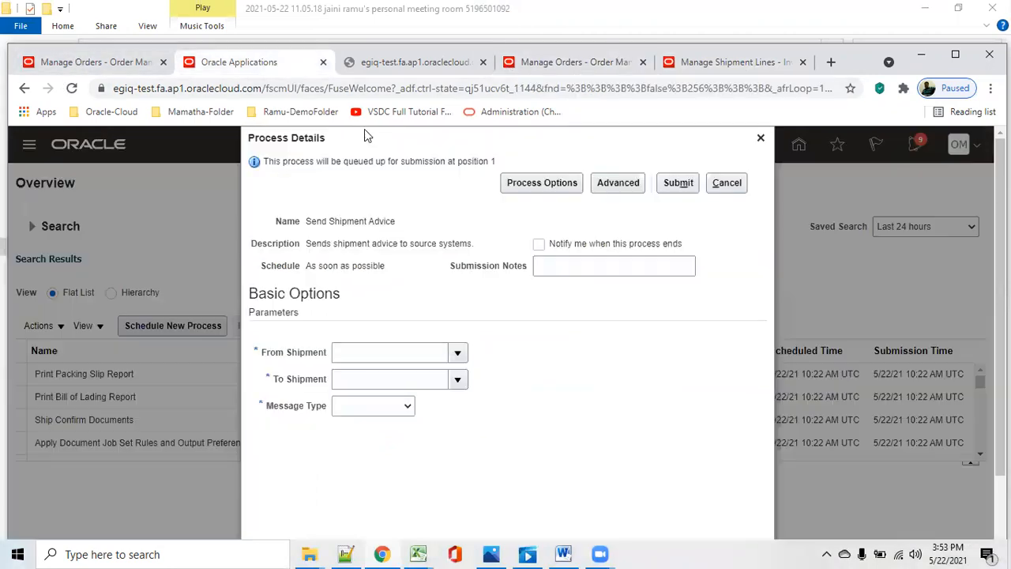
Enter the copied shipment number as both the From Shipment and To Shipment parameters
click(361, 353)
key(ctrl+v)
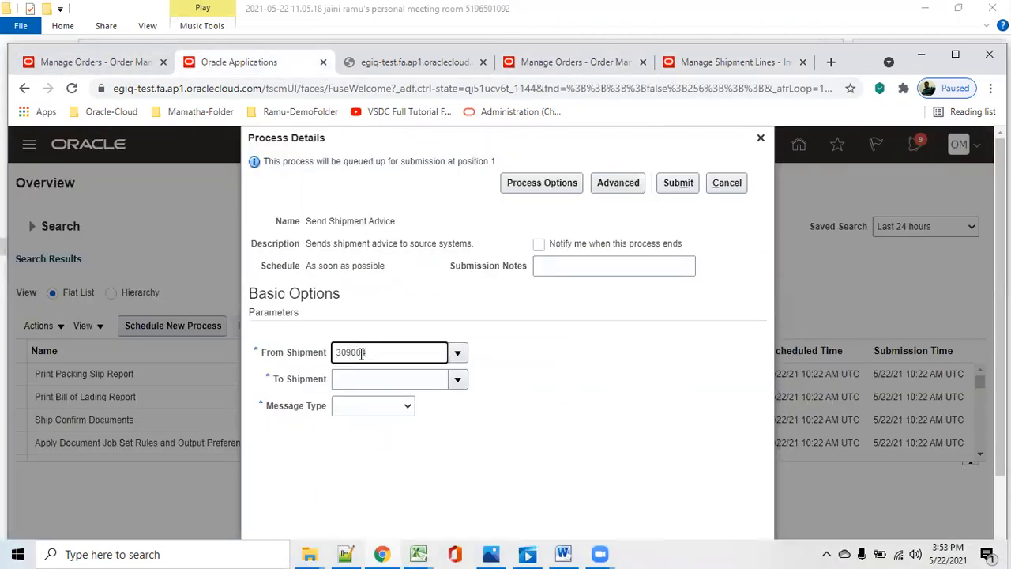
key(Tab)
click(457, 379)
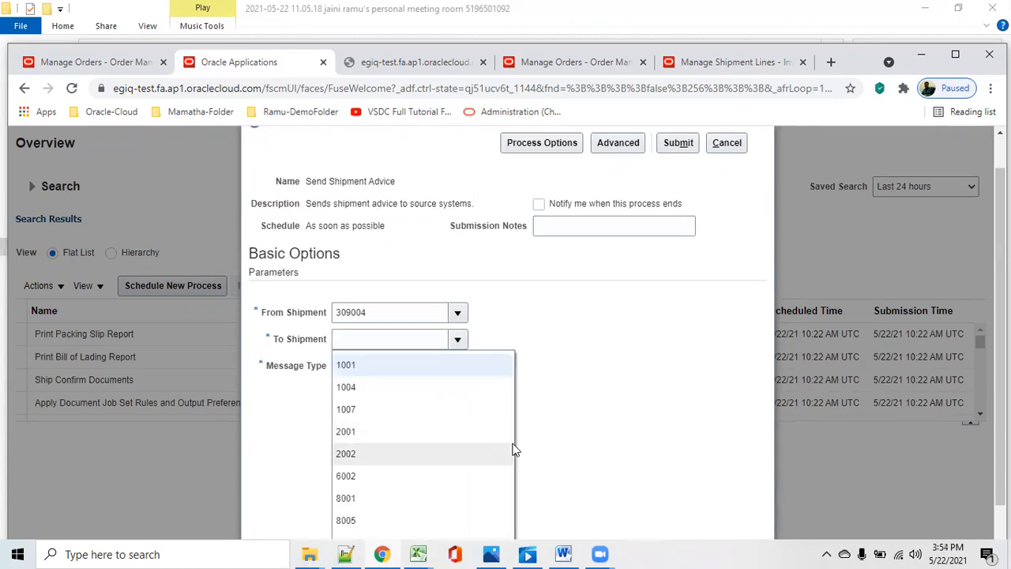
click(412, 345)
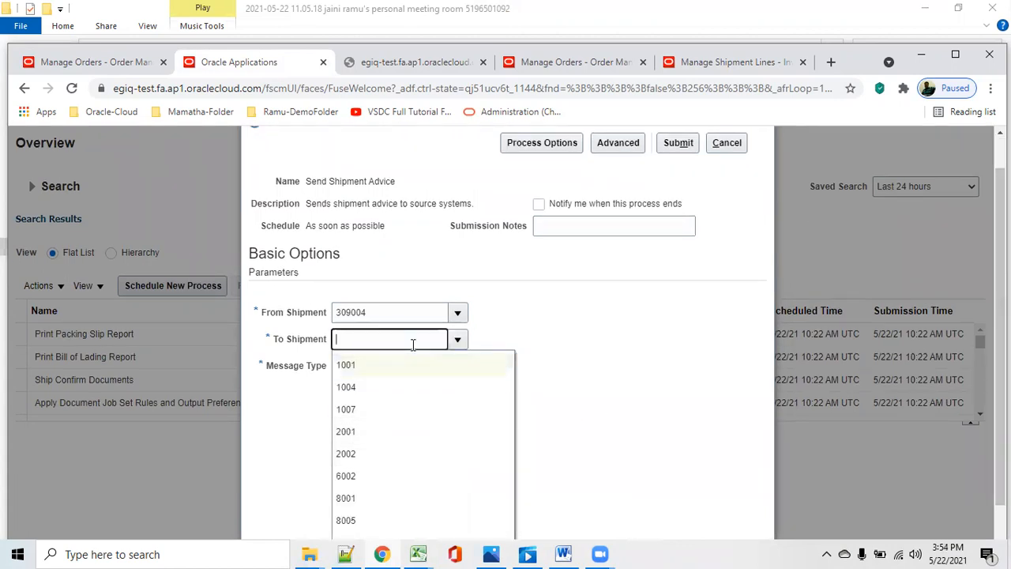
key(ctrl+v)
key(Tab)
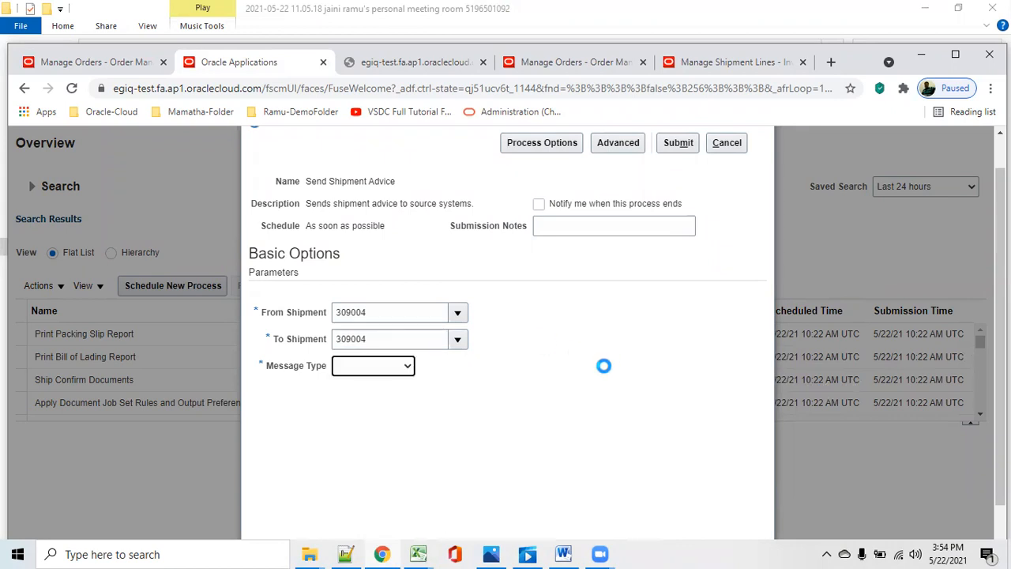
Set the message type to Shipment advice, submit the process and dismiss the confirmation
click(407, 366)
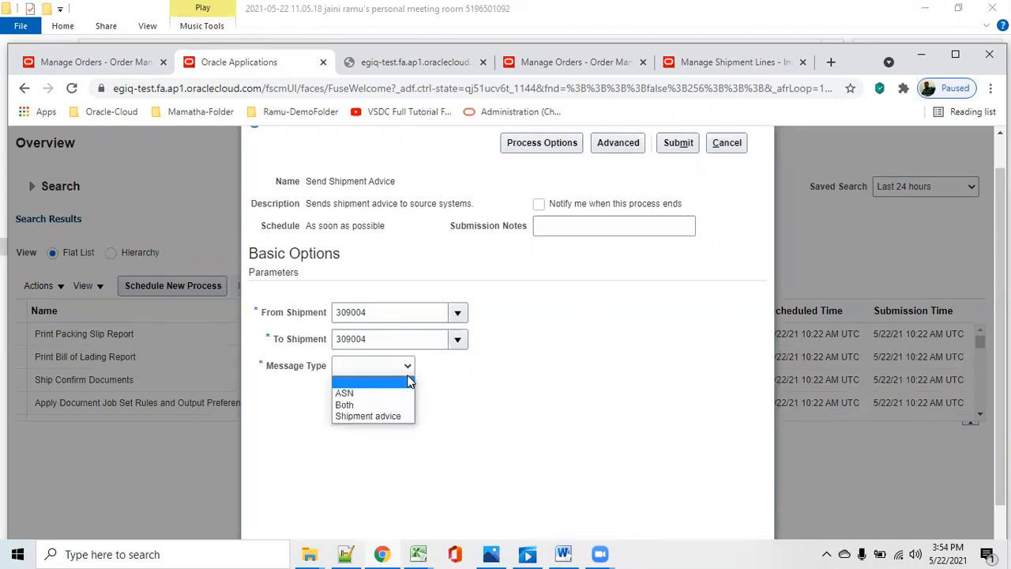
click(392, 415)
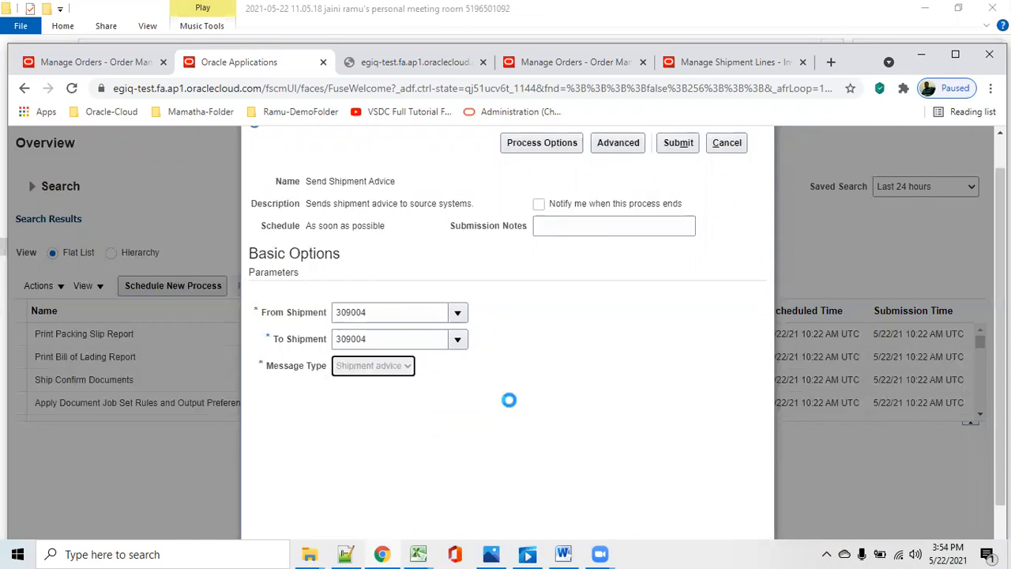
click(677, 149)
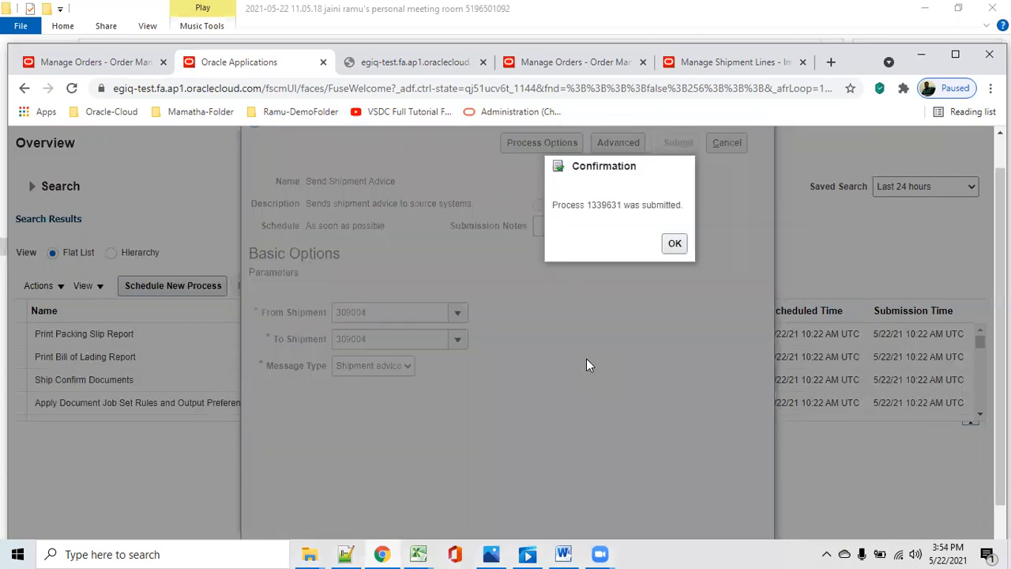
click(674, 243)
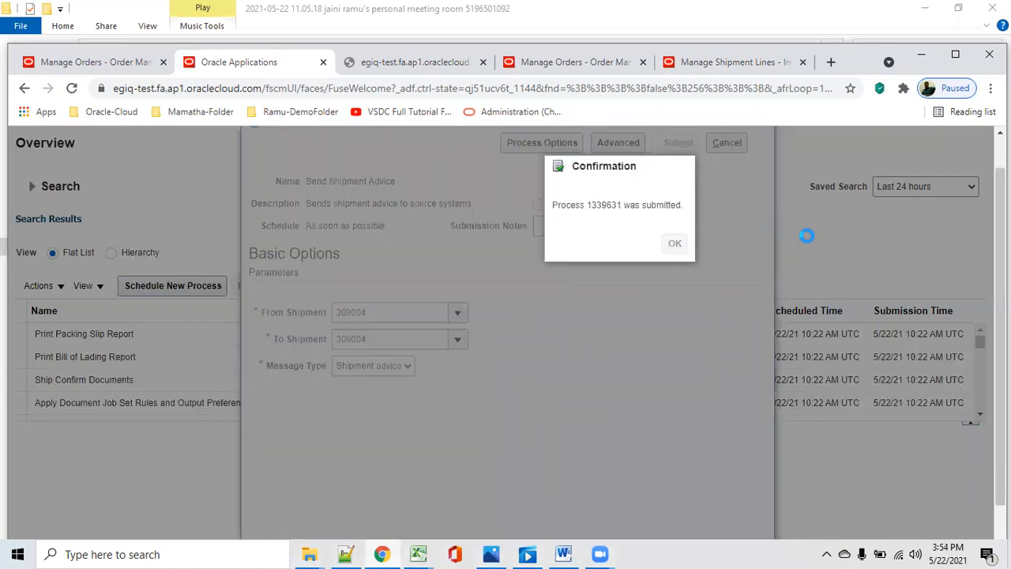
Refresh the scheduled processes list repeatedly to follow the Send Shipment Advice job's status
click(591, 289)
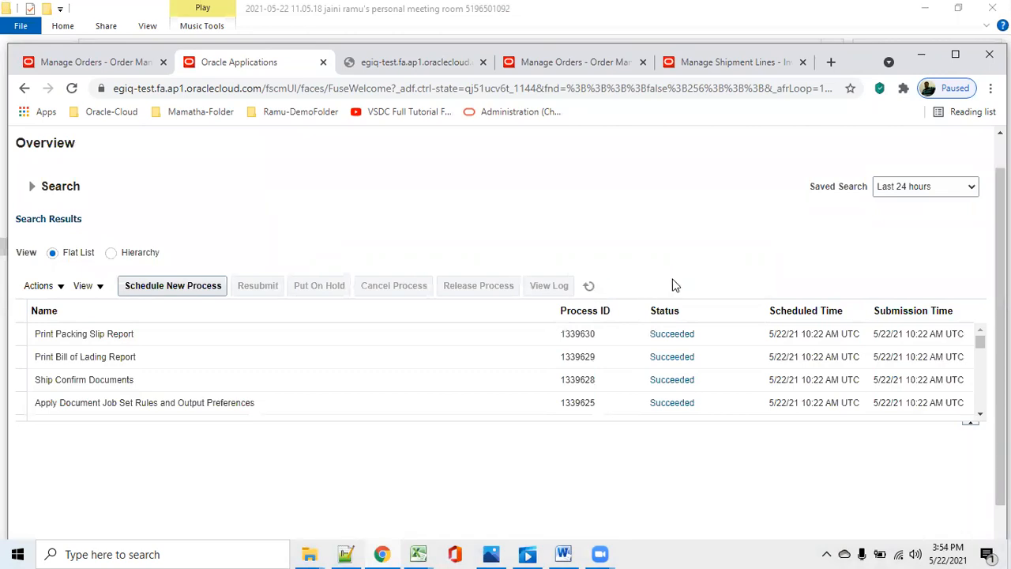
click(591, 288)
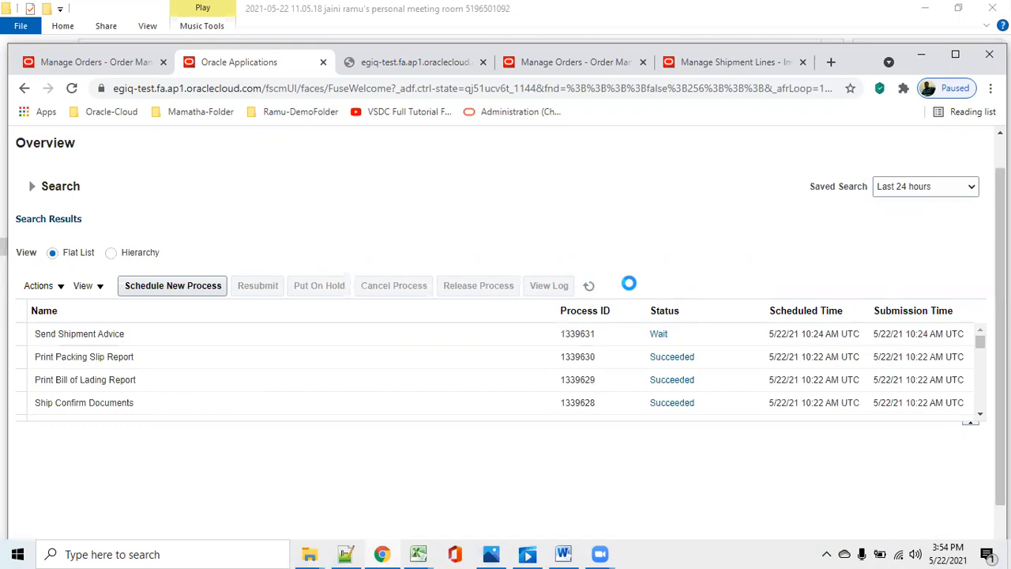
click(590, 286)
click(589, 286)
click(590, 286)
click(590, 286)
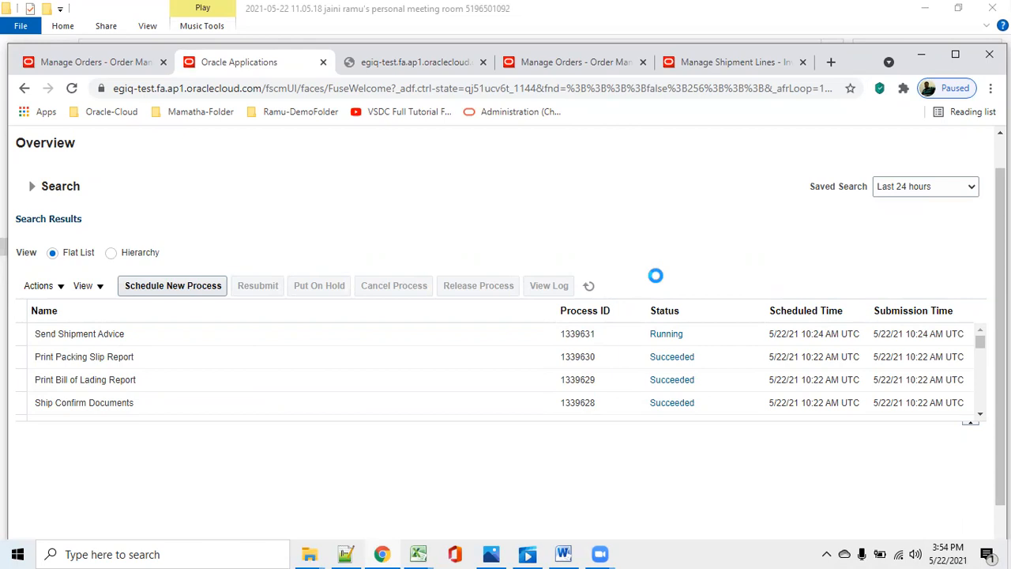
click(589, 286)
click(589, 286)
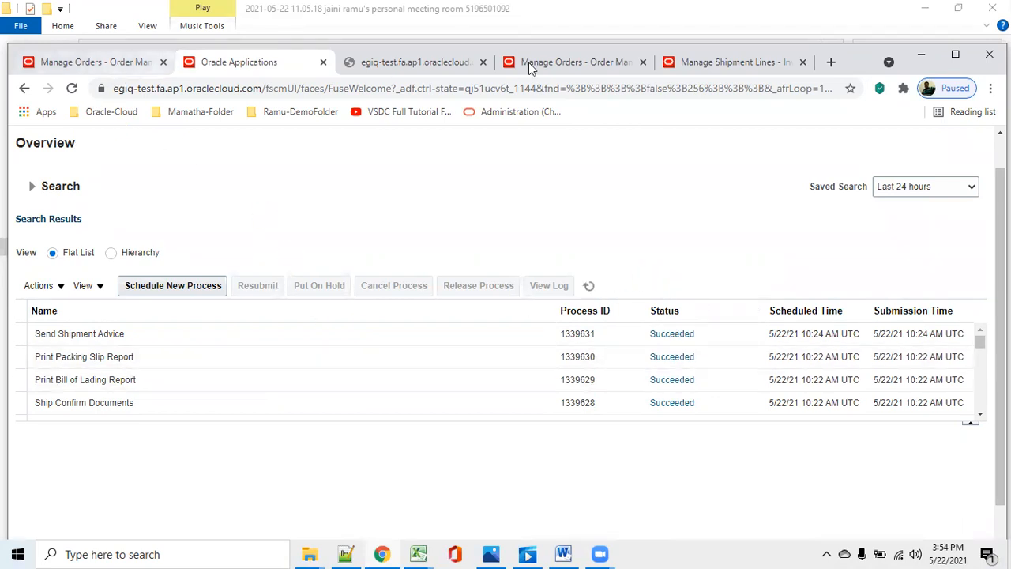
Return to the submitted r02_Customer_CORP order and refresh it repeatedly to check the order line's status
click(576, 62)
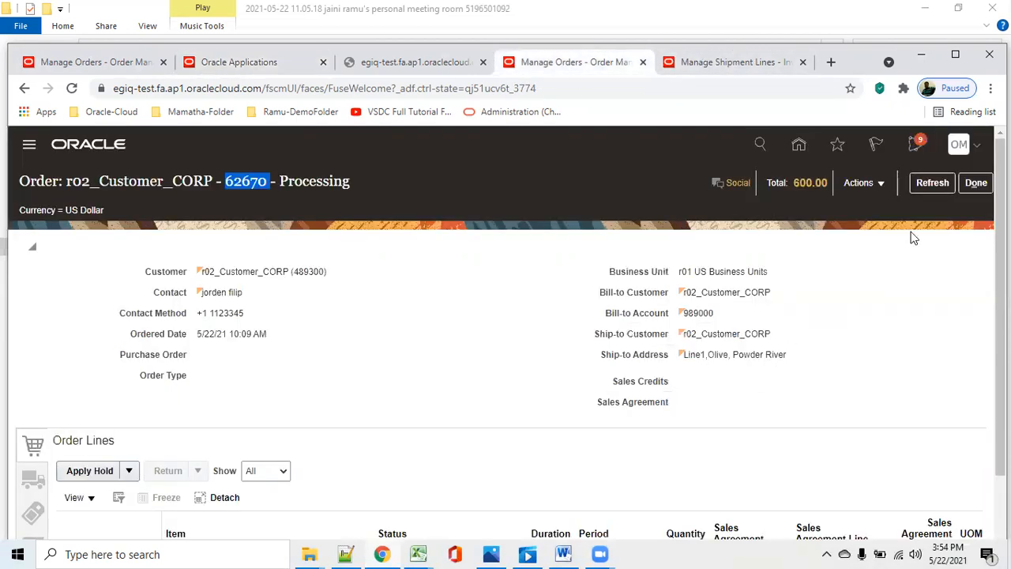
click(939, 181)
click(955, 55)
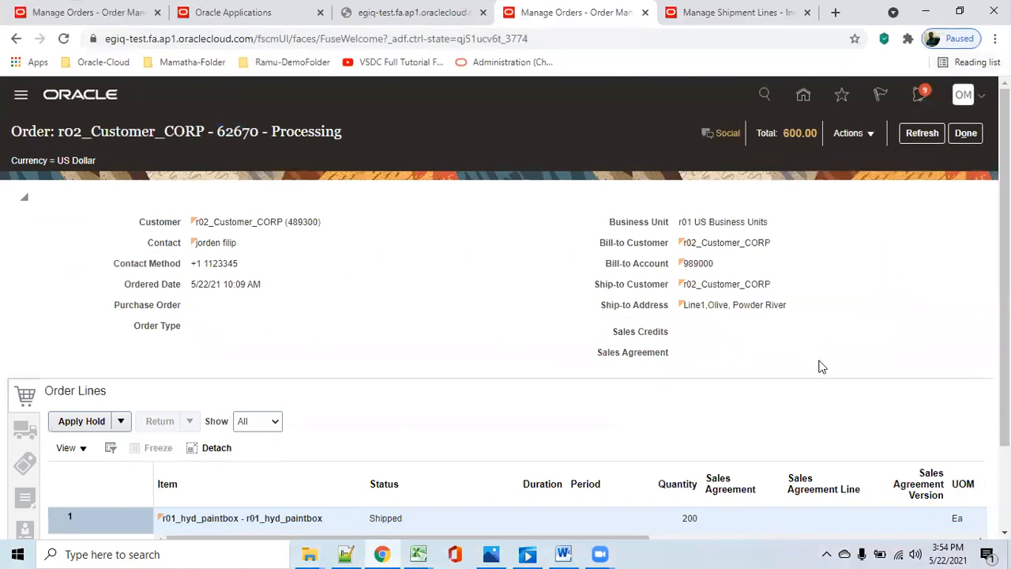
click(920, 144)
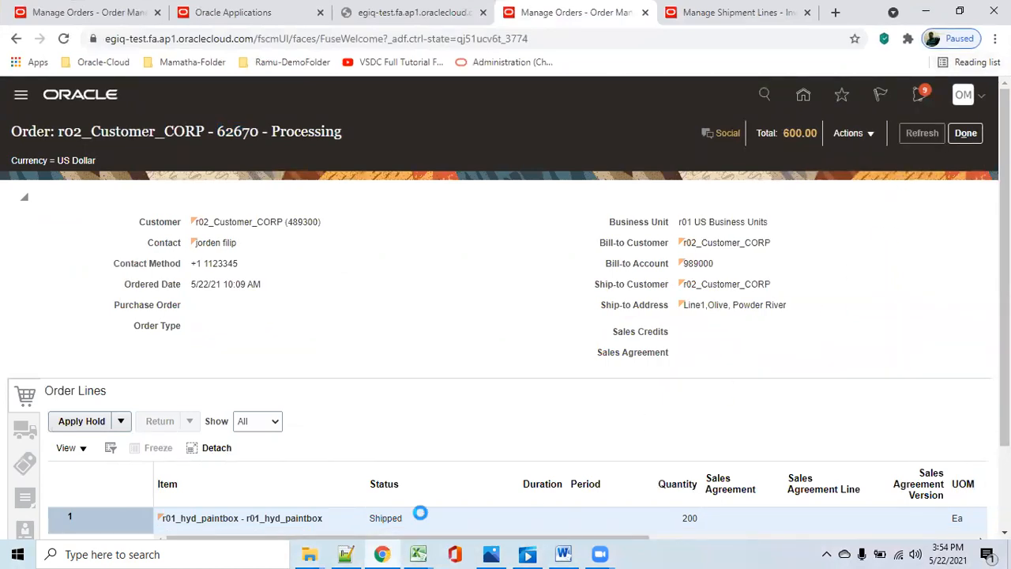
click(921, 138)
click(921, 135)
Close the order, reopen the most recent r02_Customer_CORP order from a fresh open-orders search, and examine its order line status
double_click(245, 129)
click(968, 133)
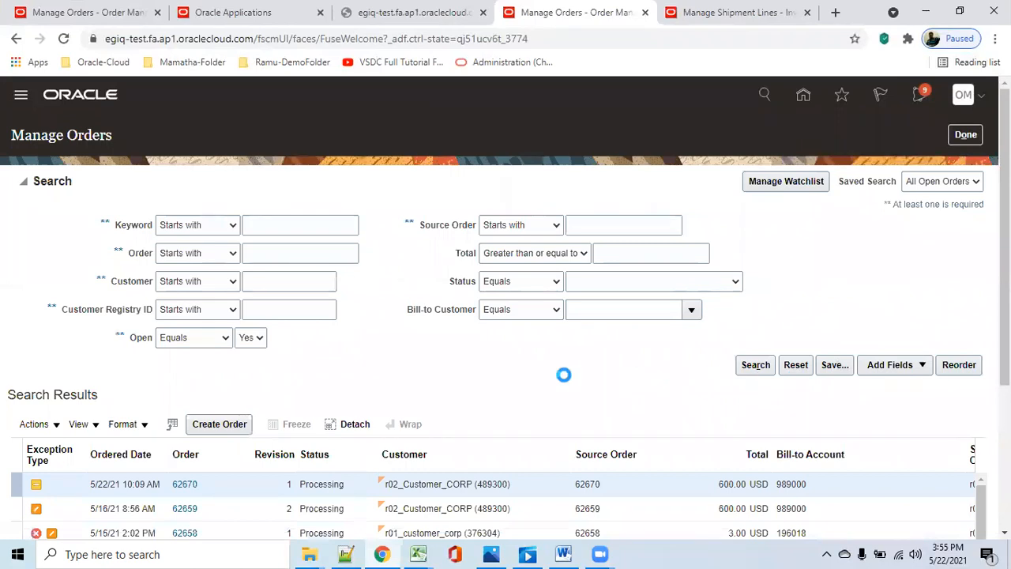
click(755, 365)
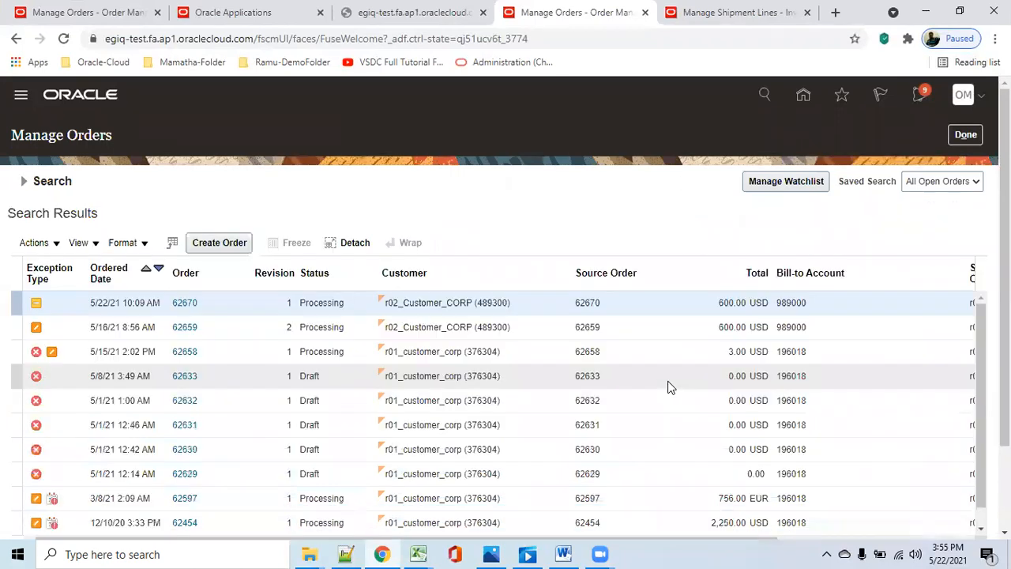
click(185, 302)
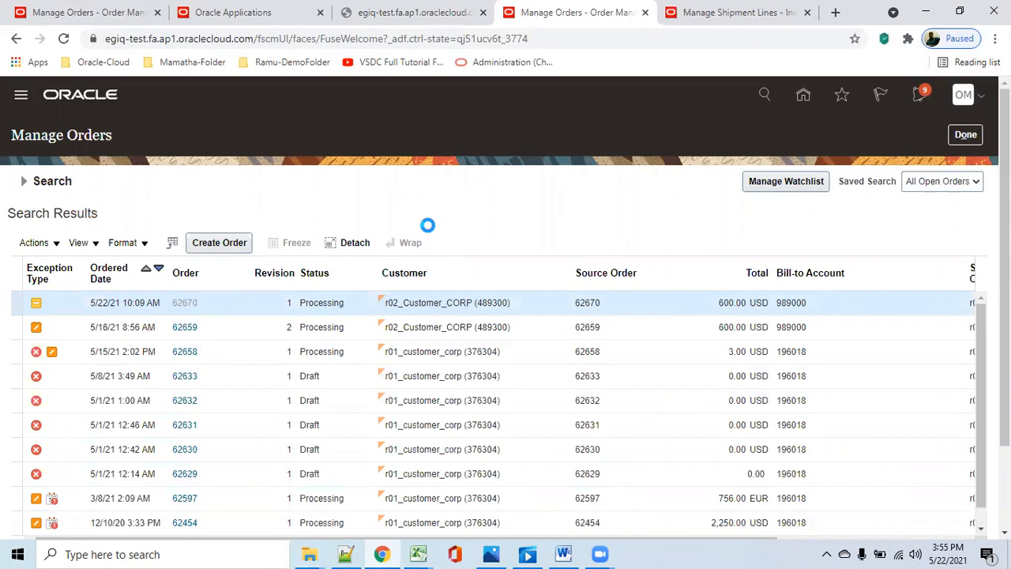
scroll(467, 298, down, 2)
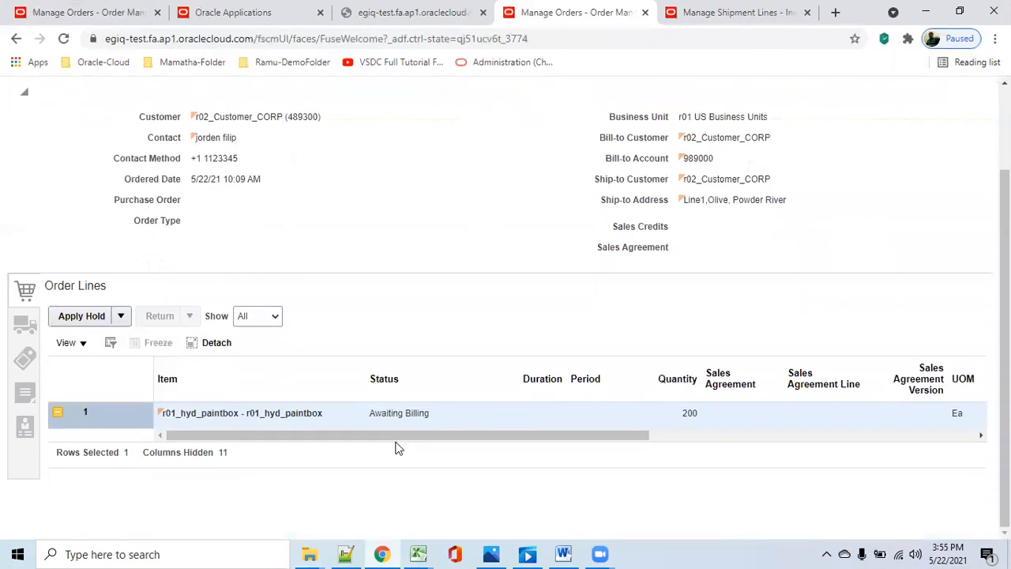
drag(371, 417, 430, 415)
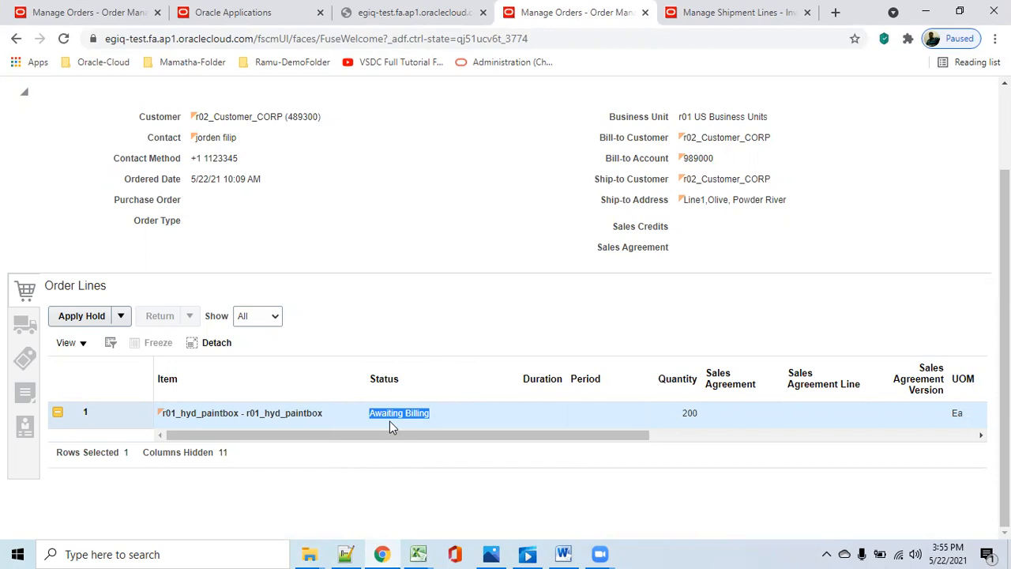
scroll(390, 421, up, 2)
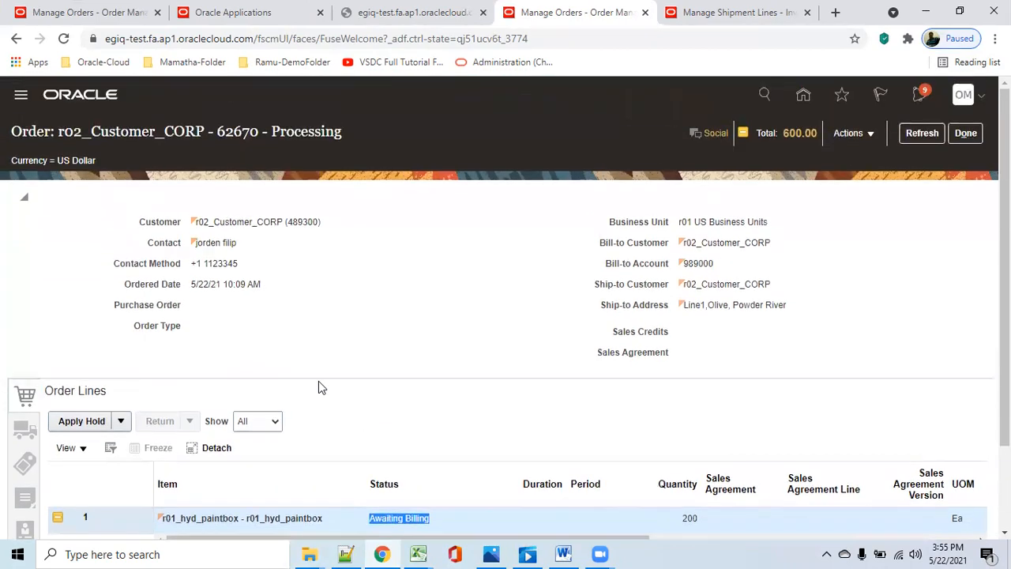
scroll(446, 399, down, 1)
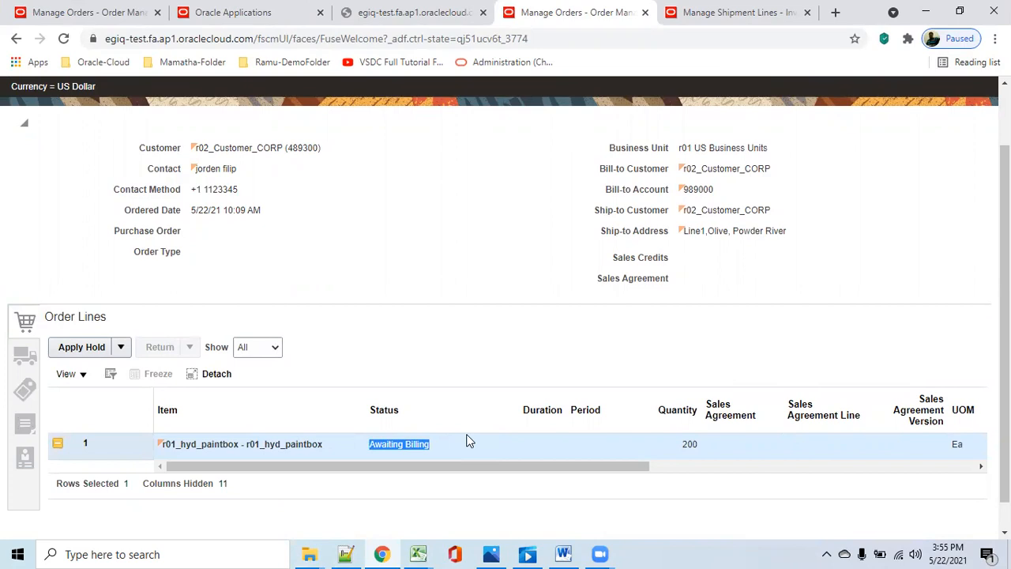
scroll(548, 440, up, 1)
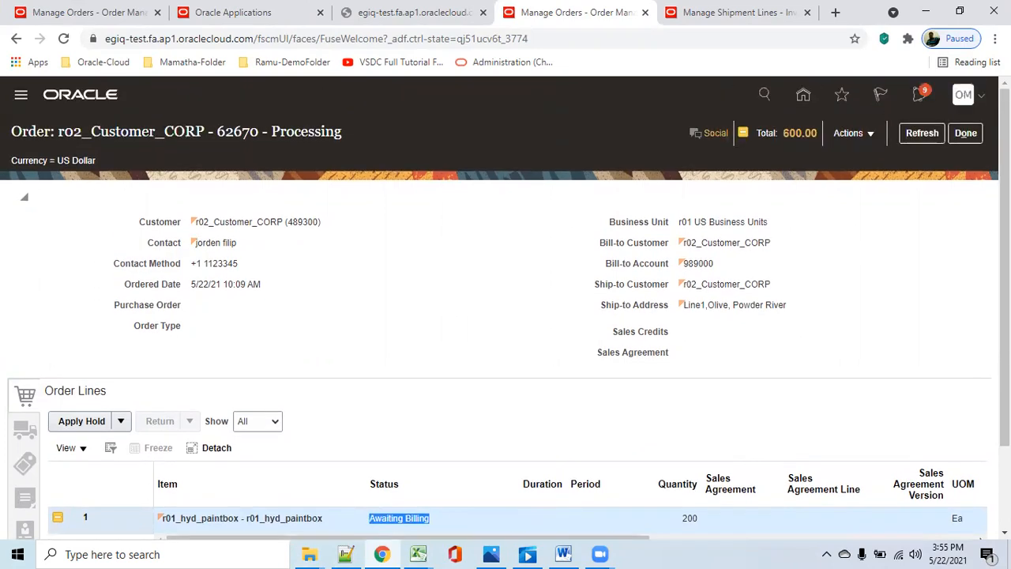
Close the order and leave Manage Orders to return to the order management overview
click(965, 133)
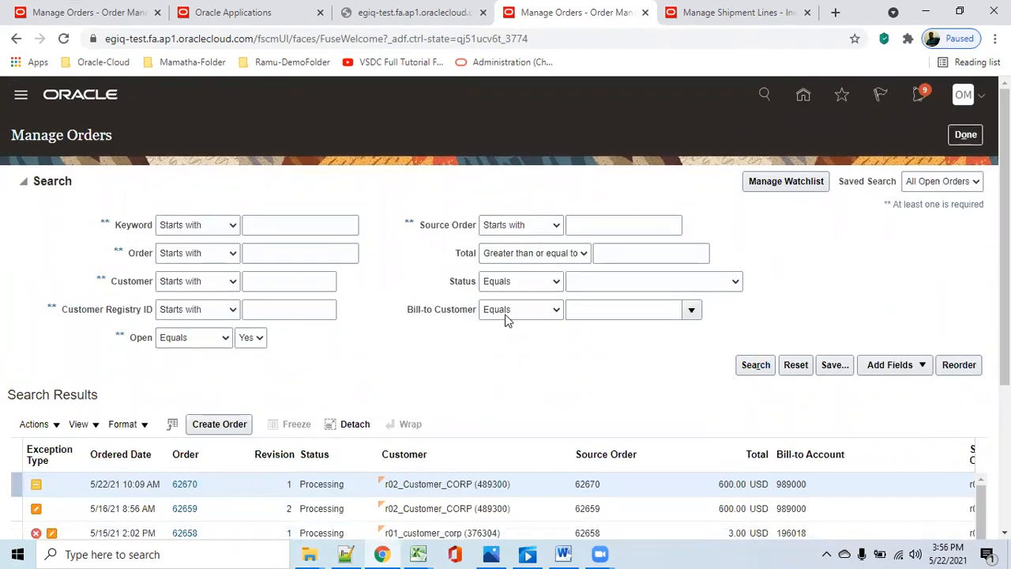
scroll(574, 344, down, 1)
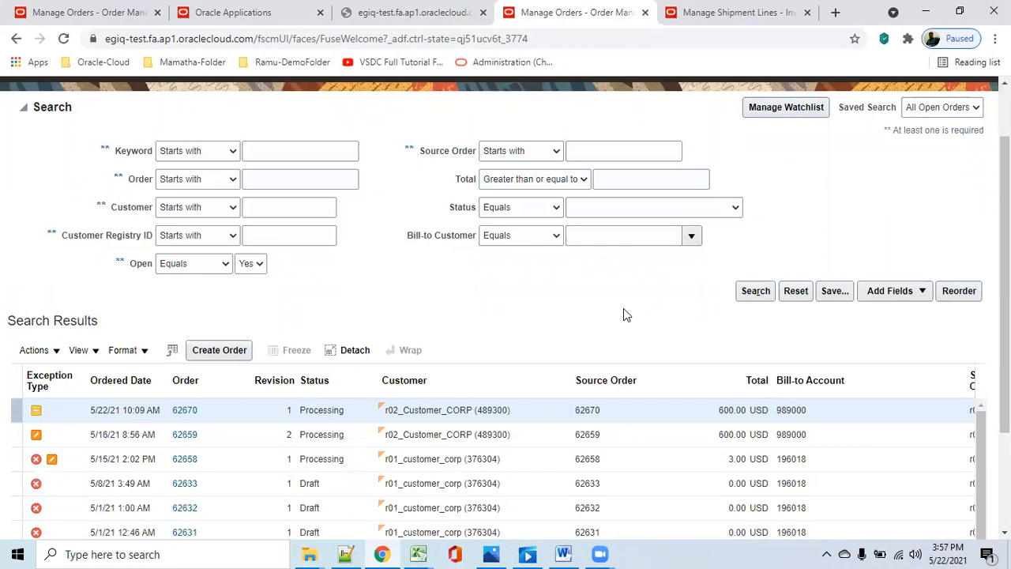
scroll(623, 308, down, 2)
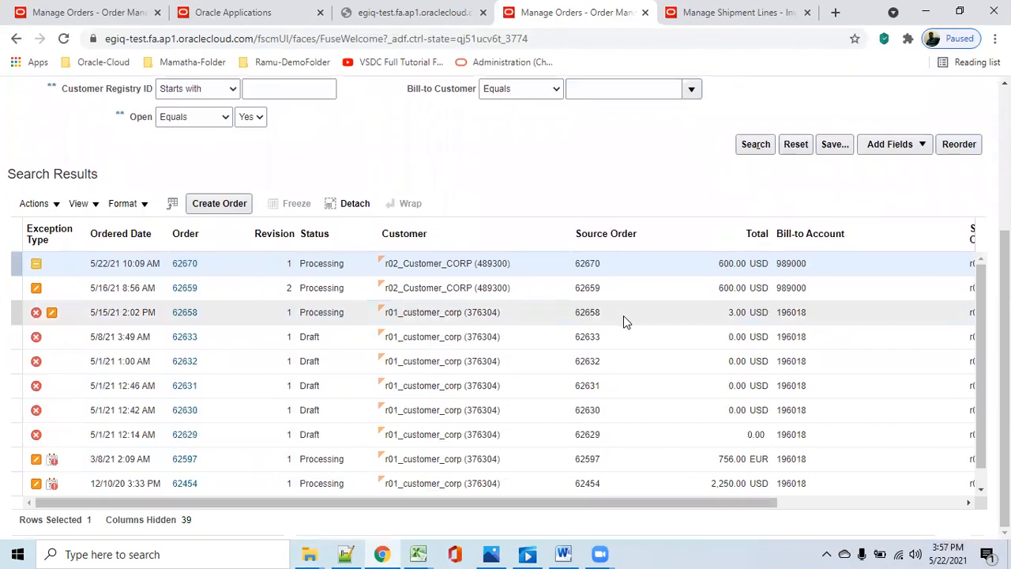
scroll(623, 315, up, 1)
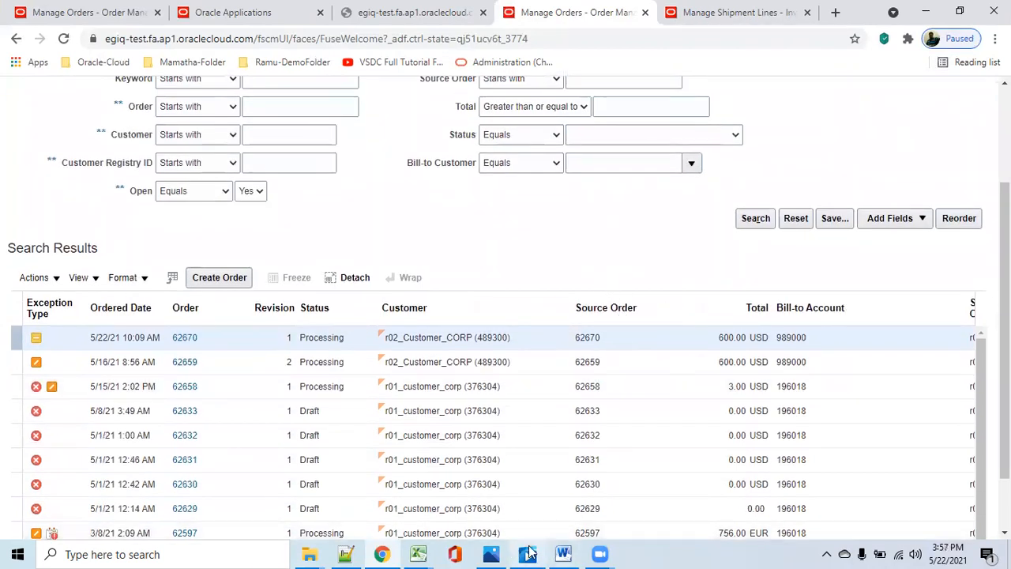
mouse_move(605, 552)
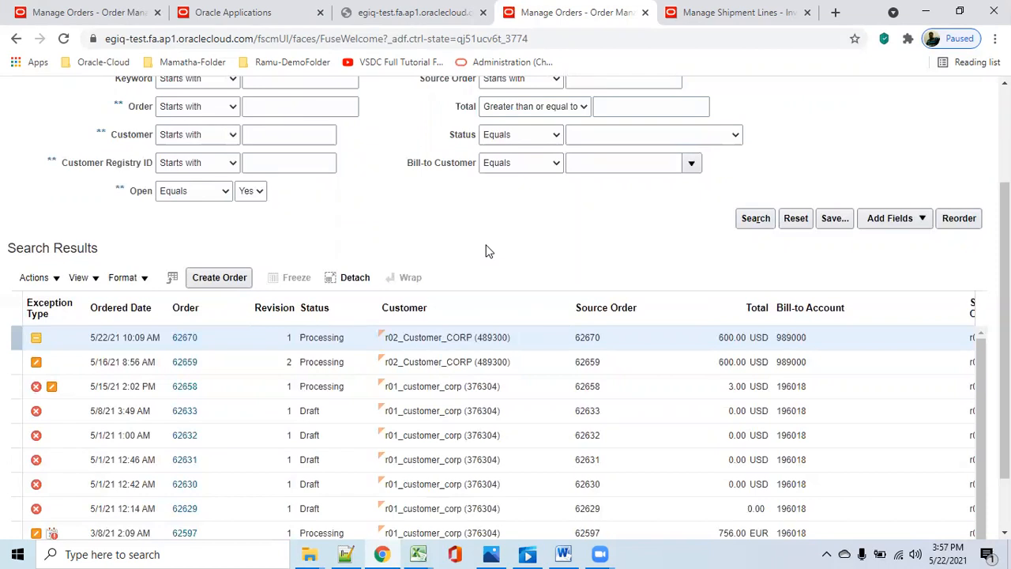
scroll(484, 225, up, 2)
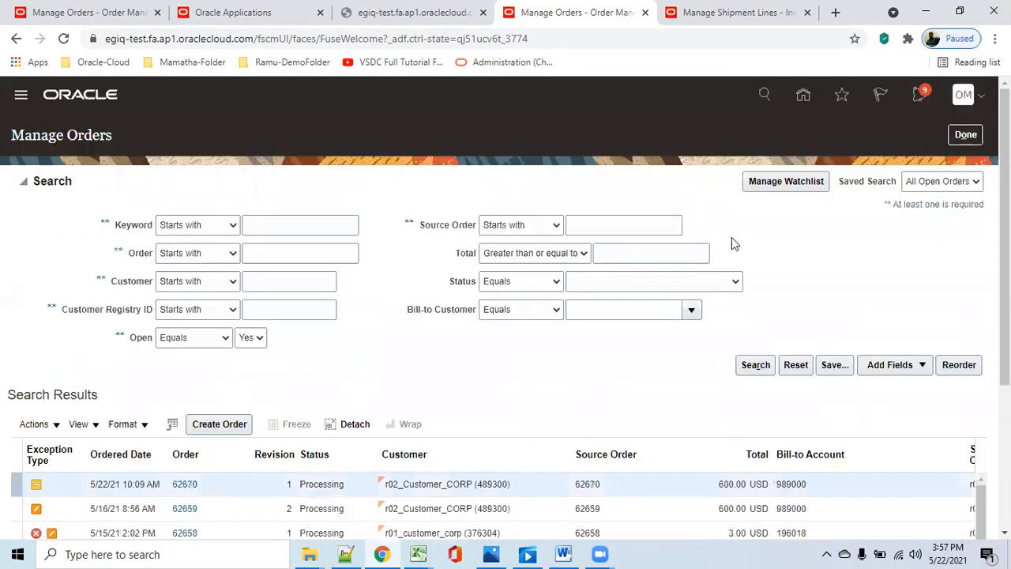
click(977, 136)
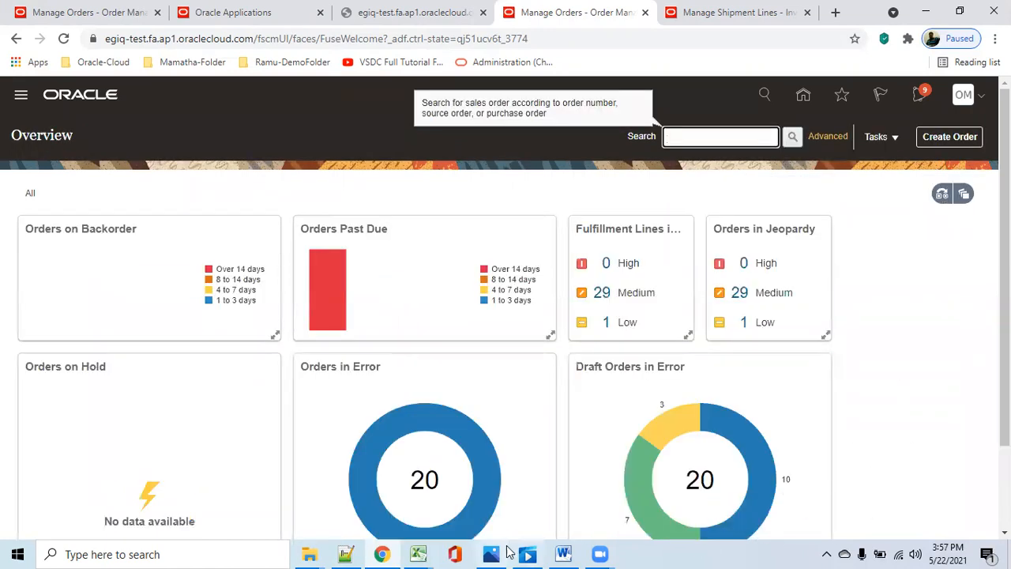
mouse_move(567, 552)
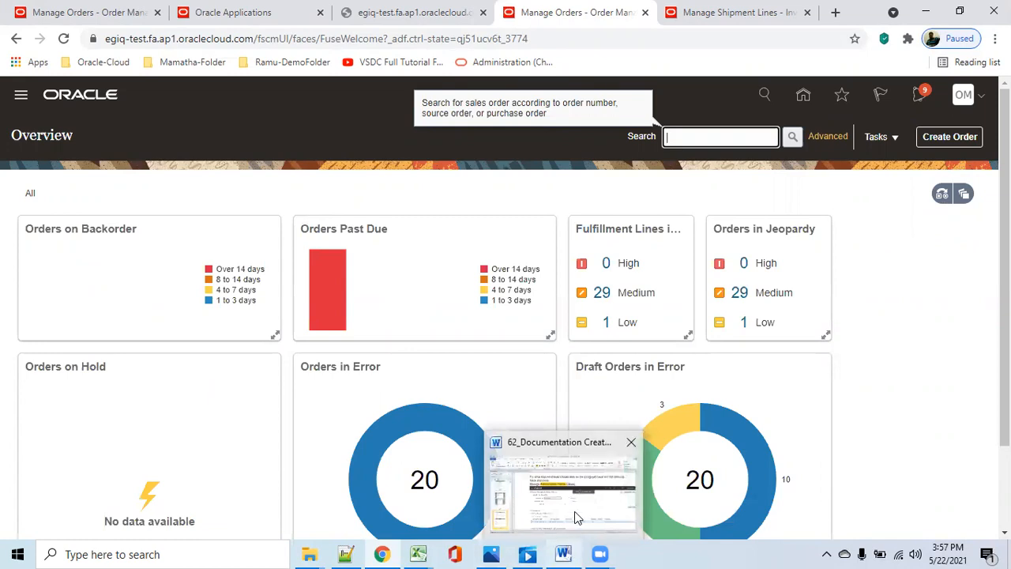
click(573, 516)
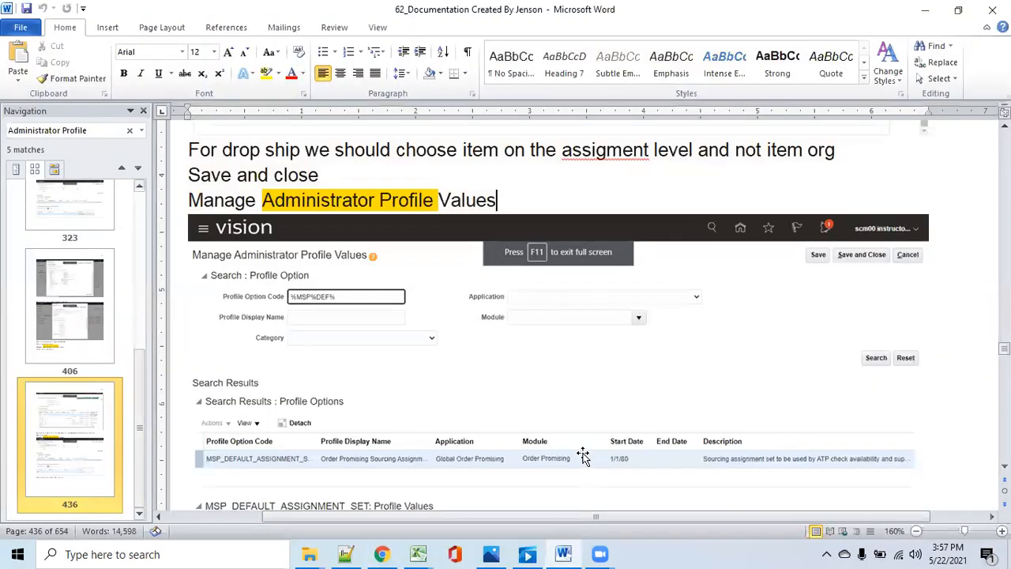
click(925, 10)
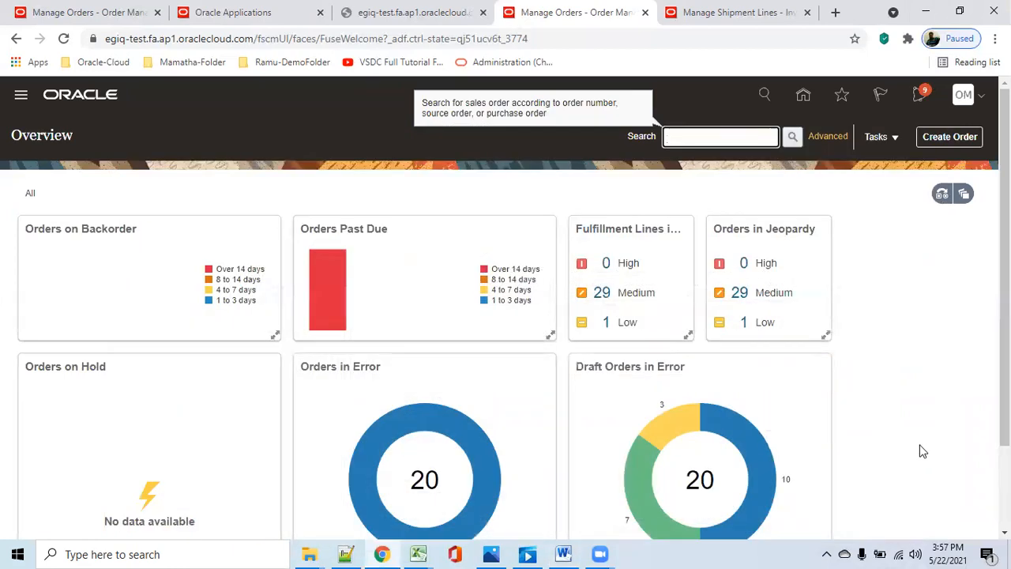